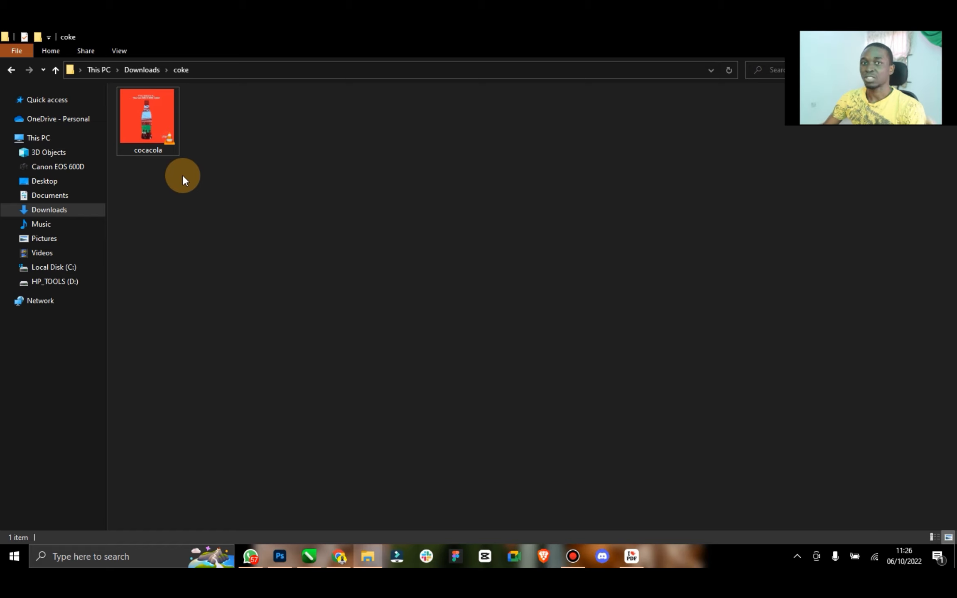
# Open the cocacola video from the coke folder and watch the bottle advert animation as a reference.
pyautogui.click(141, 130)
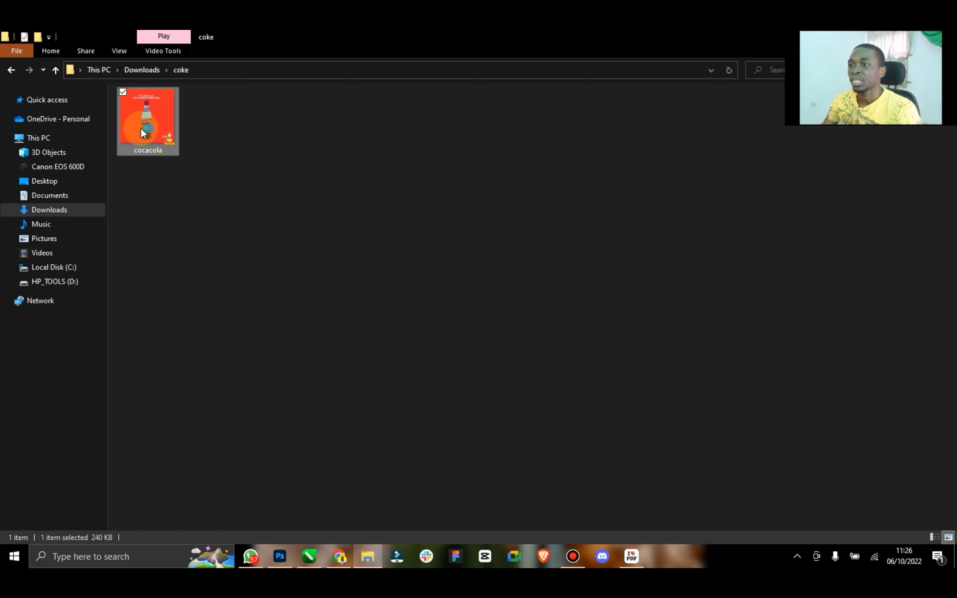
pyautogui.doubleClick(142, 132)
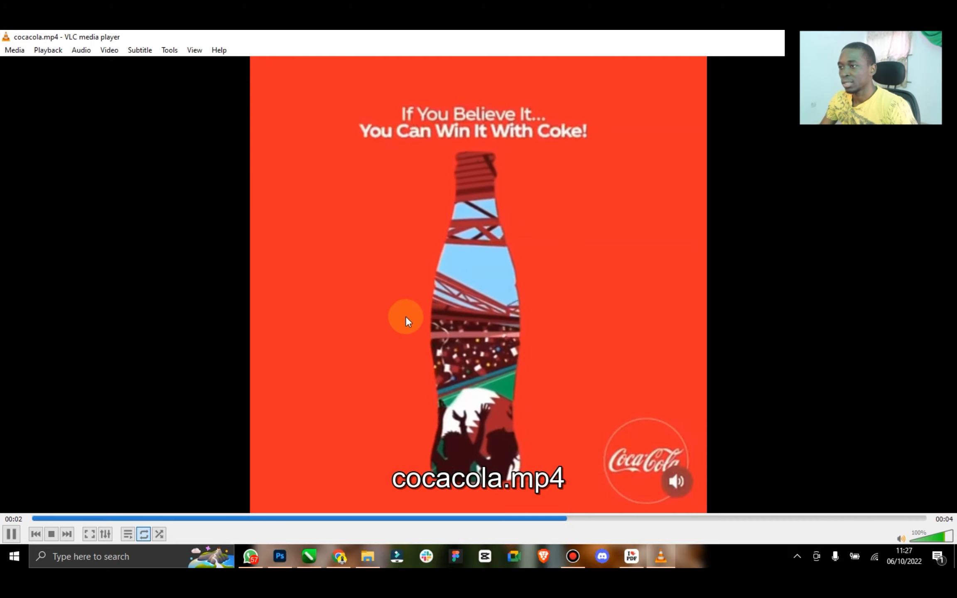
pyautogui.moveTo(505, 52); pyautogui.dragTo(479, 47)
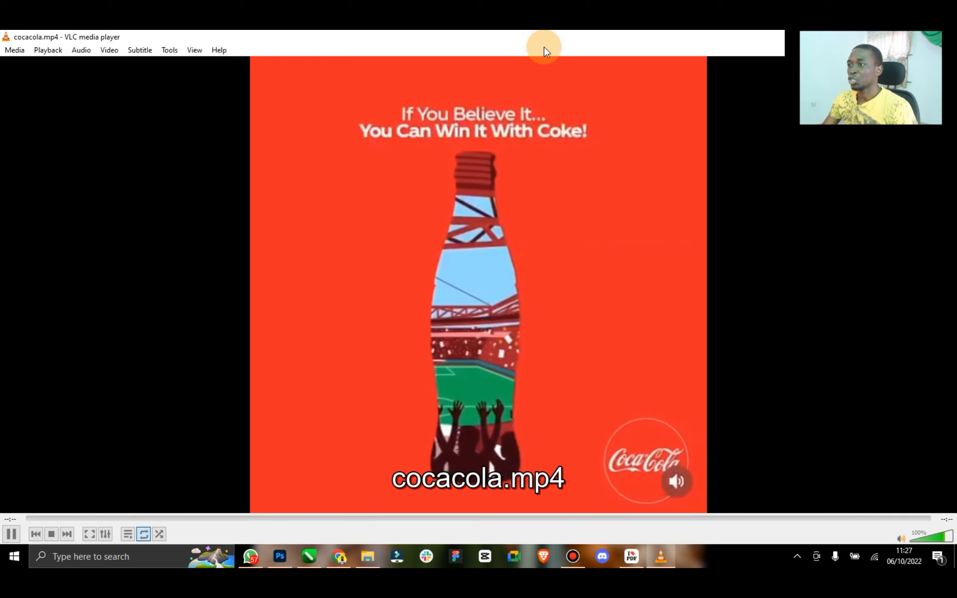
# Clear the desktop by minimizing the coke folder window and closing the video player.
pyautogui.doubleClick(528, 114)
pyautogui.doubleClick(525, 72)
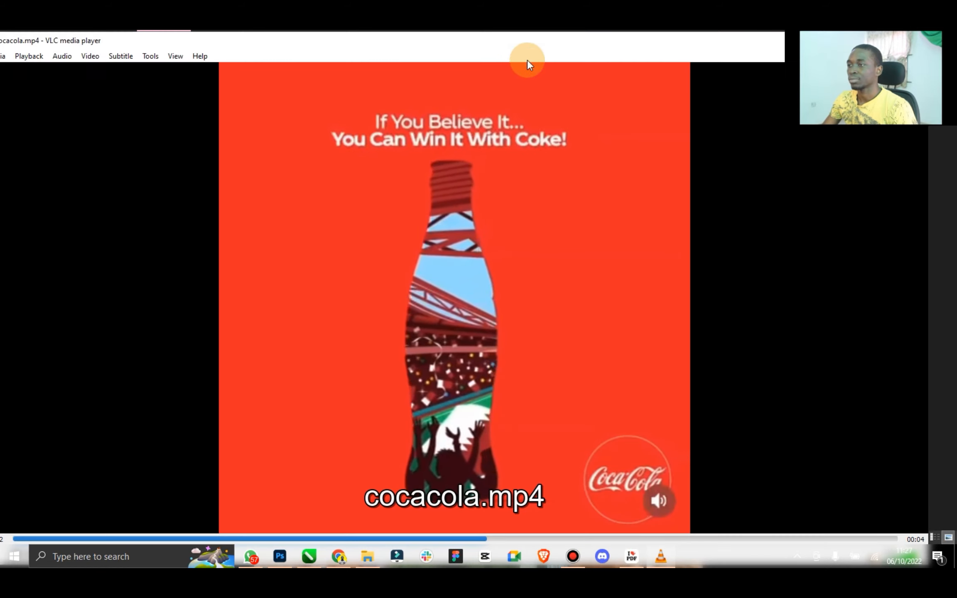
pyautogui.moveTo(363, 31); pyautogui.dragTo(313, 79)
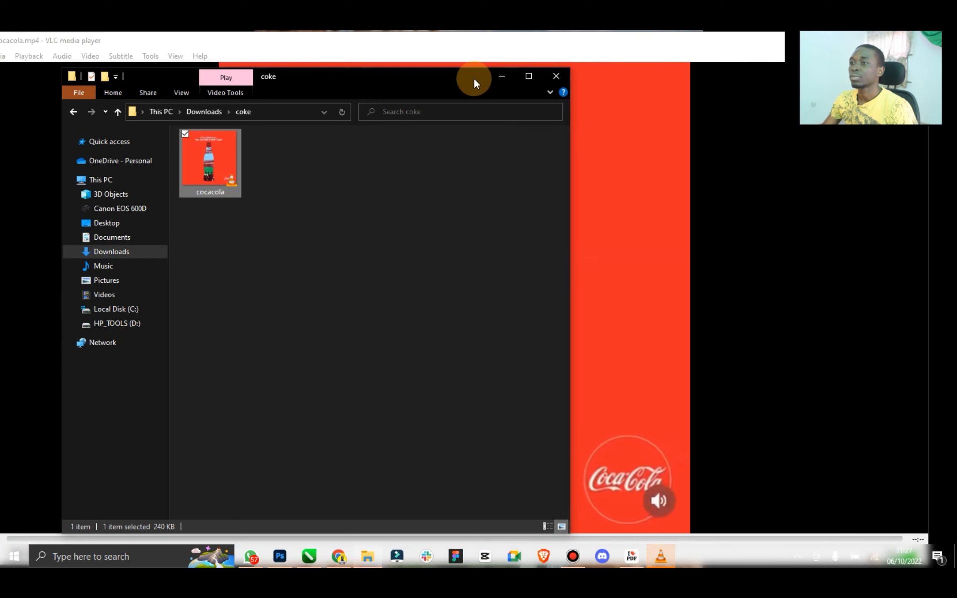
pyautogui.click(489, 76)
pyautogui.moveTo(519, 50); pyautogui.dragTo(252, 103)
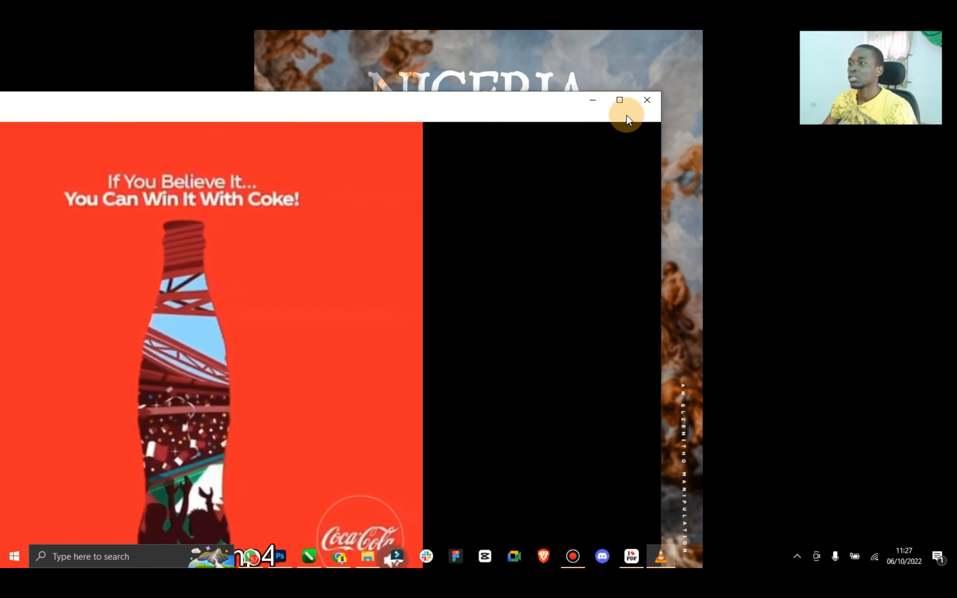
pyautogui.click(640, 106)
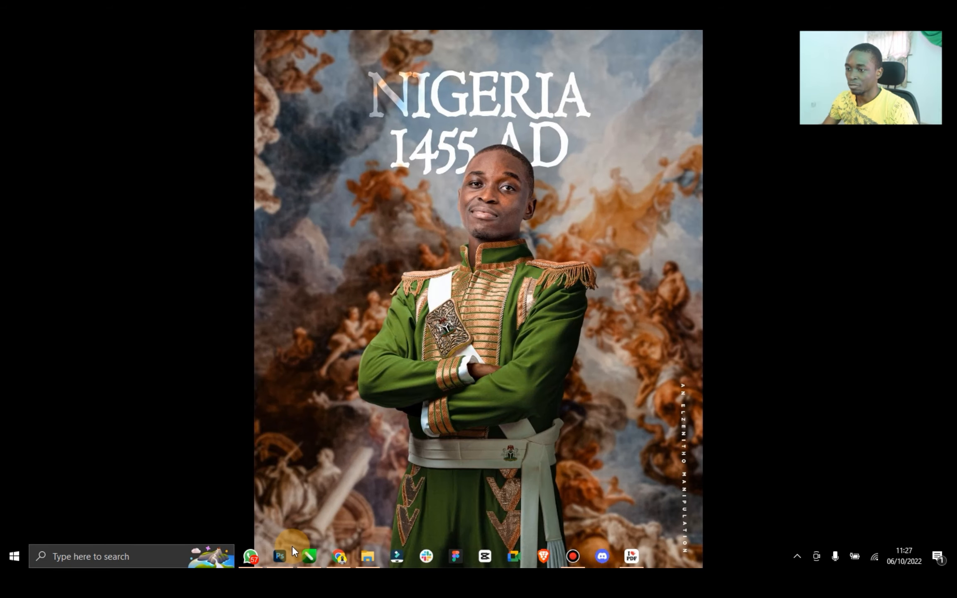
# Switch to Photoshop and set up a new document of 2000 x 2000 pixels at 300 pixels/inch.
pyautogui.click(286, 548)
pyautogui.click(26, 37)
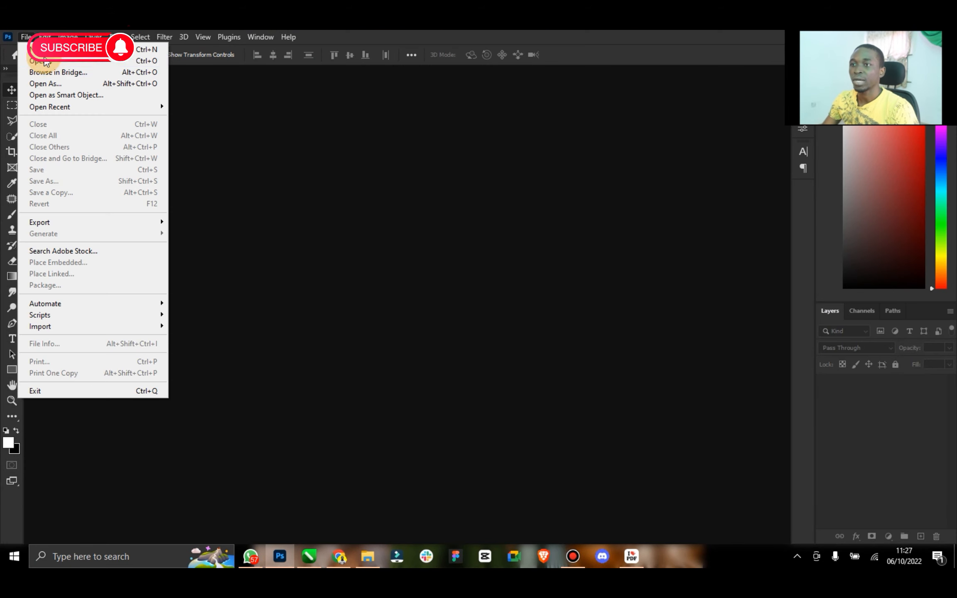
pyautogui.click(58, 50)
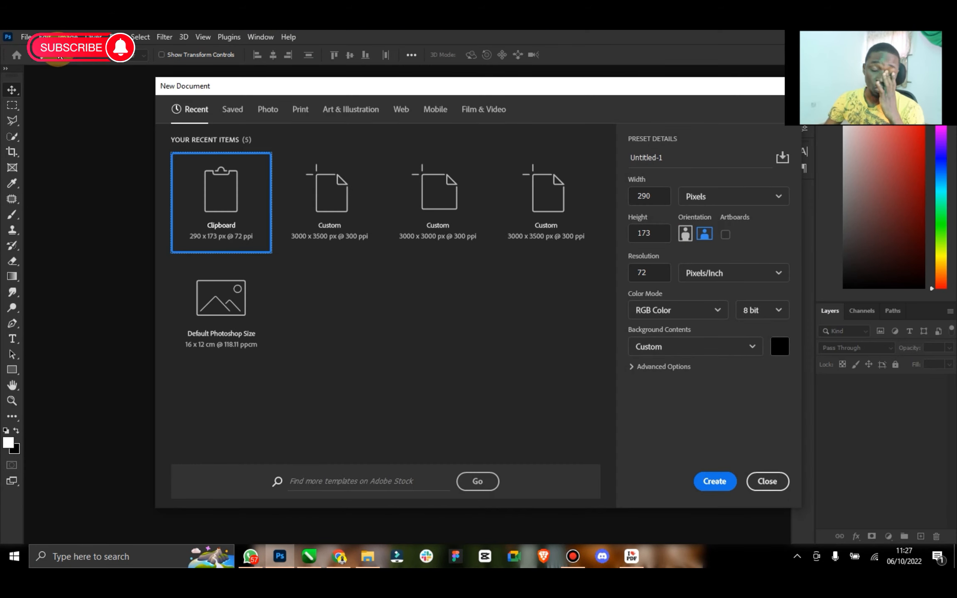
pyautogui.doubleClick(648, 196)
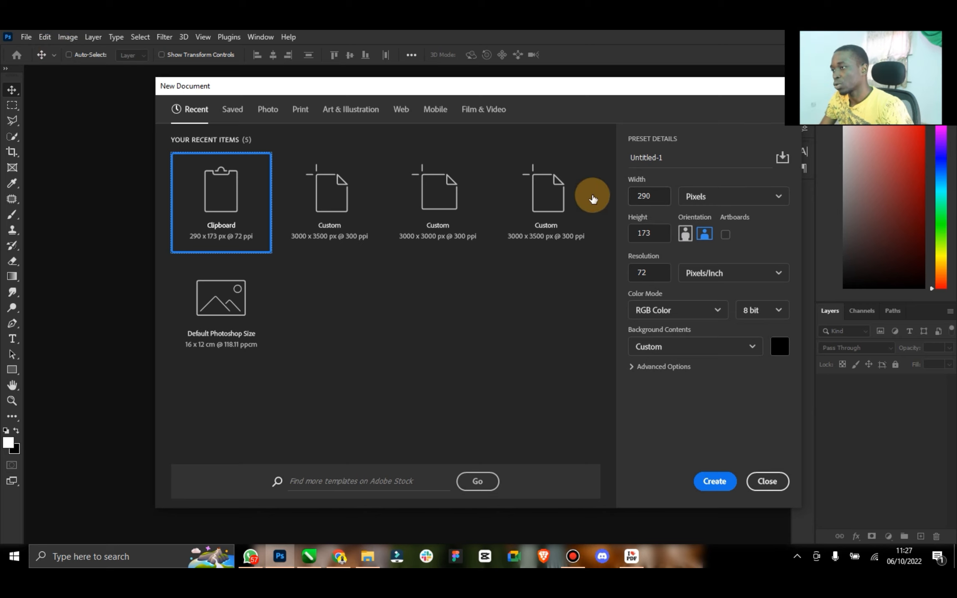
pyautogui.write('2000')
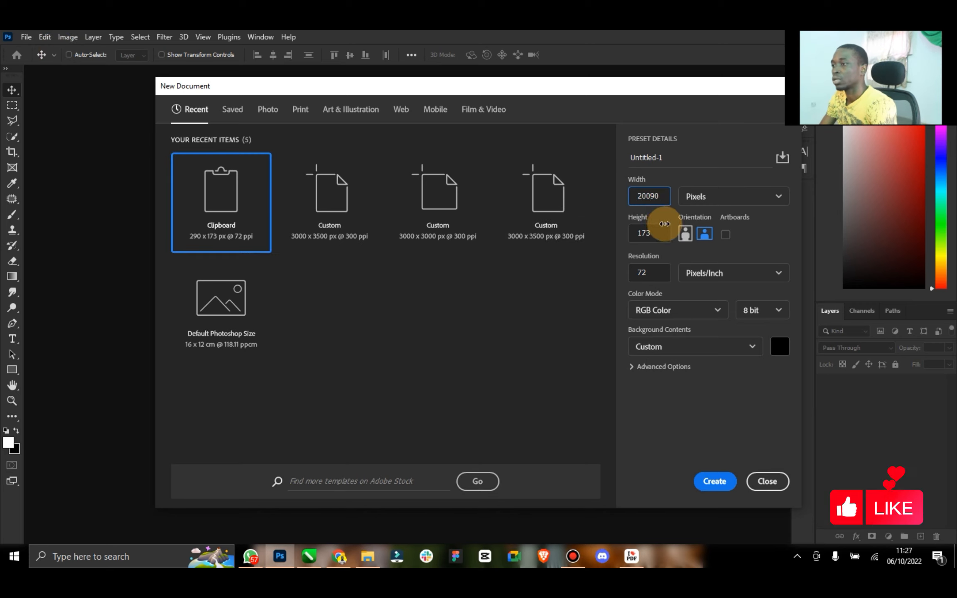
pyautogui.press('BackSpace')
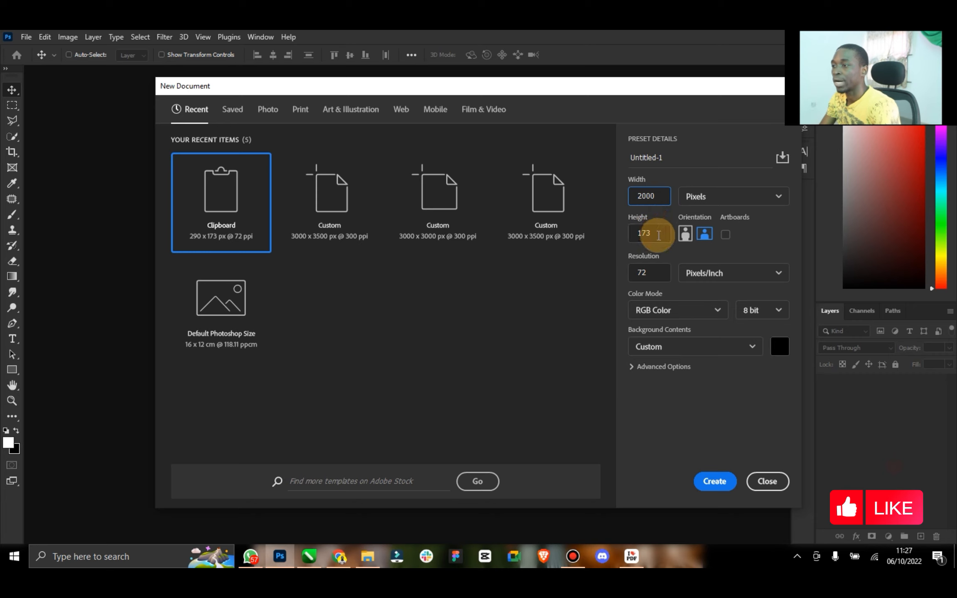
pyautogui.doubleClick(658, 235)
pyautogui.write('2000')
pyautogui.doubleClick(654, 274)
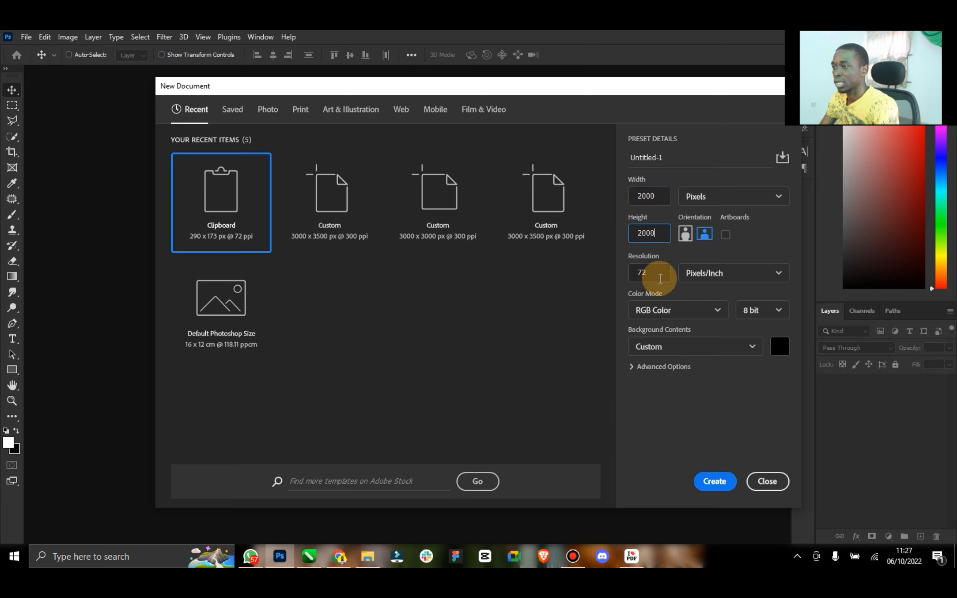
pyautogui.press('BackSpace')
pyautogui.write('300')
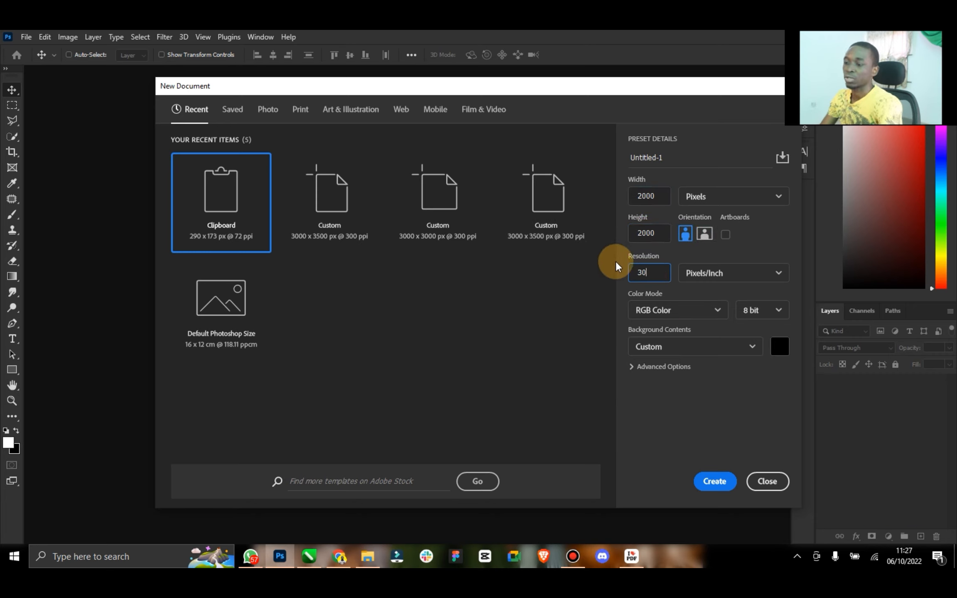
# Choose a bright red custom background colour for the new document and create it.
pyautogui.click(776, 349)
pyautogui.click(644, 156)
pyautogui.click(764, 142)
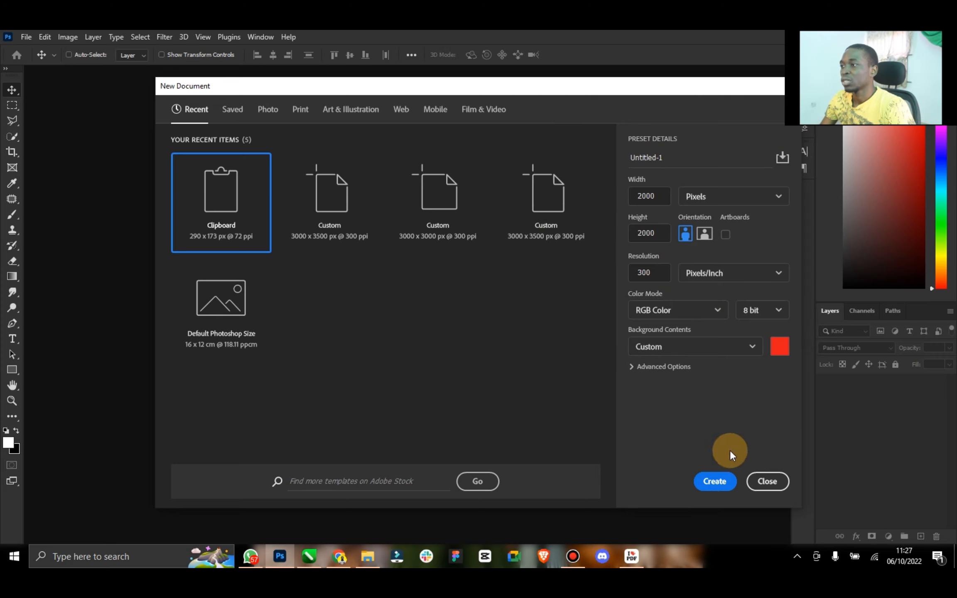
pyautogui.click(715, 481)
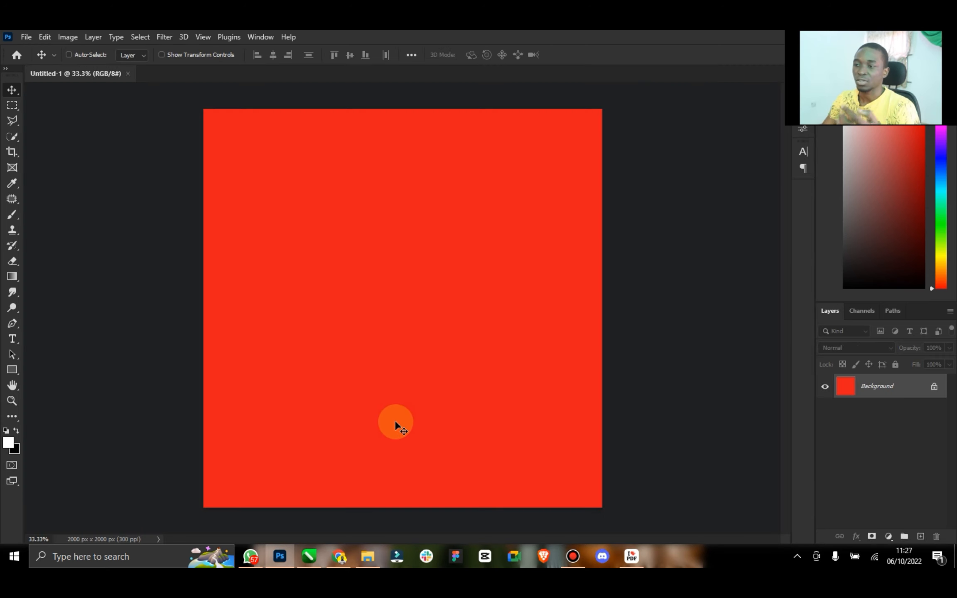
# Switch to Chrome and search Google Images for "cocacola logo png".
pyautogui.click(340, 556)
pyautogui.write('co')
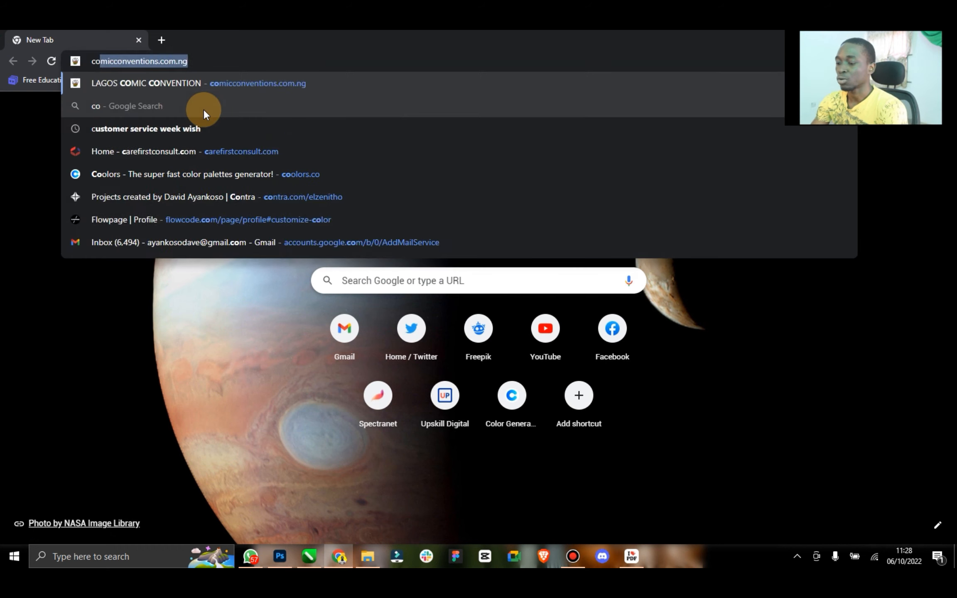
pyautogui.write('cacola lo')
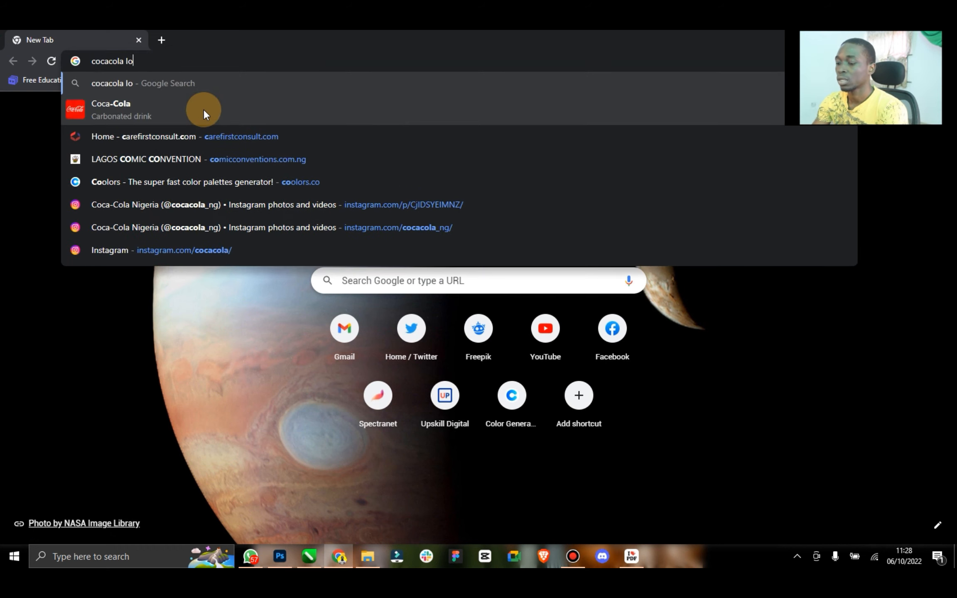
pyautogui.write('go png')
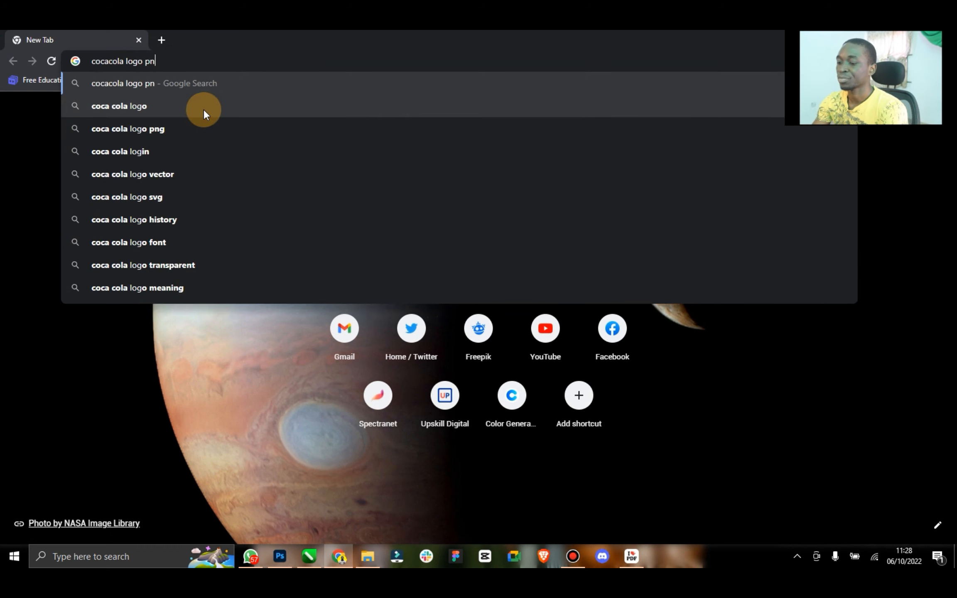
pyautogui.press('Return')
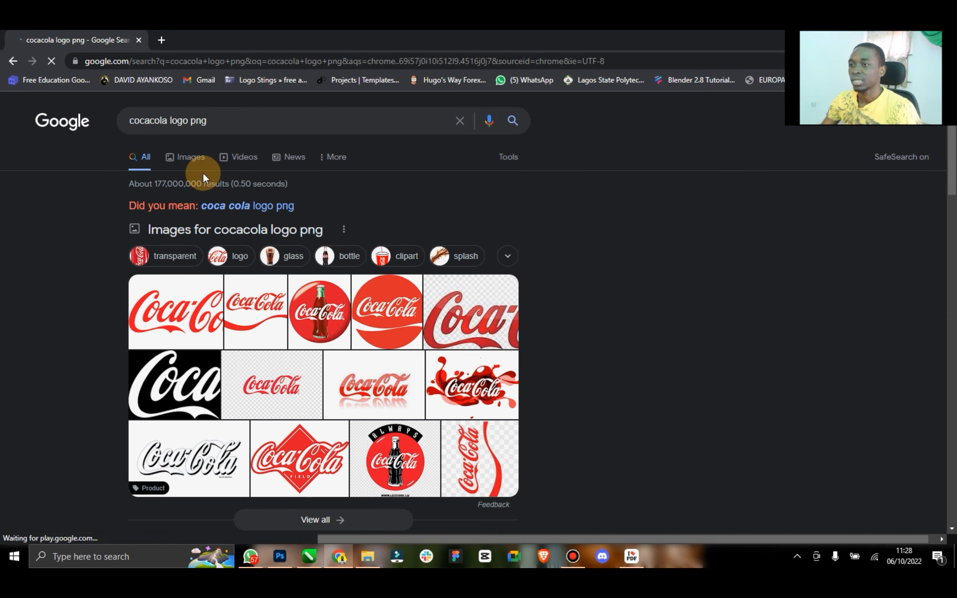
pyautogui.click(200, 160)
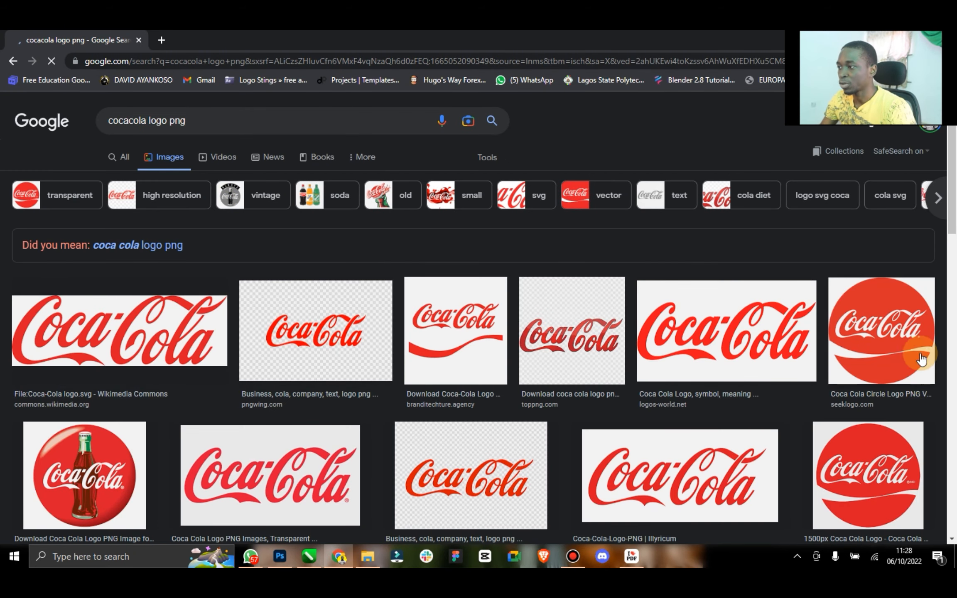
# Open the seeklogo Coca Cola circle logo at full size, save it as a PNG in Downloads and close its preview.
pyautogui.click(376, 476)
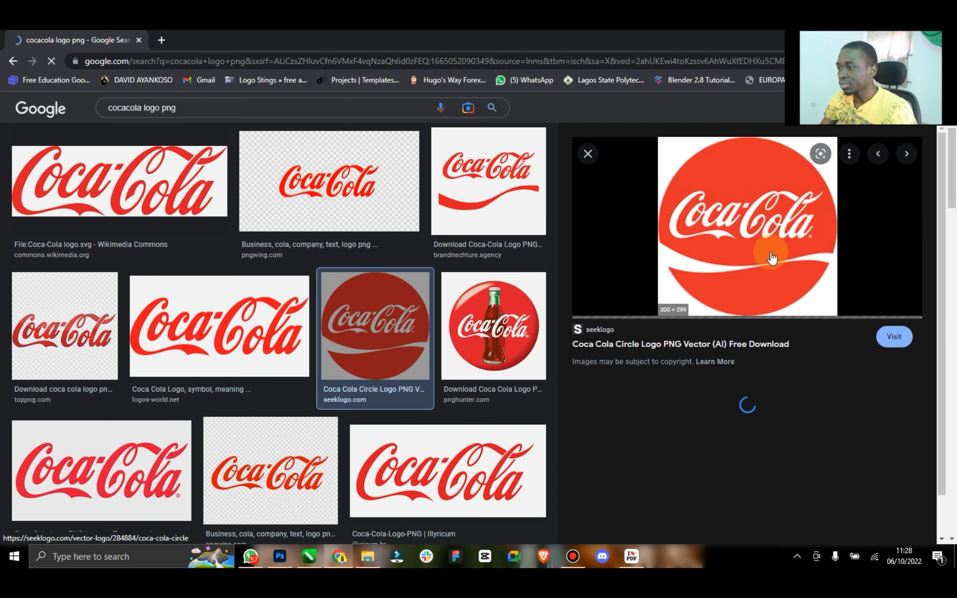
pyautogui.rightClick(738, 216)
pyautogui.click(781, 327)
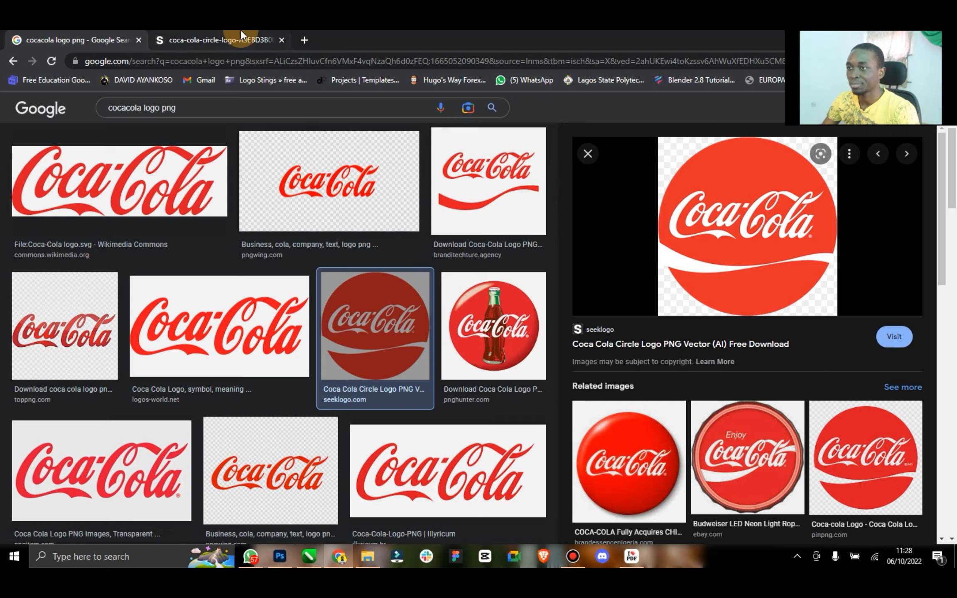
pyautogui.click(216, 40)
pyautogui.rightClick(494, 310)
pyautogui.click(539, 333)
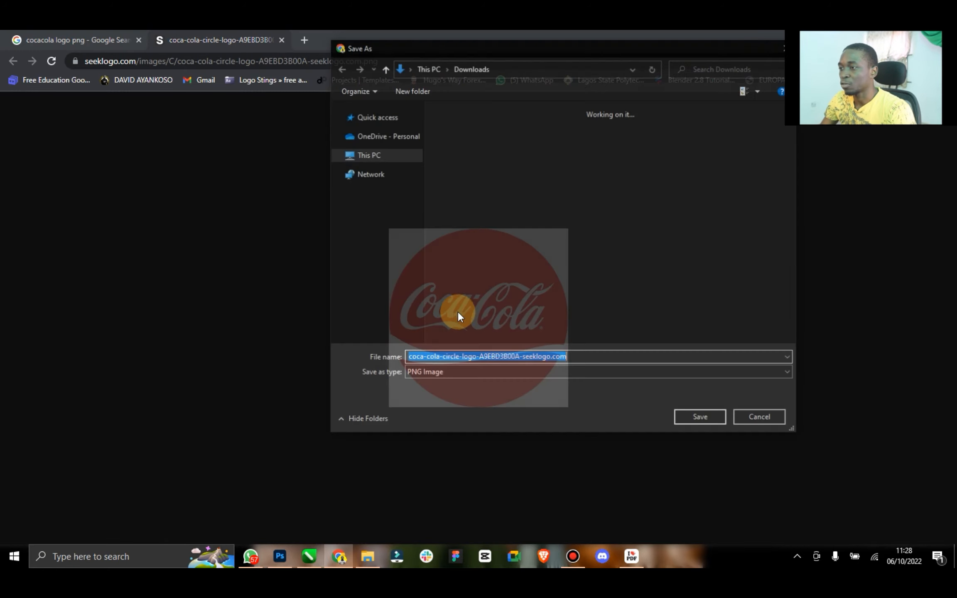
pyautogui.click(690, 420)
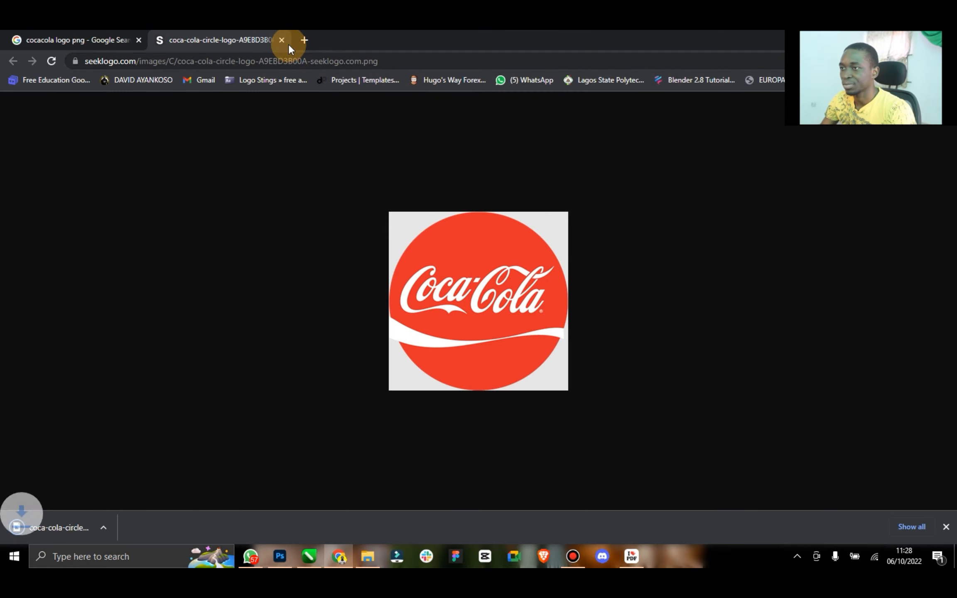
pyautogui.click(283, 40)
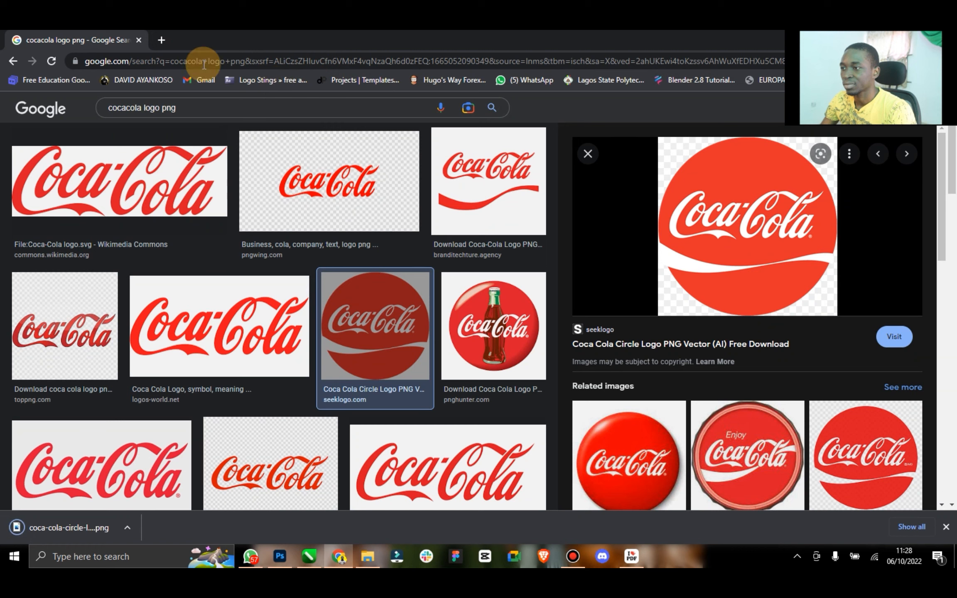
pyautogui.click(588, 155)
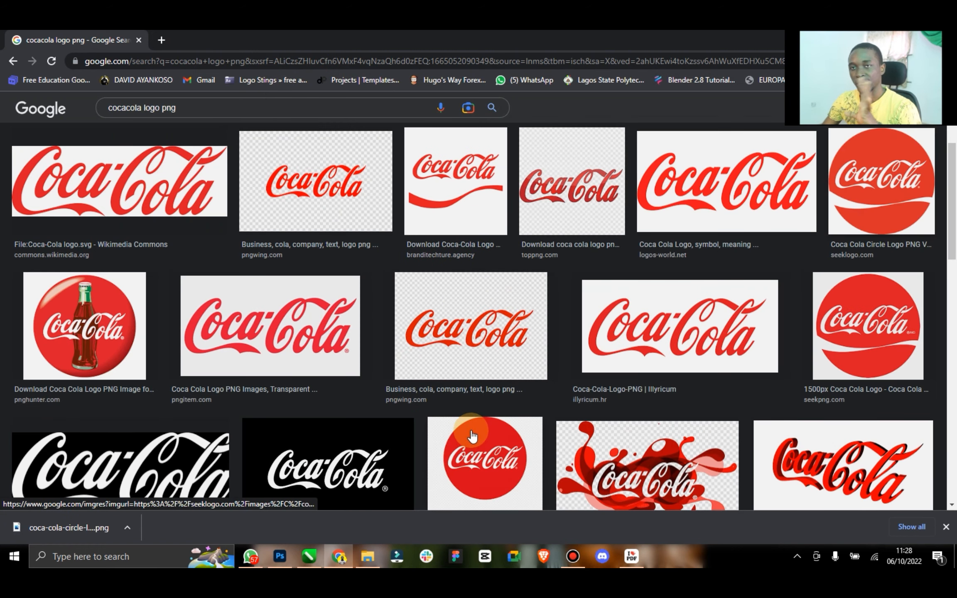
# Look through the remaining Coca-Cola logo image results for other usable logo versions.
pyautogui.scroll(-5, 478, 440)
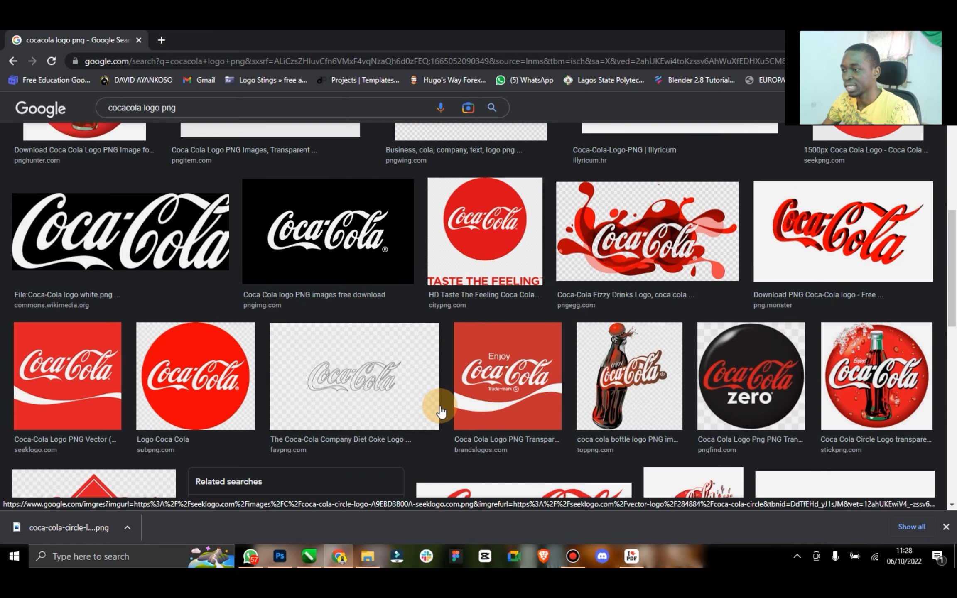
pyautogui.scroll(-3, 441, 411)
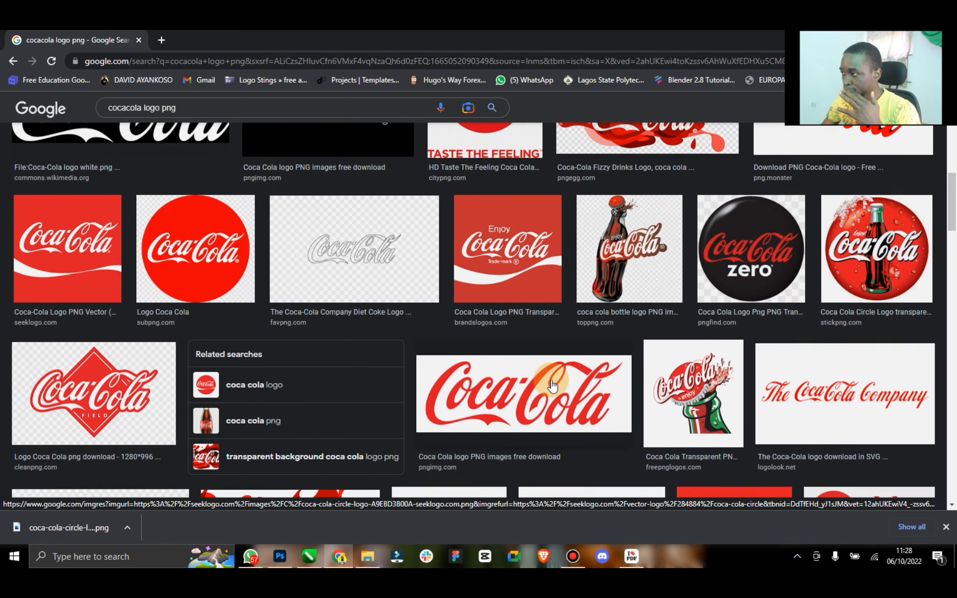
pyautogui.scroll(-7, 552, 385)
pyautogui.scroll(-6, 551, 386)
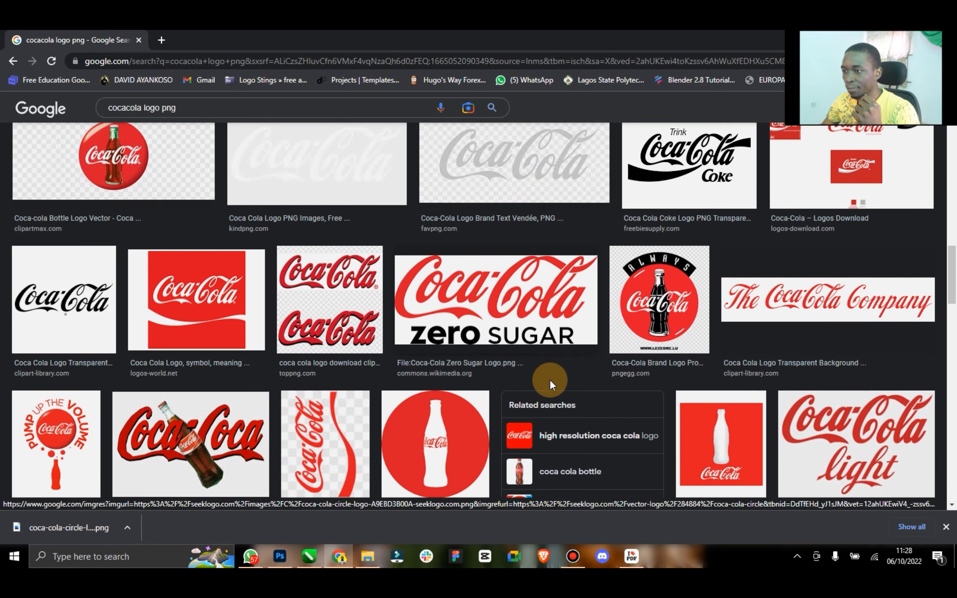
pyautogui.scroll(-5, 551, 385)
pyautogui.scroll(10, 551, 386)
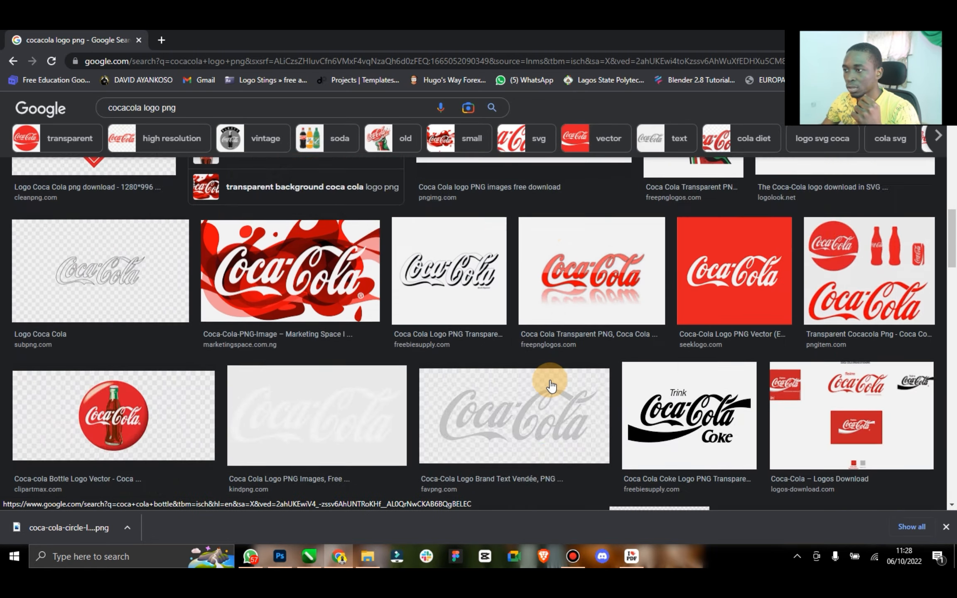
pyautogui.scroll(10, 551, 386)
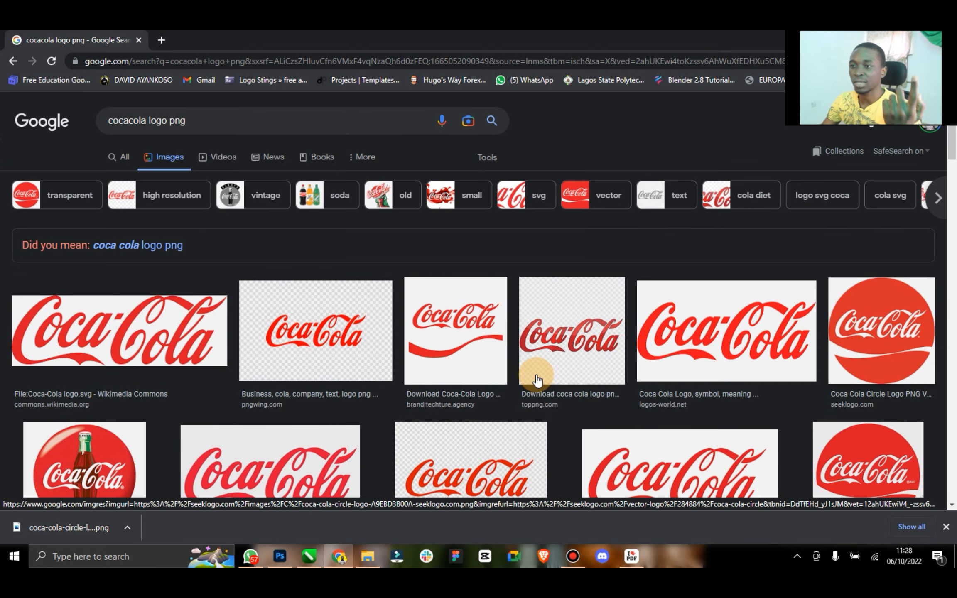
# Change the image search to "cocacola bottle png".
pyautogui.moveTo(166, 124); pyautogui.dragTo(150, 129)
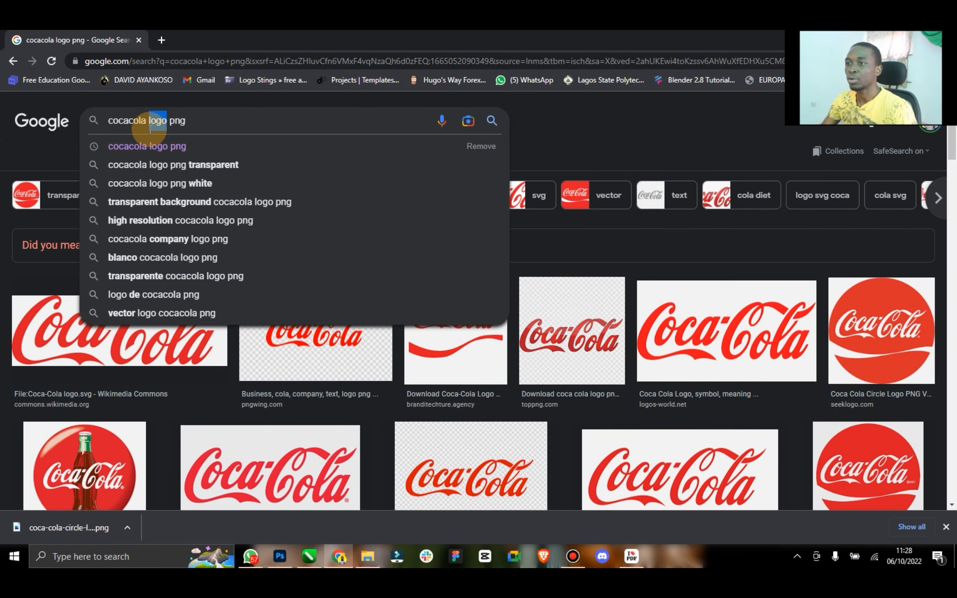
pyautogui.write('bott')
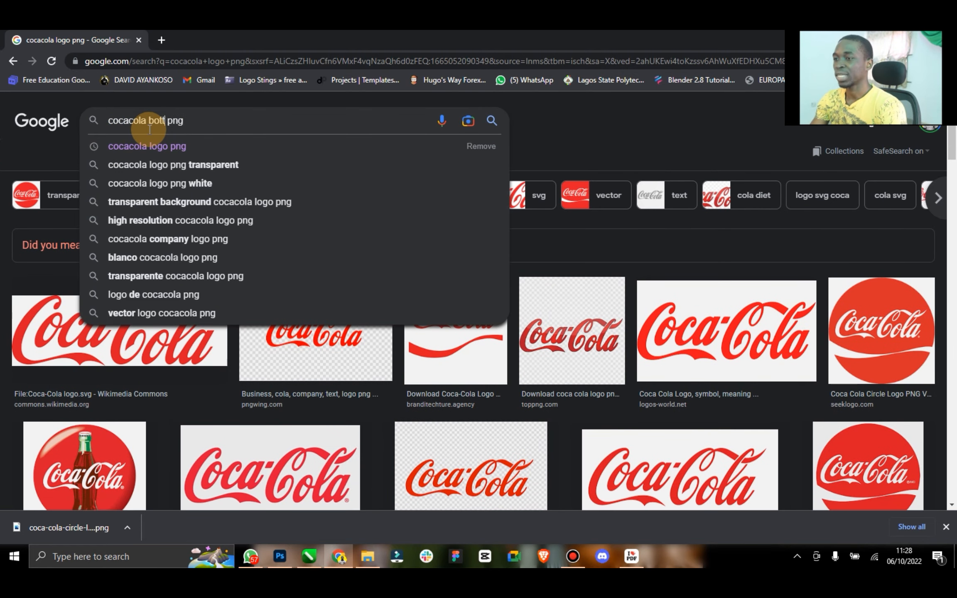
pyautogui.write('le')
pyautogui.press('Return')
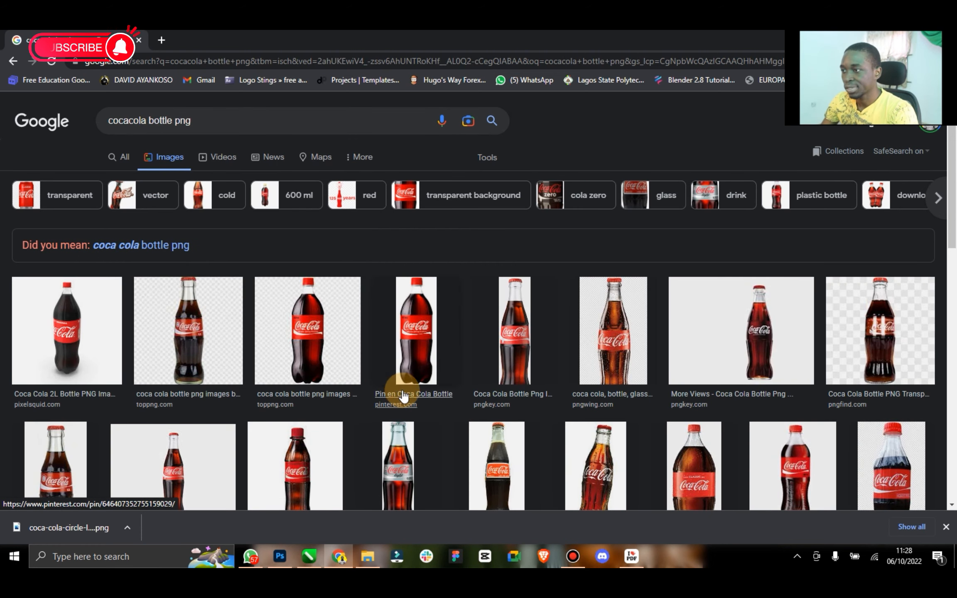
# Examine the PNGkey Coca-Cola bottle and the full-size Pinterest Coca-Cola Light bottle as candidate images, closing both views.
pyautogui.click(510, 339)
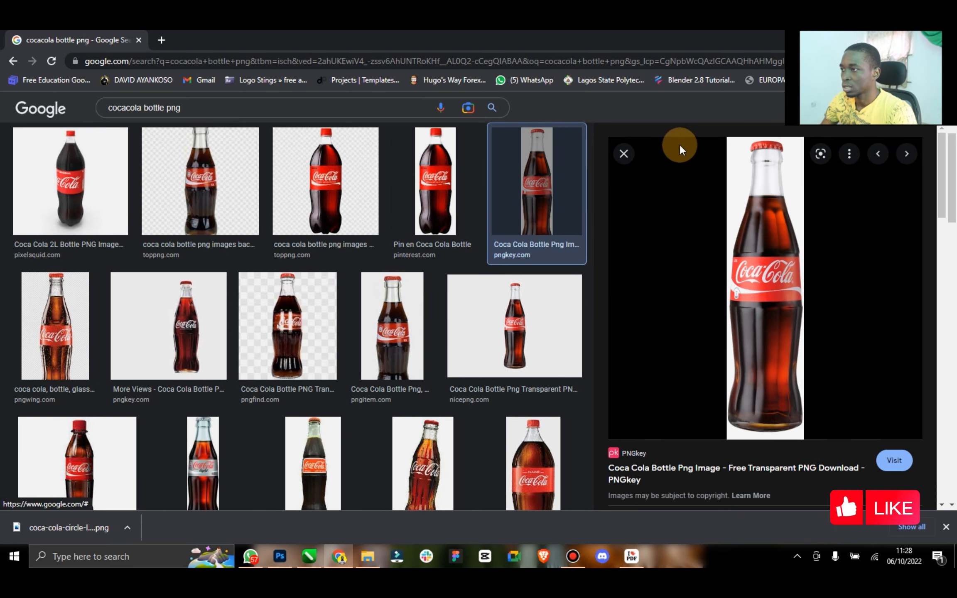
pyautogui.click(624, 153)
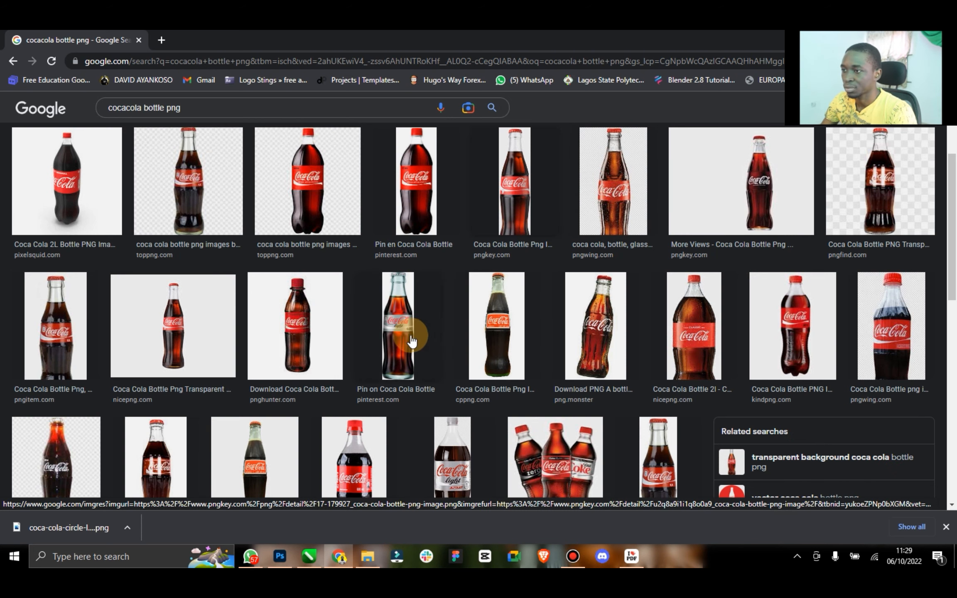
pyautogui.click(394, 337)
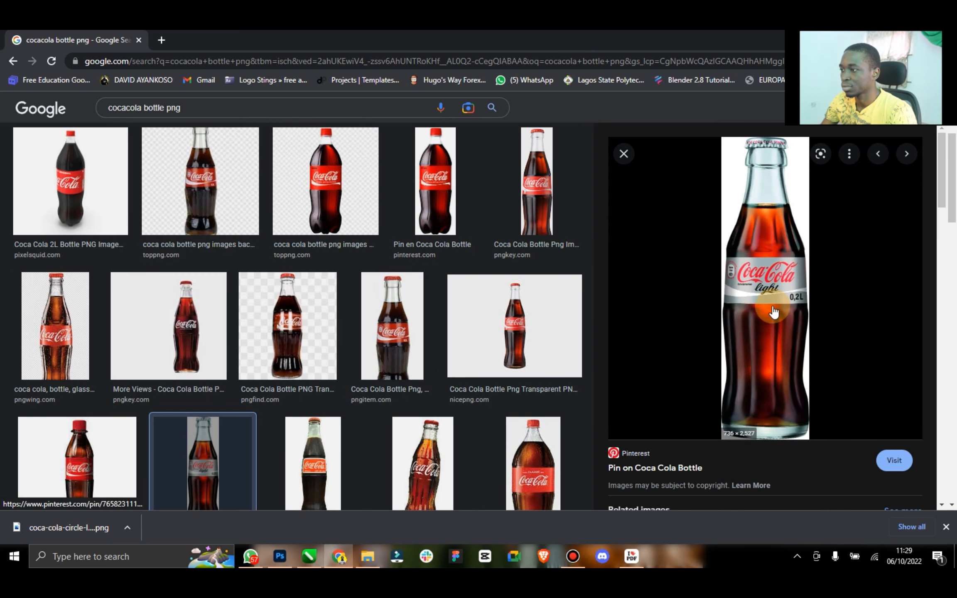
pyautogui.rightClick(755, 295)
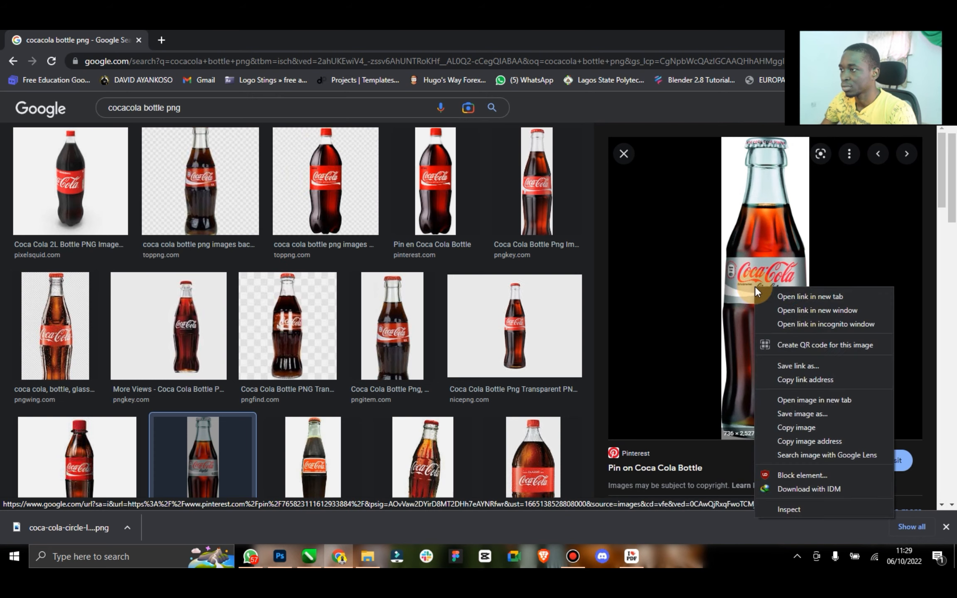
pyautogui.click(794, 398)
pyautogui.click(206, 39)
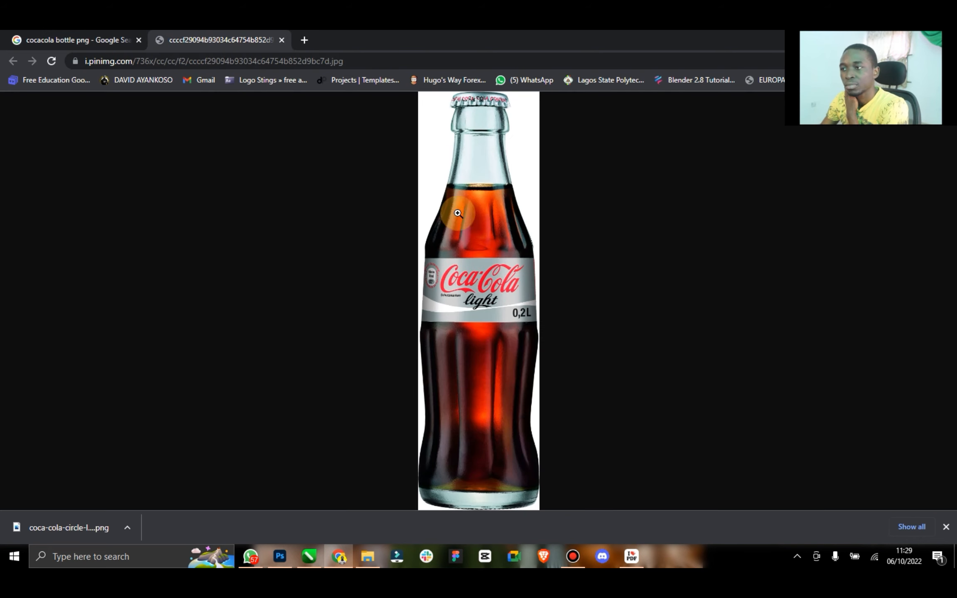
pyautogui.rightClick(474, 170)
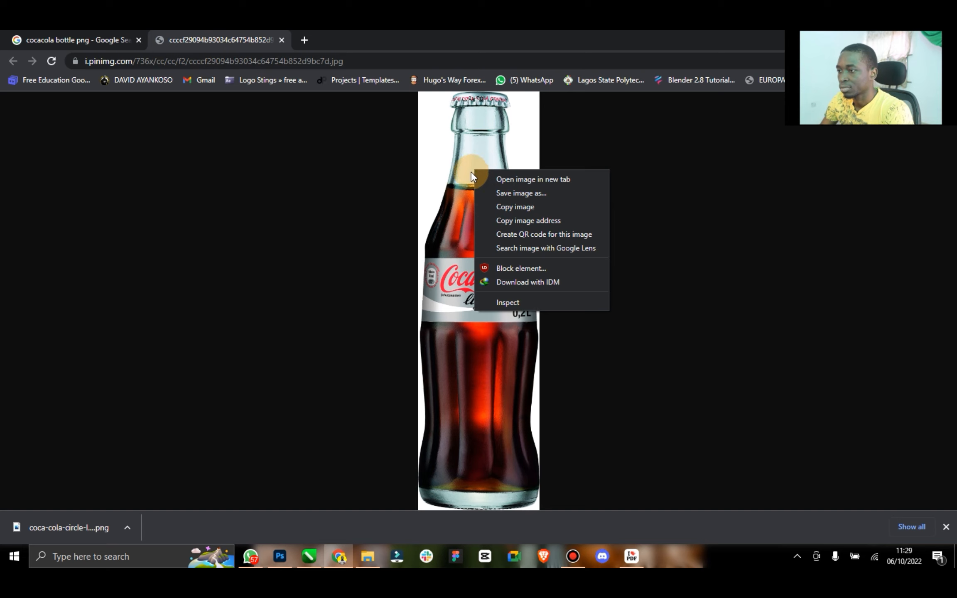
pyautogui.click(399, 148)
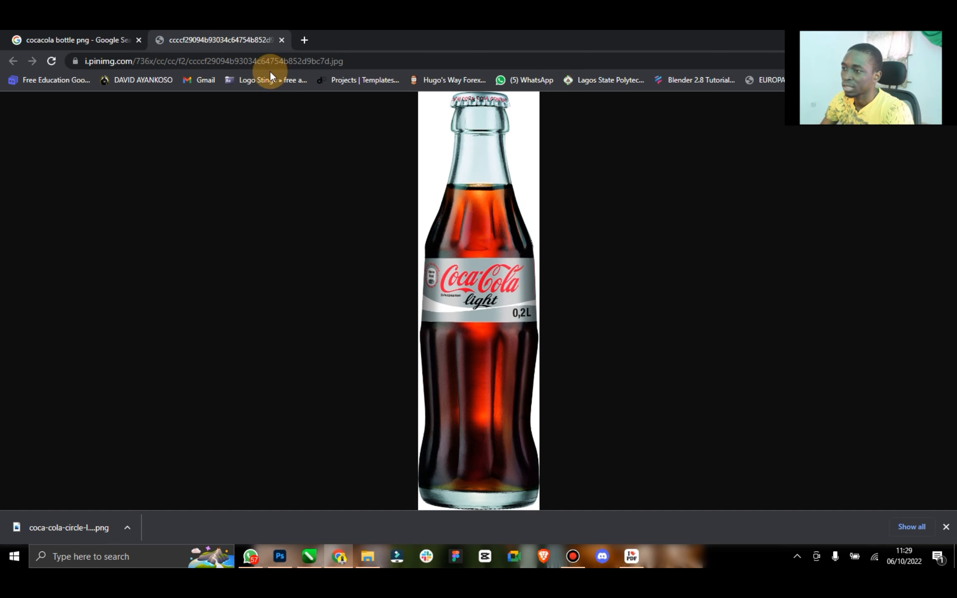
pyautogui.click(282, 40)
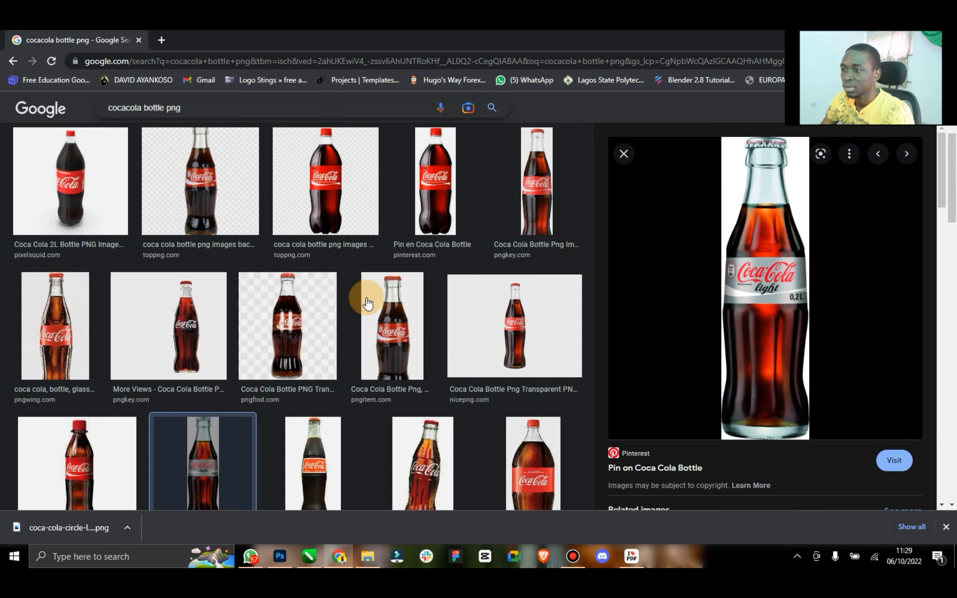
# Open the PNGitem page of the red-label Coca-Cola glass bottle and download its transparent PNG.
pyautogui.click(398, 353)
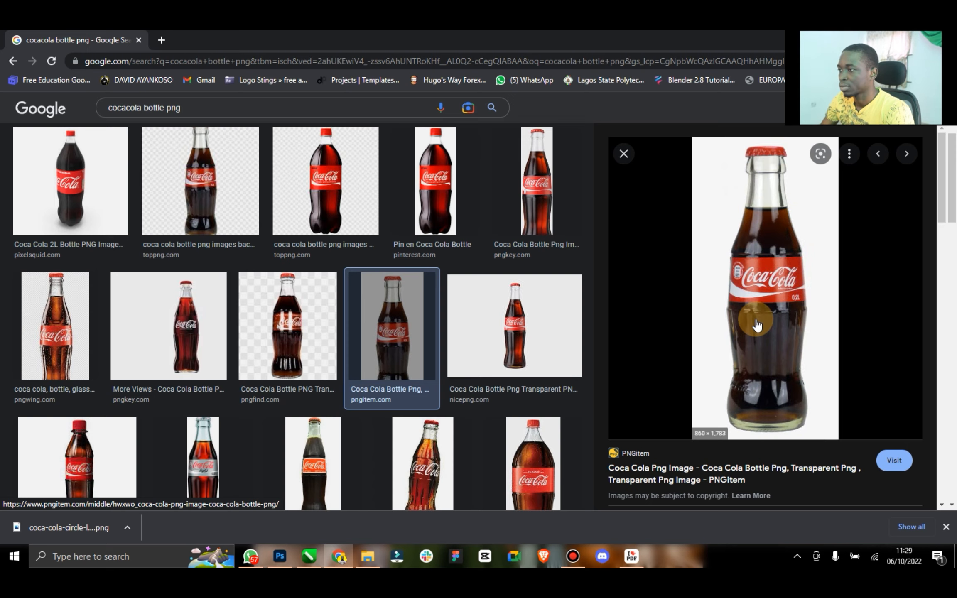
pyautogui.click(756, 325)
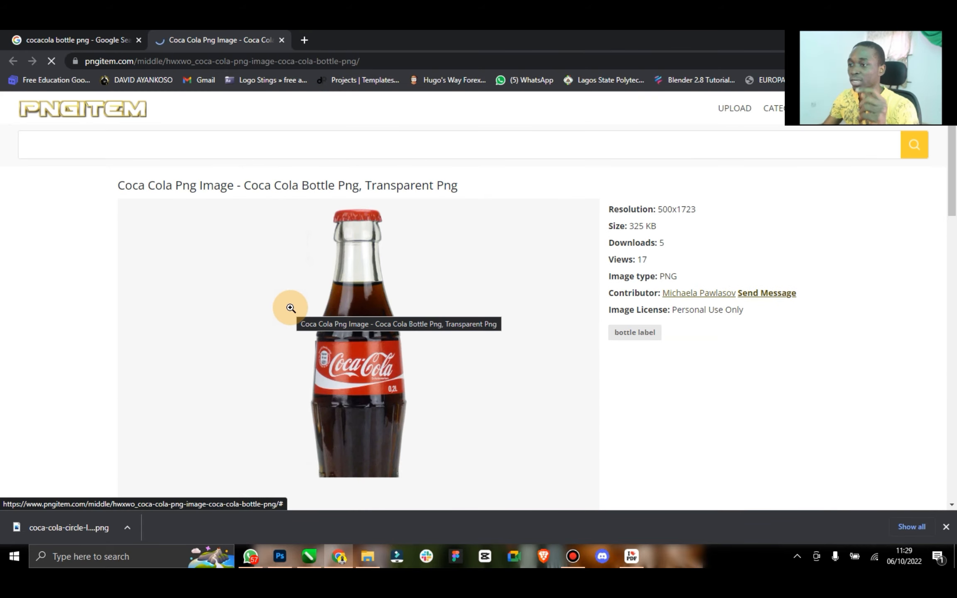
pyautogui.scroll(-5, 291, 316)
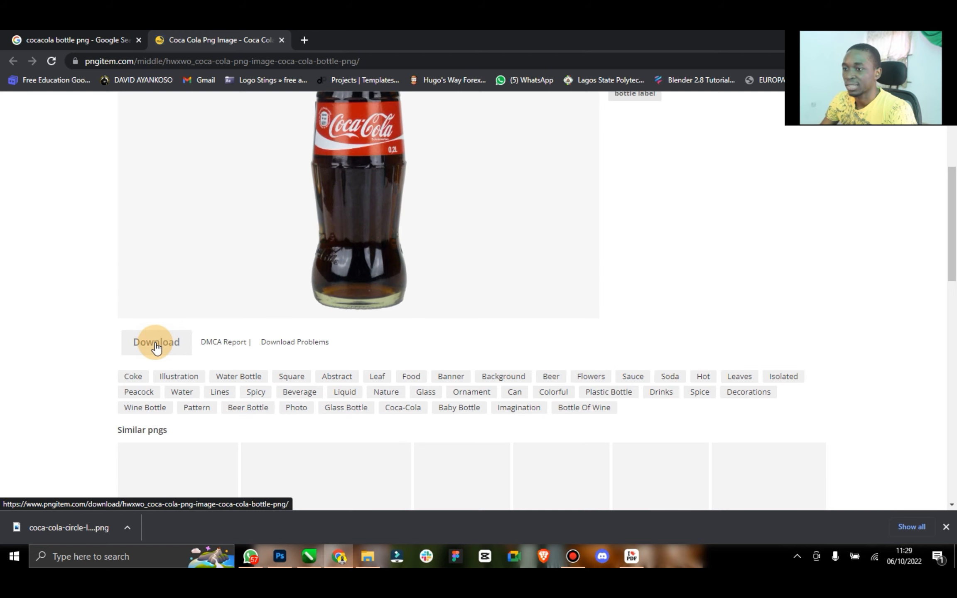
pyautogui.click(158, 342)
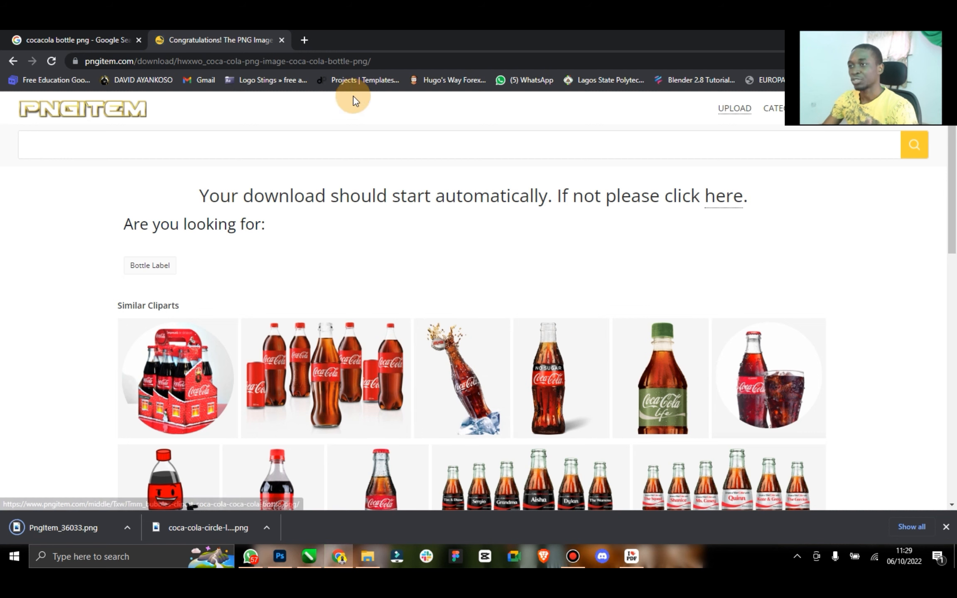
# Go to freepik.com and search its images for "stadium illustration".
pyautogui.click(358, 67)
pyautogui.click(358, 62)
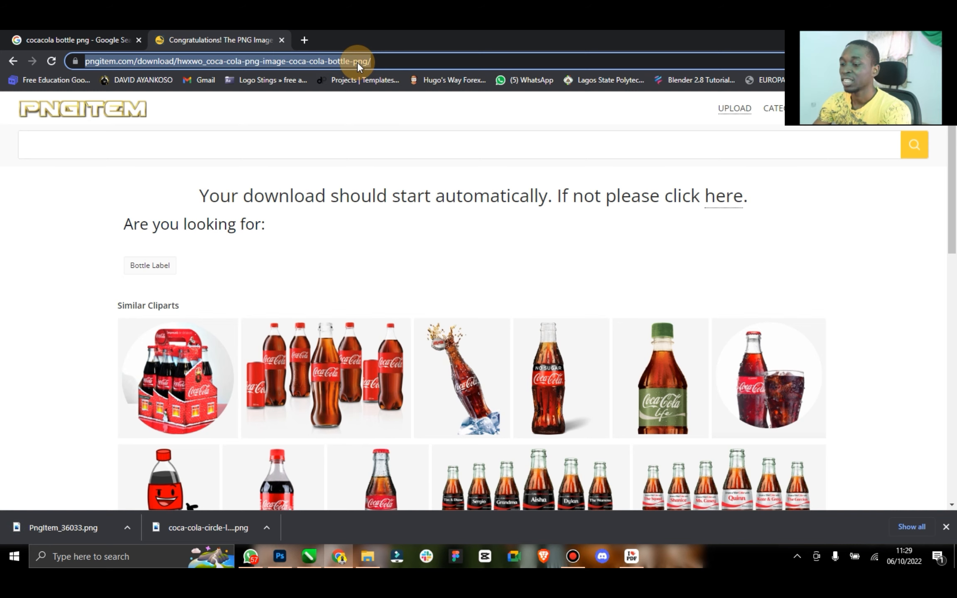
pyautogui.write('freepik.com')
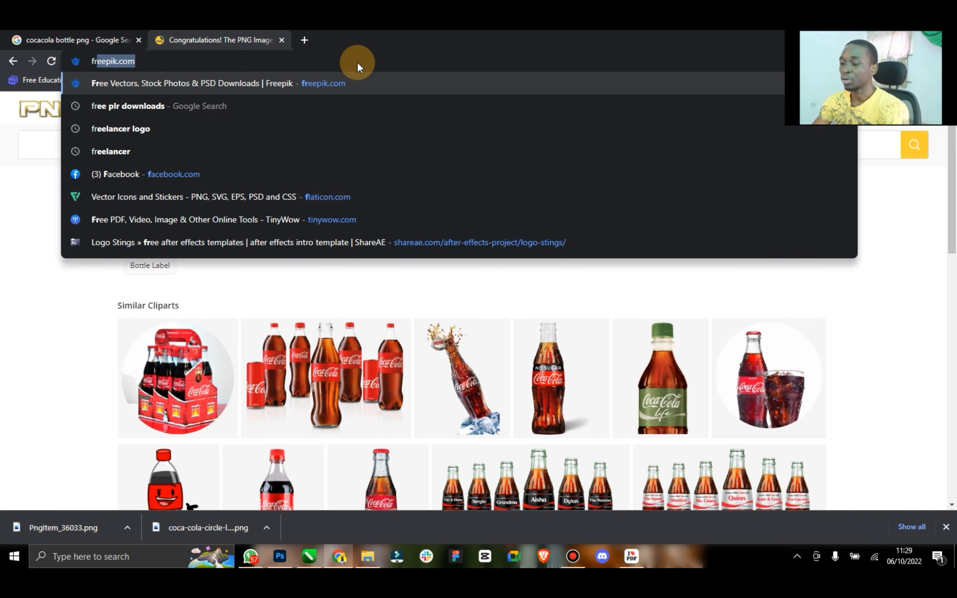
pyautogui.press('Return')
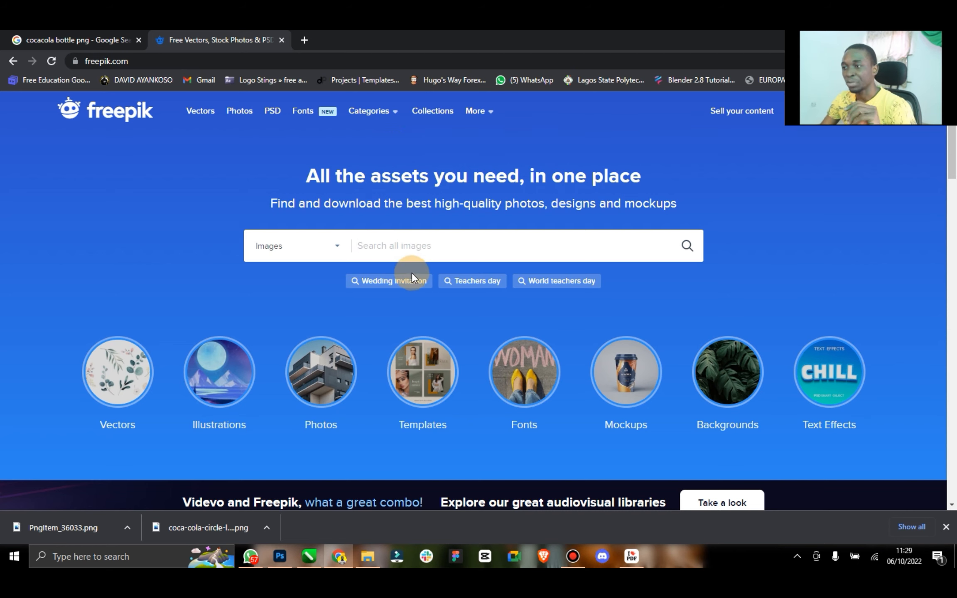
pyautogui.click(410, 258)
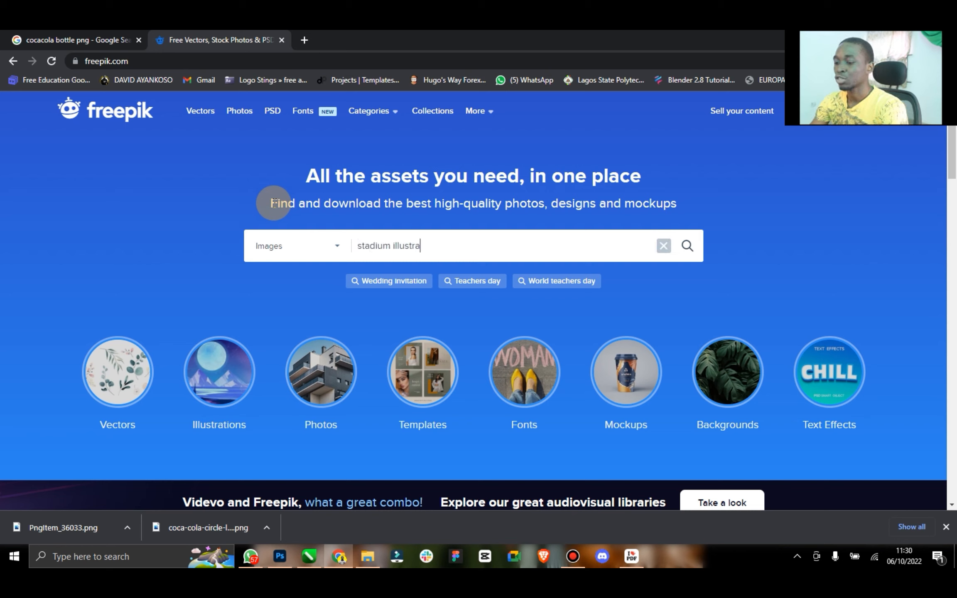
pyautogui.write('n')
pyautogui.press('Return')
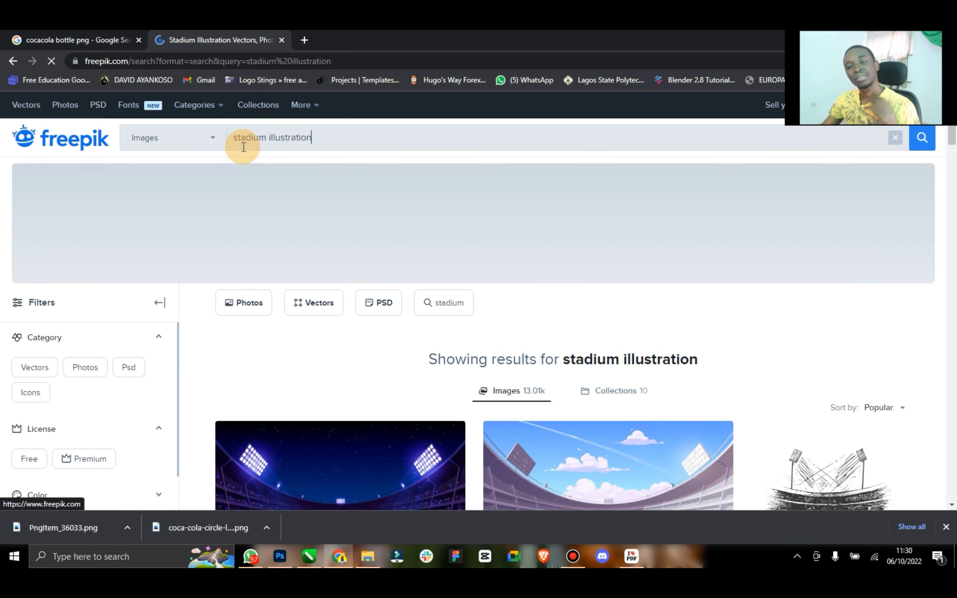
# Download the free vector "Realistic soccer football stadium illustration" from the results into the Compressed downloads folder.
pyautogui.scroll(-4, 220, 352)
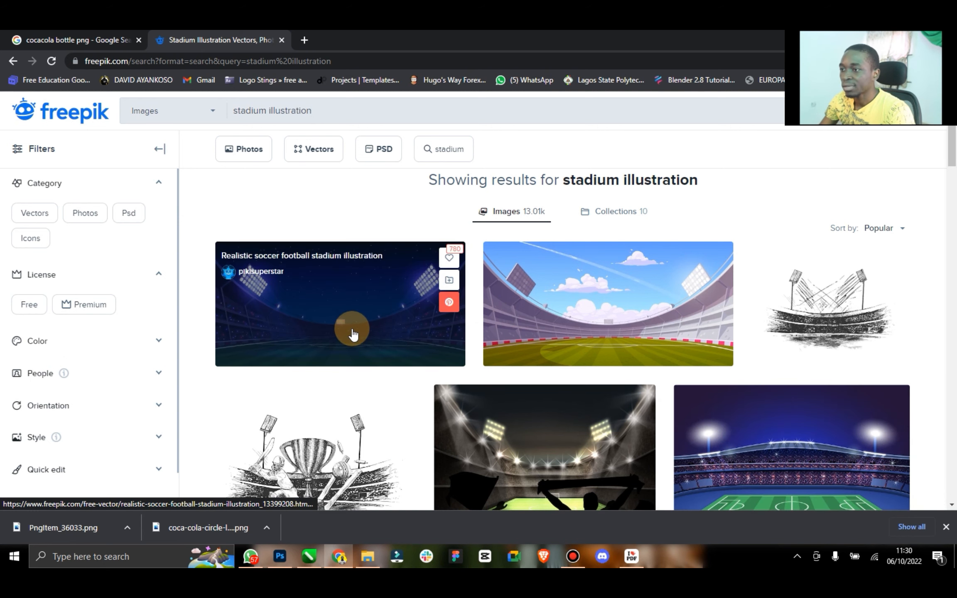
pyautogui.click(373, 328)
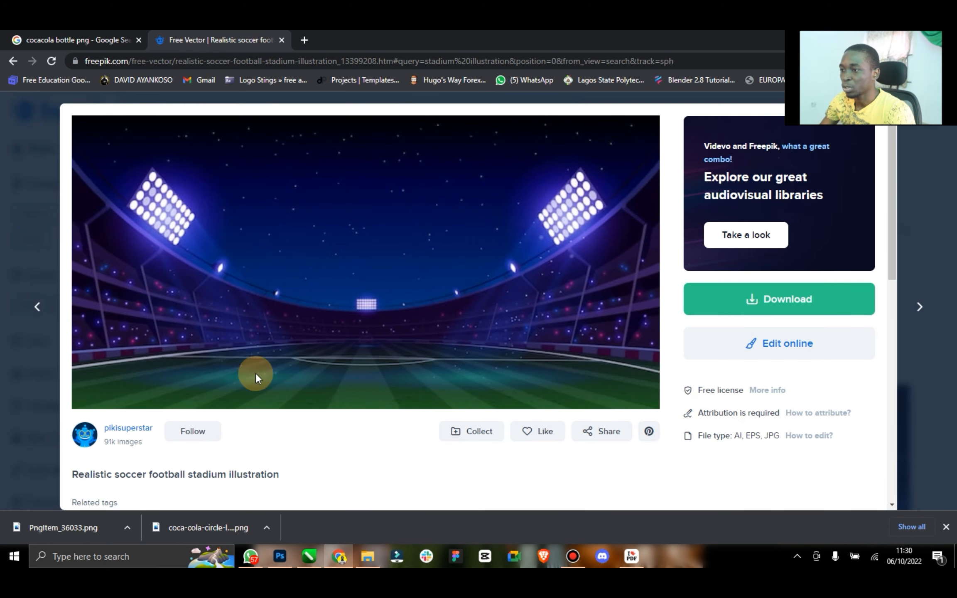
pyautogui.click(744, 300)
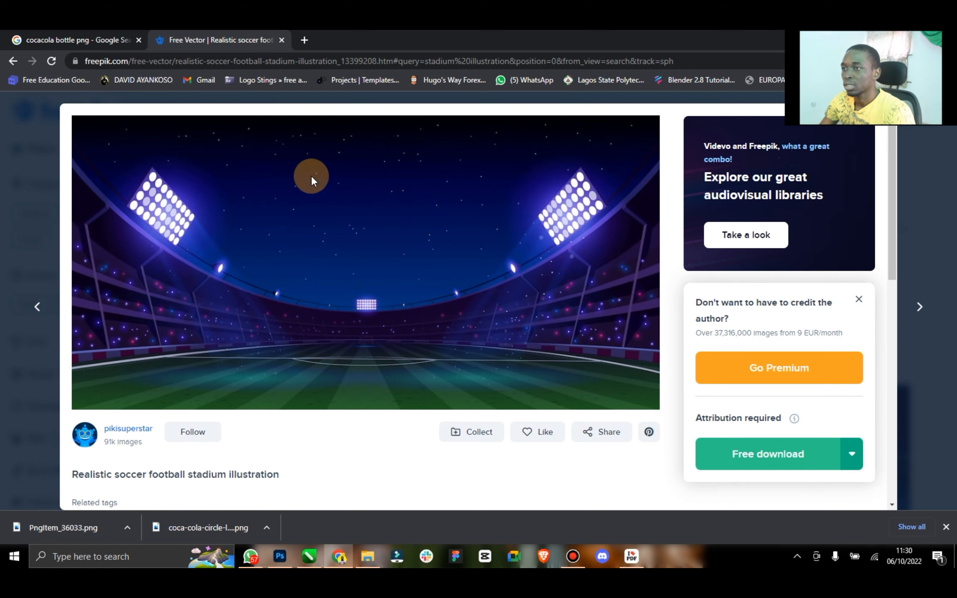
pyautogui.click(795, 455)
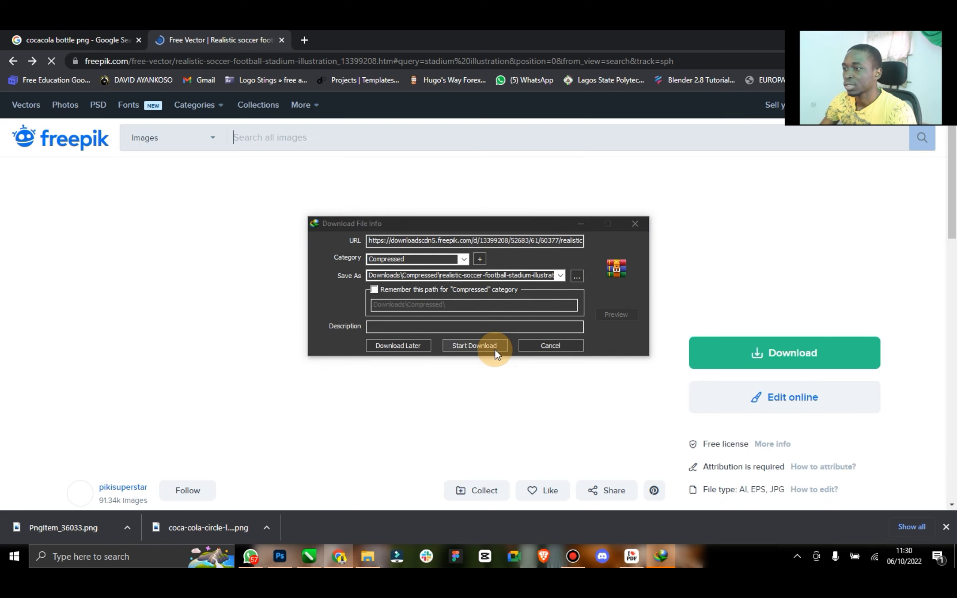
pyautogui.click(494, 347)
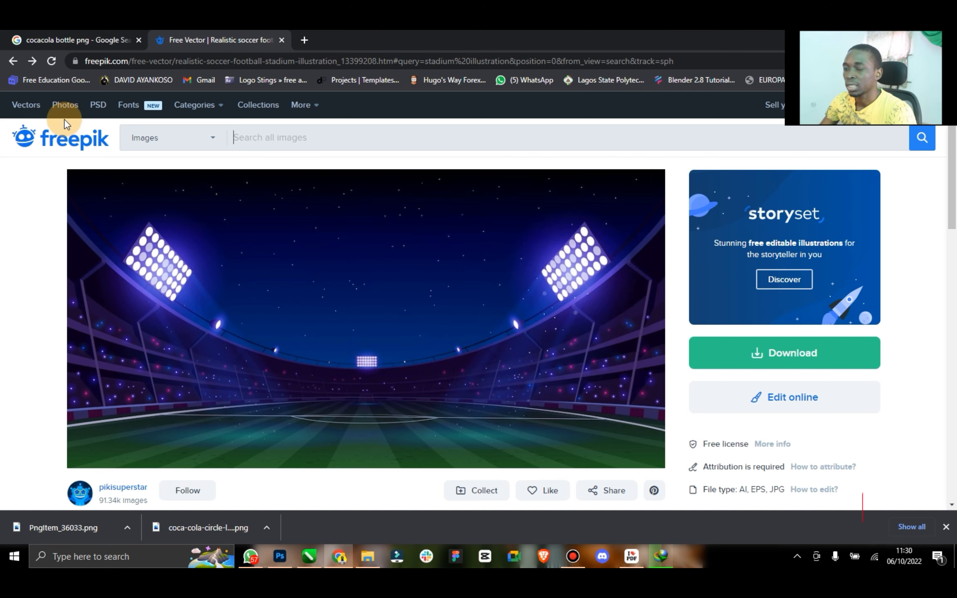
# Return to the stadium illustration results, look through them and open the "Soccer is our passion" collection.
pyautogui.click(14, 61)
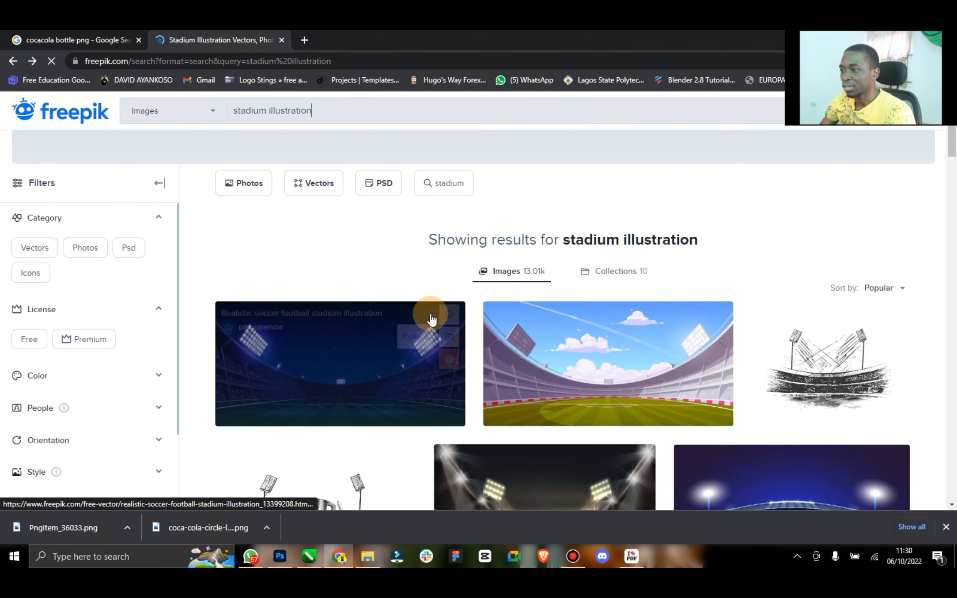
pyautogui.scroll(-6, 428, 318)
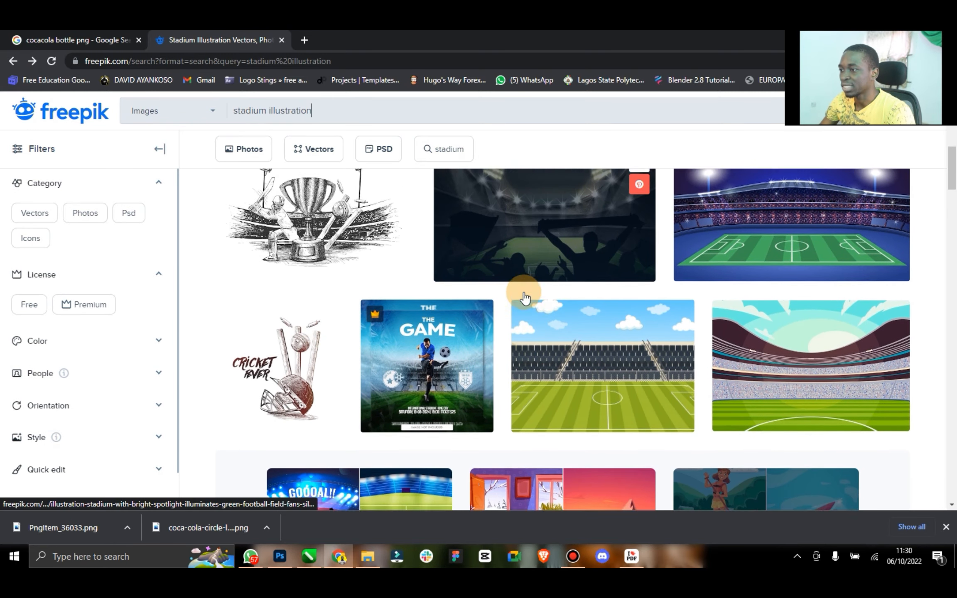
pyautogui.scroll(1, 581, 246)
pyautogui.scroll(-6, 544, 250)
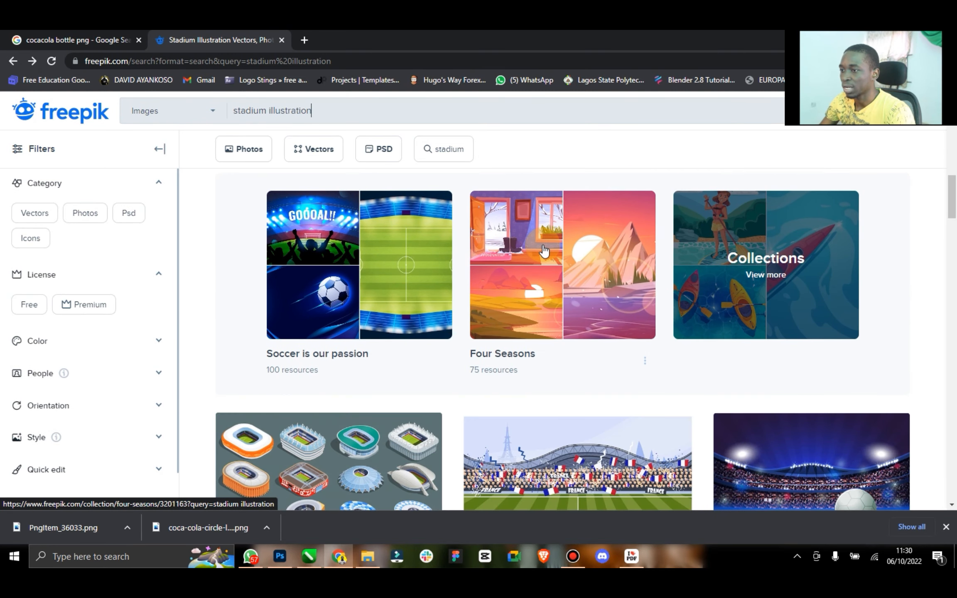
pyautogui.scroll(-2, 542, 250)
pyautogui.scroll(2, 411, 247)
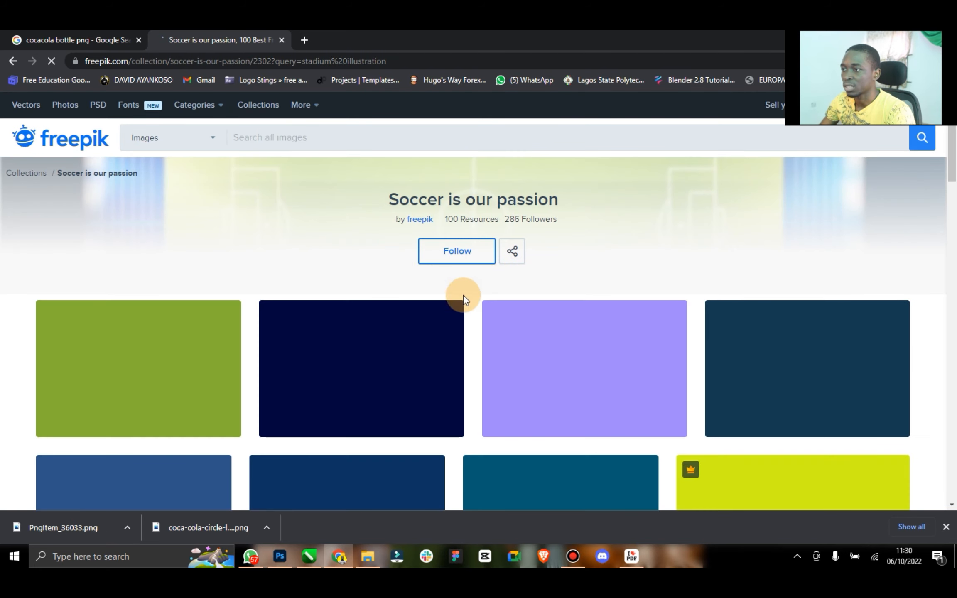
# Examine the first two pages of the soccer collection for other usable stadium illustrations.
pyautogui.scroll(-15, 474, 320)
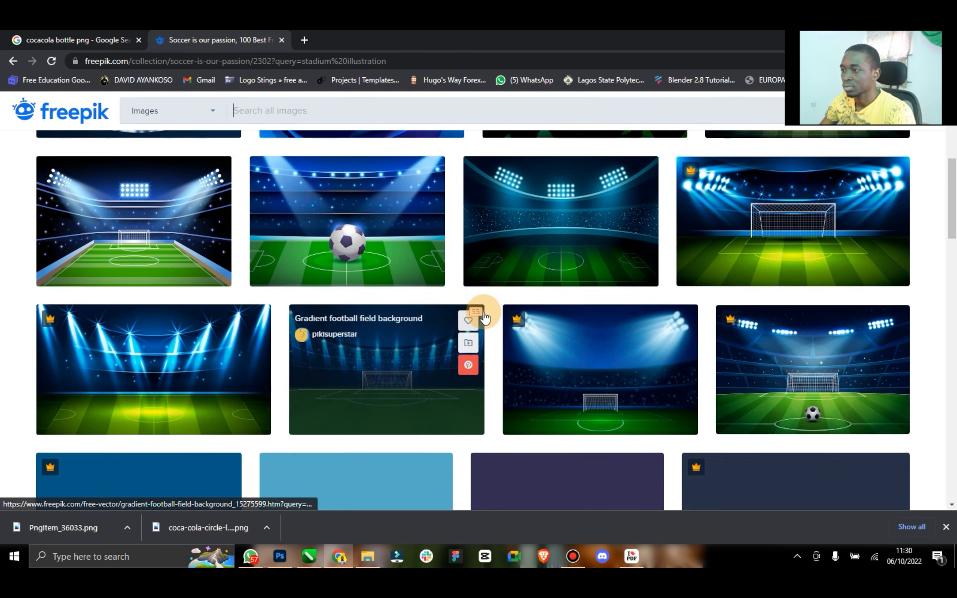
pyautogui.scroll(-8, 486, 317)
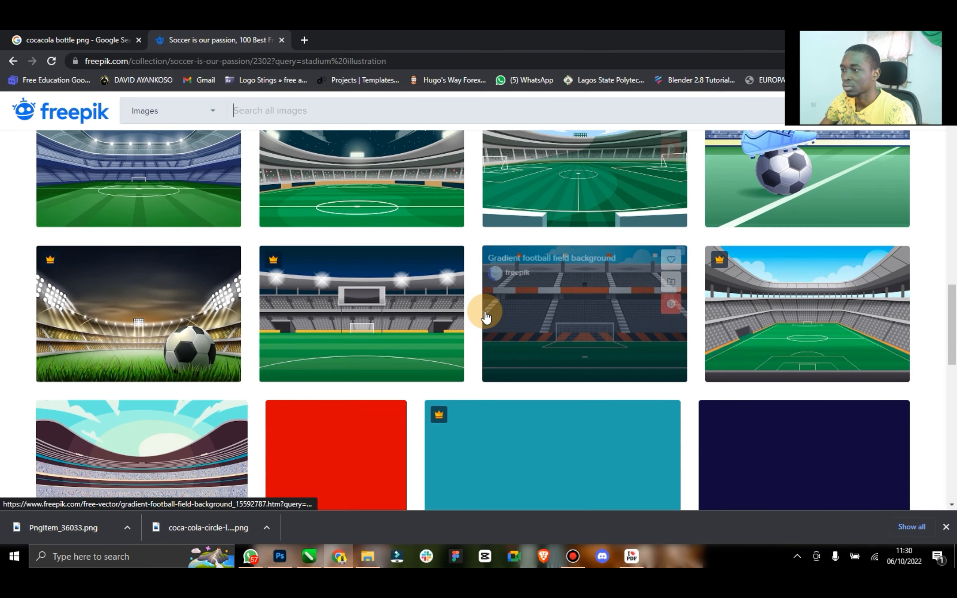
pyautogui.scroll(-10, 485, 317)
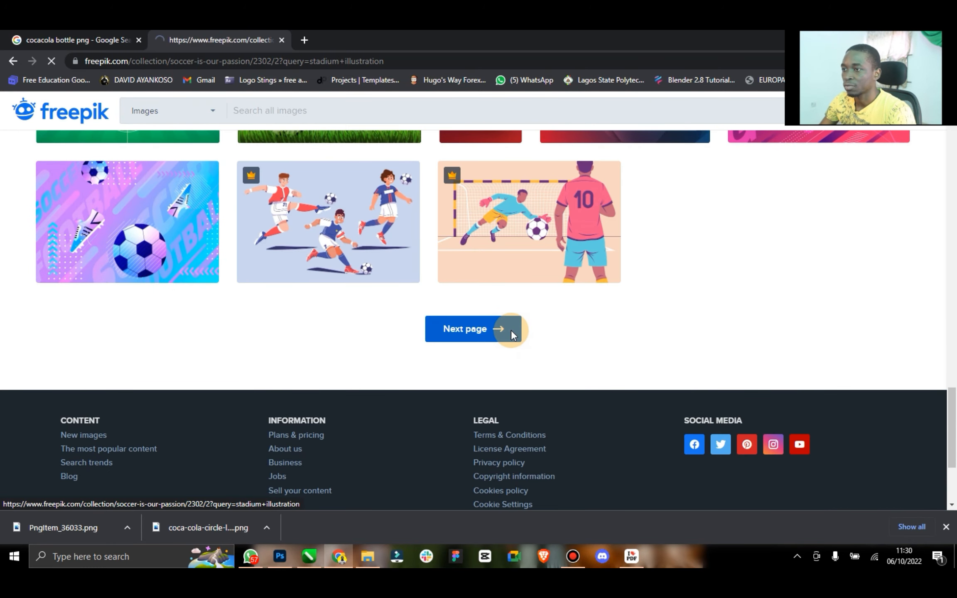
pyautogui.scroll(-3, 512, 334)
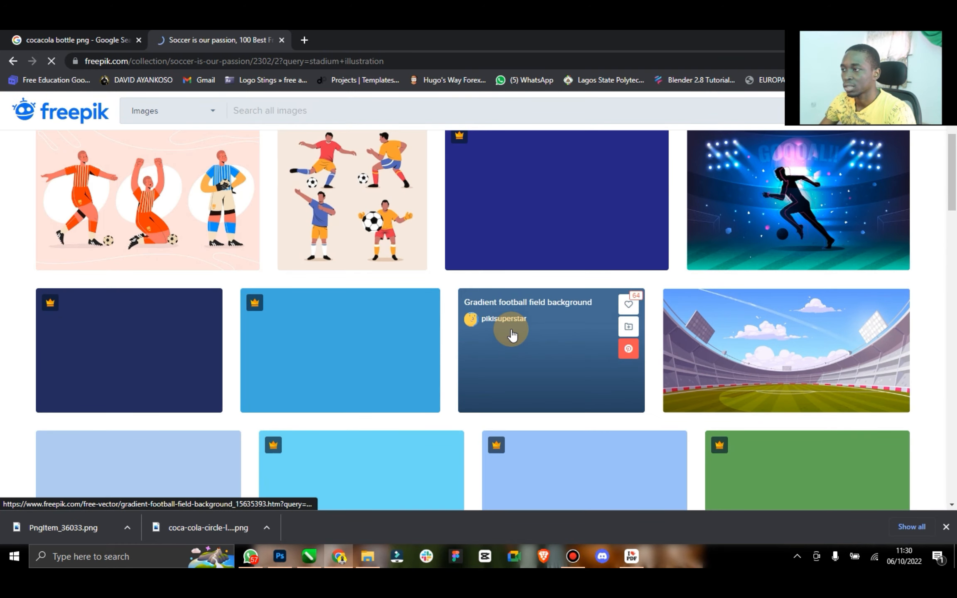
pyautogui.scroll(-5, 512, 334)
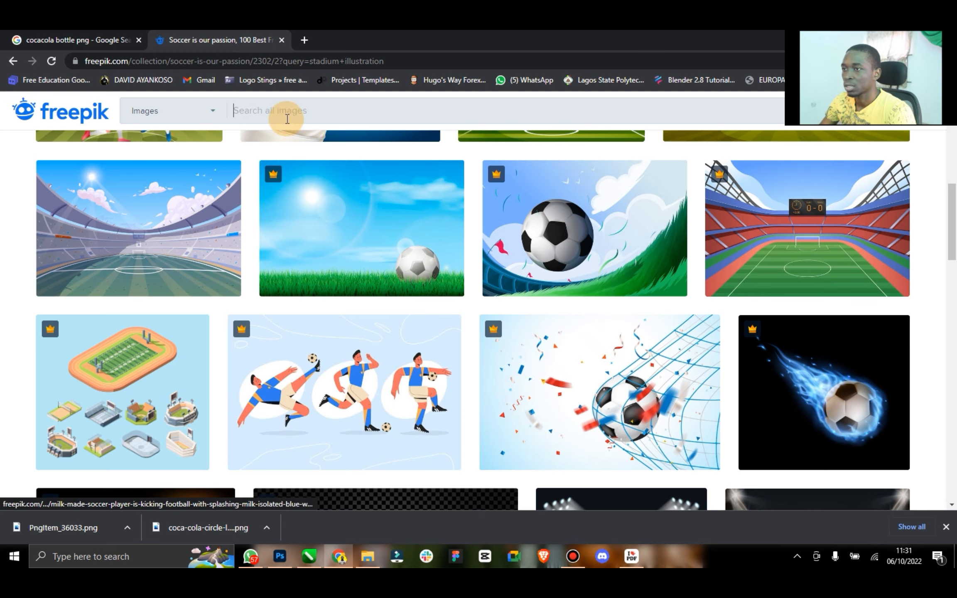
pyautogui.scroll(-5, 434, 230)
pyautogui.scroll(-5, 426, 233)
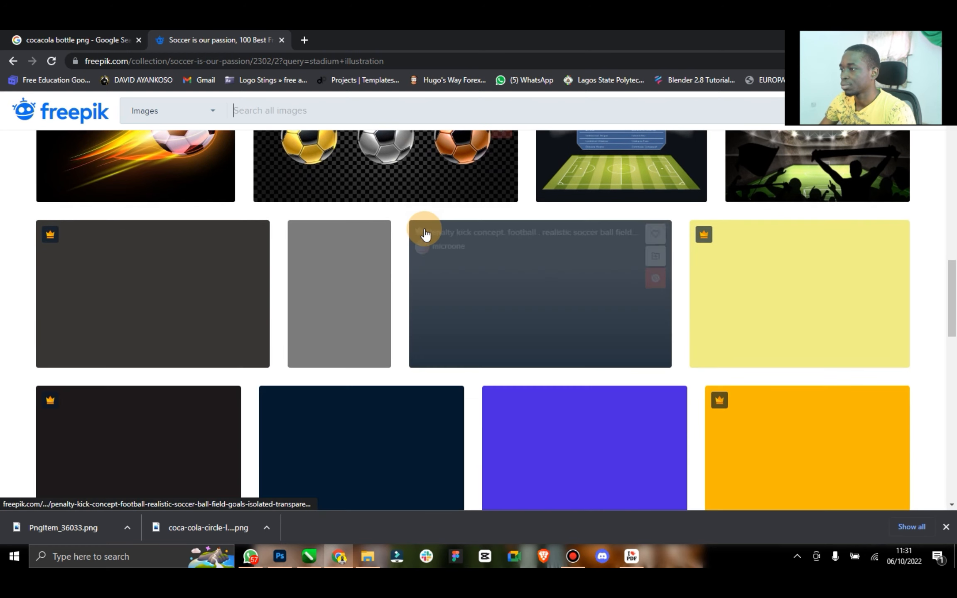
pyautogui.scroll(-6, 426, 233)
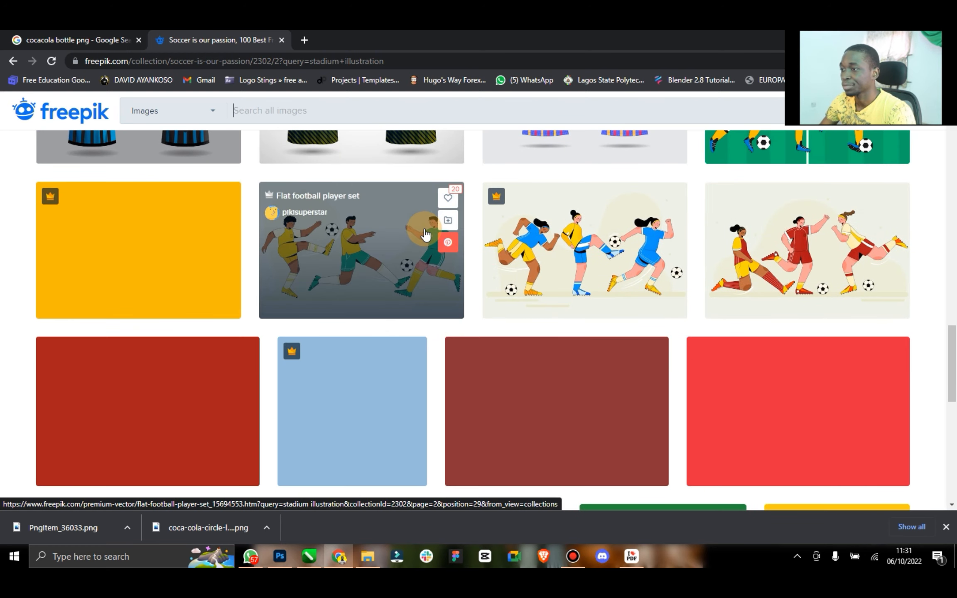
pyautogui.scroll(-1, 427, 237)
pyautogui.scroll(-8, 427, 232)
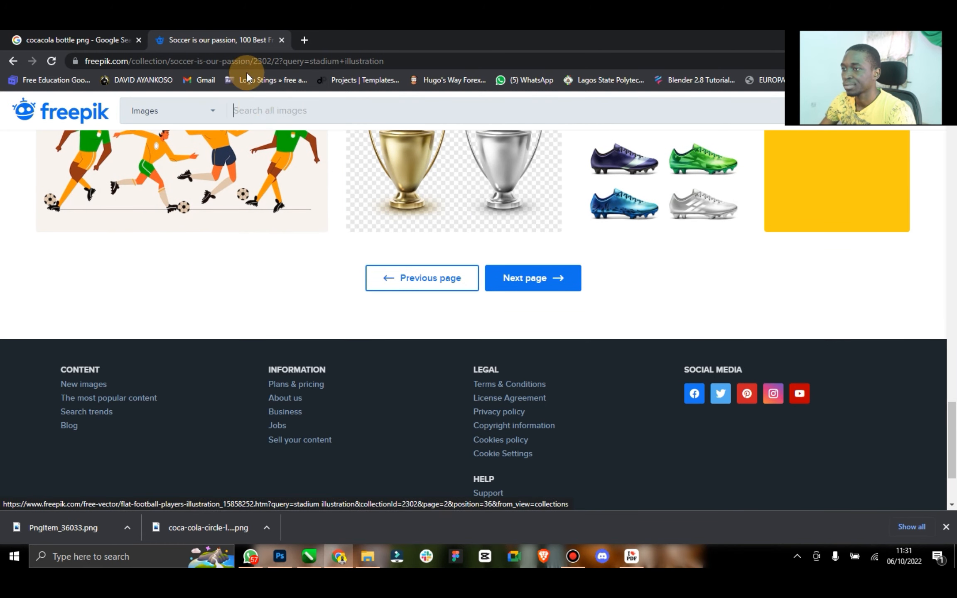
# Search the Freepik images for "full stadium illustration" and look through the results for a usable stadium.
pyautogui.click(260, 106)
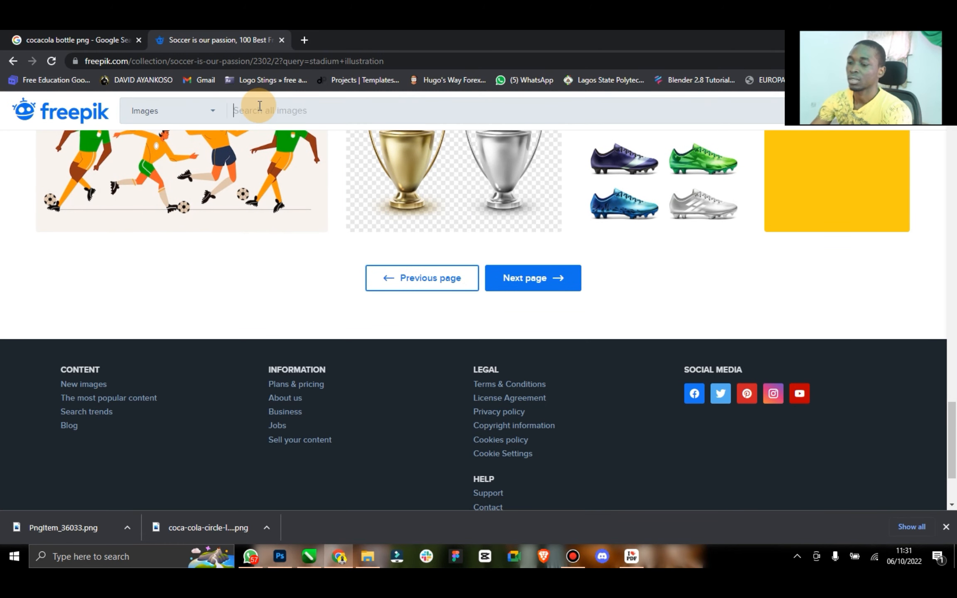
pyautogui.write('full stadium illustration')
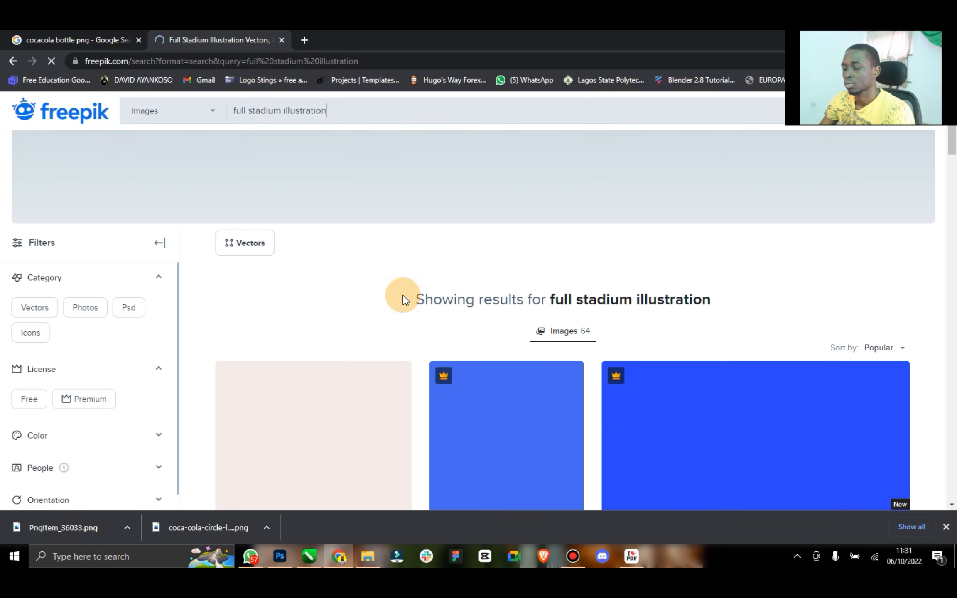
pyautogui.scroll(-4, 249, 341)
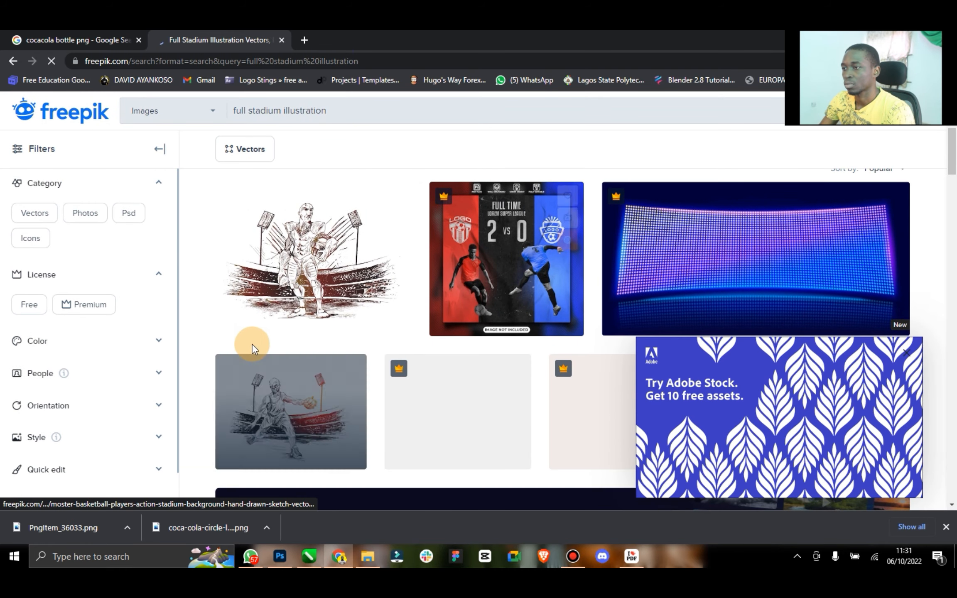
pyautogui.click(906, 352)
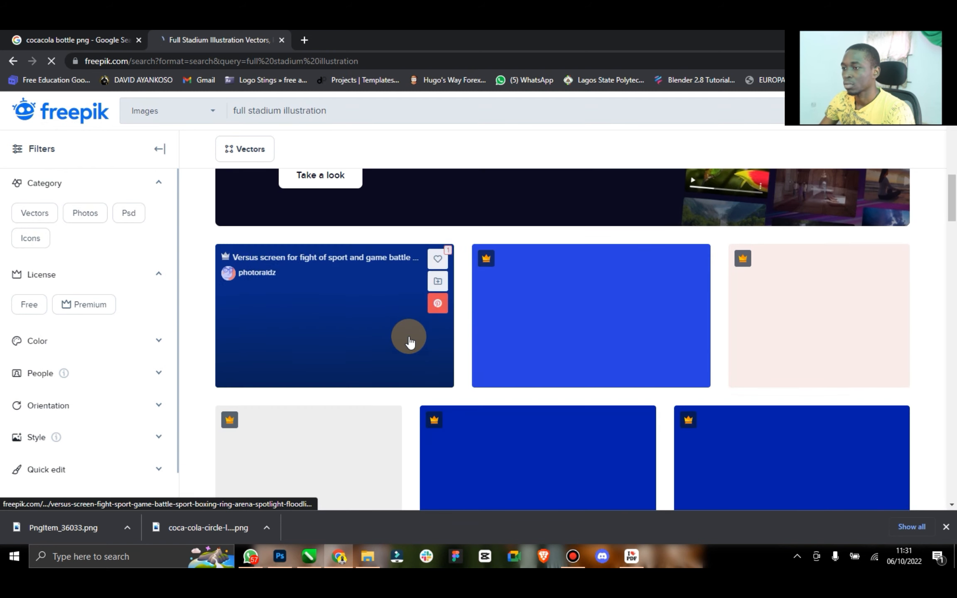
pyautogui.scroll(-10, 411, 339)
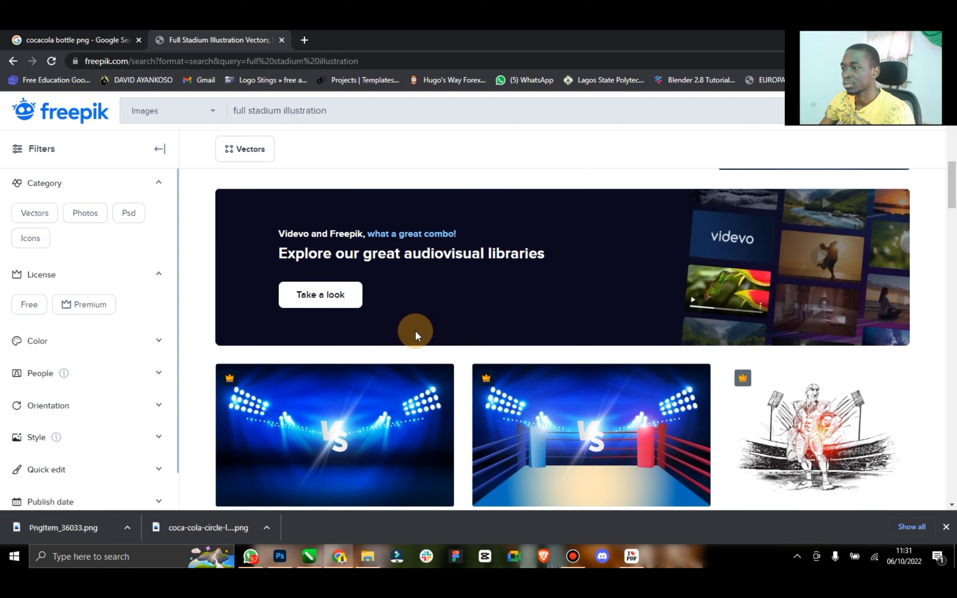
pyautogui.scroll(-15, 419, 331)
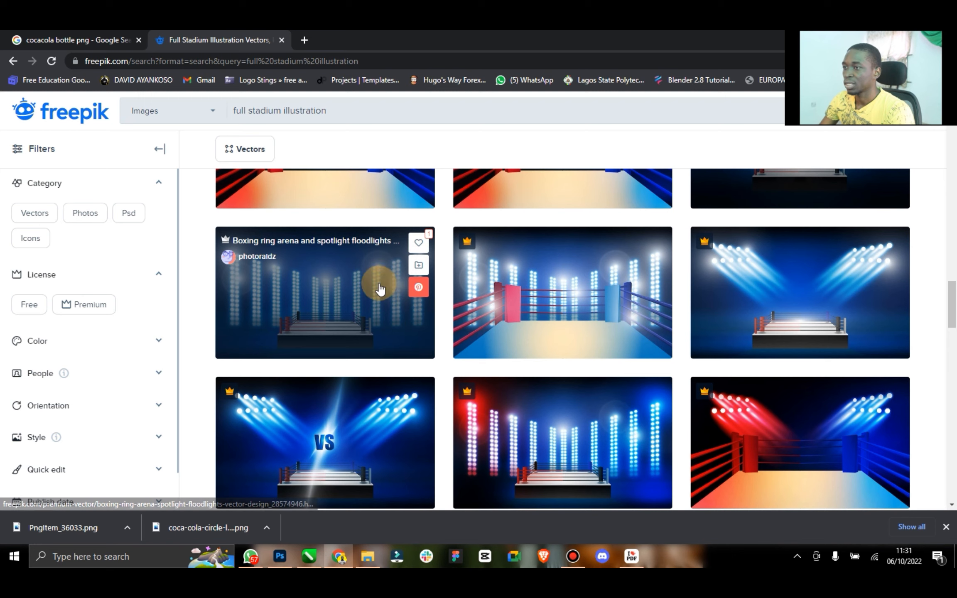
# Change the search to "soccer stadium illustration" and look through the first page of results.
pyautogui.moveTo(245, 118); pyautogui.dragTo(214, 112)
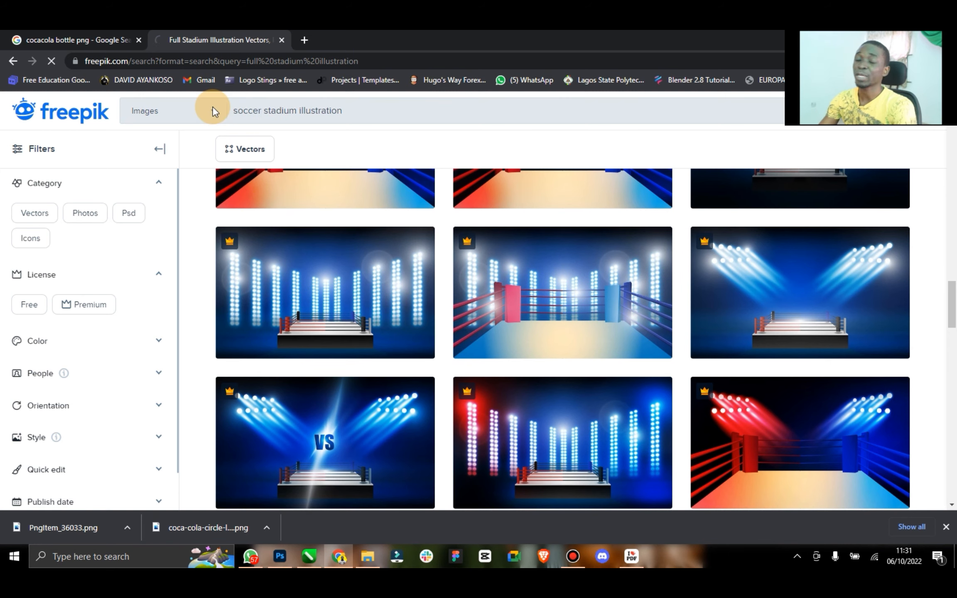
pyautogui.press('Return')
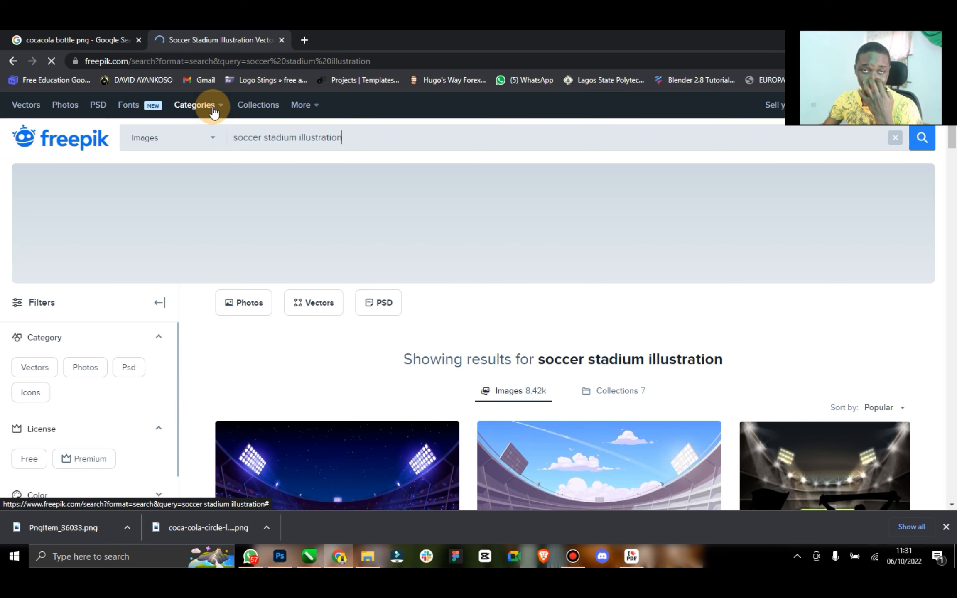
pyautogui.scroll(-10, 596, 376)
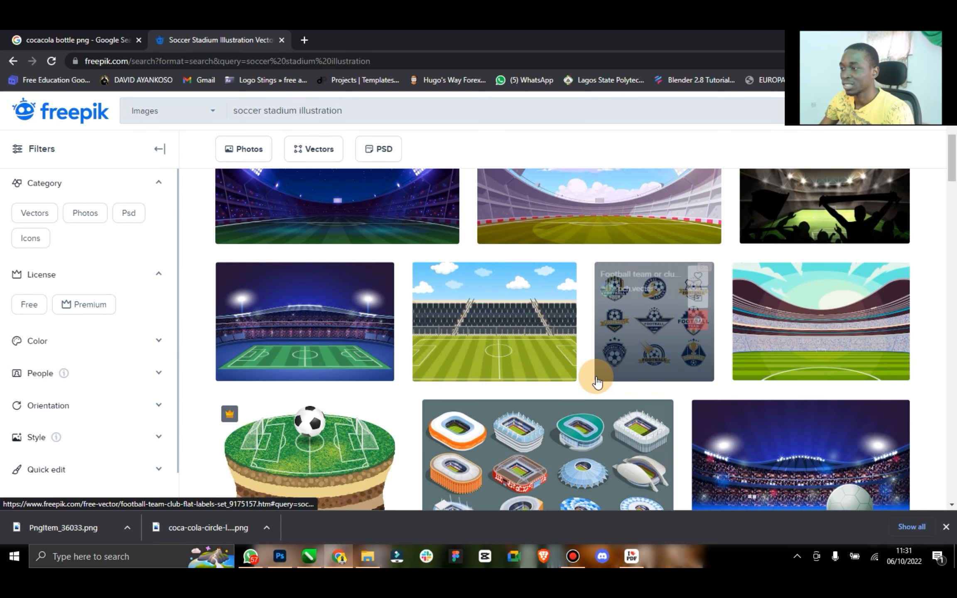
pyautogui.scroll(-10, 596, 377)
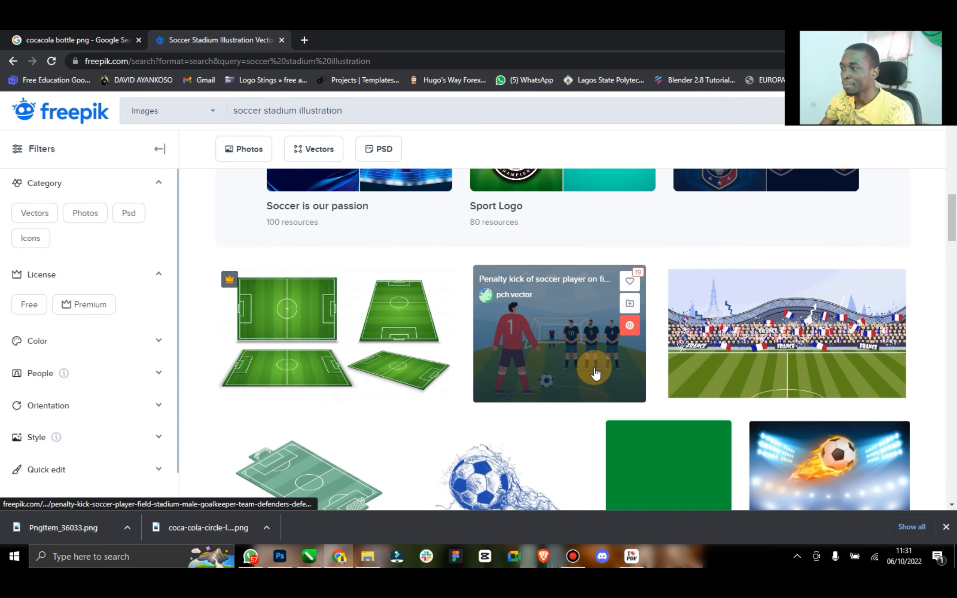
pyautogui.scroll(-10, 595, 372)
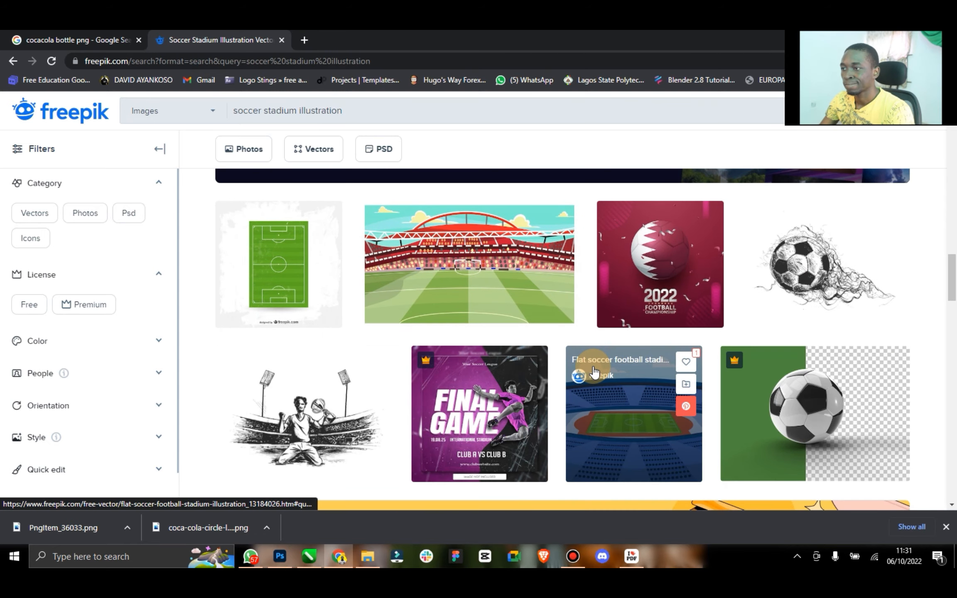
pyautogui.scroll(-10, 556, 351)
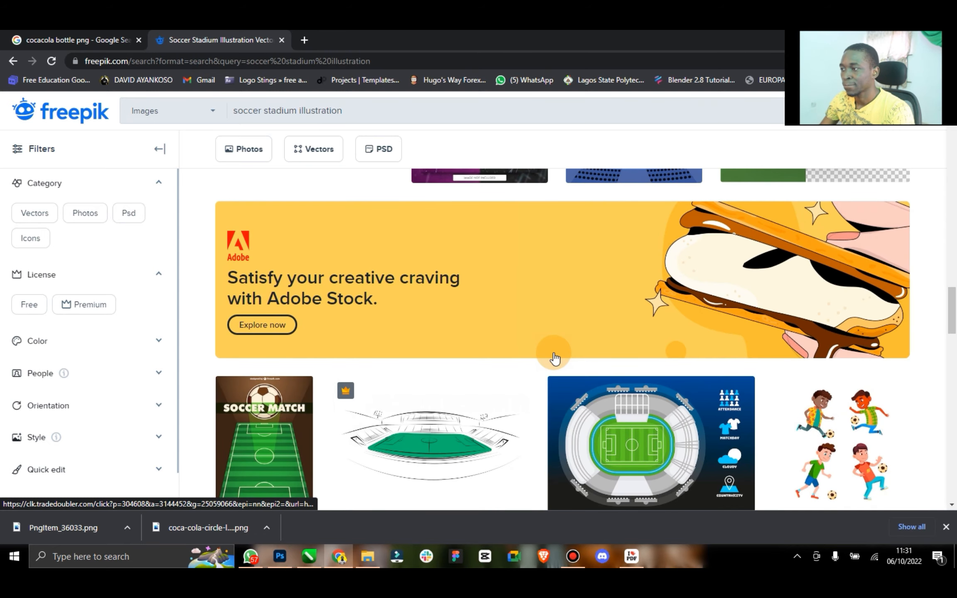
pyautogui.scroll(-15, 555, 357)
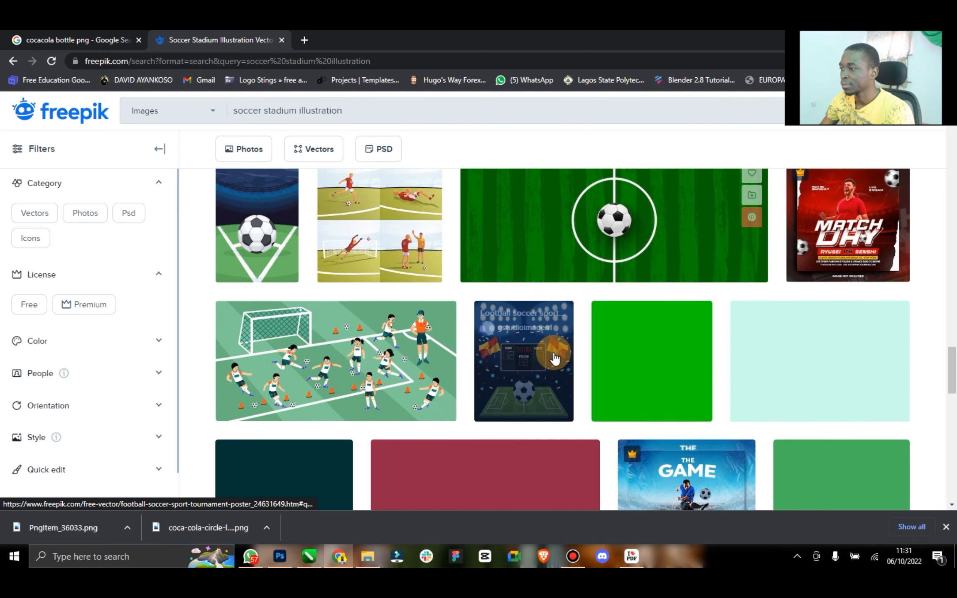
pyautogui.scroll(-15, 554, 357)
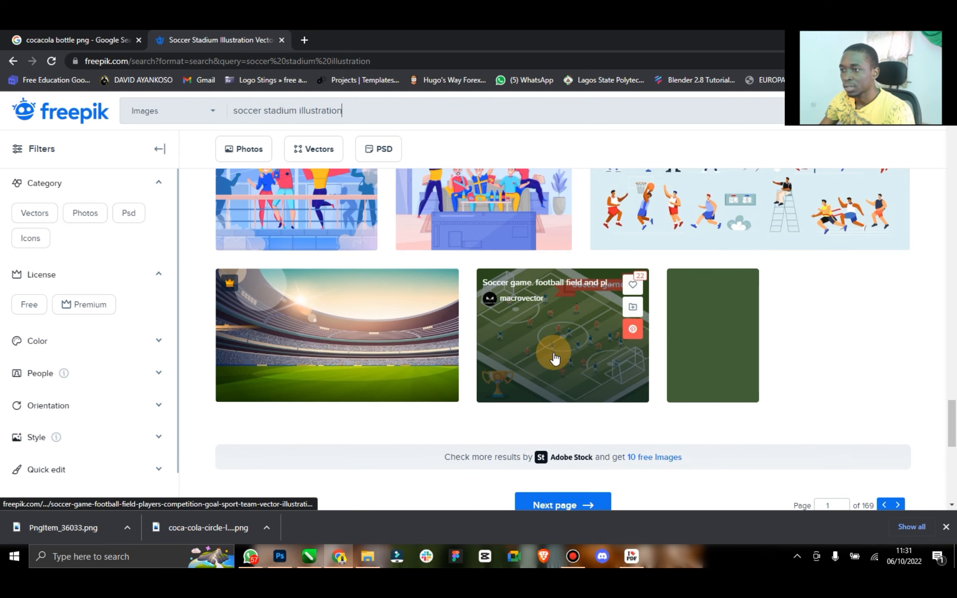
pyautogui.scroll(-3, 577, 478)
# Go to the second page of the soccer stadium results and look through its illustrations.
pyautogui.click(576, 390)
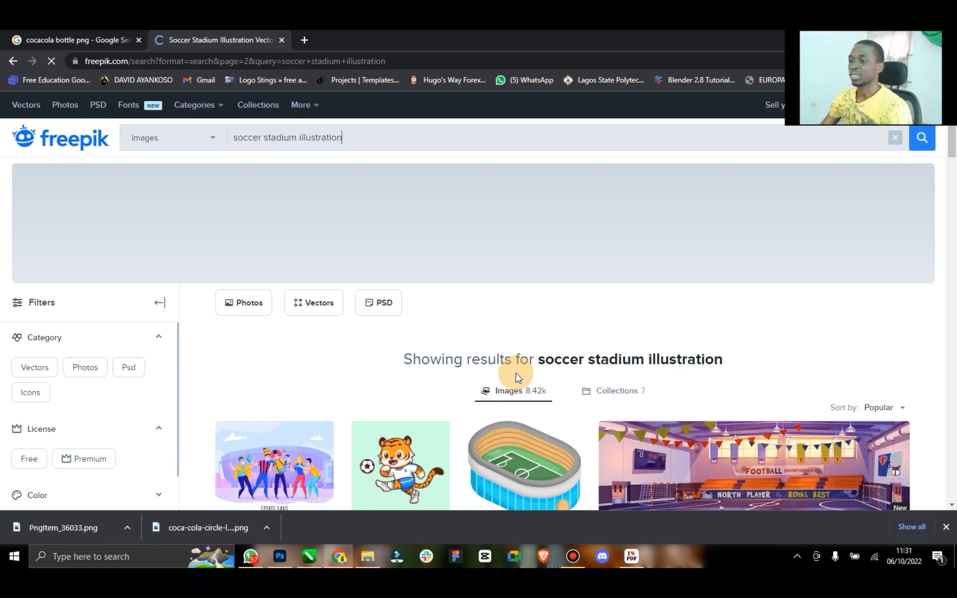
pyautogui.scroll(-6, 519, 394)
pyautogui.scroll(-3, 532, 418)
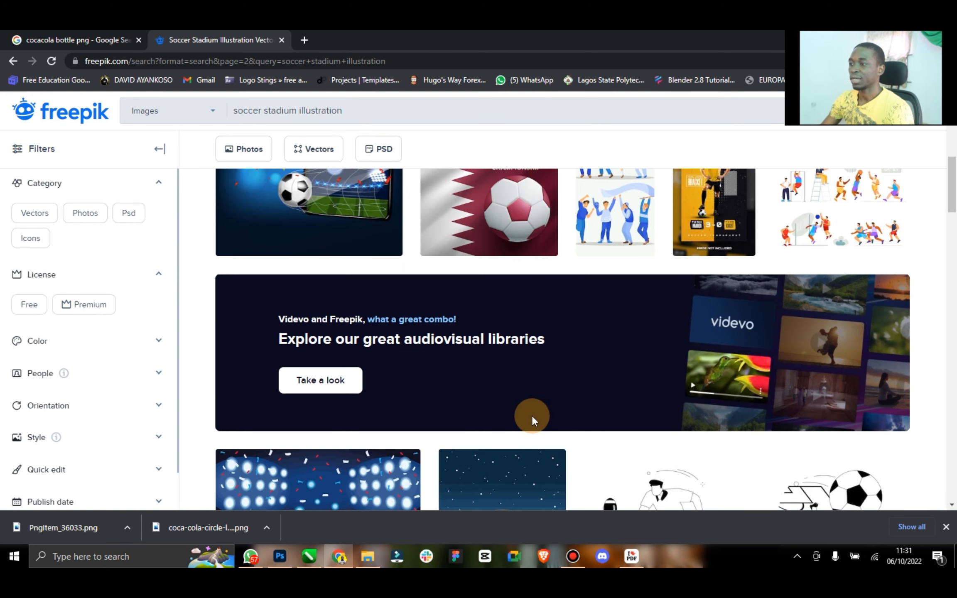
pyautogui.scroll(-10, 533, 416)
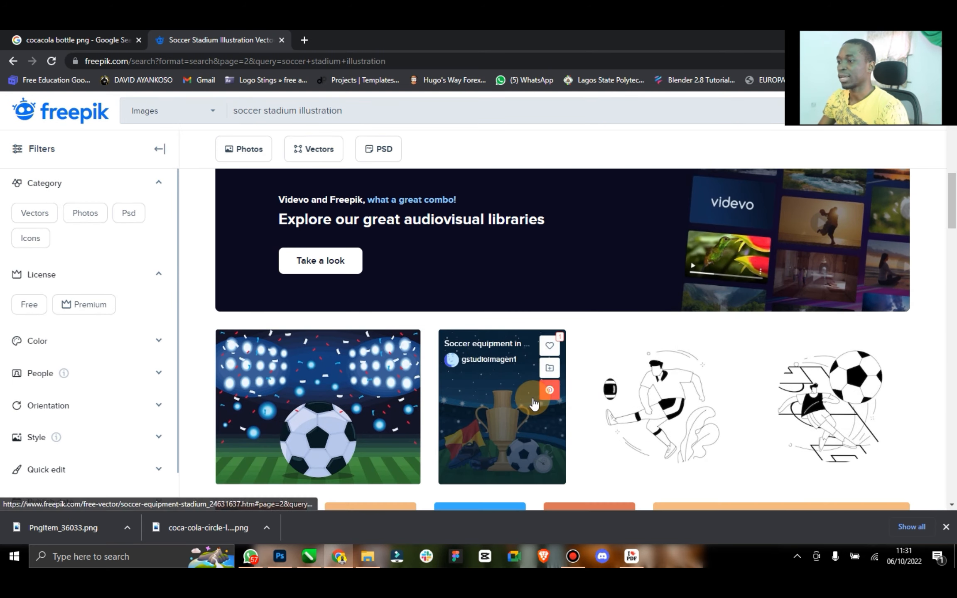
pyautogui.scroll(-3, 523, 415)
pyautogui.scroll(3, 522, 401)
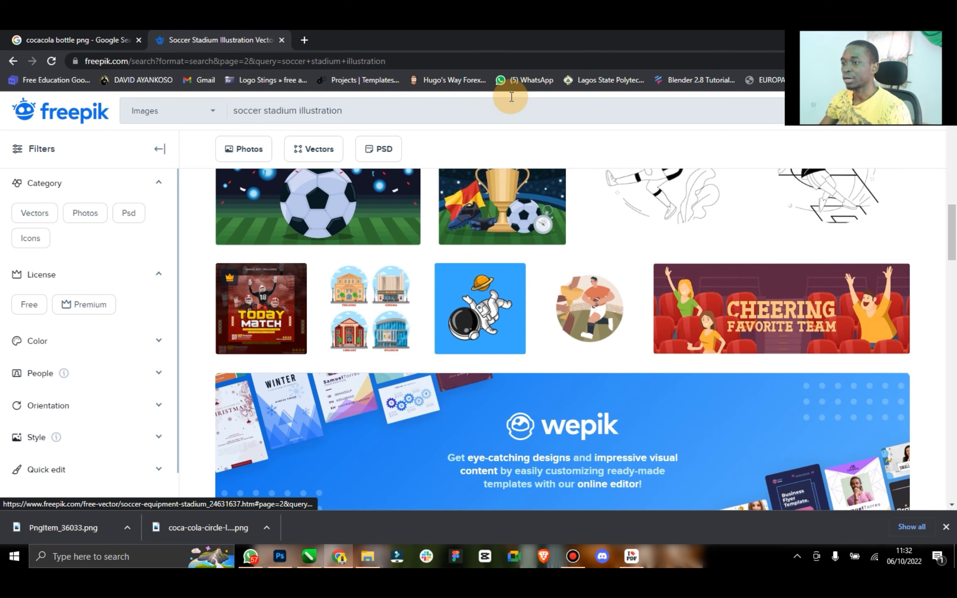
# Close the Freepik page and minimize the browser to return to the red Photoshop document.
pyautogui.click(281, 40)
pyautogui.doubleClick(438, 42)
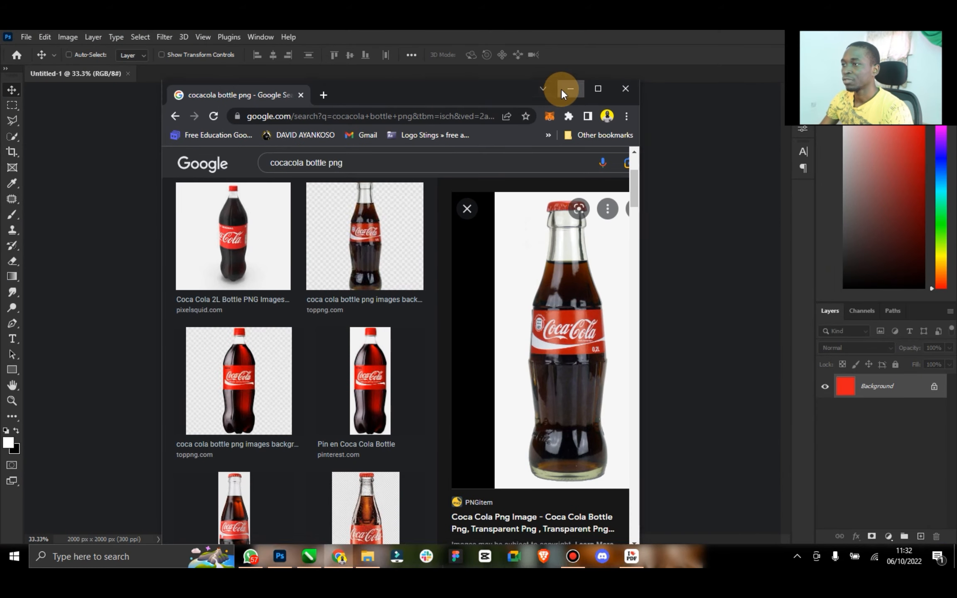
pyautogui.click(562, 89)
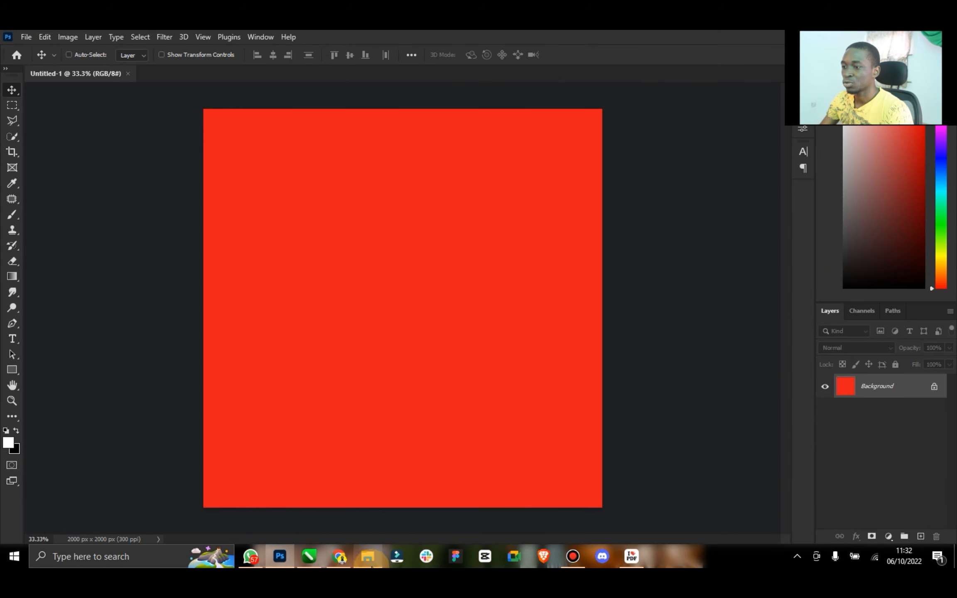
# Place the coca-cola-circle-logo image from the Downloads folder at the centre of the document and rasterize its layer.
pyautogui.click(368, 559)
pyautogui.click(141, 252)
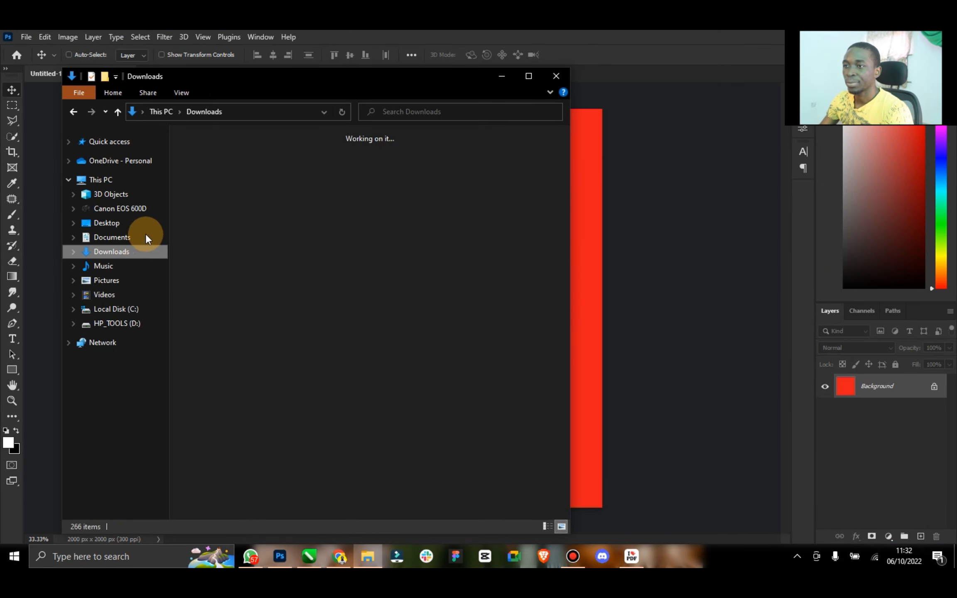
pyautogui.moveTo(274, 183); pyautogui.dragTo(581, 278)
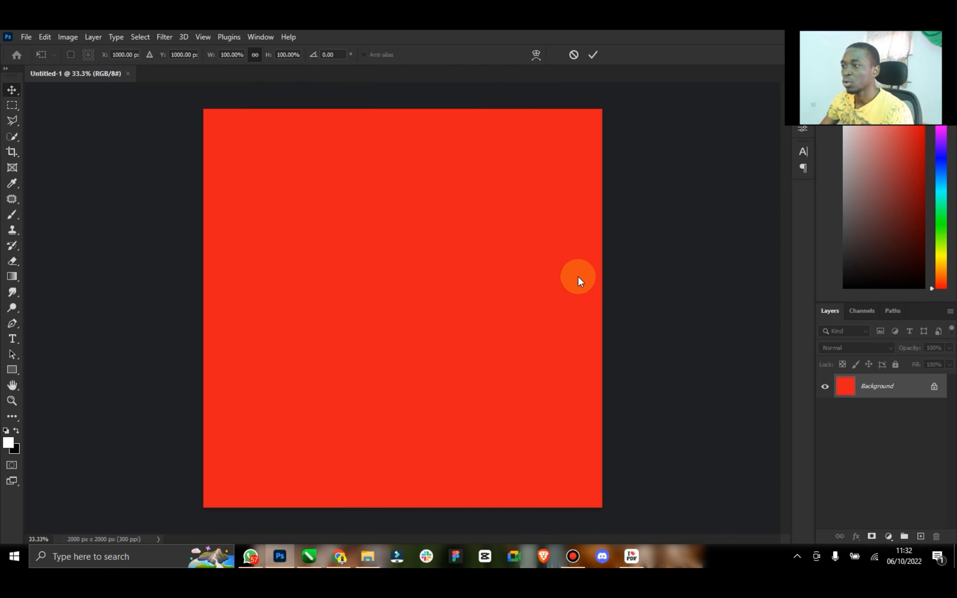
pyautogui.click(594, 55)
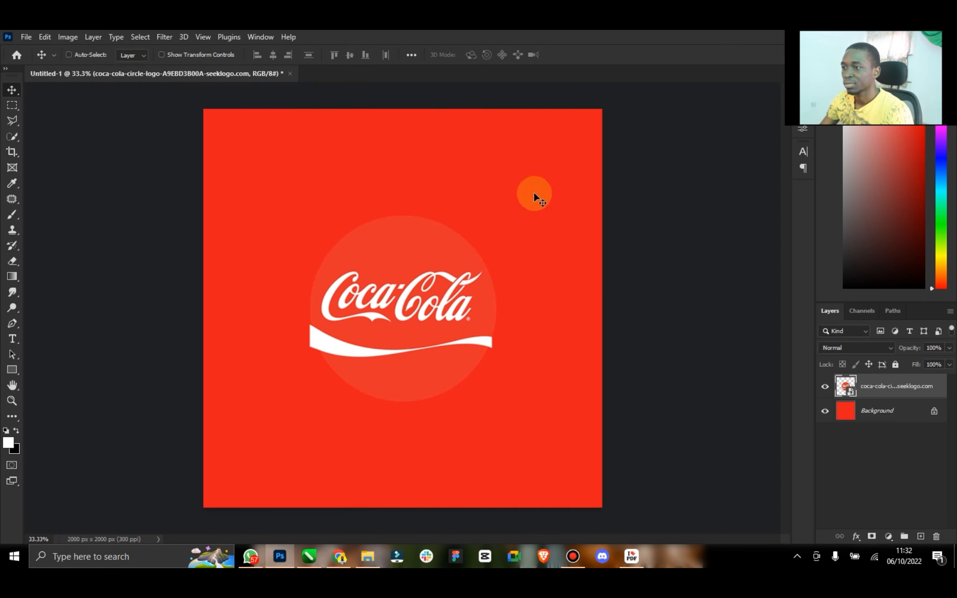
pyautogui.rightClick(870, 389)
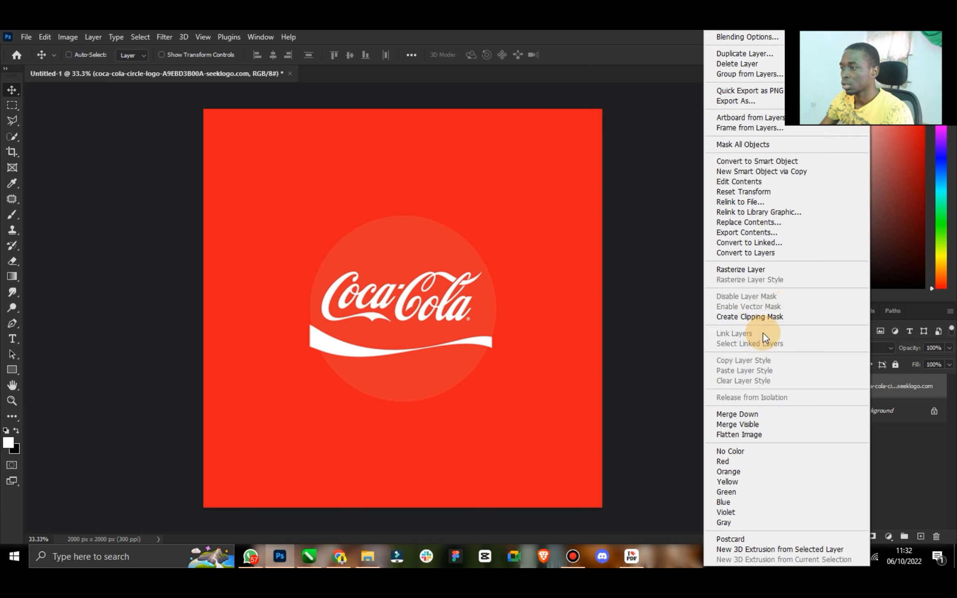
pyautogui.click(742, 270)
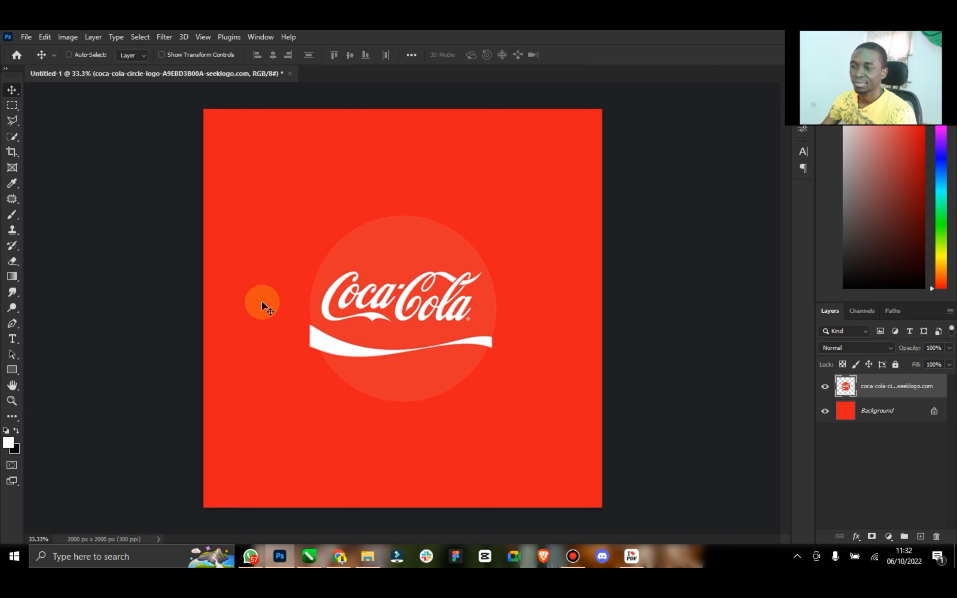
# Swap the foreground and background colours and sample the red of the logo's circle as the foreground colour.
pyautogui.click(17, 432)
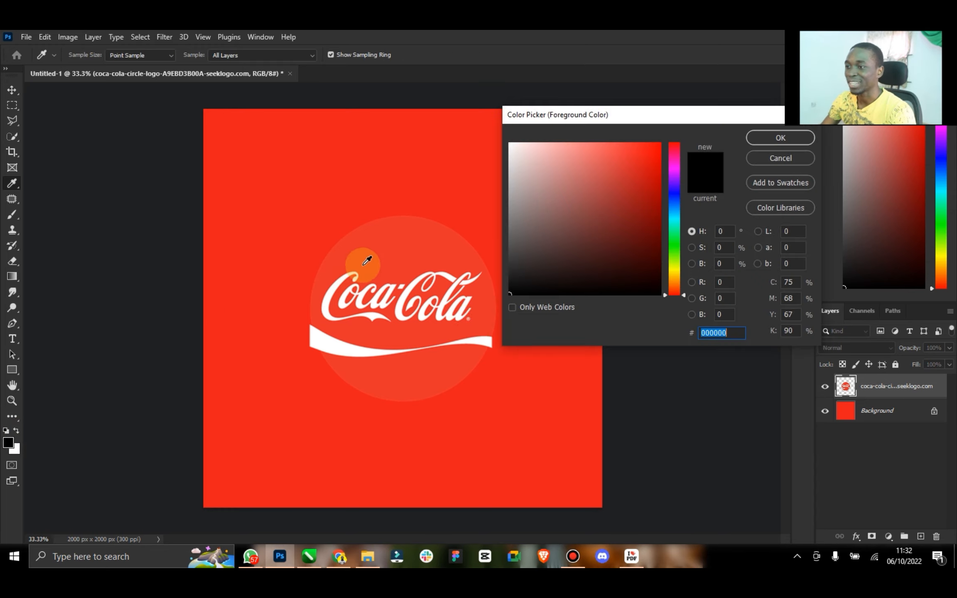
pyautogui.click(364, 265)
pyautogui.click(763, 137)
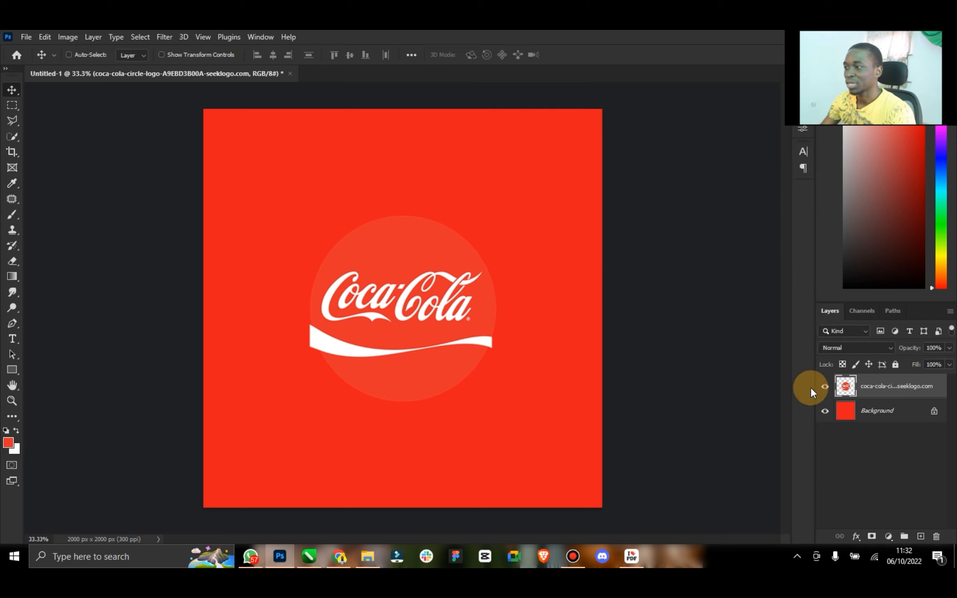
# Unlock the background layer, add a Solid Color fill above it in the logo's red, e5302c, and compare it by toggling its visibility.
pyautogui.click(934, 412)
pyautogui.click(895, 392)
pyautogui.click(898, 411)
pyautogui.click(889, 537)
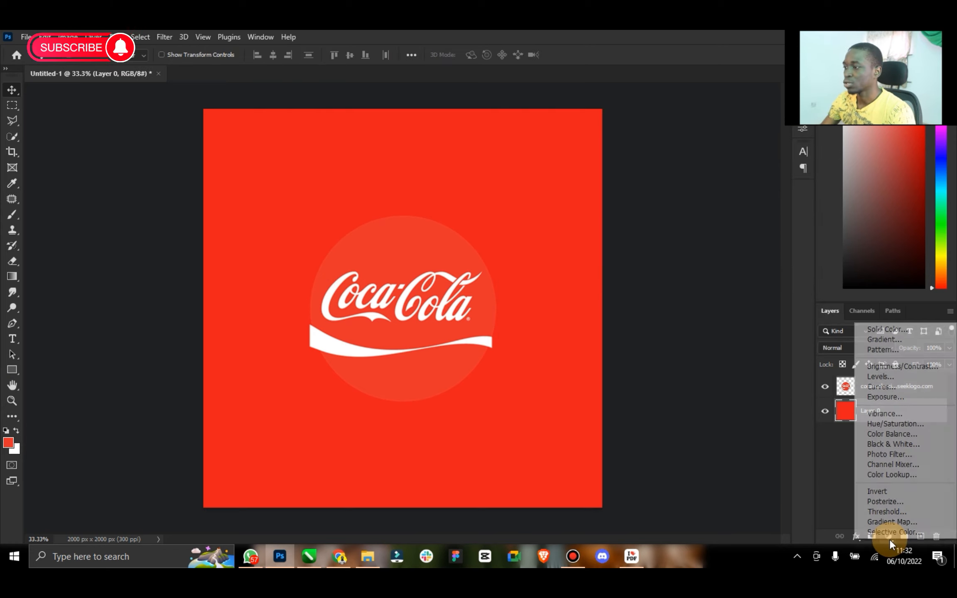
pyautogui.click(894, 332)
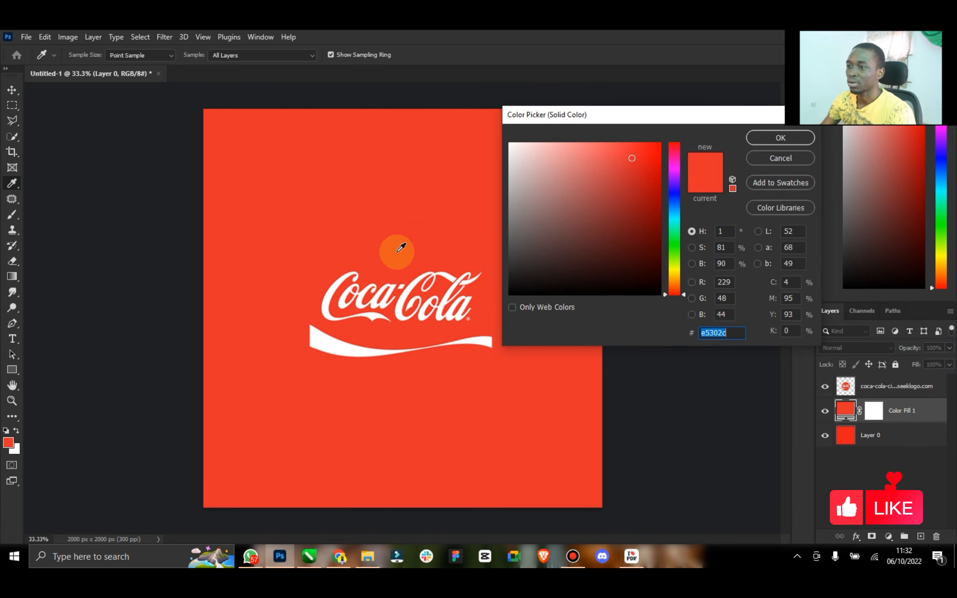
pyautogui.click(780, 138)
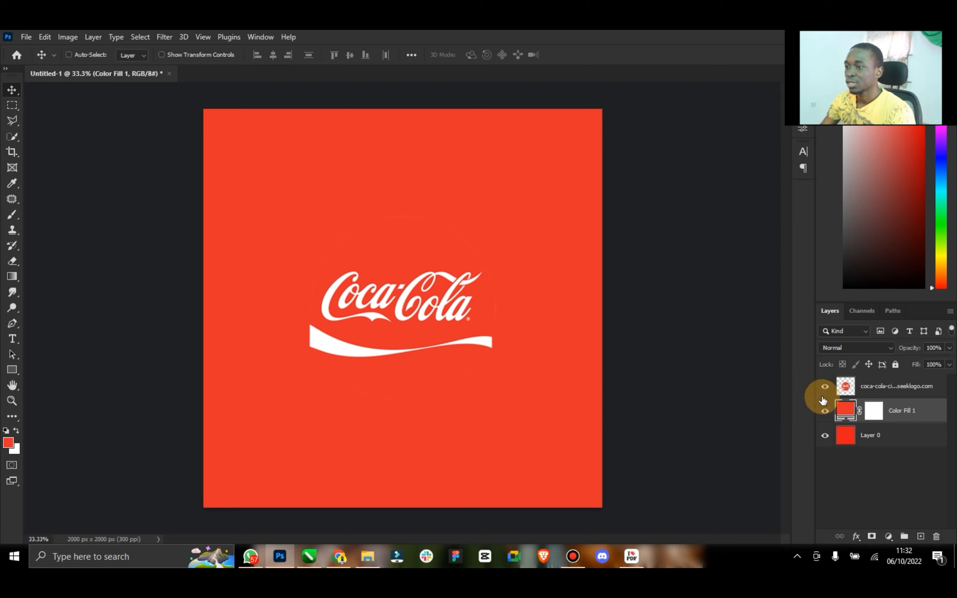
pyautogui.click(825, 411)
pyautogui.click(825, 413)
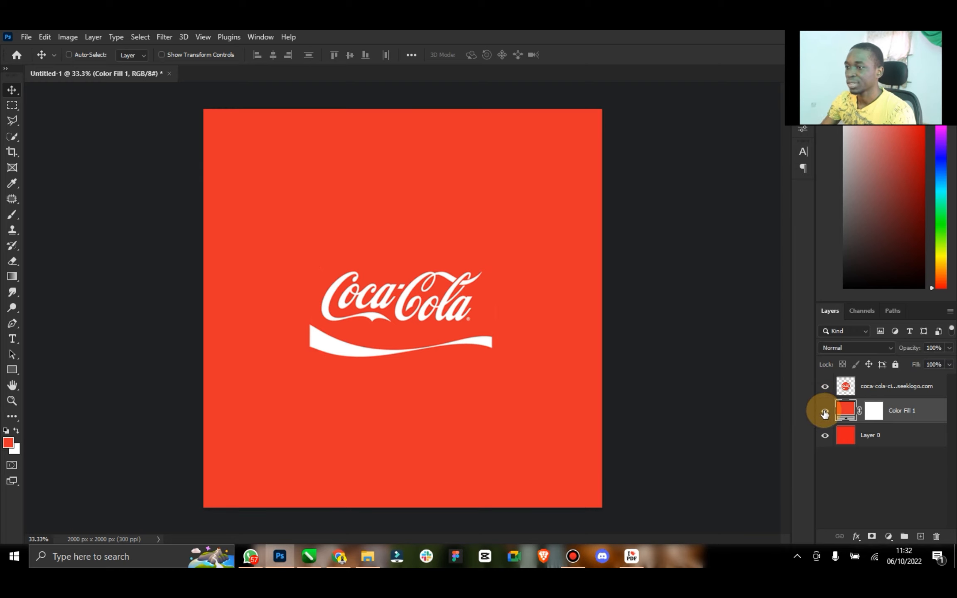
# Invert the colours of the Coca-Cola logo layer and hide the colour fill and red background layers beneath it.
pyautogui.click(864, 391)
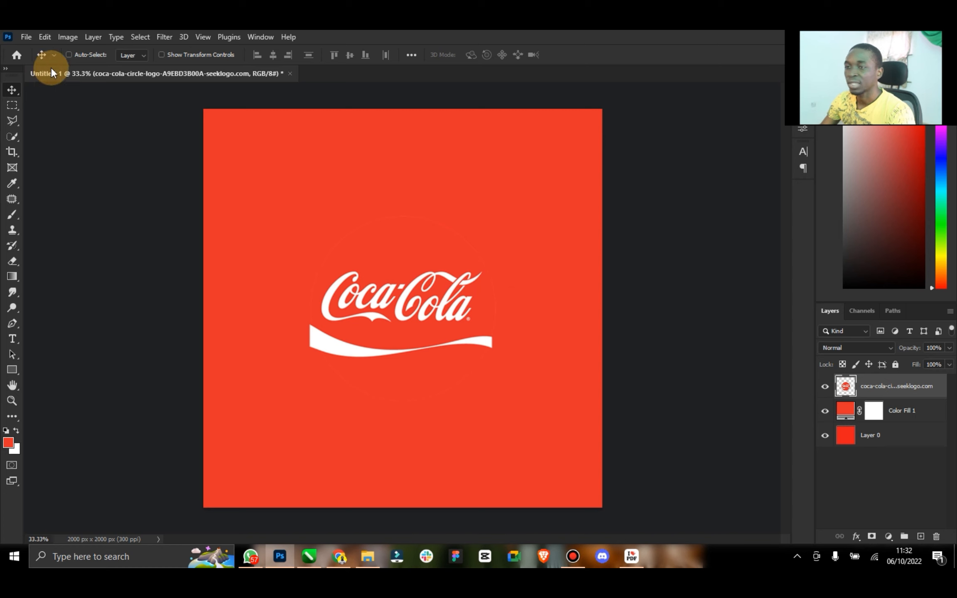
pyautogui.click(76, 36)
pyautogui.moveTo(124, 68)
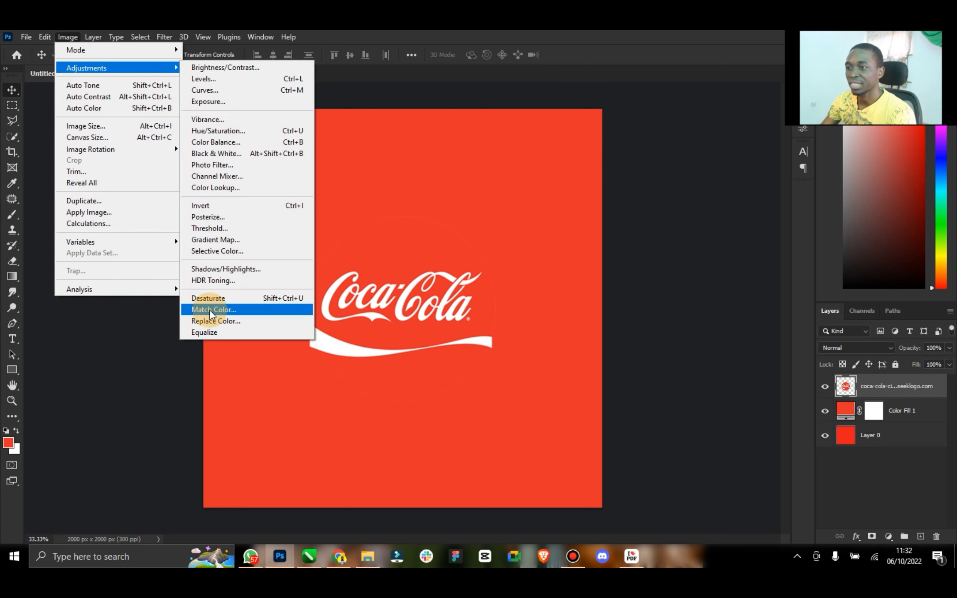
pyautogui.click(238, 206)
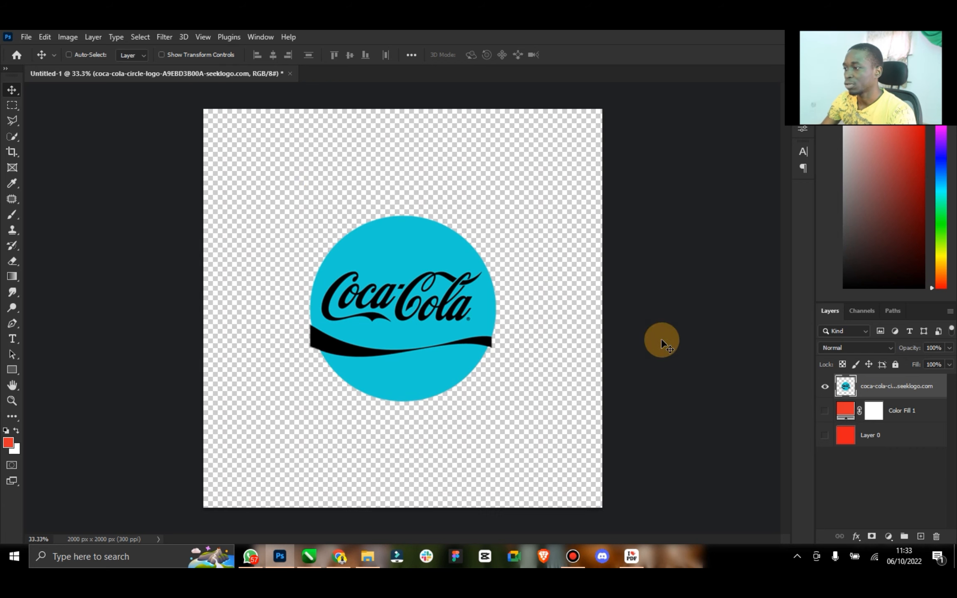
# Select the logo's black lettering and ribbon using Color Range with sampled colours at fuzziness 169, and copy the selection to a new layer.
pyautogui.click(138, 37)
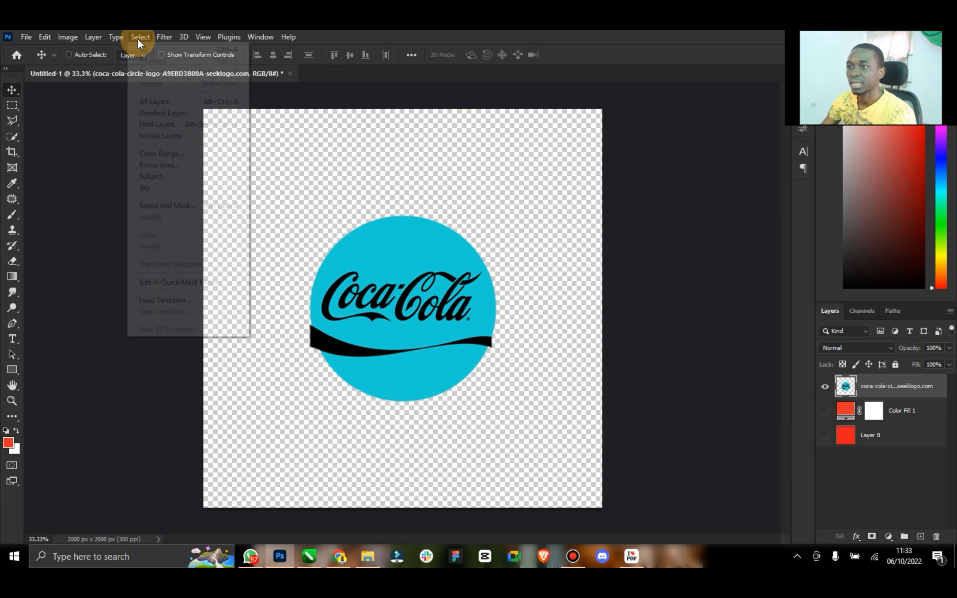
pyautogui.click(169, 154)
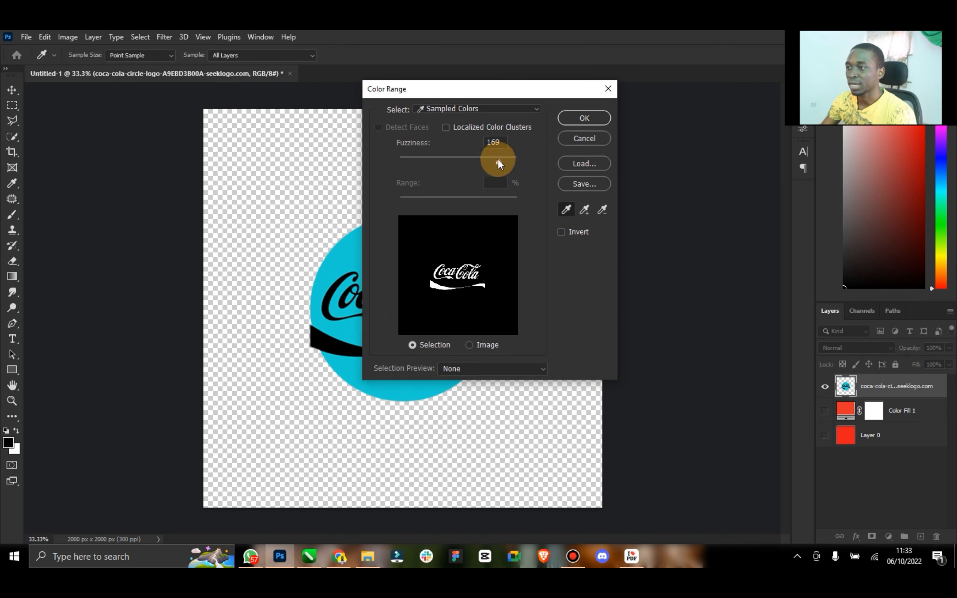
pyautogui.click(584, 118)
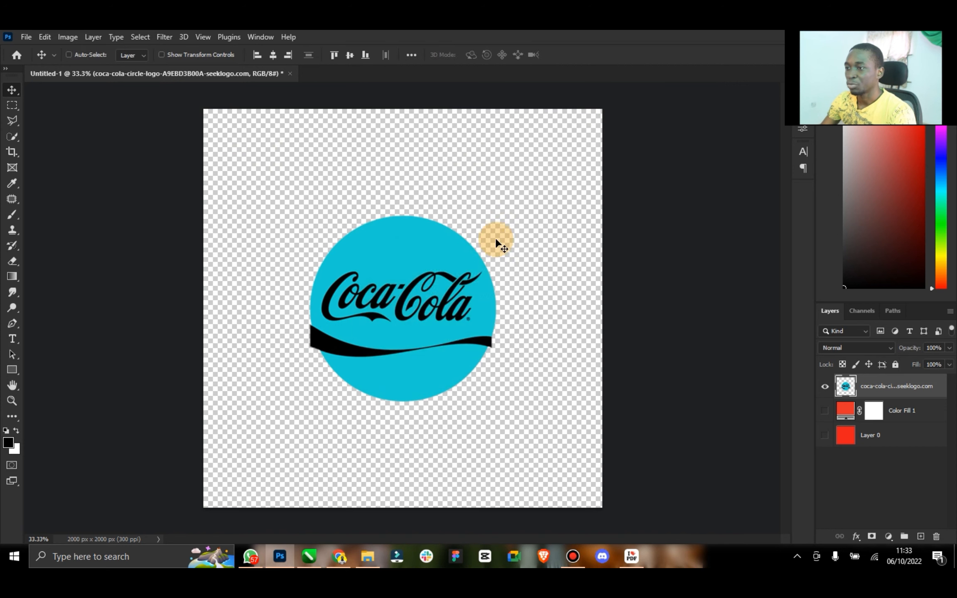
pyautogui.hotkey('ctrl', 'j')
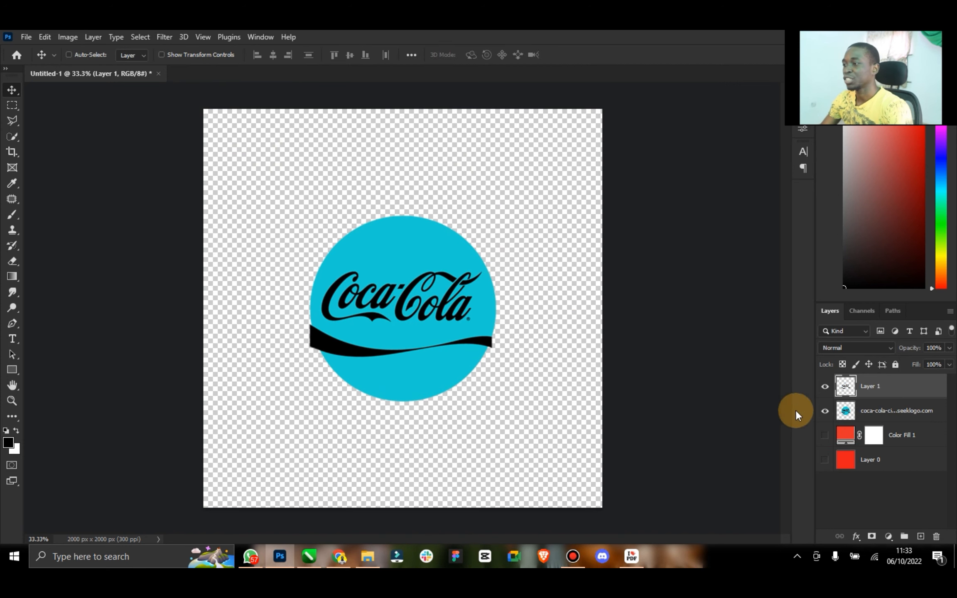
# Hide and delete the inverted coca-cola-circle-logo layer, keeping the extracted black lettering layer.
pyautogui.click(825, 412)
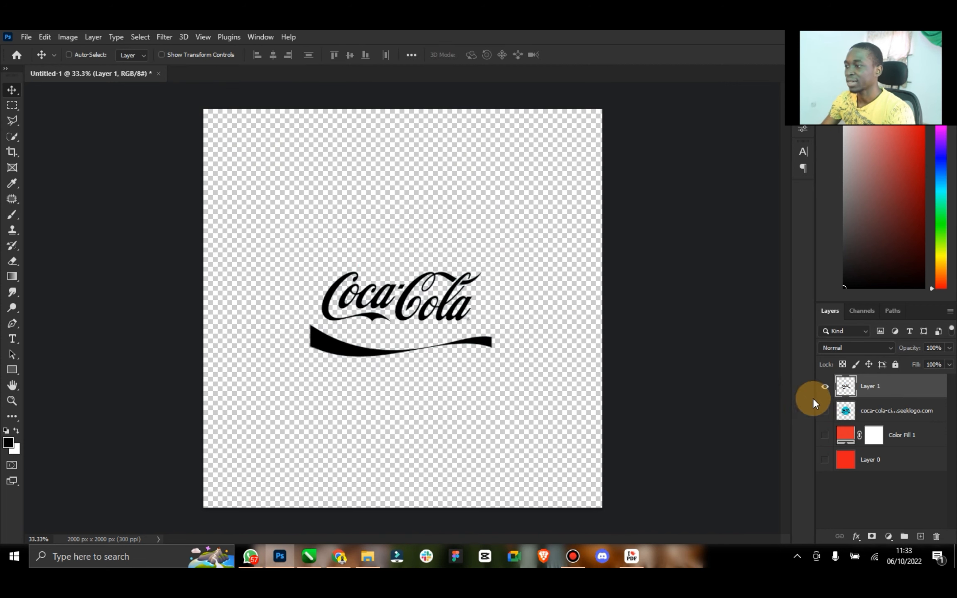
pyautogui.click(869, 409)
pyautogui.press('Delete')
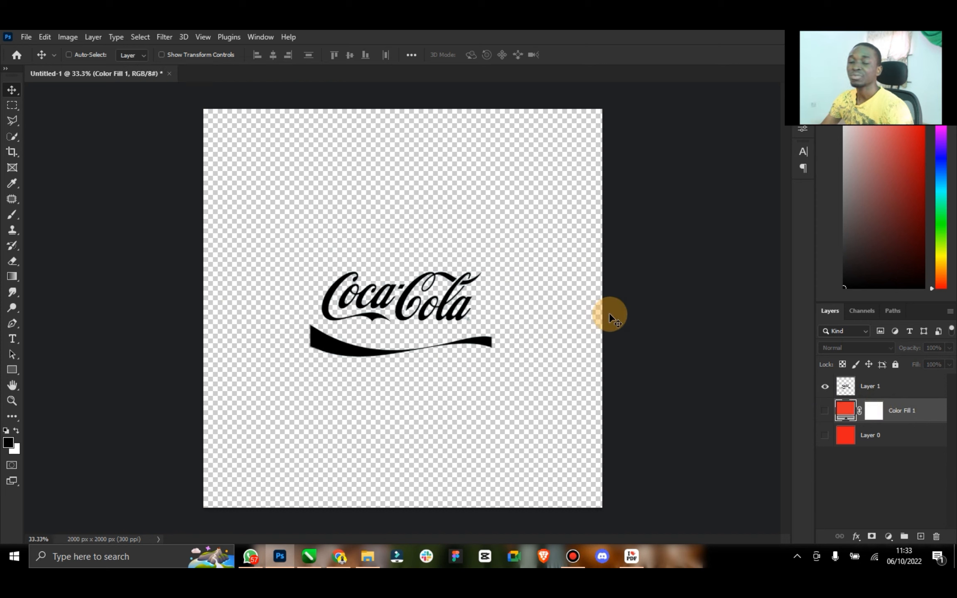
# Outline the wavy ribbon beneath the Coca-Cola lettering on Layer 1 with the Polygonal Lasso, delete it and deselect.
pyautogui.click(896, 398)
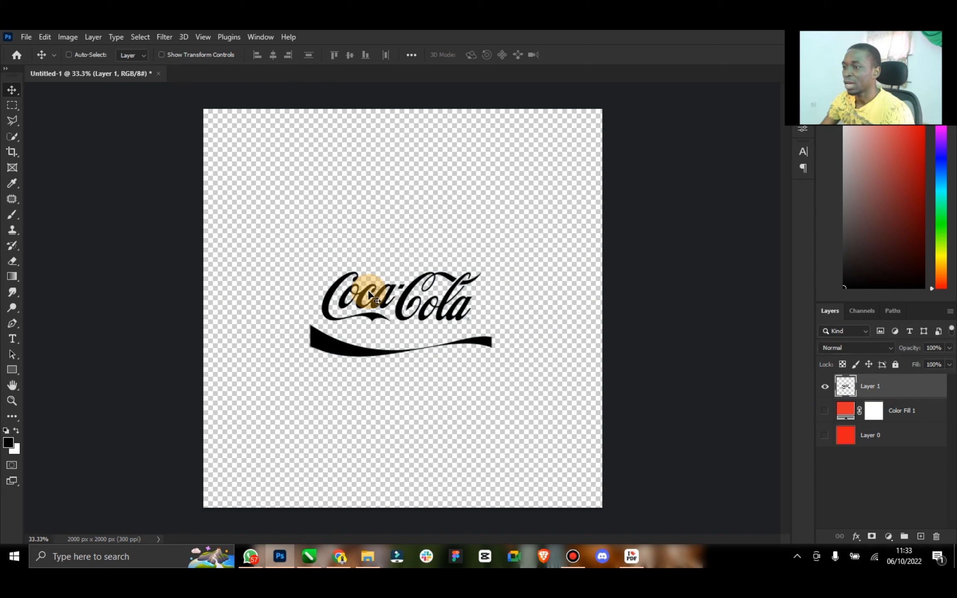
pyautogui.click(12, 121)
pyautogui.click(353, 308)
pyautogui.click(358, 335)
pyautogui.click(549, 329)
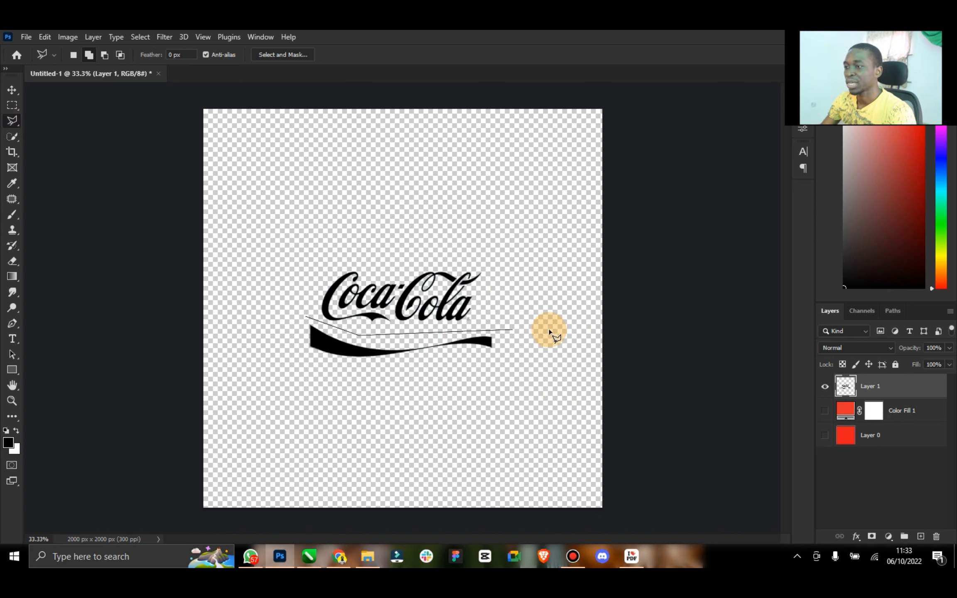
pyautogui.click(527, 389)
pyautogui.click(315, 389)
pyautogui.doubleClick(263, 339)
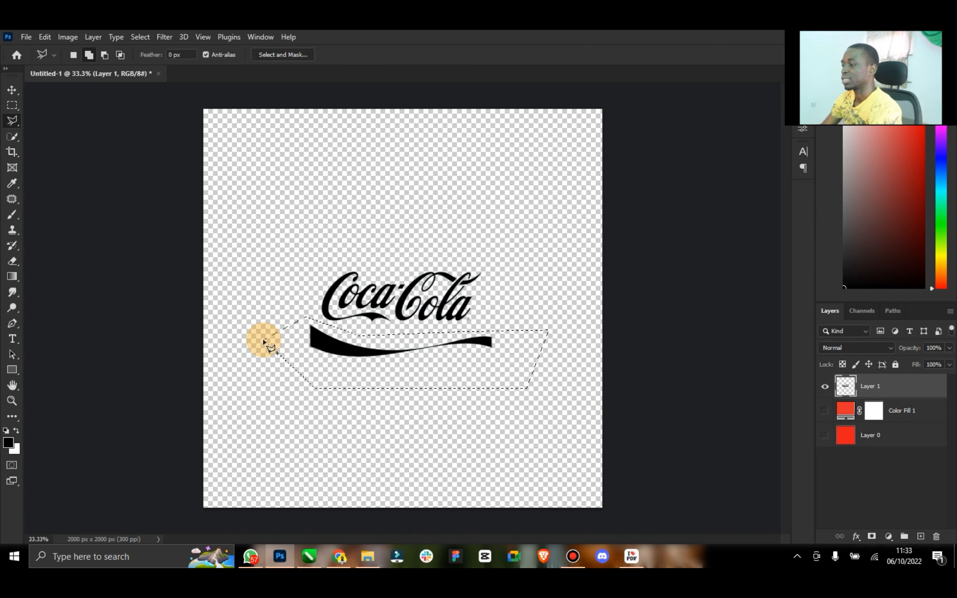
pyautogui.rightClick(361, 283)
pyautogui.click(12, 91)
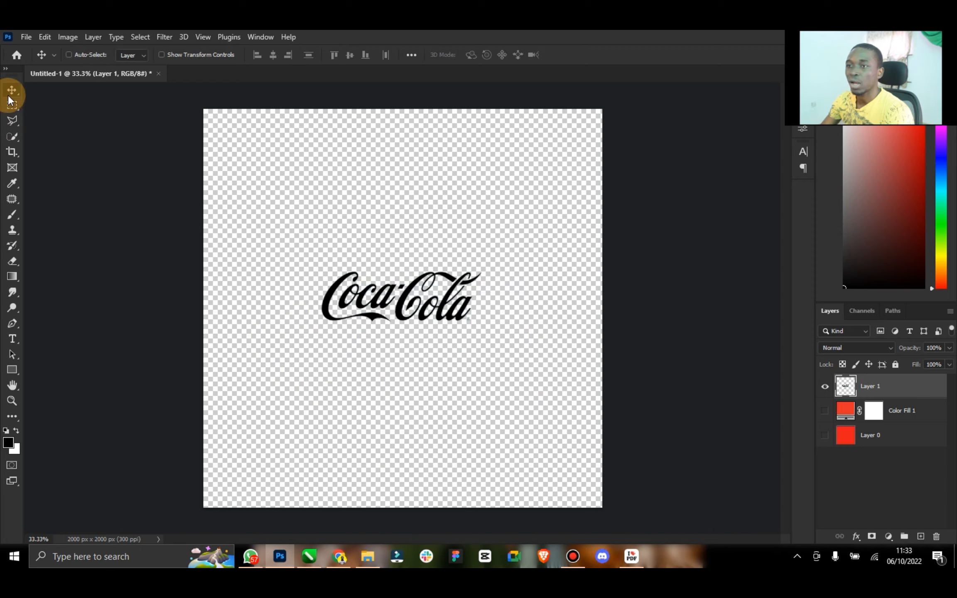
# Show the Color Fill 1 background and turn the Coca-Cola lettering white using Hue/Saturation with Lightness +100.
pyautogui.click(820, 414)
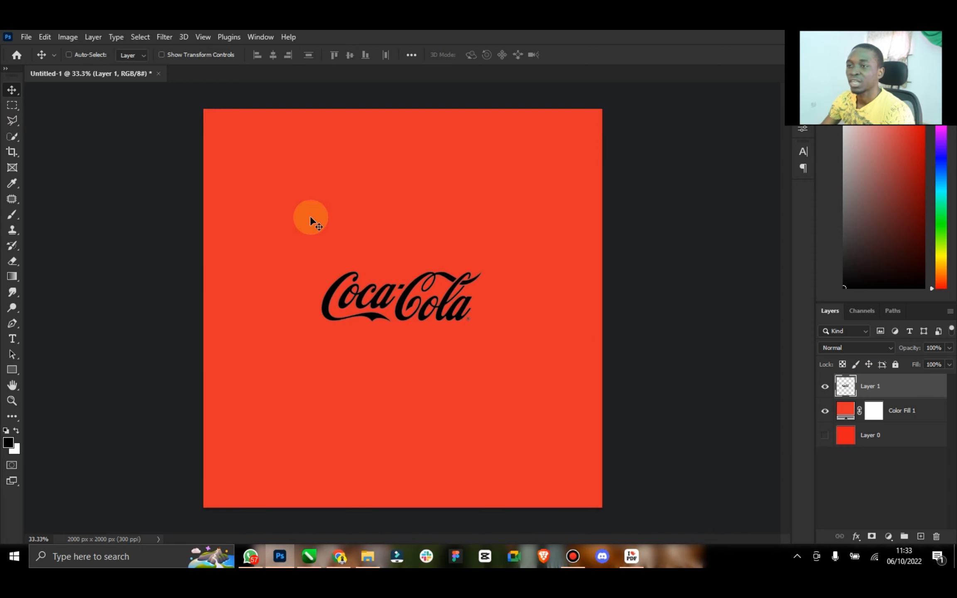
pyautogui.click(72, 42)
pyautogui.moveTo(105, 71)
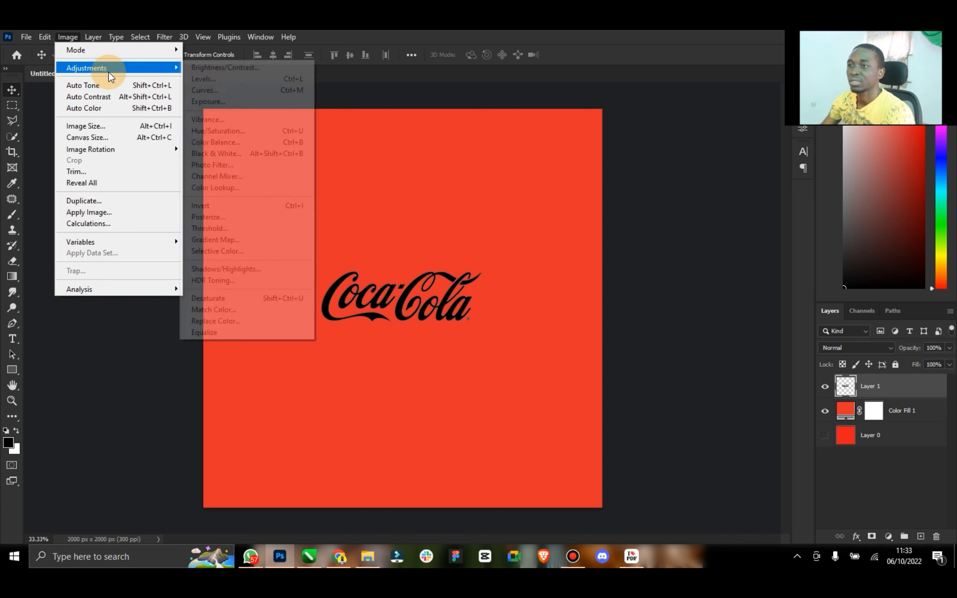
pyautogui.click(236, 130)
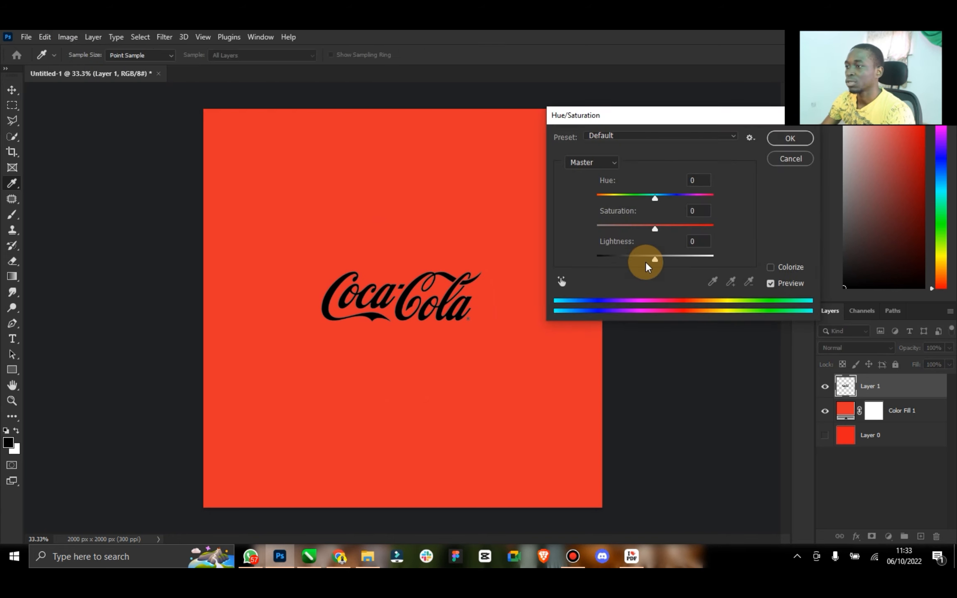
pyautogui.moveTo(657, 260); pyautogui.dragTo(780, 236)
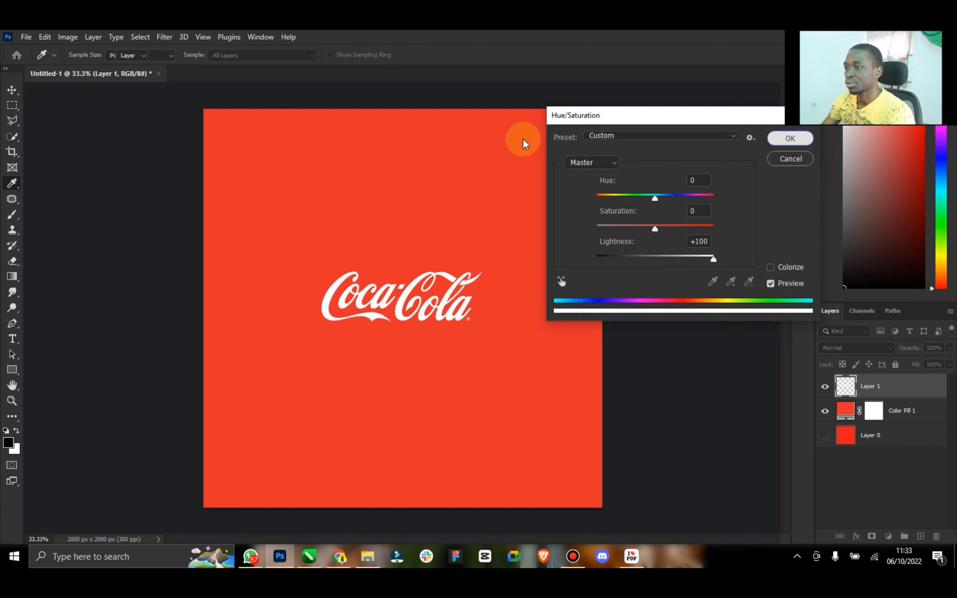
pyautogui.press('Return')
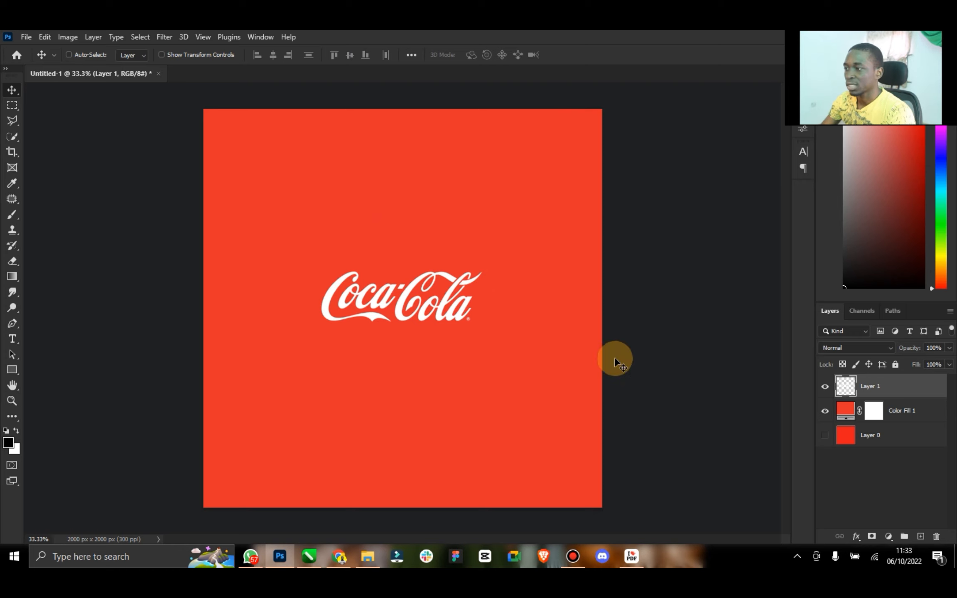
# Scale the white Coca-Cola lettering down to about 44.72% towards its lower-right corner.
pyautogui.click(185, 55)
pyautogui.moveTo(312, 217); pyautogui.dragTo(428, 294)
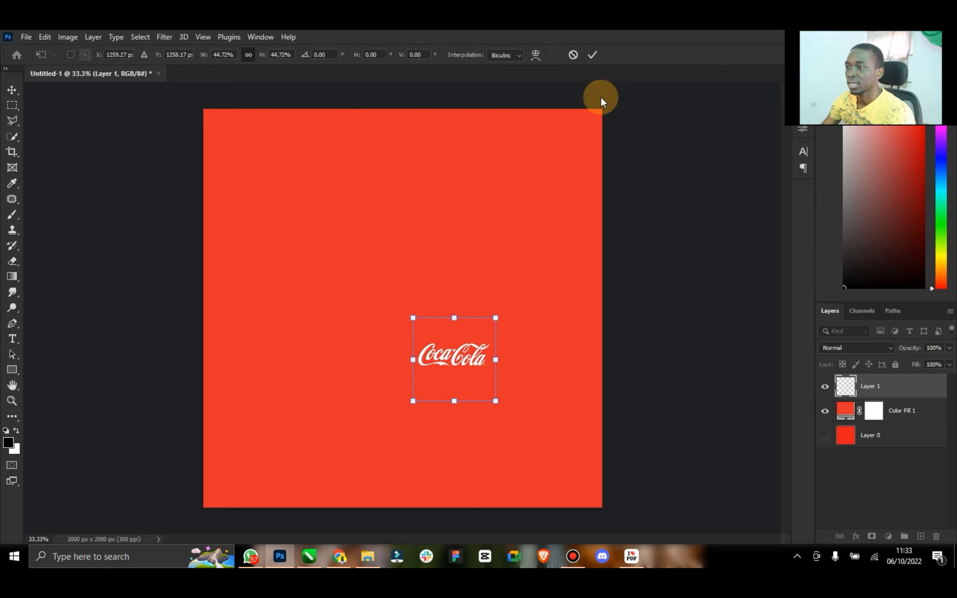
pyautogui.click(592, 54)
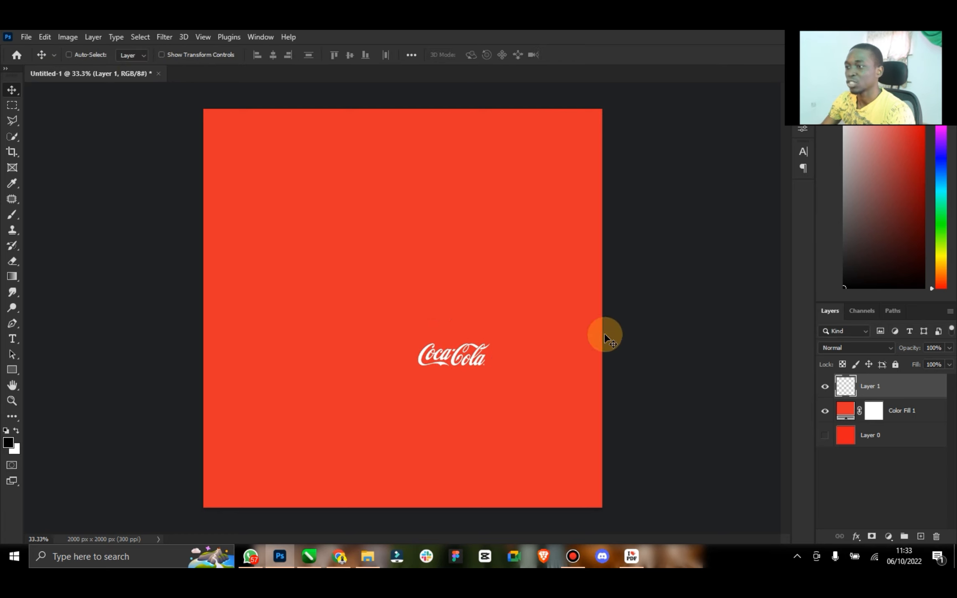
# Outline the lettering with the Polygonal Lasso, copy it to a new layer and delete the original Layer 1.
pyautogui.click(12, 121)
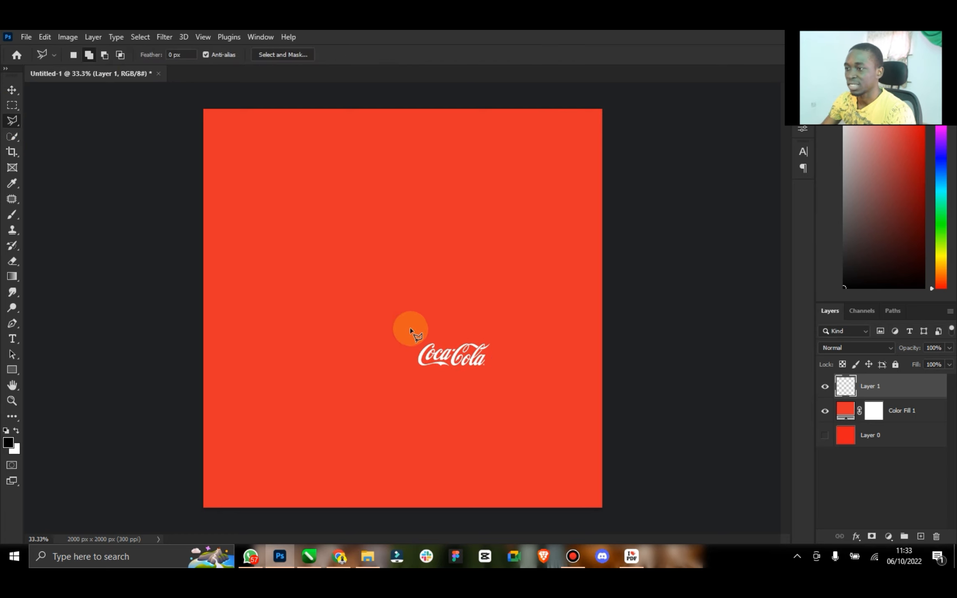
pyautogui.click(411, 381)
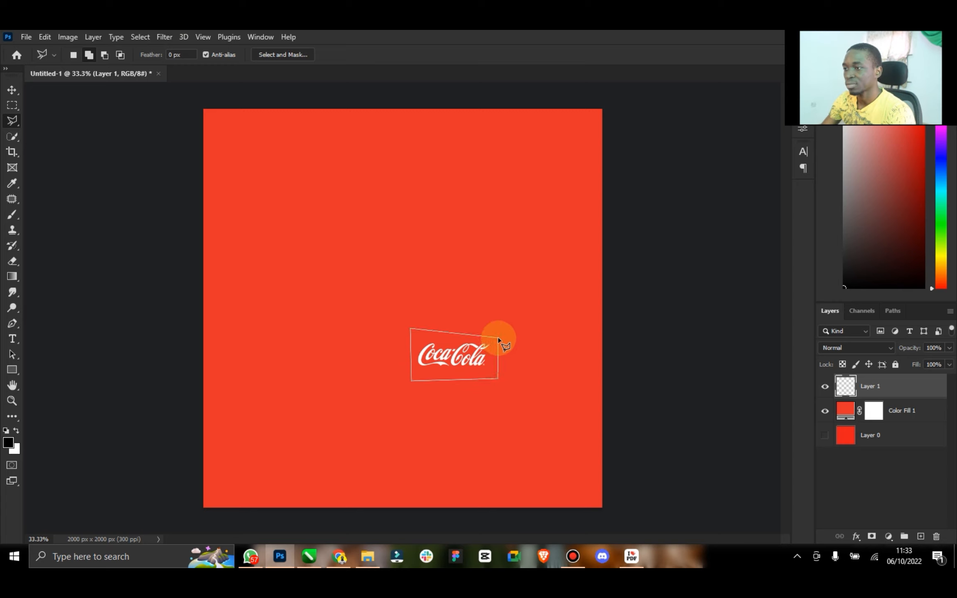
pyautogui.hotkey('ctrl', 'j')
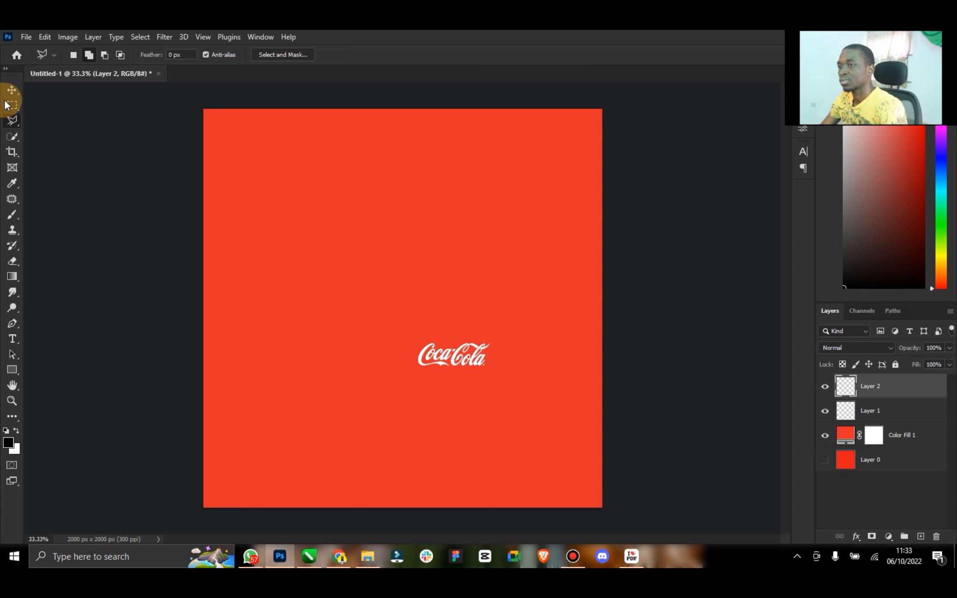
pyautogui.click(12, 90)
pyautogui.click(872, 408)
pyautogui.press('Delete')
# Rename the lettering layer Cocacola Logo and move the logo to the lower-right corner of the canvas.
pyautogui.doubleClick(876, 387)
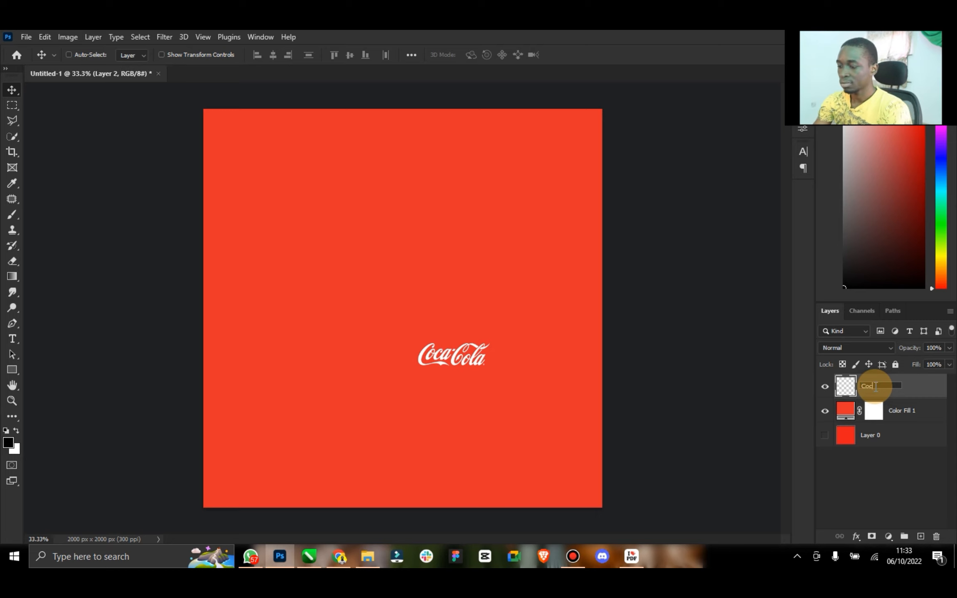
pyautogui.write('Cocacola Logo')
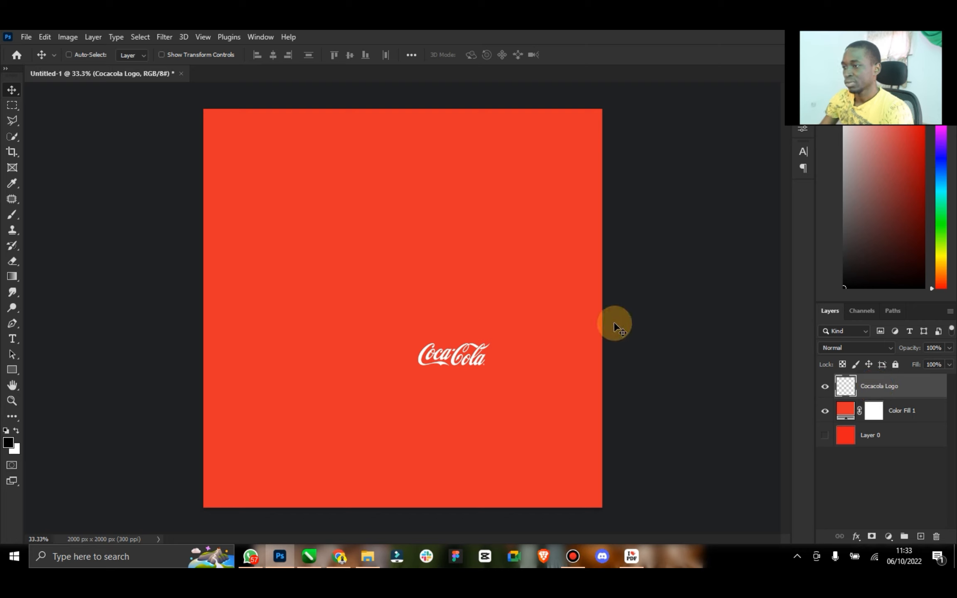
pyautogui.moveTo(493, 354); pyautogui.dragTo(586, 466)
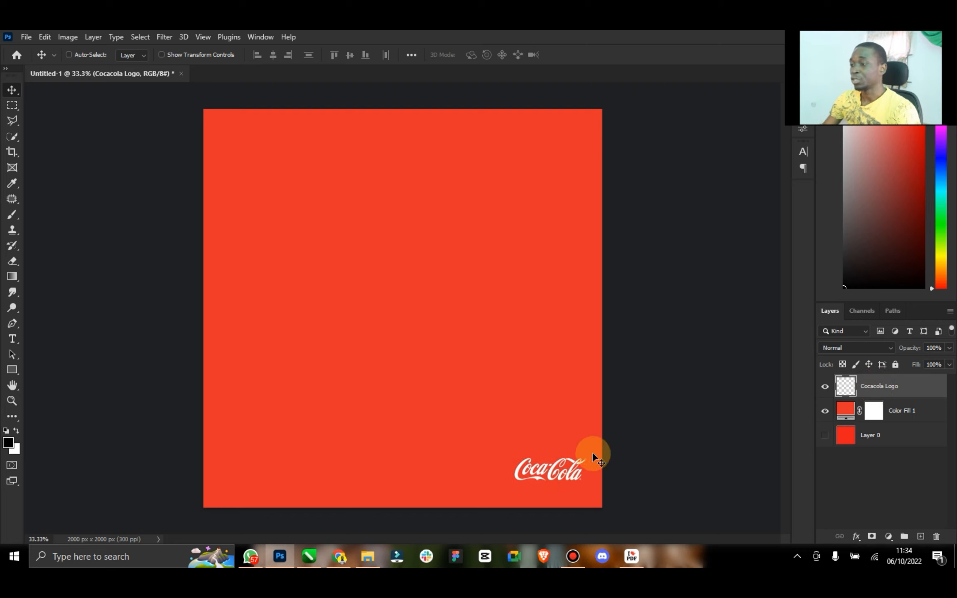
# Place the PngItem_36033 bottle image from the Downloads folder at the centre of the document, and delete its layer.
pyautogui.click(368, 558)
pyautogui.moveTo(207, 178); pyautogui.dragTo(592, 309)
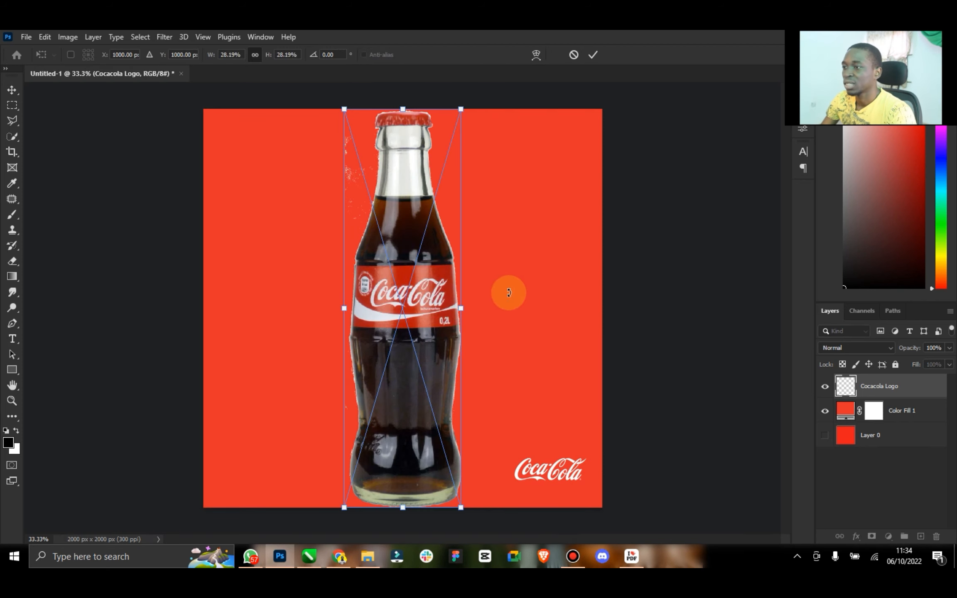
pyautogui.click(595, 57)
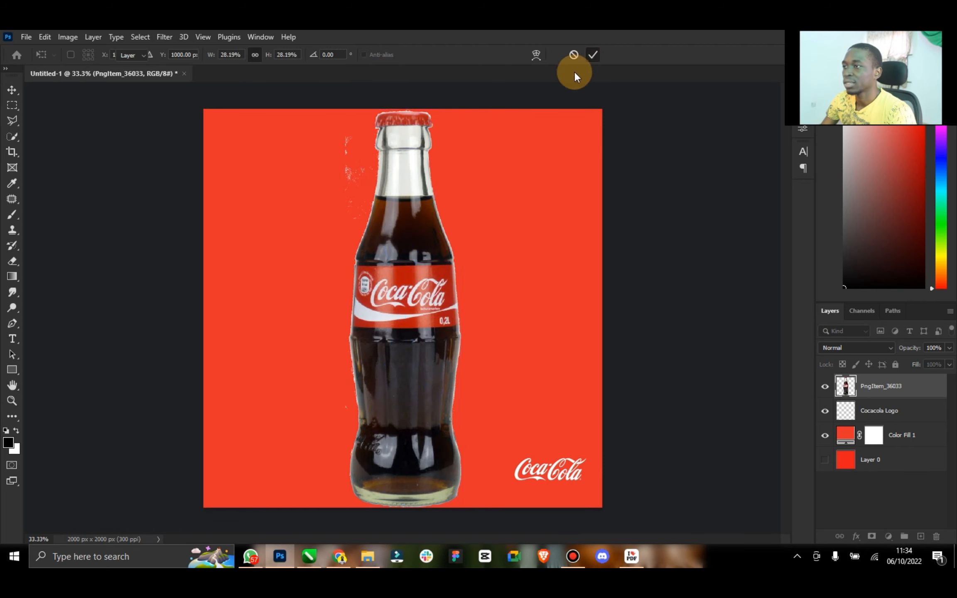
pyautogui.press('Delete')
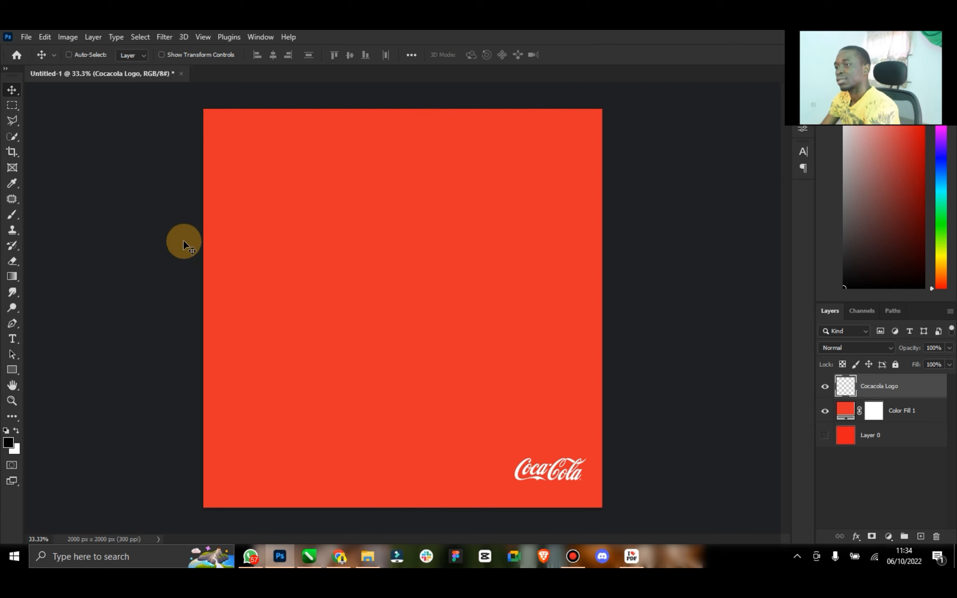
# Move the PngItem_36033 file from the Downloads folder to the Recycle Bin.
pyautogui.click(368, 557)
pyautogui.press('Delete')
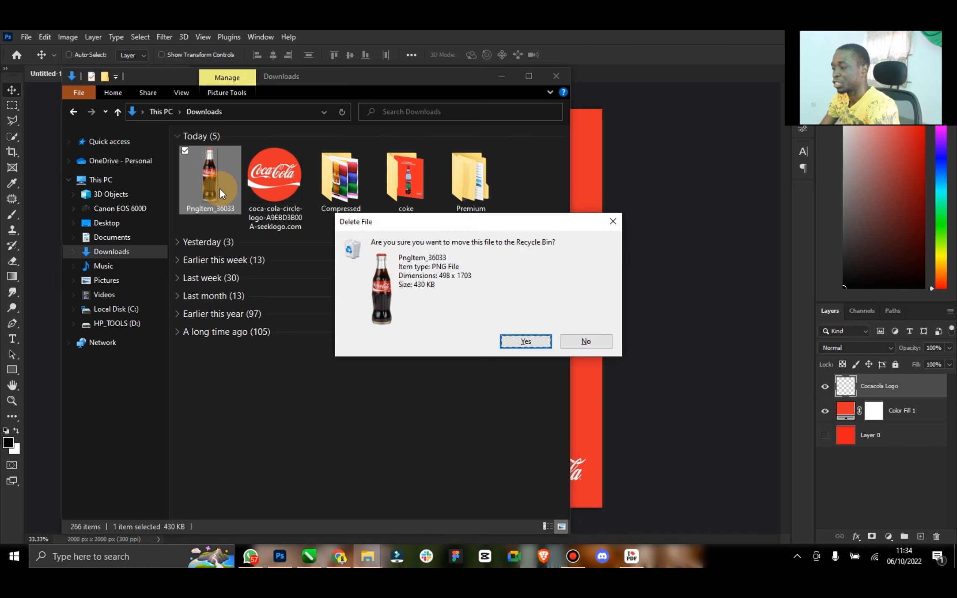
pyautogui.press('Return')
# Switch to Chrome and browse the image results for cocacola bottle png for another bottle picture.
pyautogui.click(342, 557)
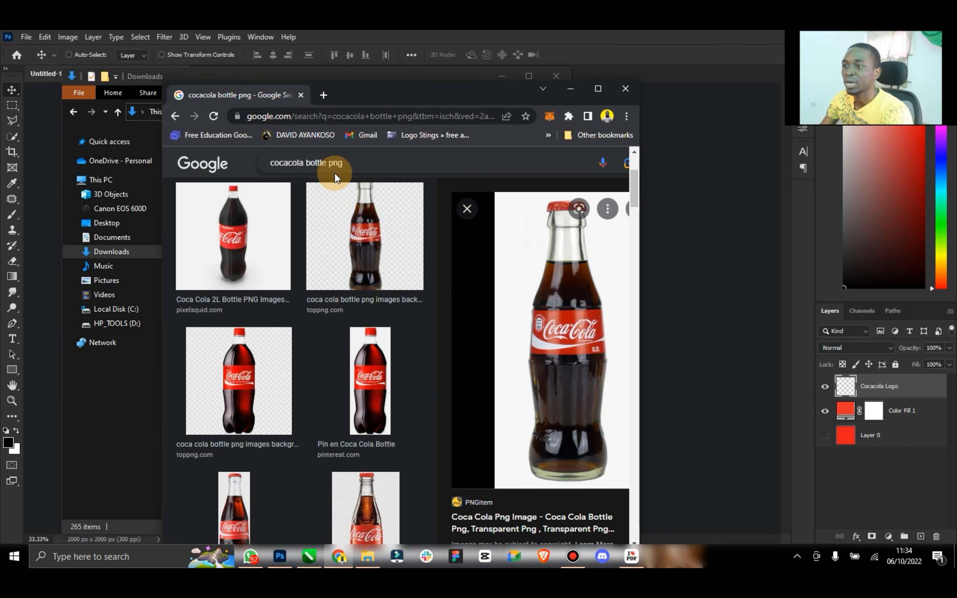
pyautogui.click(602, 93)
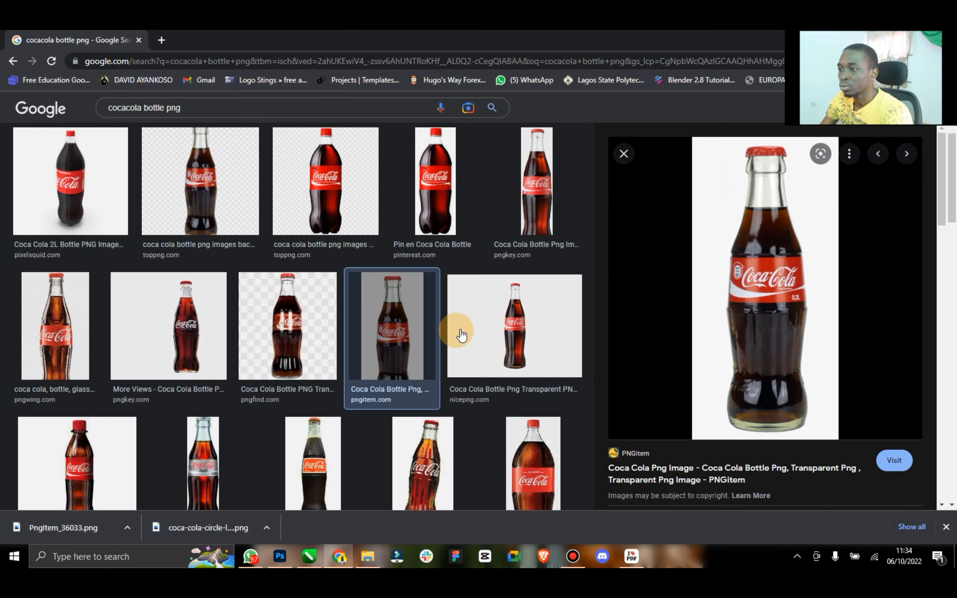
pyautogui.scroll(-3, 465, 341)
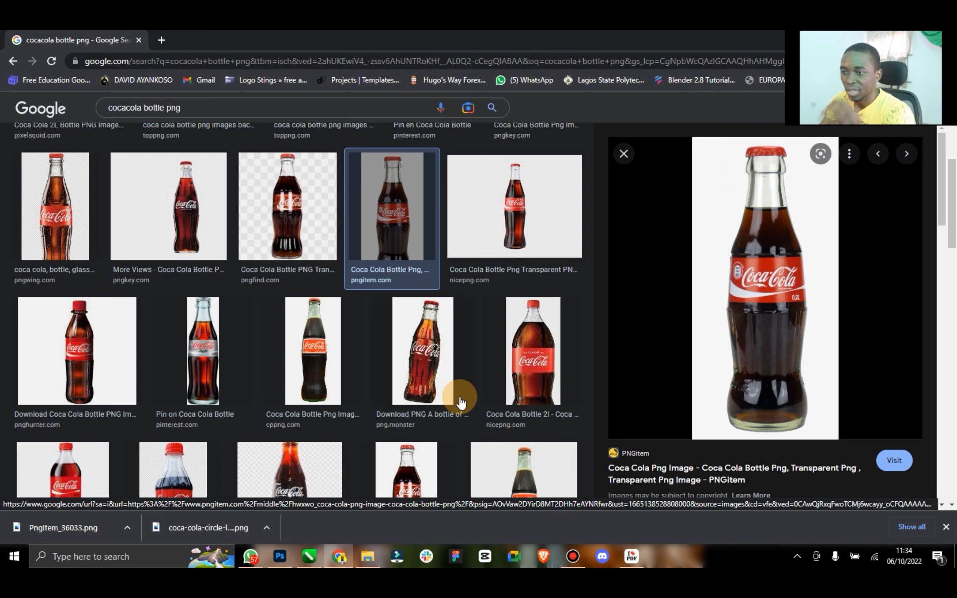
pyautogui.scroll(-3, 457, 401)
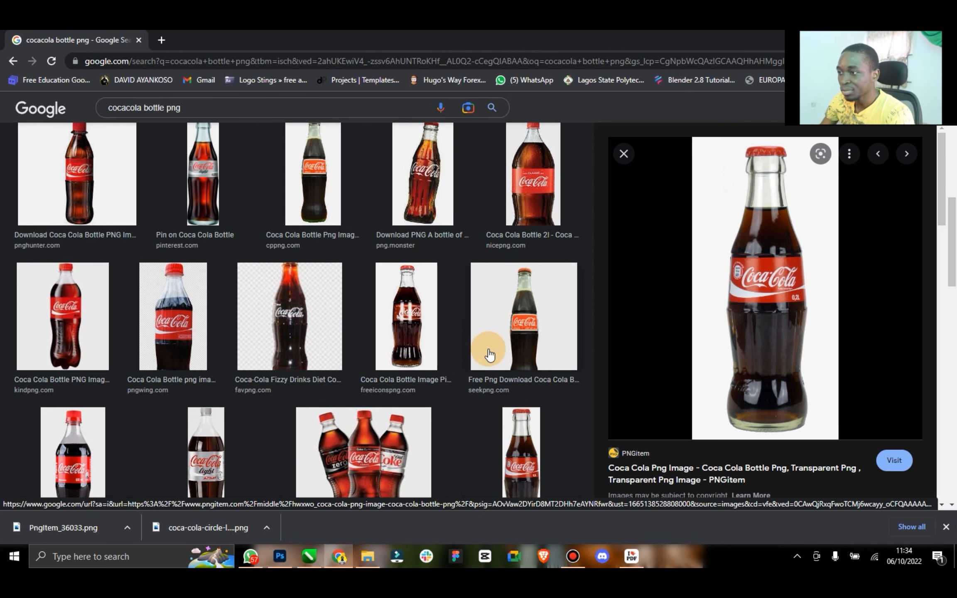
# Open the bookmarked PNGWING site and search it for cocacola bottle, with the browser window maximized.
pyautogui.click(171, 61)
pyautogui.doubleClick(372, 39)
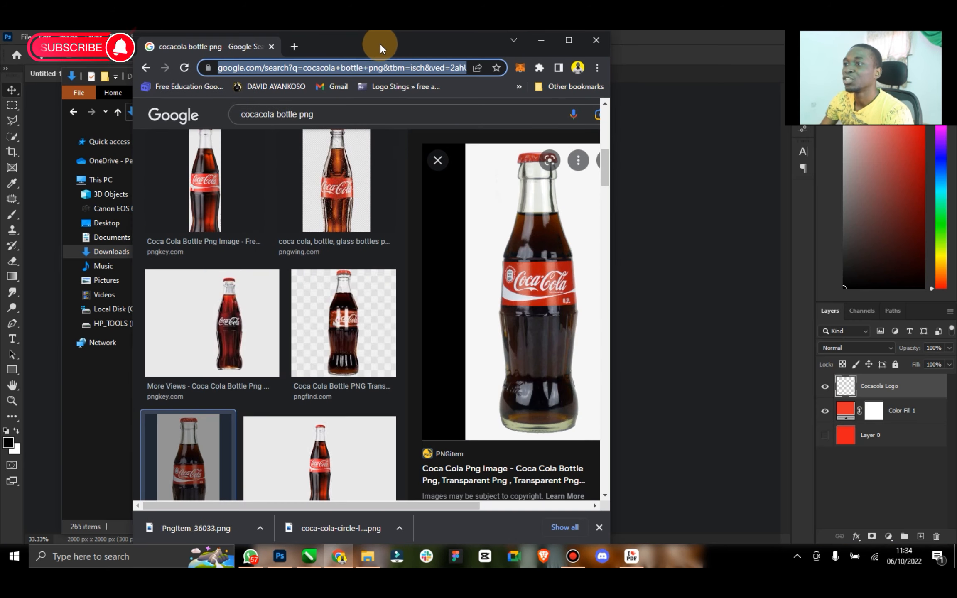
pyautogui.click(572, 69)
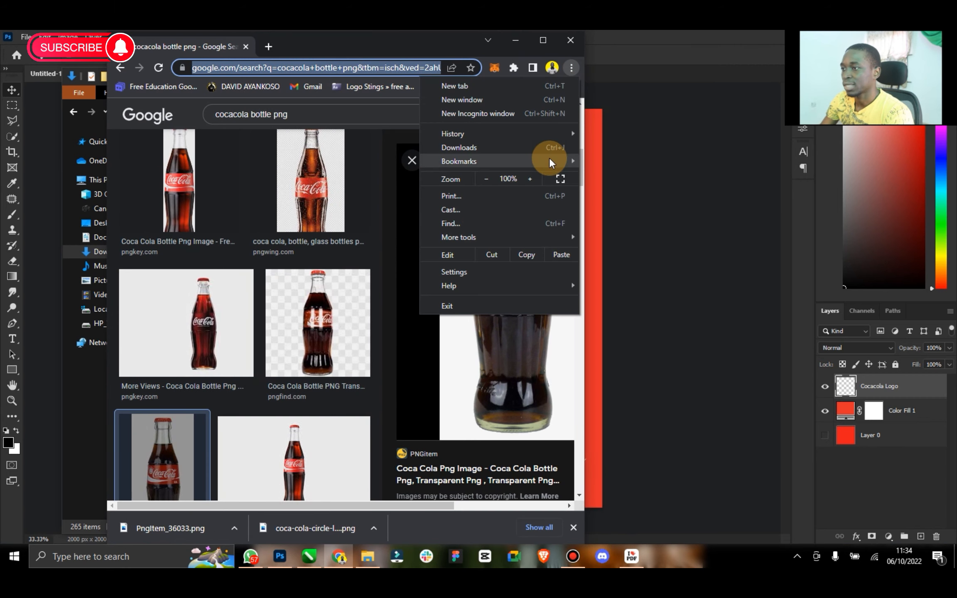
pyautogui.moveTo(547, 160)
pyautogui.click(651, 468)
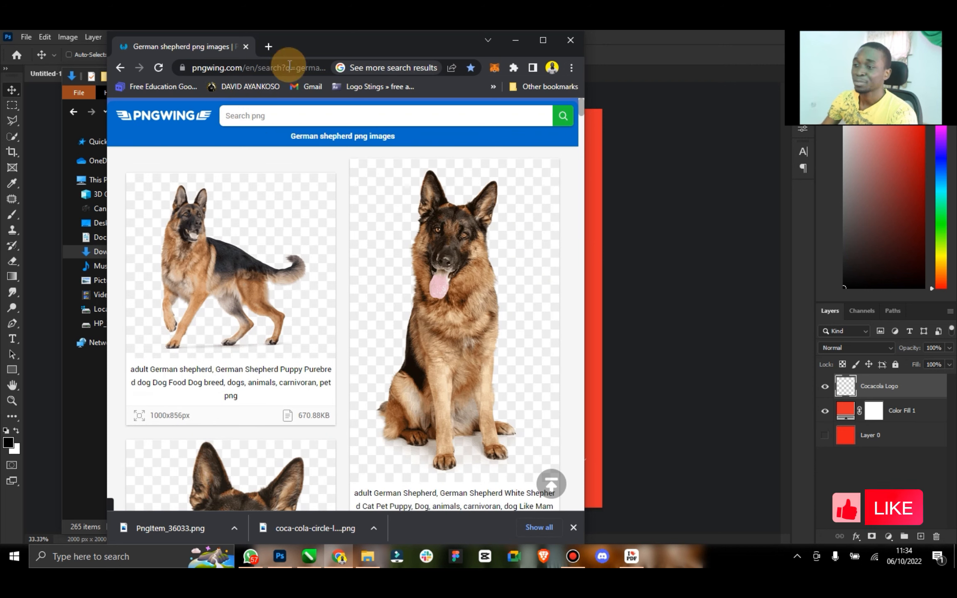
pyautogui.click(271, 119)
pyautogui.write('cocacola bo')
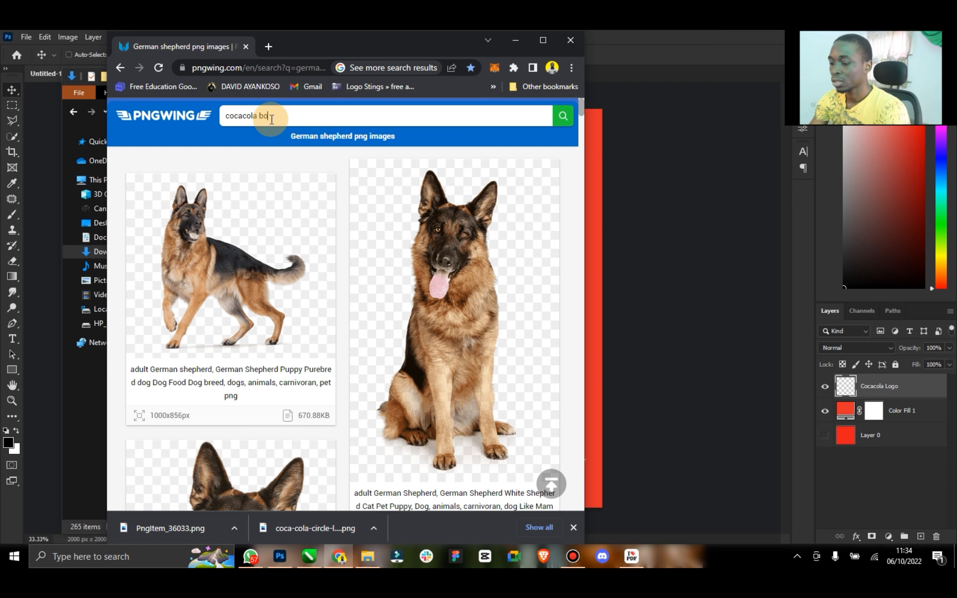
pyautogui.write('ttle')
pyautogui.press('Return')
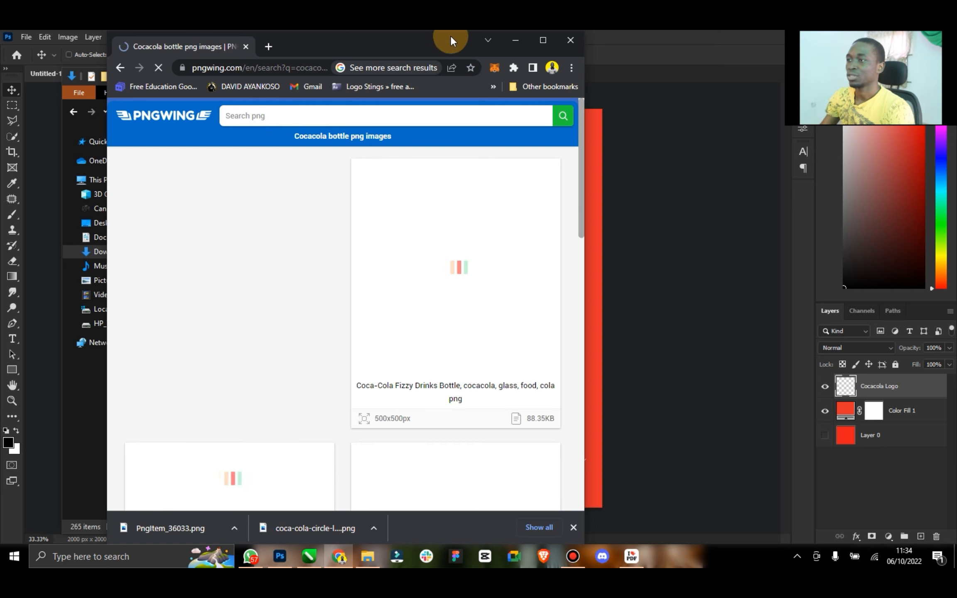
pyautogui.click(549, 43)
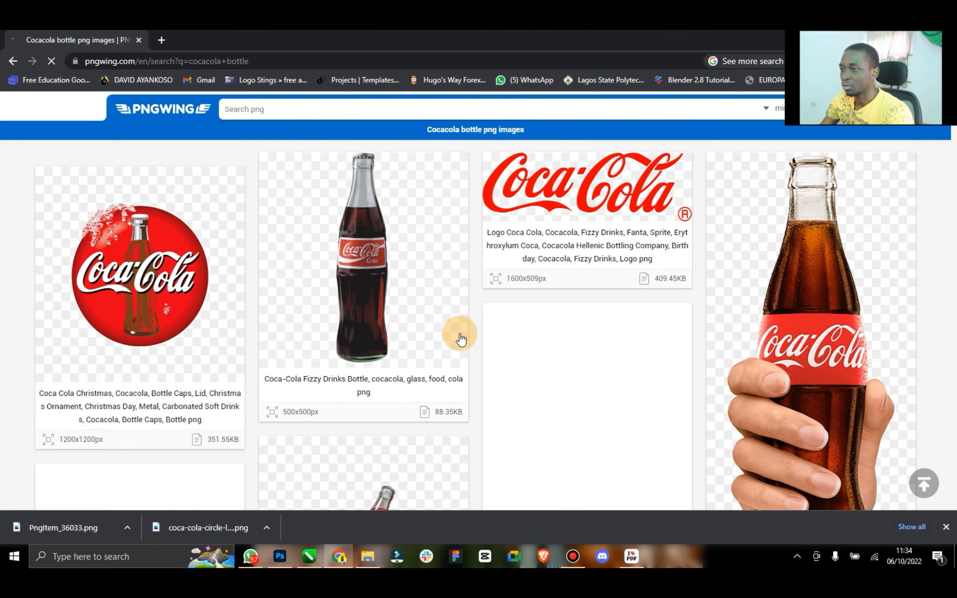
# Open the PNGWING page of the glass bottle with the South Carolina Gamecocks label and proceed to its free download page.
pyautogui.scroll(-5, 462, 332)
pyautogui.scroll(-2, 469, 335)
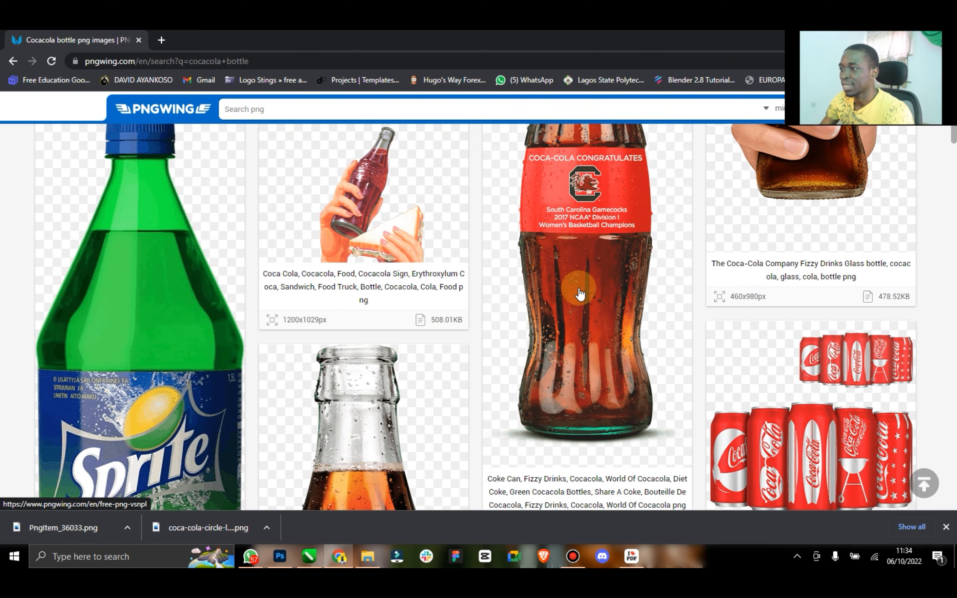
pyautogui.click(589, 315)
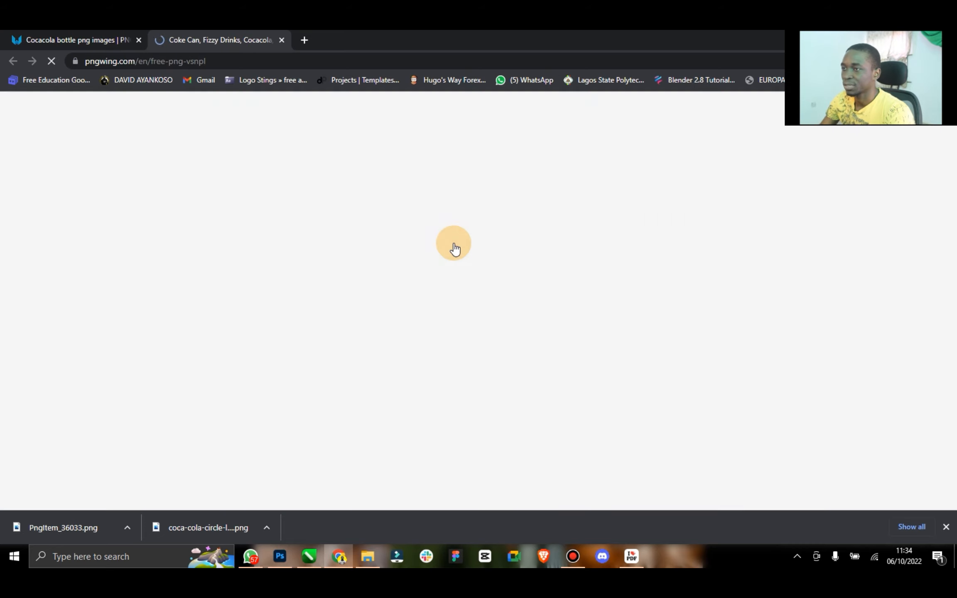
pyautogui.scroll(-5, 449, 302)
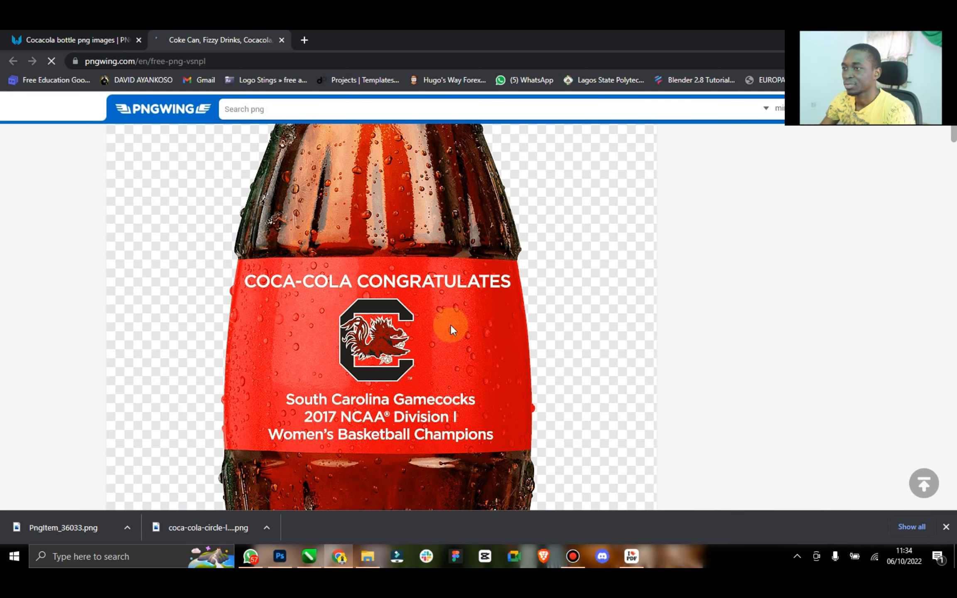
pyautogui.scroll(-12, 451, 324)
pyautogui.scroll(-6, 435, 391)
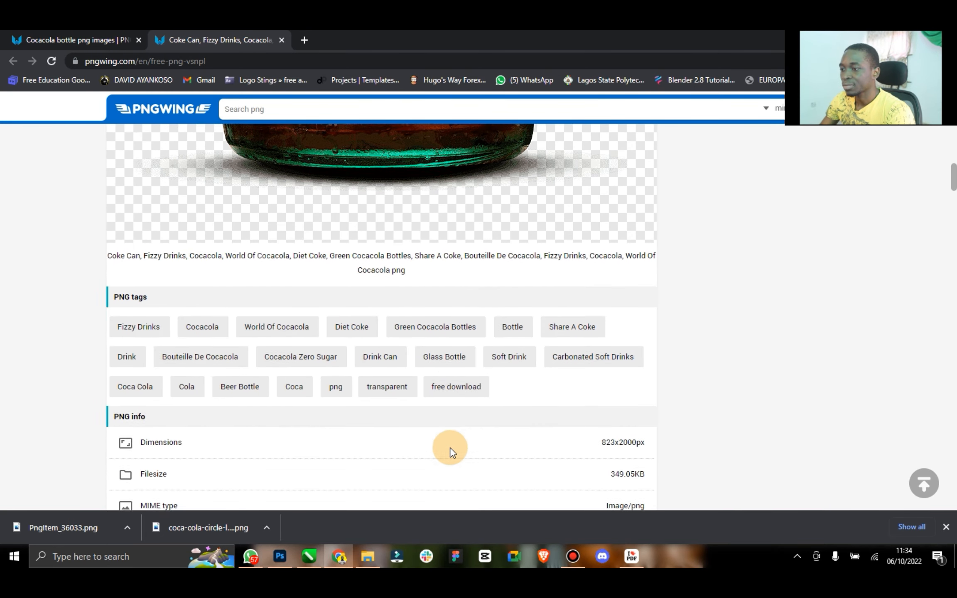
pyautogui.click(408, 398)
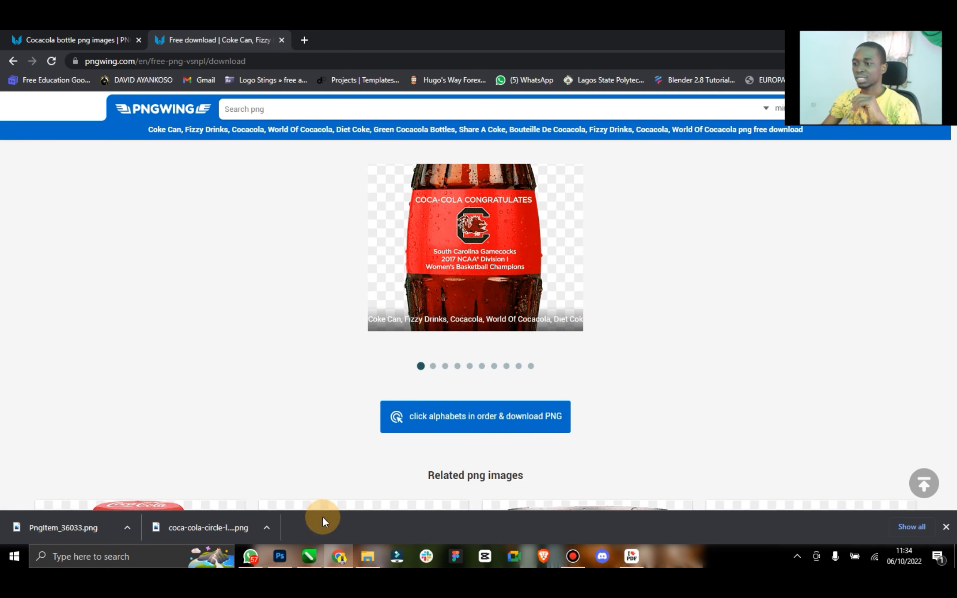
# Switch to File Explorer, play the cocacola reference video from the coke folder in Downloads, and close the player.
pyautogui.click(364, 553)
pyautogui.doubleClick(318, 195)
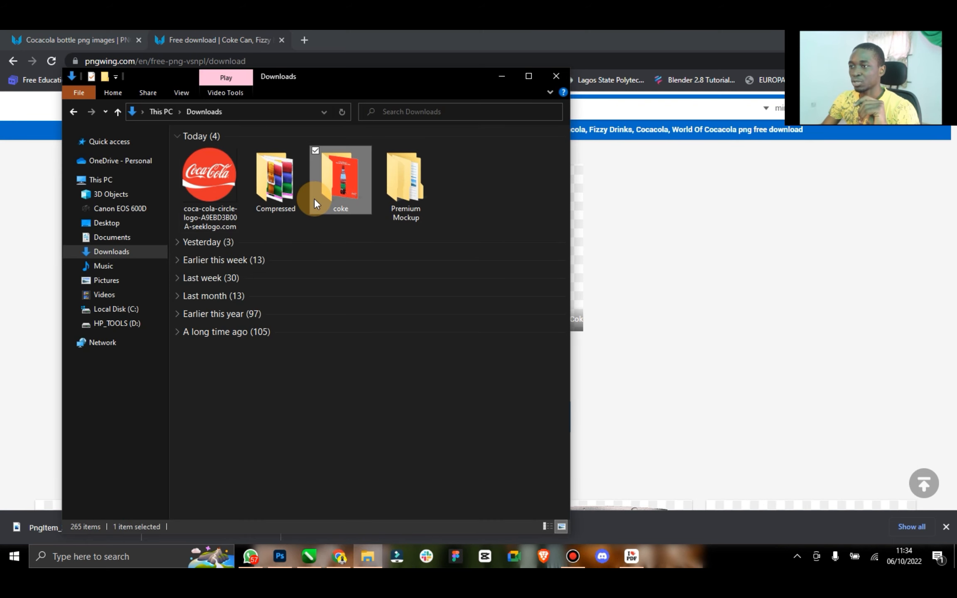
pyautogui.click(228, 180)
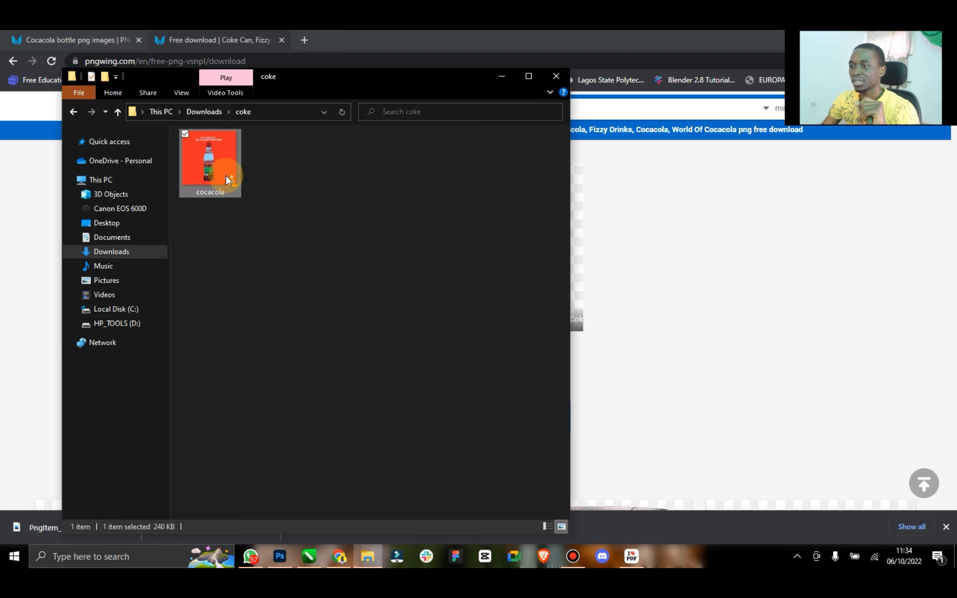
pyautogui.doubleClick(228, 180)
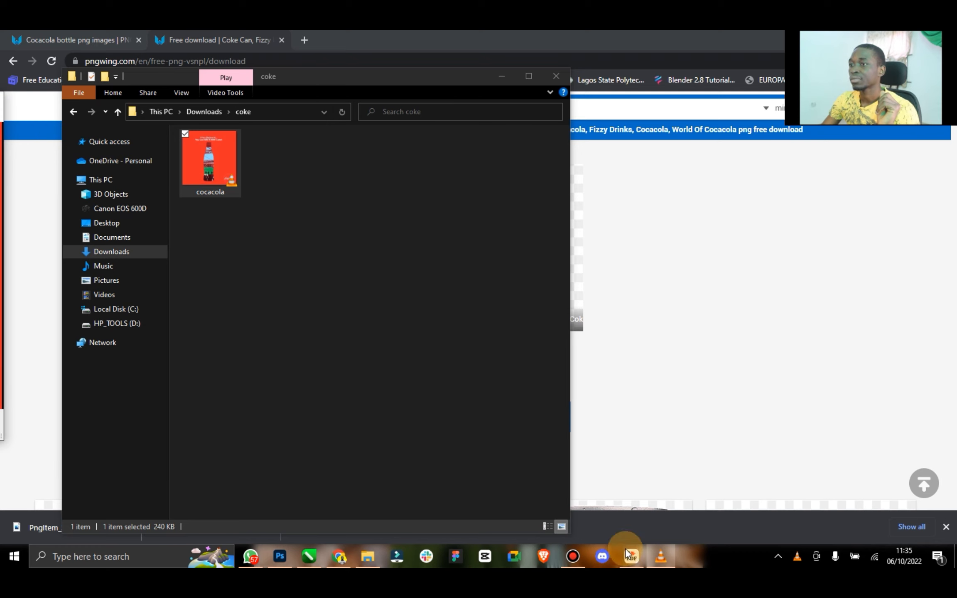
pyautogui.rightClick(666, 555)
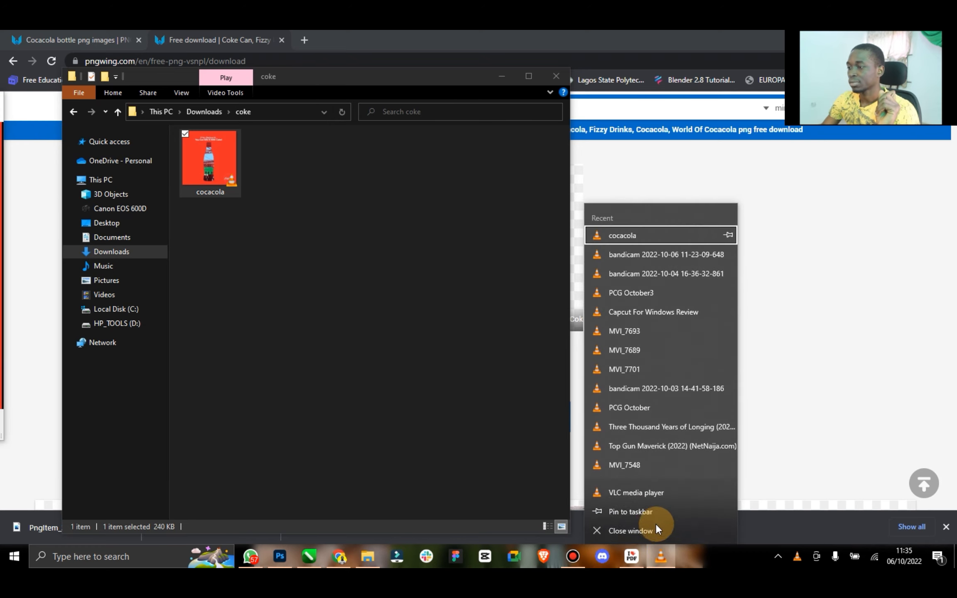
pyautogui.click(665, 527)
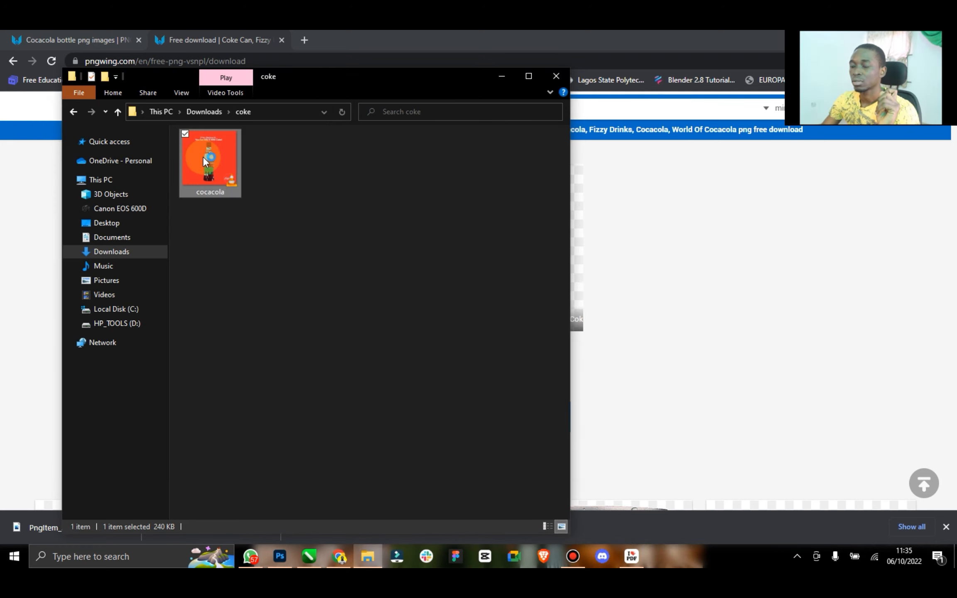
# Replay the cocacola reference video full screen to study the headline and bottle layout, and close the player.
pyautogui.moveTo(370, 75); pyautogui.dragTo(459, 84)
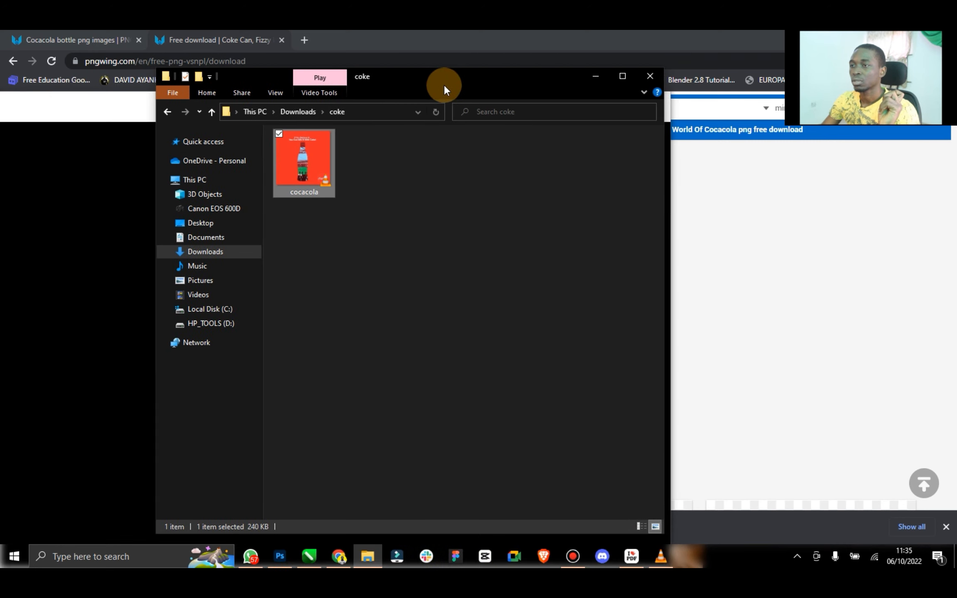
pyautogui.click(2, 133)
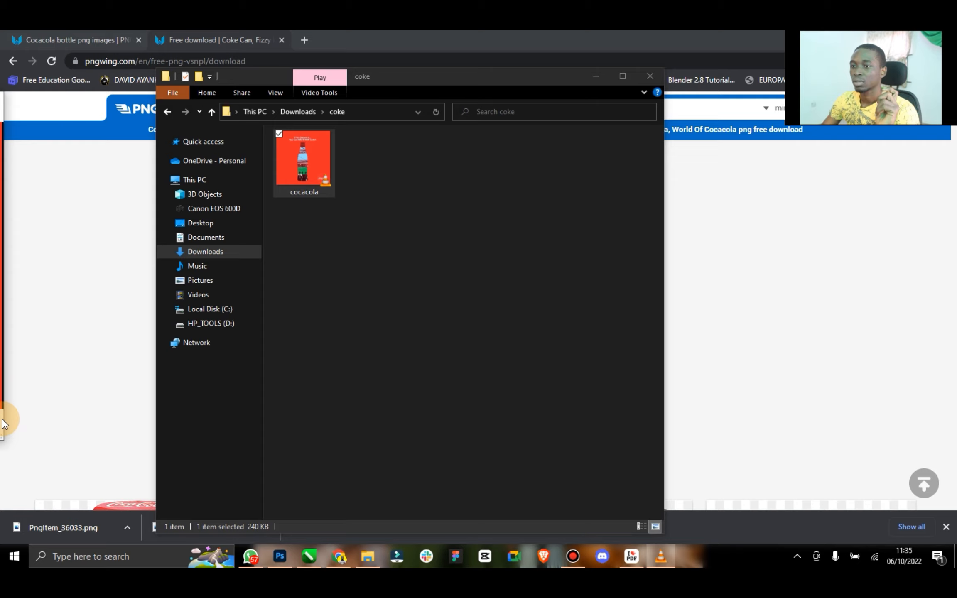
pyautogui.doubleClick(1, 319)
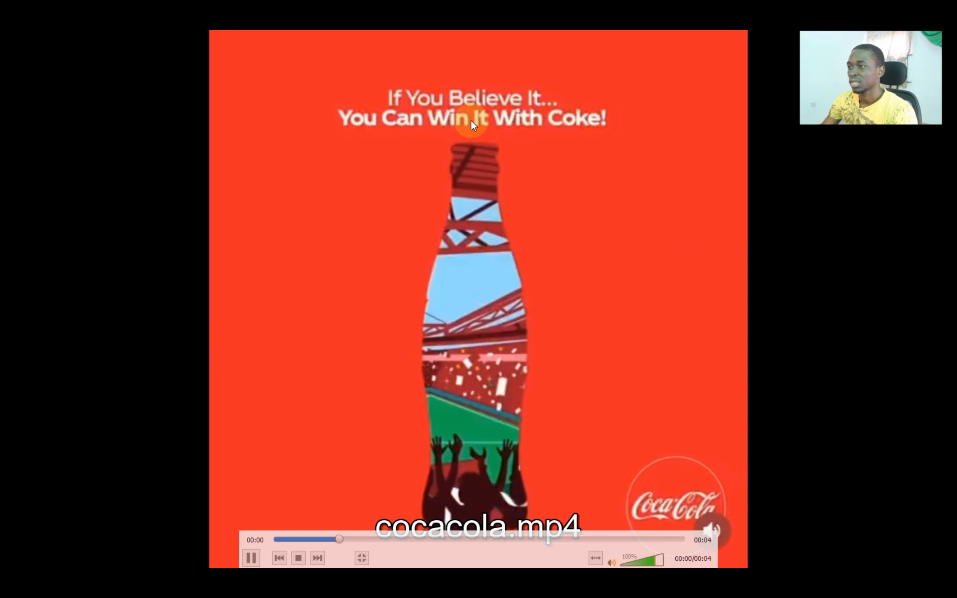
pyautogui.doubleClick(528, 198)
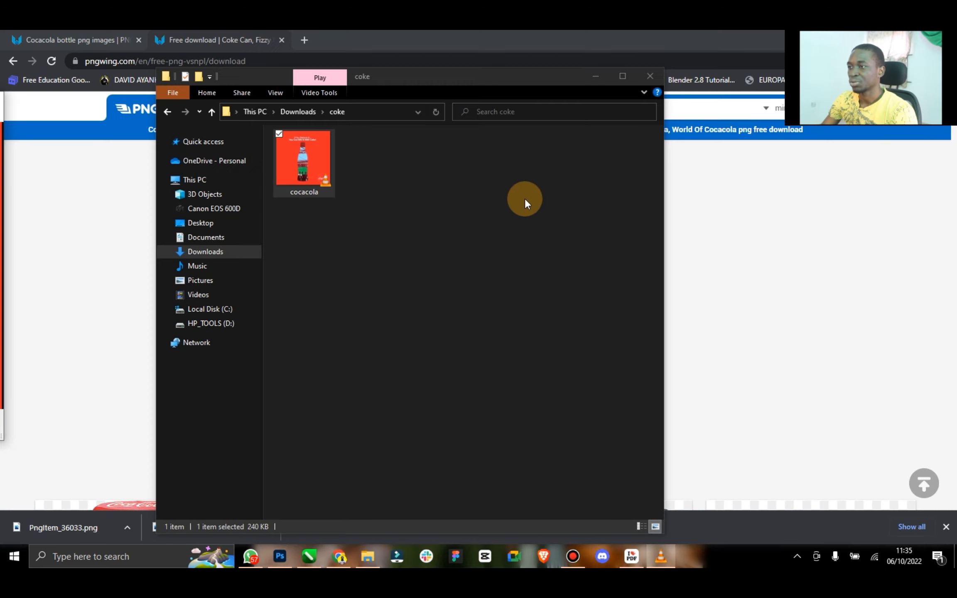
pyautogui.doubleClick(0, 150)
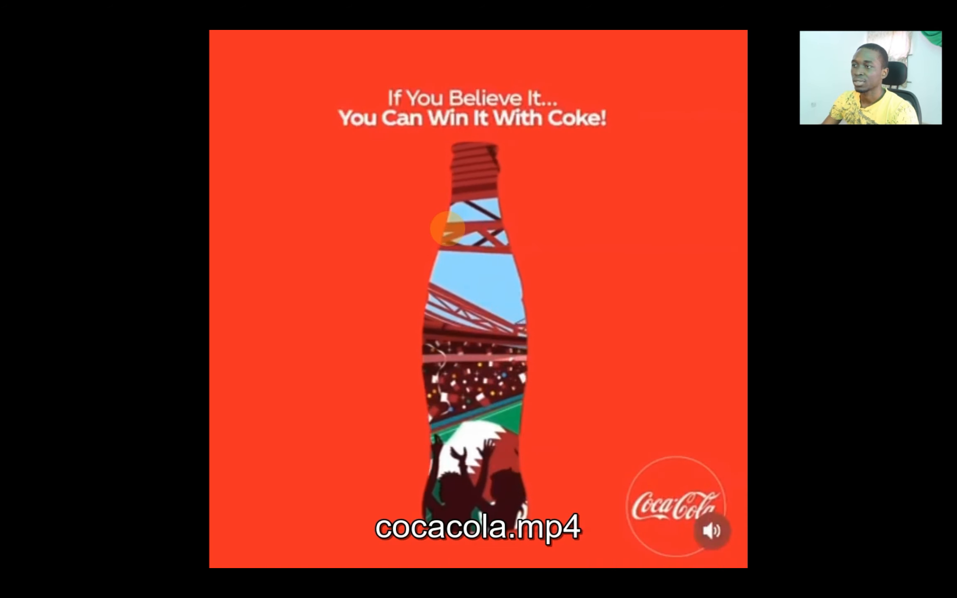
pyautogui.doubleClick(447, 228)
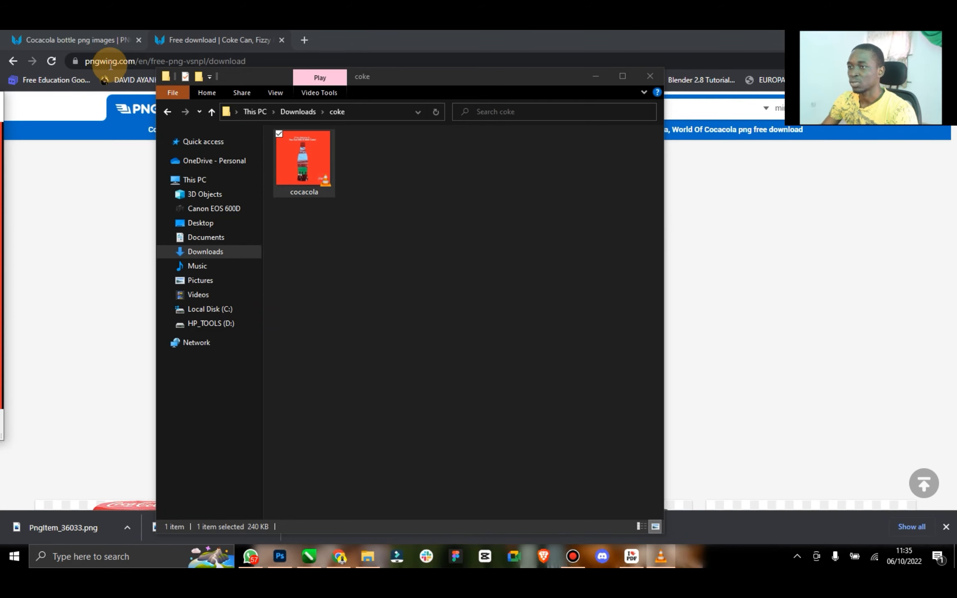
pyautogui.click(1, 100)
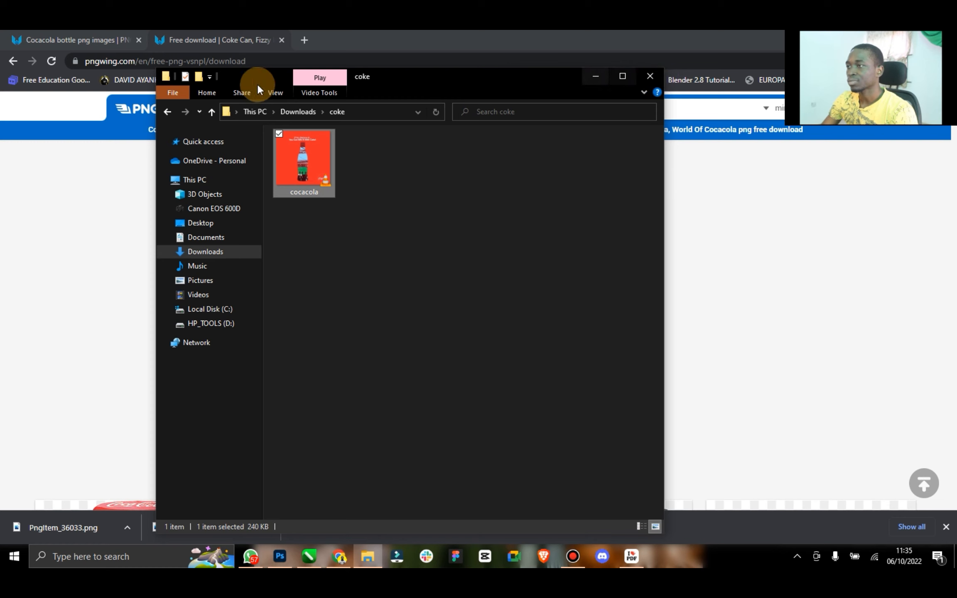
# Return to Chrome, complete the character-order verification to download the bottle PNG, and close its download tab.
pyautogui.click(298, 112)
pyautogui.click(426, 39)
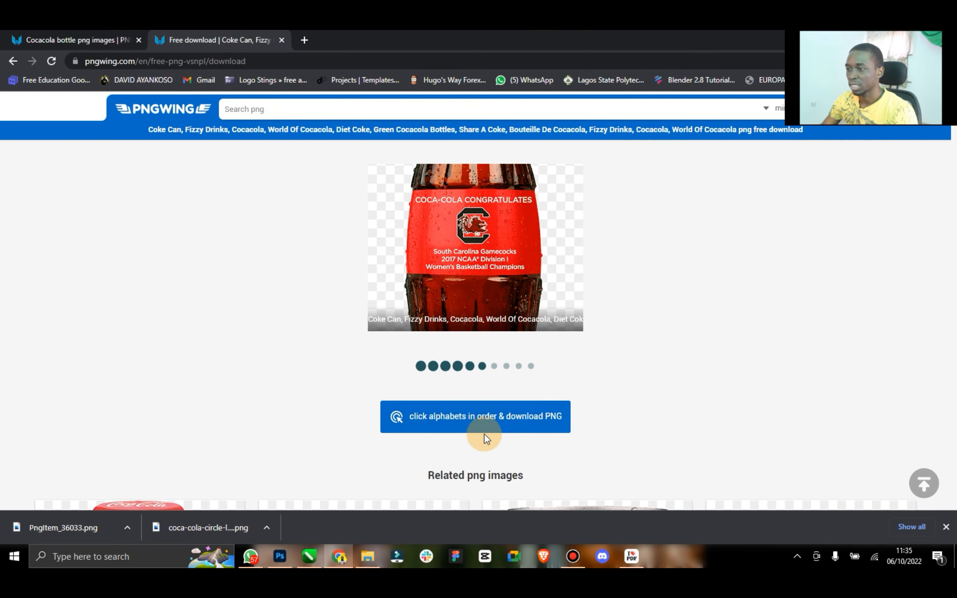
pyautogui.click(481, 416)
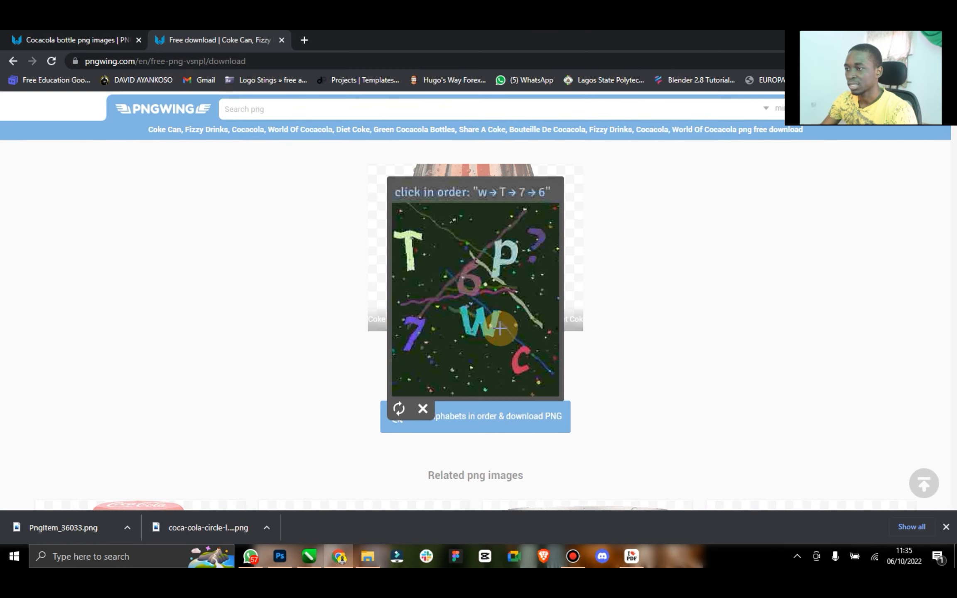
pyautogui.click(411, 250)
pyautogui.click(412, 328)
pyautogui.click(422, 322)
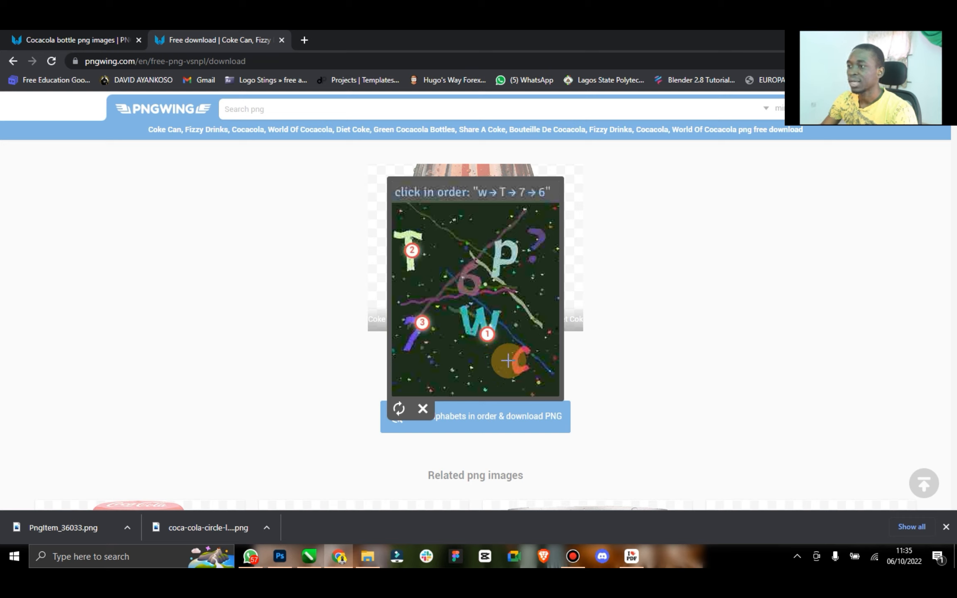
pyautogui.click(477, 282)
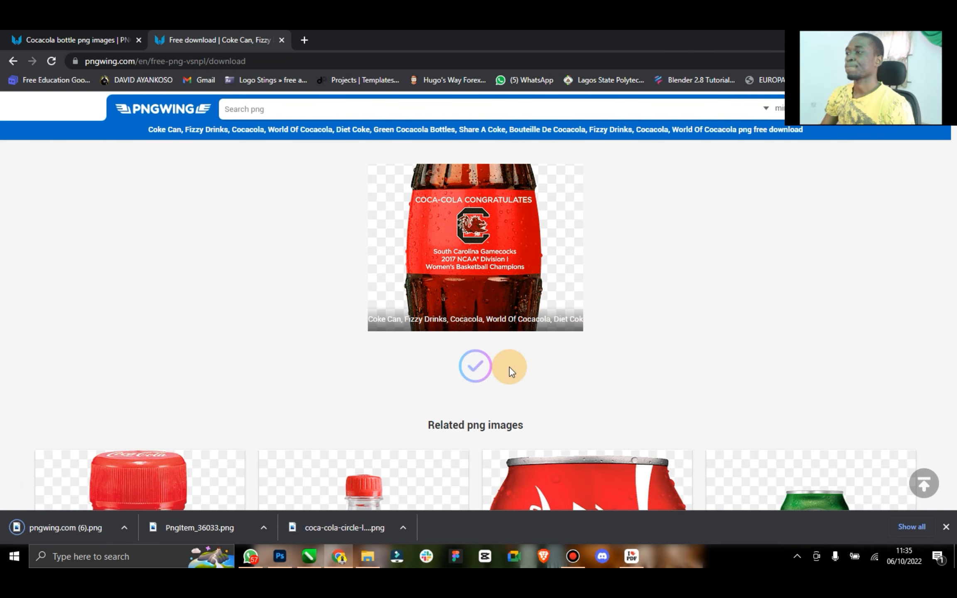
pyautogui.click(281, 40)
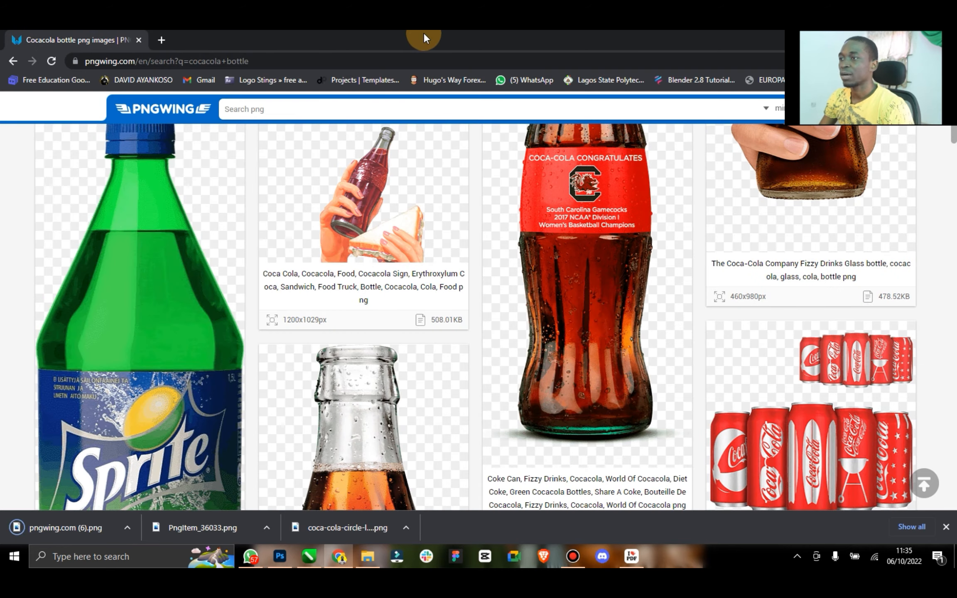
# Place pngwing.com (6) from the Downloads folder into the Photoshop document, scaled down and centred slightly below the middle of the canvas.
pyautogui.doubleClick(424, 32)
pyautogui.click(428, 121)
pyautogui.click(582, 184)
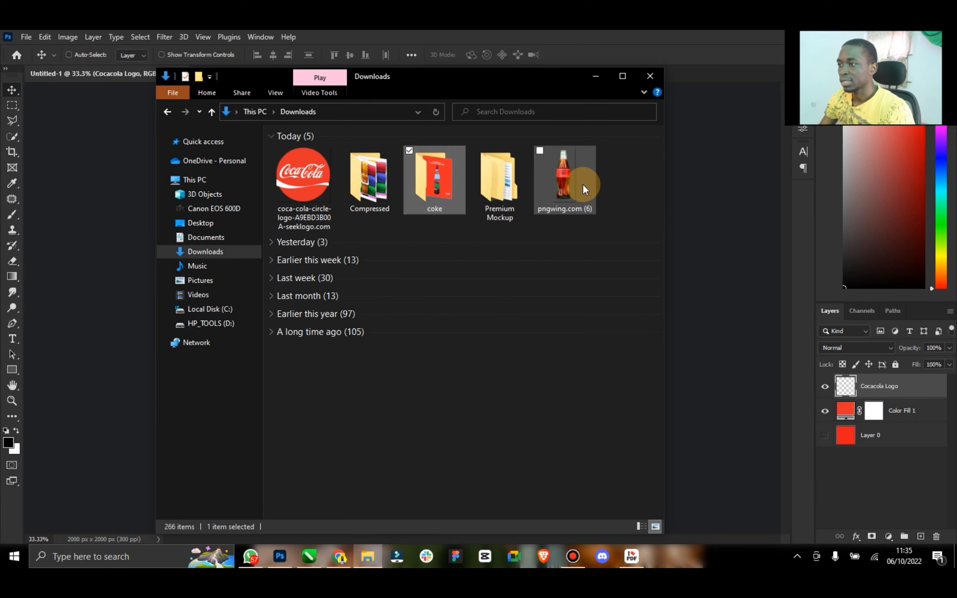
pyautogui.moveTo(572, 175); pyautogui.dragTo(693, 257)
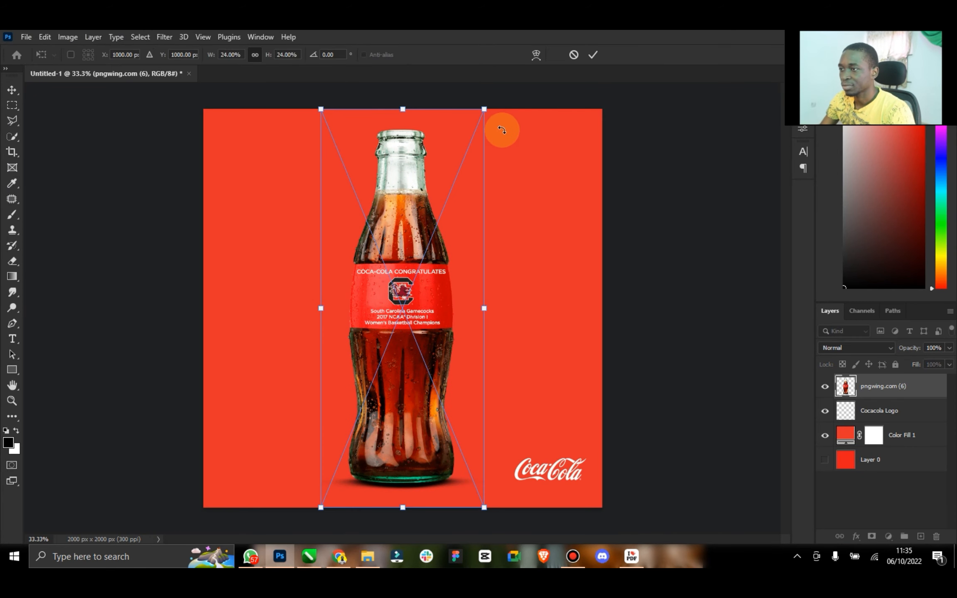
pyautogui.moveTo(484, 109); pyautogui.dragTo(481, 161)
pyautogui.moveTo(455, 204); pyautogui.dragTo(455, 216)
pyautogui.click(592, 54)
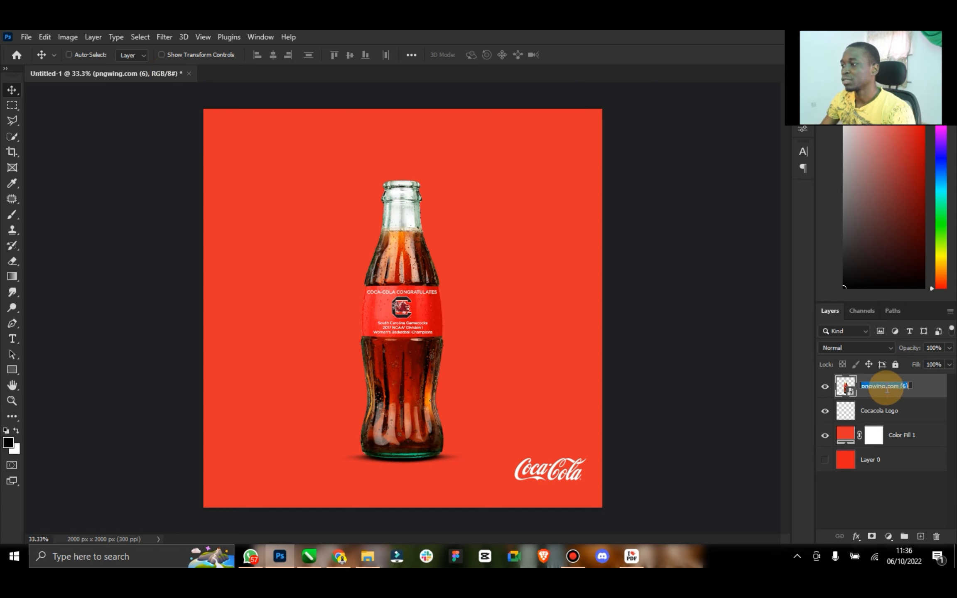
# Rename the placed bottle layer Bottle.
pyautogui.write('Bittle')
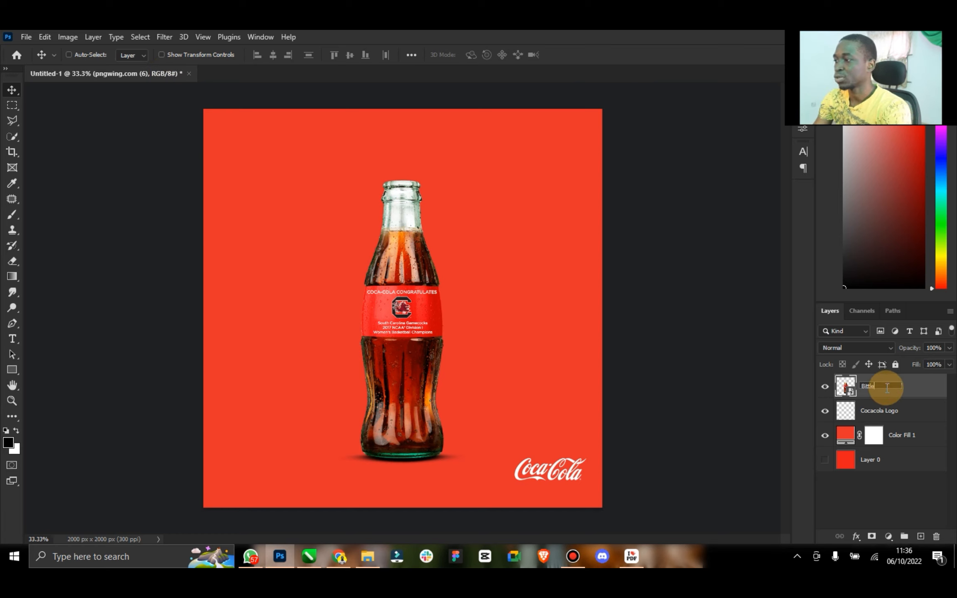
pyautogui.write('ottle')
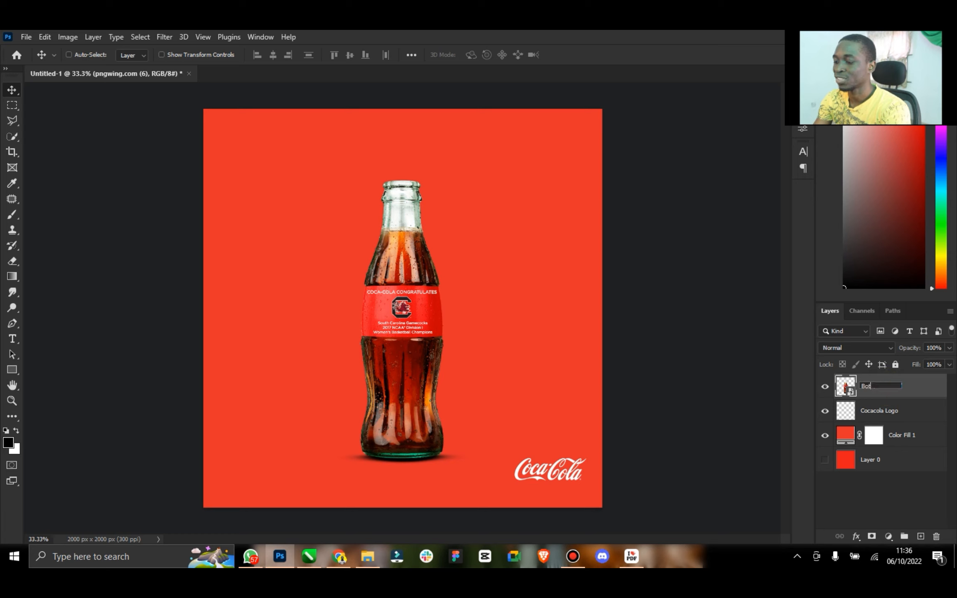
pyautogui.press('Return')
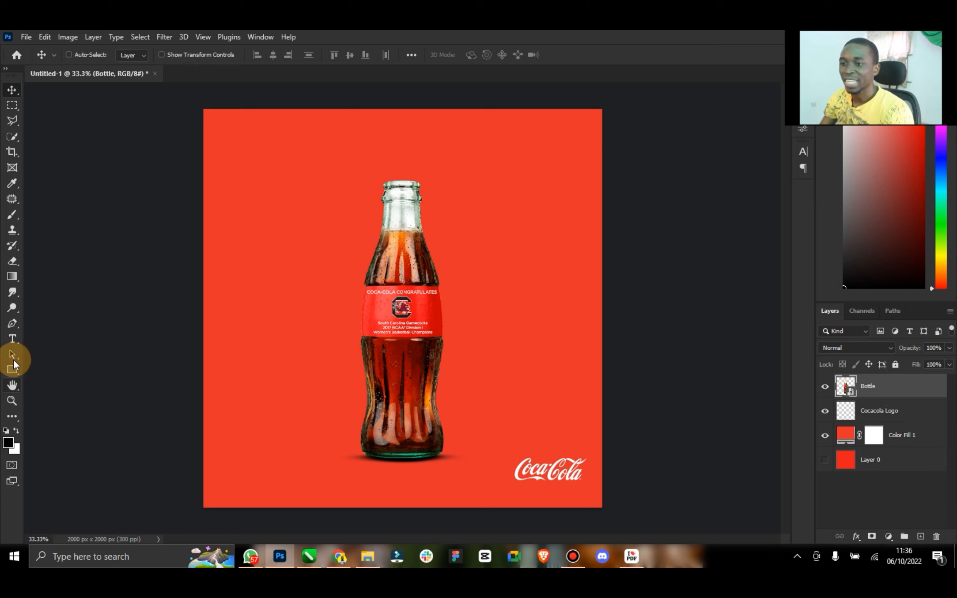
# Add a centred two-line text layer above the bottle reading "If you believe it..." and "You can win it with Coke!".
pyautogui.click(12, 339)
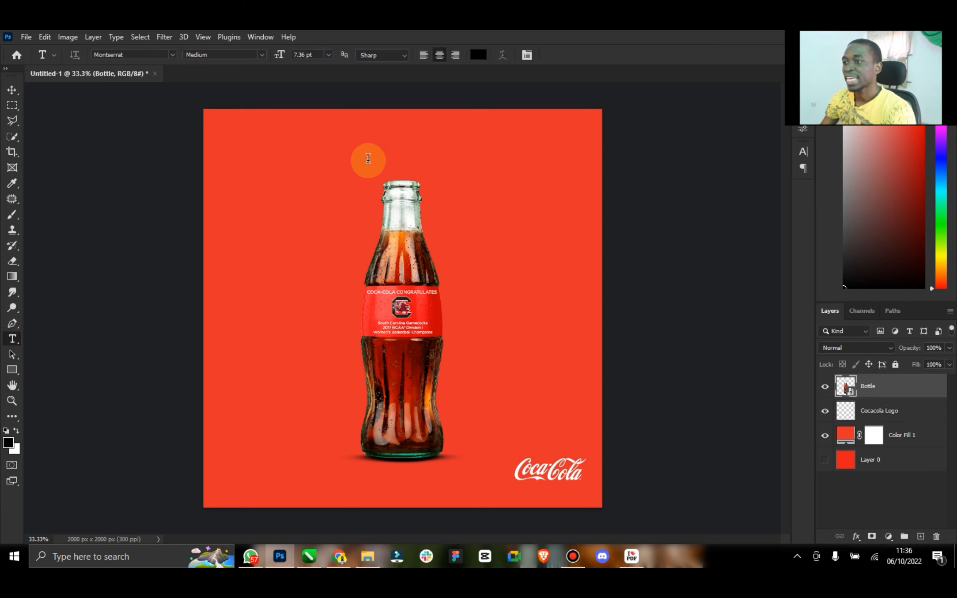
pyautogui.click(368, 158)
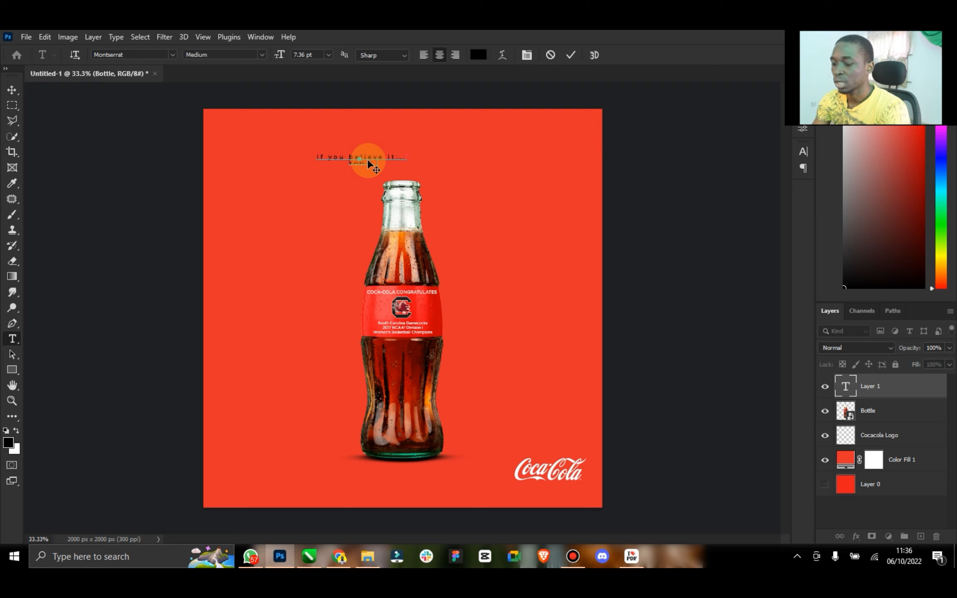
pyautogui.write('in it.')
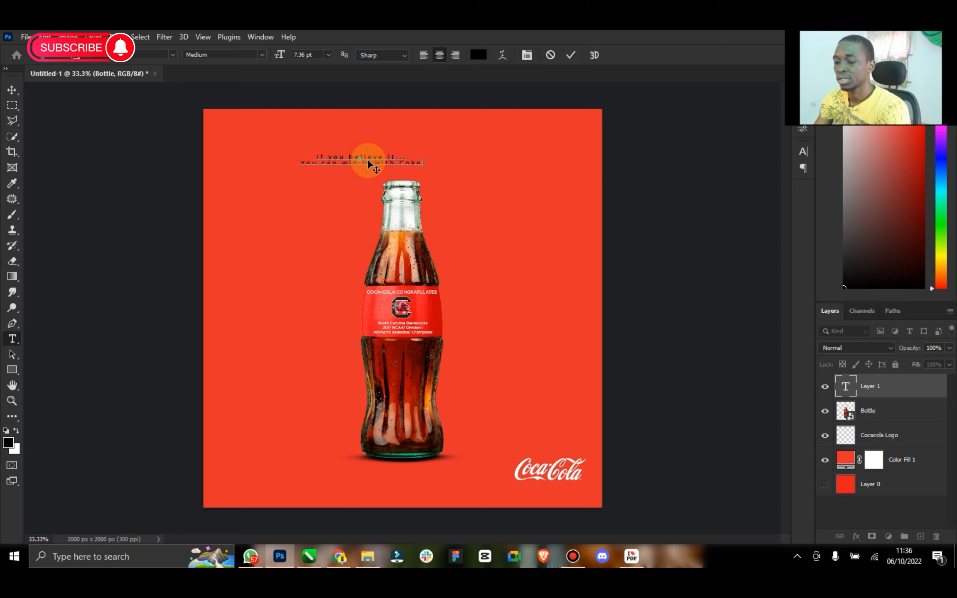
# Format the whole headline with -40 tracking, a 27 pt font size and 23 pt leading.
pyautogui.hotkey('ctrl', 'a')
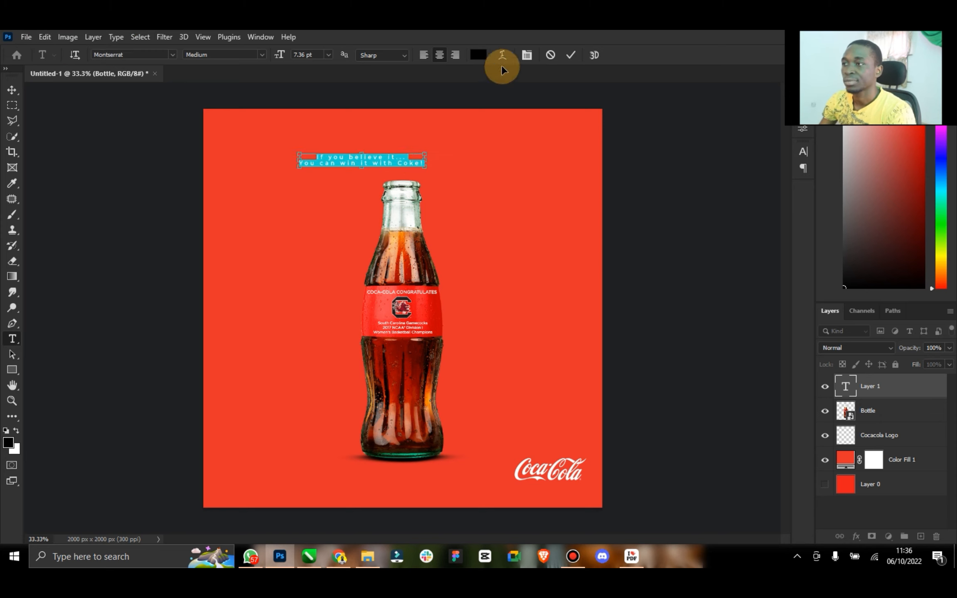
pyautogui.click(526, 55)
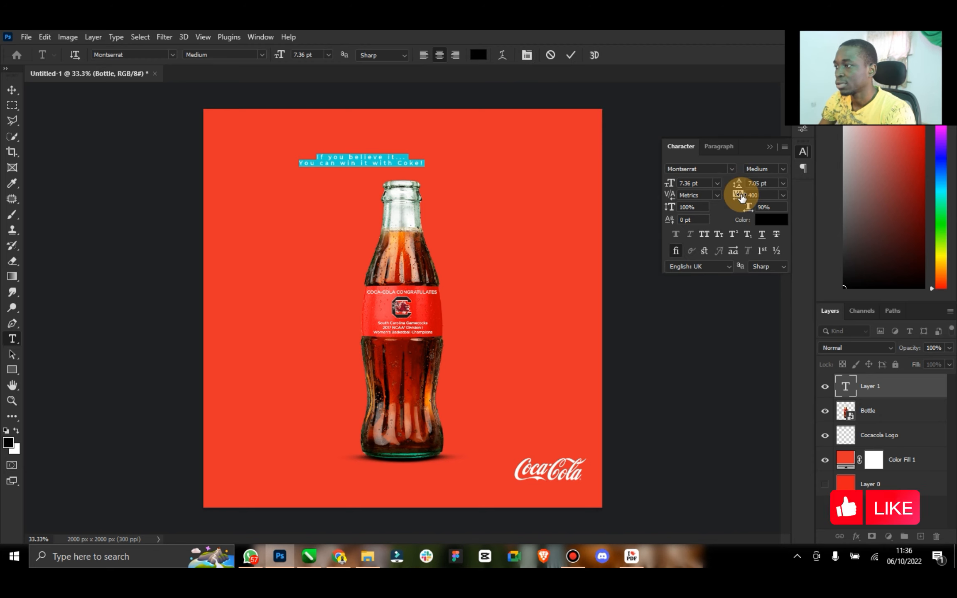
pyautogui.moveTo(734, 201); pyautogui.dragTo(726, 205)
pyautogui.click(692, 183)
pyautogui.write('45')
pyautogui.press('Return')
pyautogui.moveTo(693, 187); pyautogui.dragTo(661, 191)
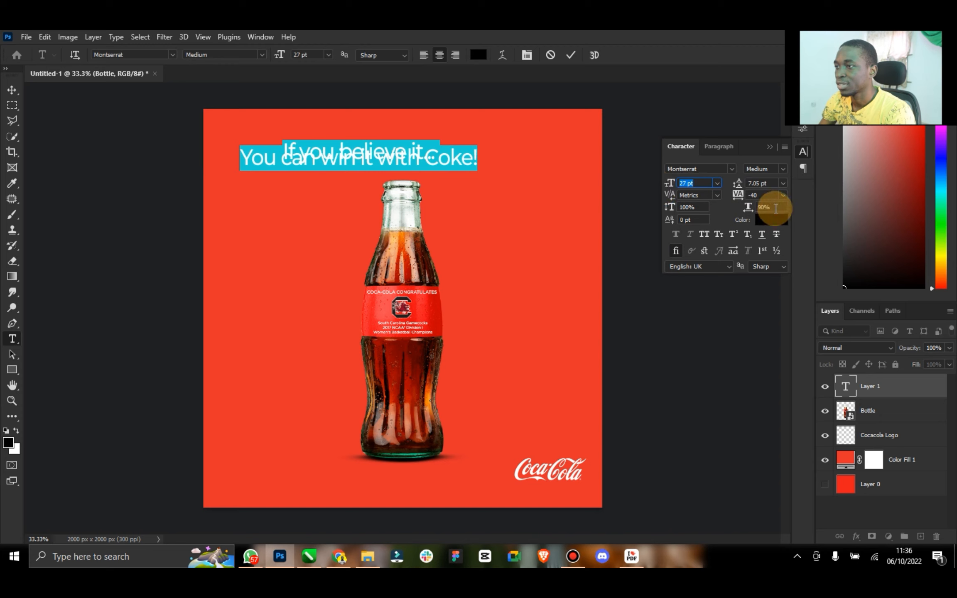
pyautogui.moveTo(736, 189); pyautogui.dragTo(748, 187)
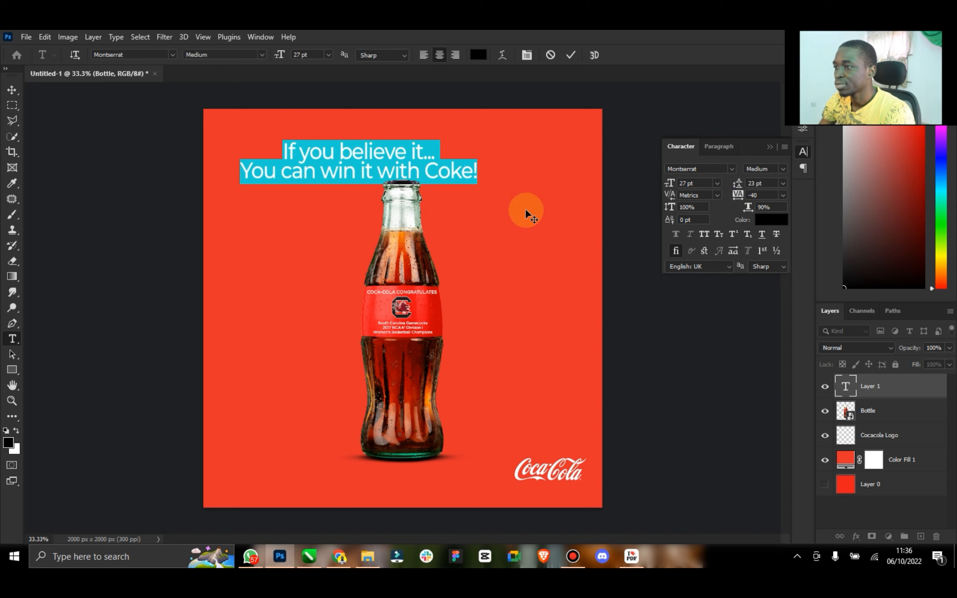
# Set the headline's font style to Montserrat ExtraBold and its colour to white (ffffff).
pyautogui.click(779, 168)
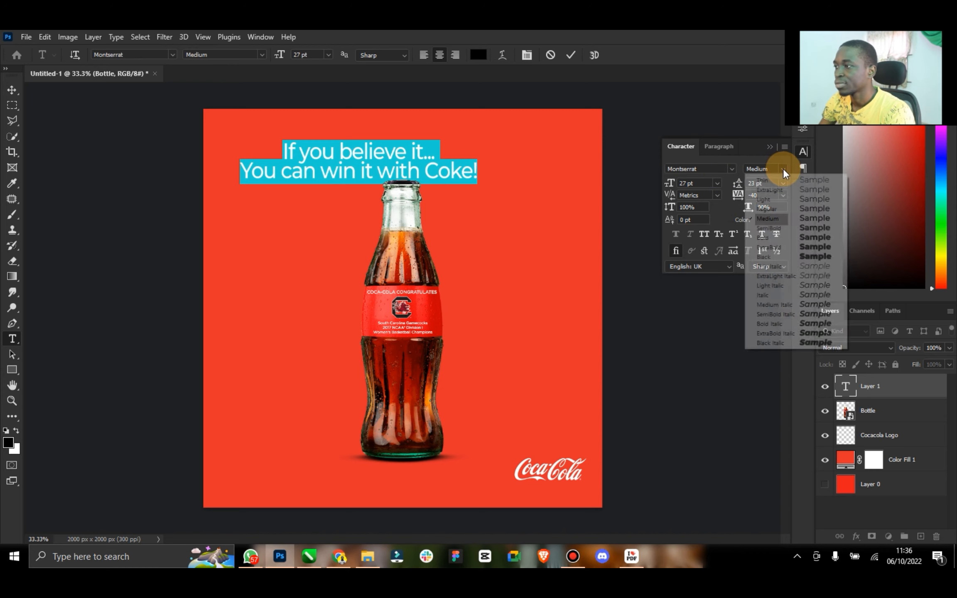
pyautogui.click(772, 249)
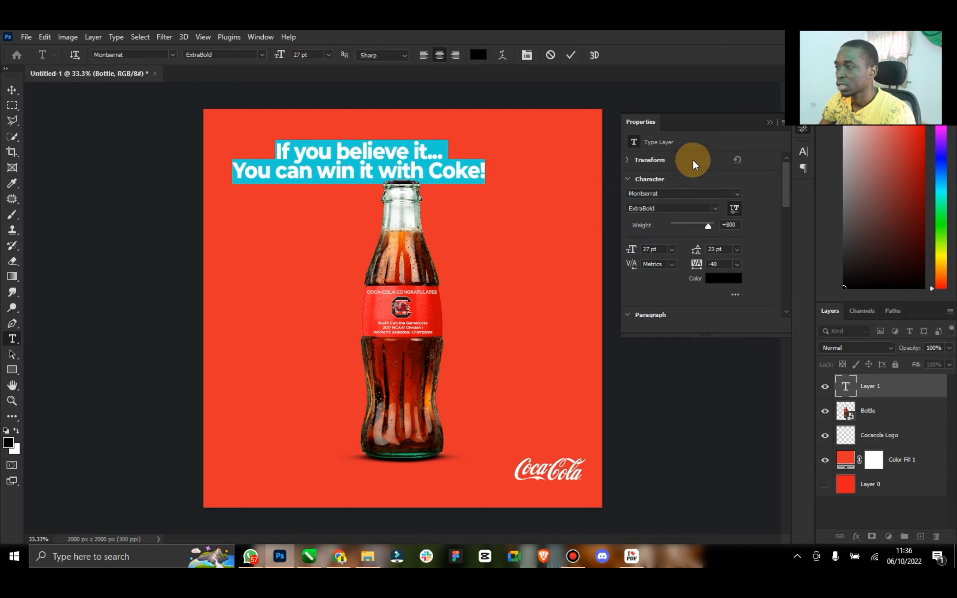
pyautogui.click(770, 121)
pyautogui.click(480, 55)
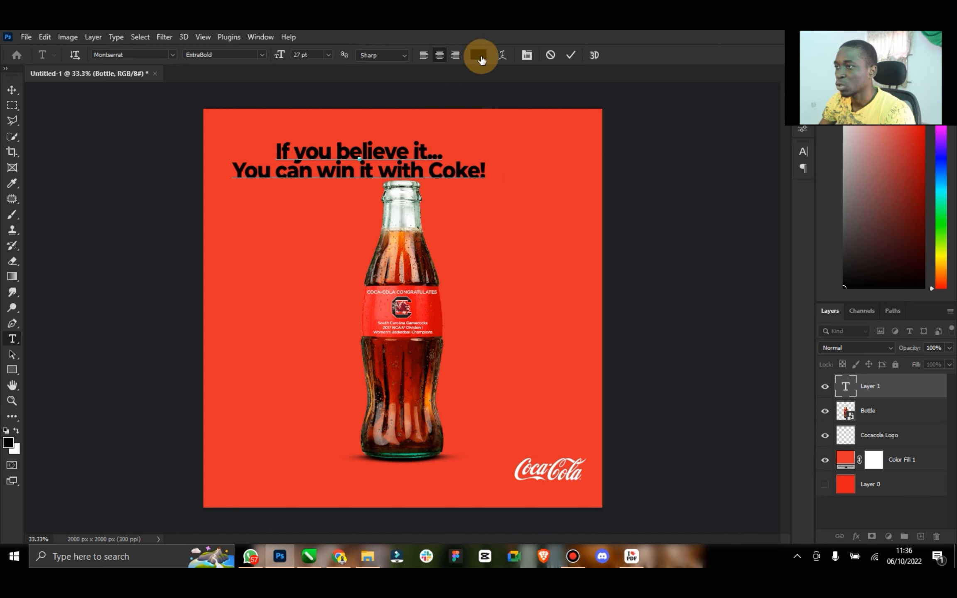
pyautogui.moveTo(578, 195); pyautogui.dragTo(456, 94)
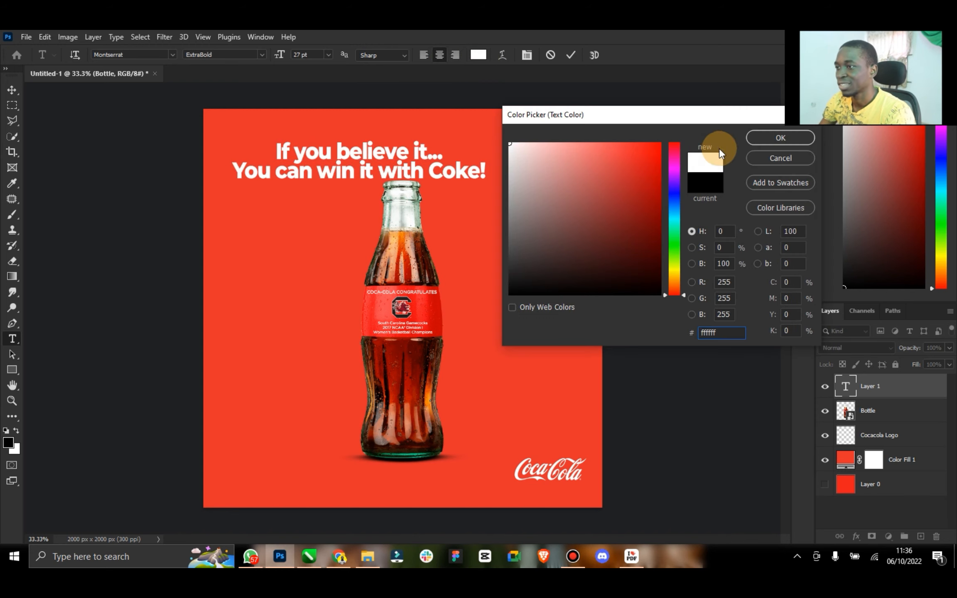
pyautogui.click(758, 139)
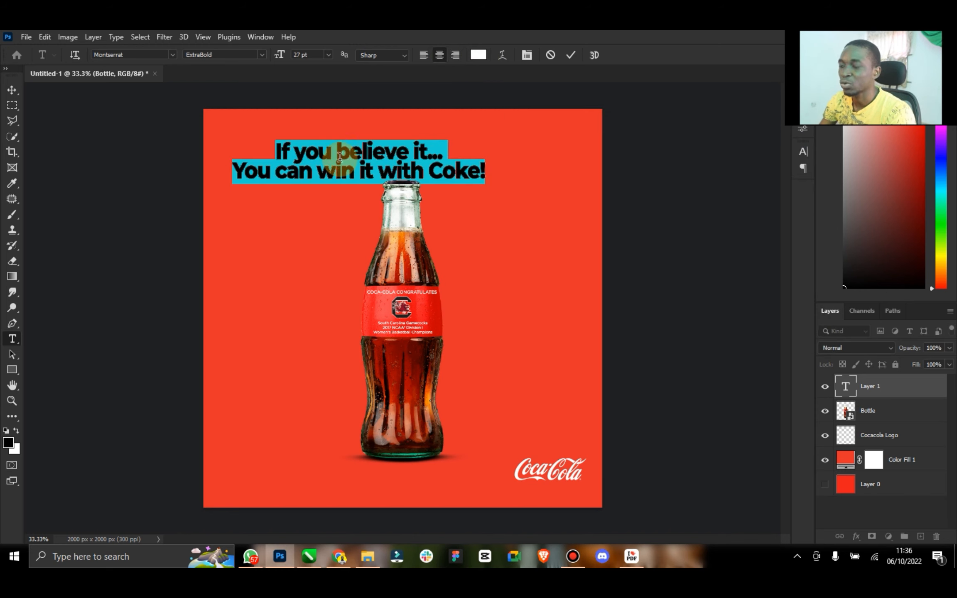
# Centre the headline horizontally above the bottle and scale it down to about 72%.
pyautogui.click(12, 90)
pyautogui.moveTo(350, 170); pyautogui.dragTo(449, 164)
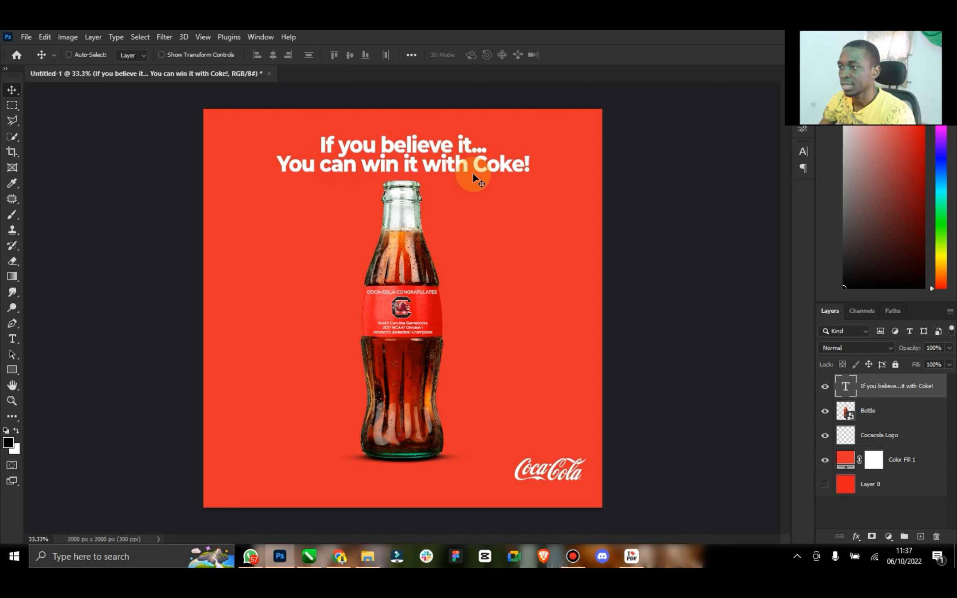
pyautogui.click(205, 55)
pyautogui.moveTo(528, 170); pyautogui.dragTo(488, 167)
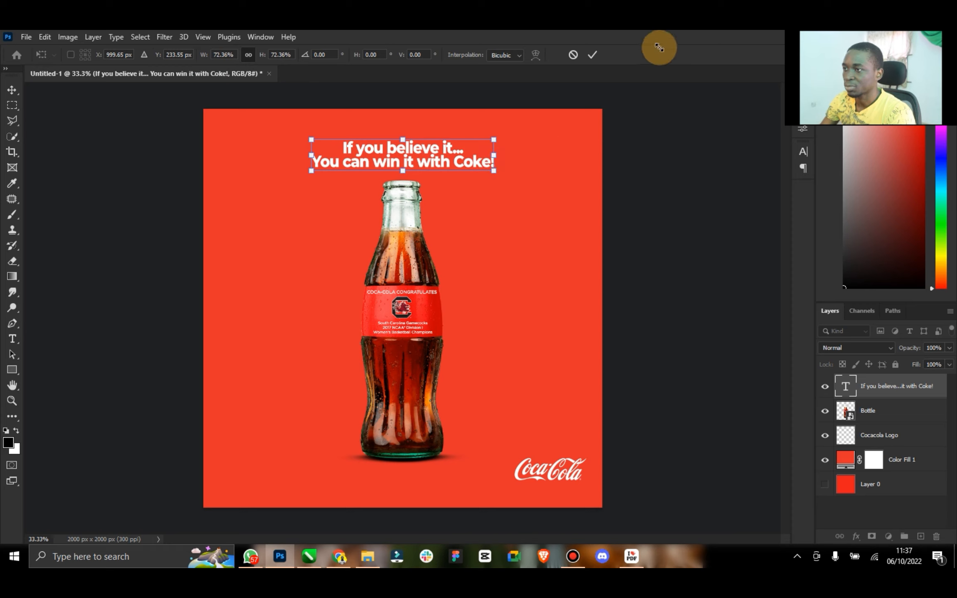
pyautogui.click(593, 54)
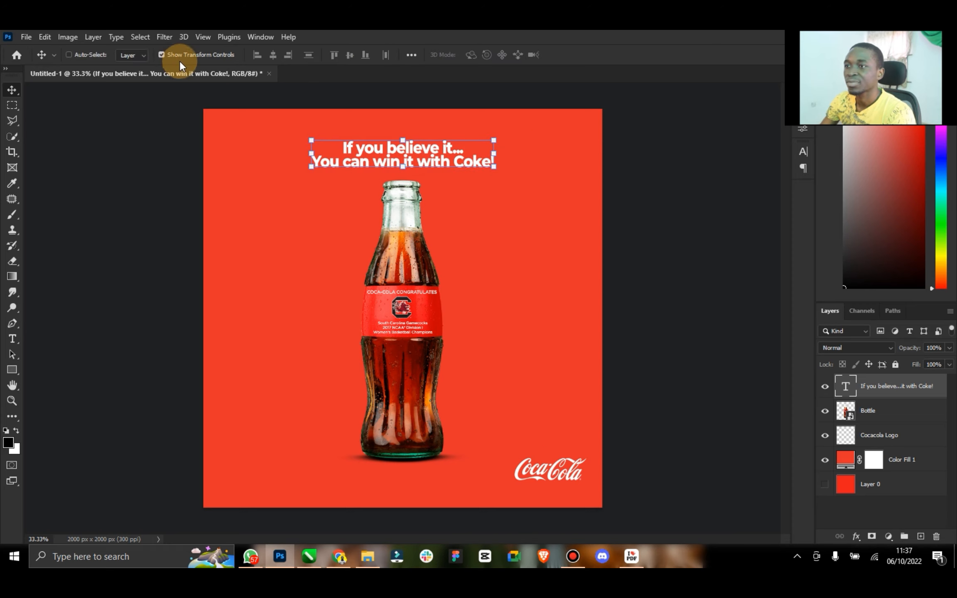
pyautogui.click(185, 57)
# Move the Bottle layer straight down to leave space under the headline, and rasterize the layer.
pyautogui.click(884, 413)
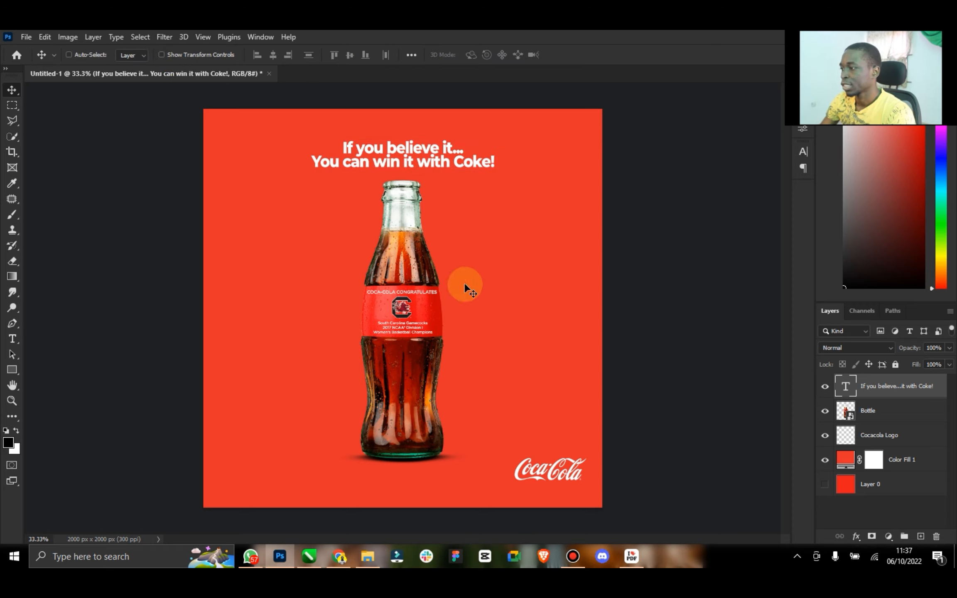
pyautogui.moveTo(411, 246); pyautogui.dragTo(411, 270)
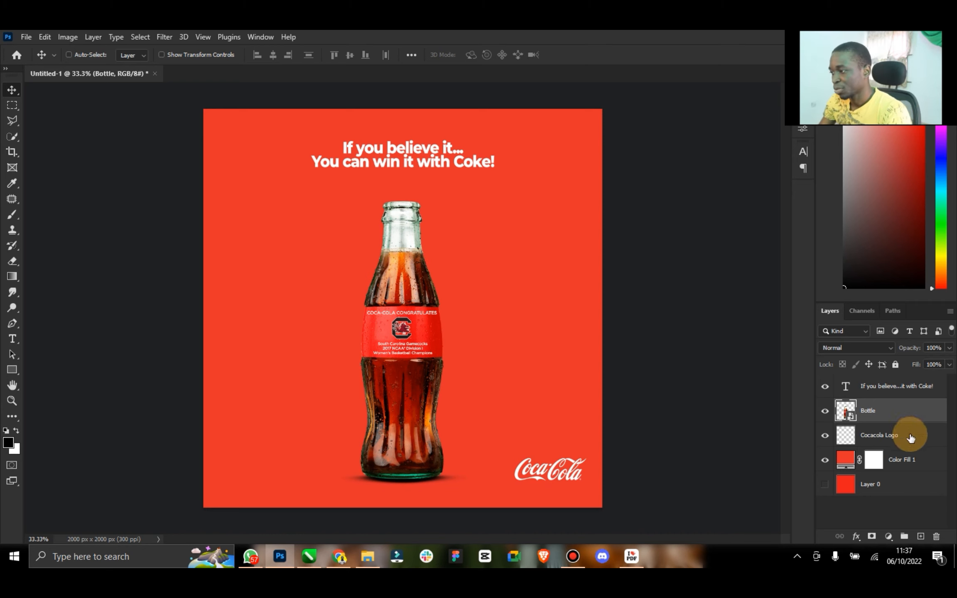
pyautogui.rightClick(899, 412)
pyautogui.click(777, 268)
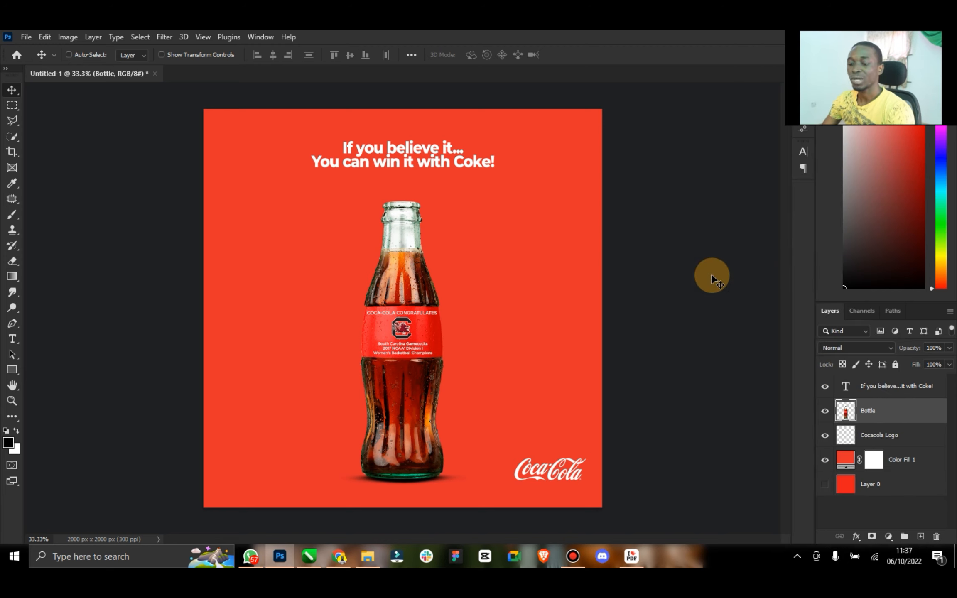
# Load the Bottle layer's outline as a selection and subtract the shadow beneath the base using the Polygonal Lasso.
pyautogui.press('ctrl')
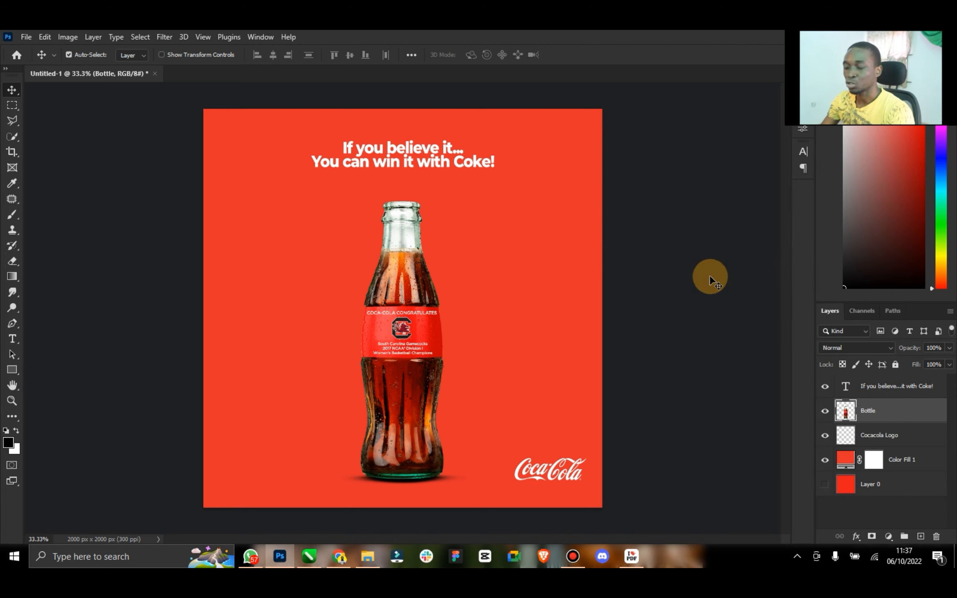
pyautogui.keyDown('ctrl'); pyautogui.click(848, 413); pyautogui.keyUp('ctrl')
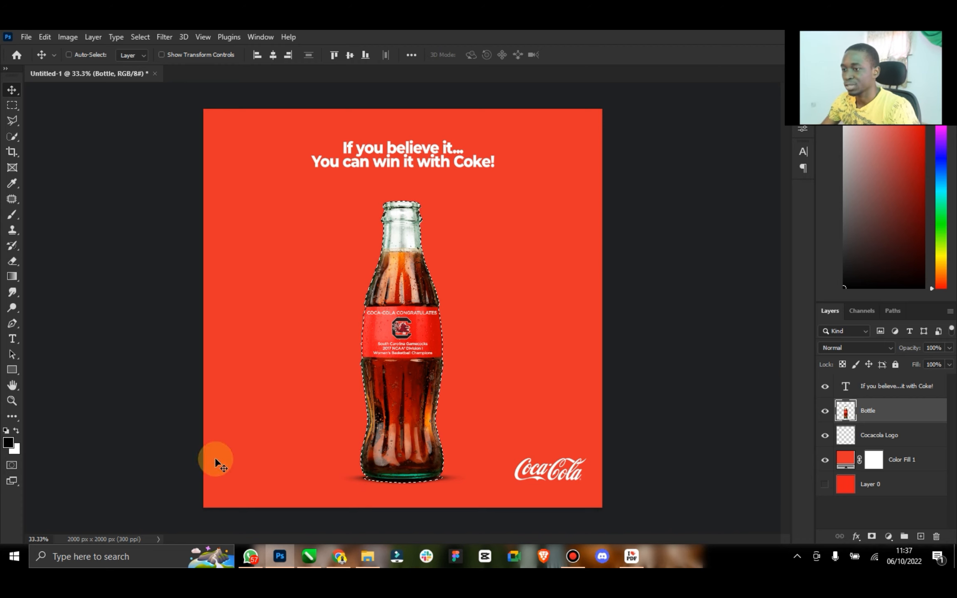
pyautogui.click(12, 402)
pyautogui.moveTo(398, 507)
pyautogui.mouseDown()
pyautogui.moveTo(503, 473)
pyautogui.moveTo(491, 464)
pyautogui.mouseUp()
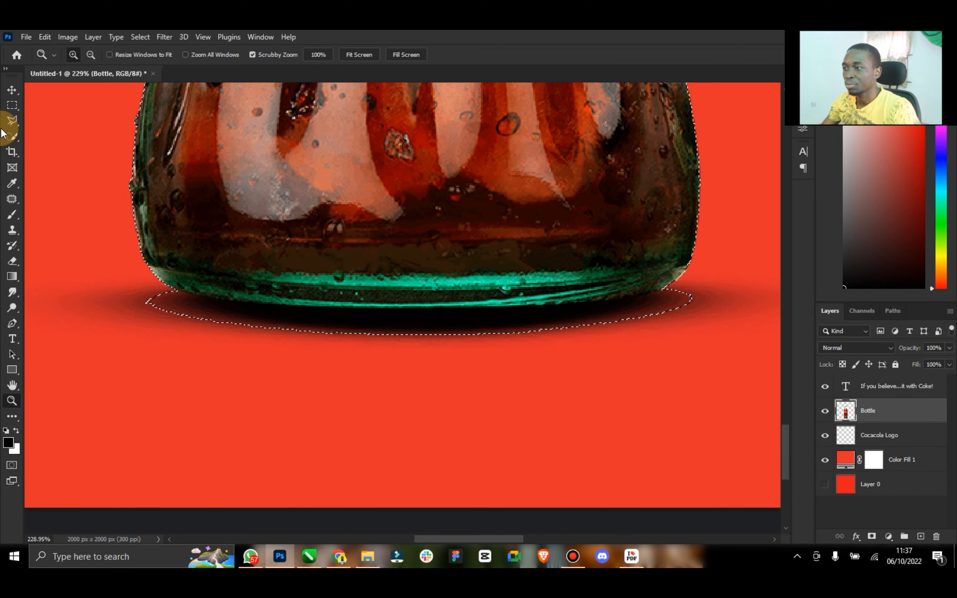
pyautogui.click(14, 121)
pyautogui.click(104, 55)
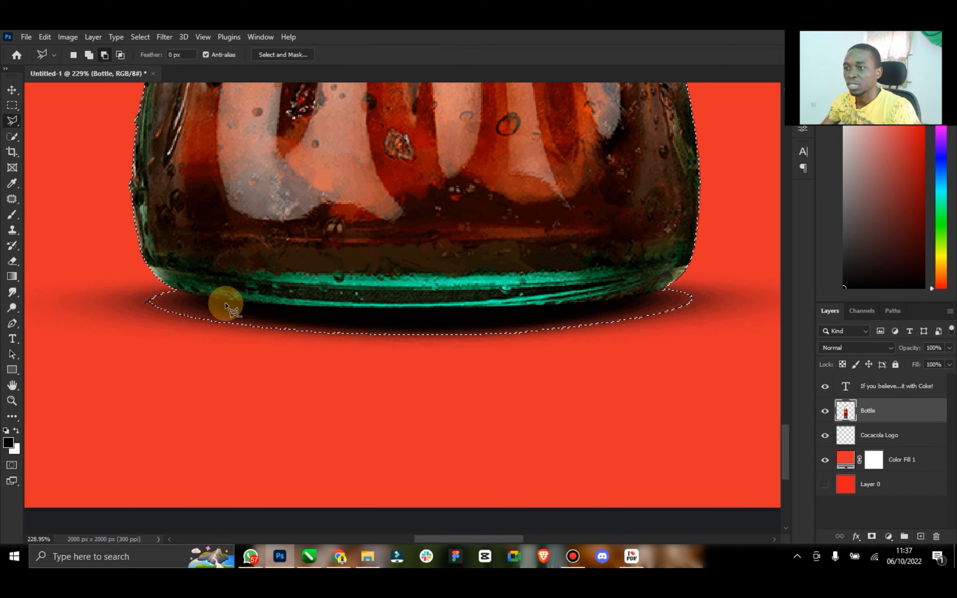
pyautogui.click(157, 286)
pyautogui.click(200, 296)
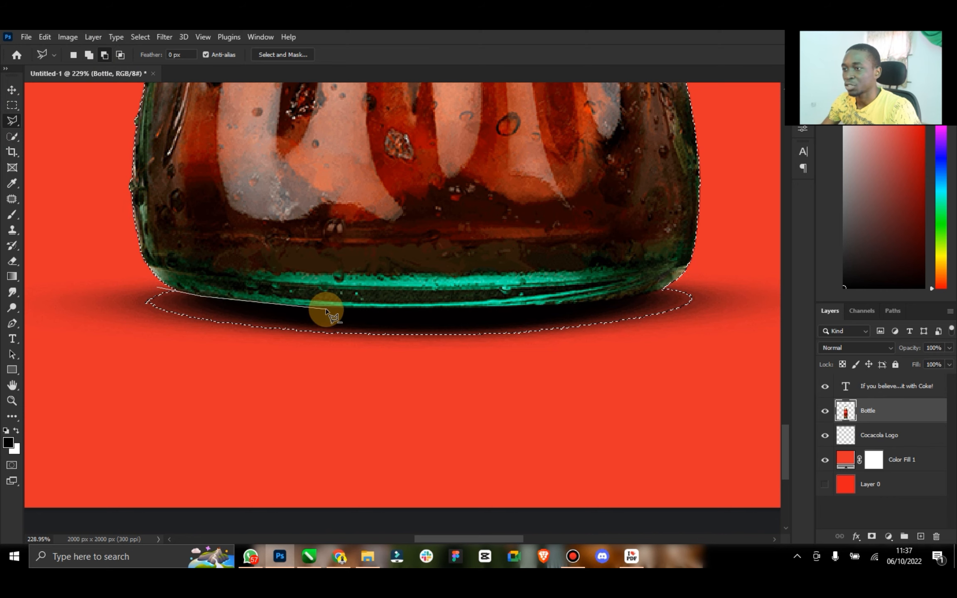
pyautogui.click(326, 310)
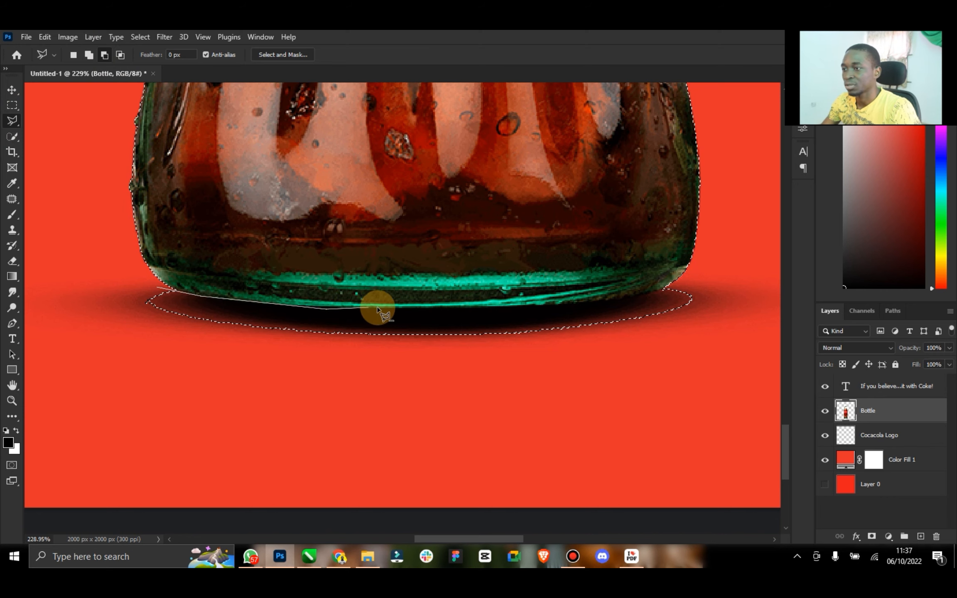
pyautogui.click(616, 301)
pyautogui.click(691, 286)
pyautogui.click(722, 312)
pyautogui.click(352, 429)
pyautogui.doubleClick(110, 321)
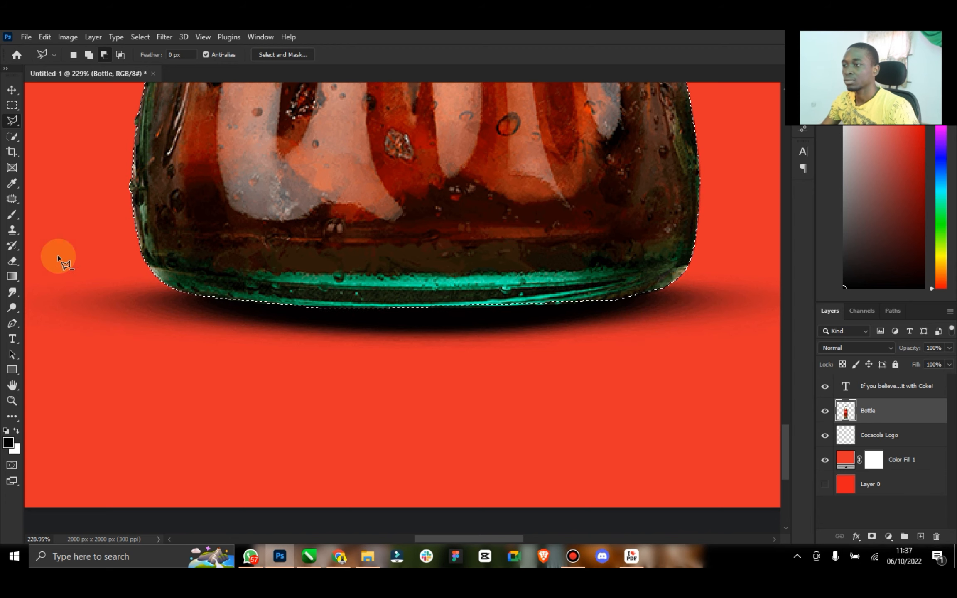
pyautogui.doubleClick(12, 385)
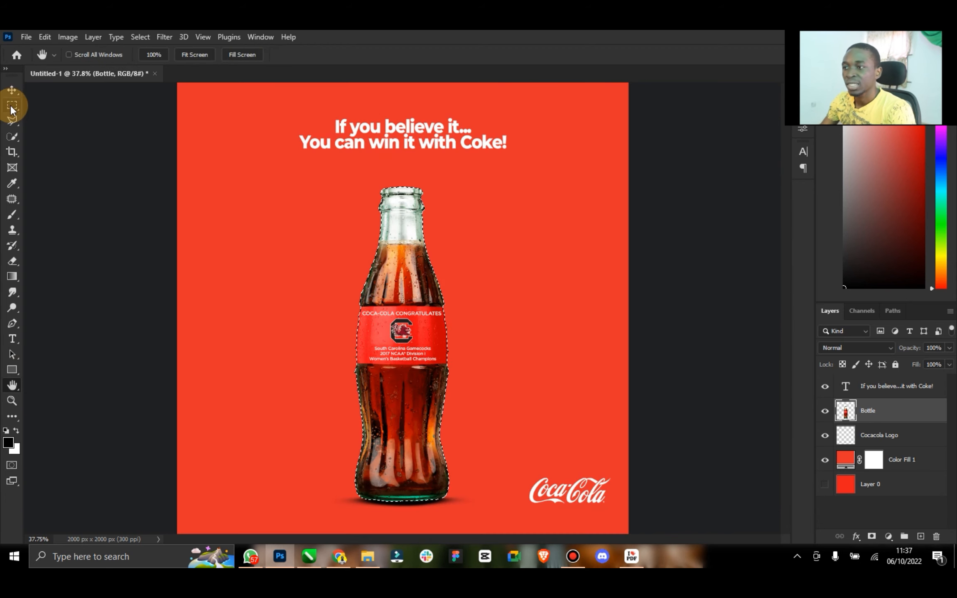
# Create a new layer above Bottle, fill the bottle-shaped selection with the white background colour, and deselect.
pyautogui.click(12, 122)
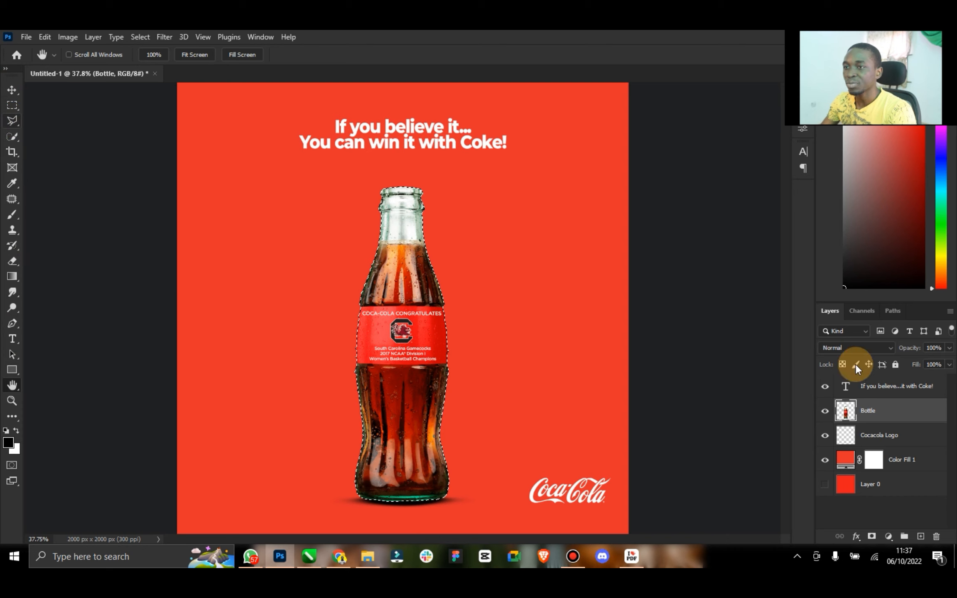
pyautogui.click(921, 538)
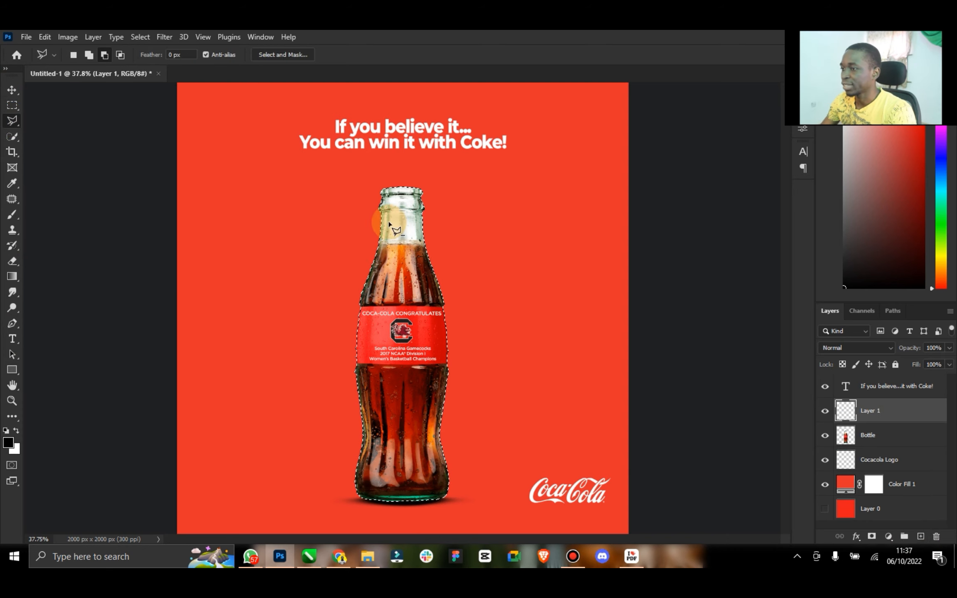
pyautogui.rightClick(406, 263)
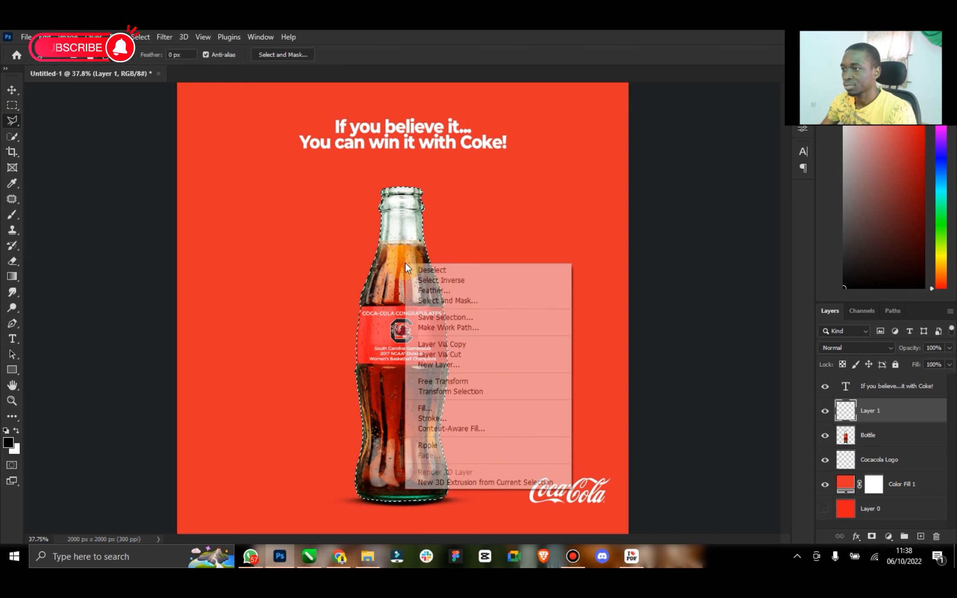
pyautogui.click(439, 406)
pyautogui.click(521, 161)
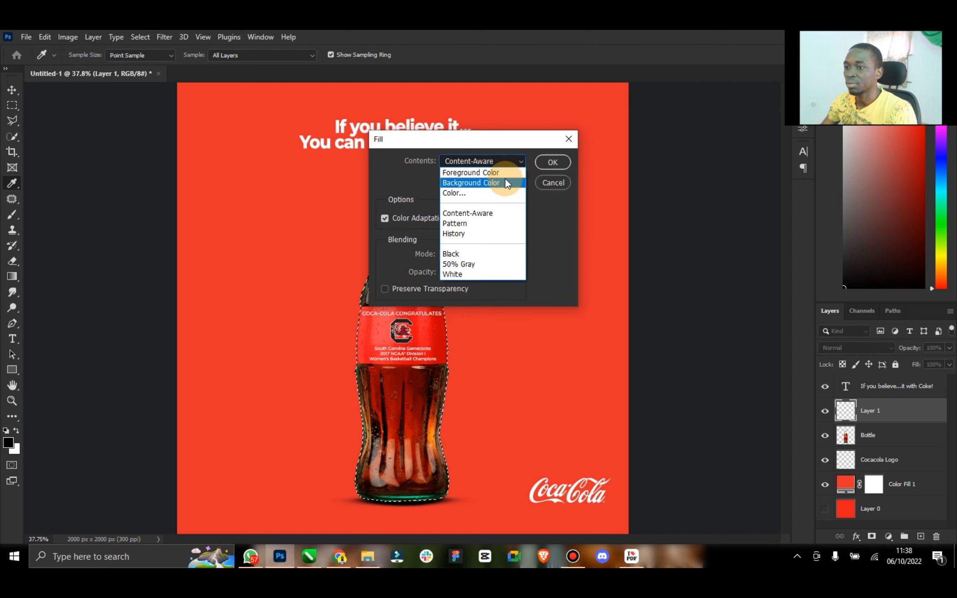
pyautogui.click(503, 180)
pyautogui.click(553, 163)
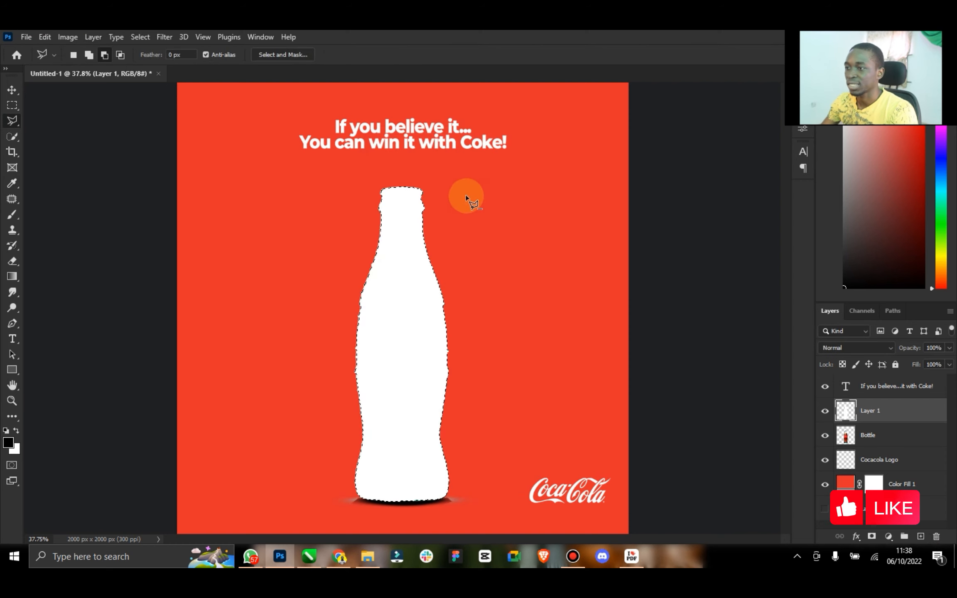
pyautogui.rightClick(457, 203)
pyautogui.click(503, 209)
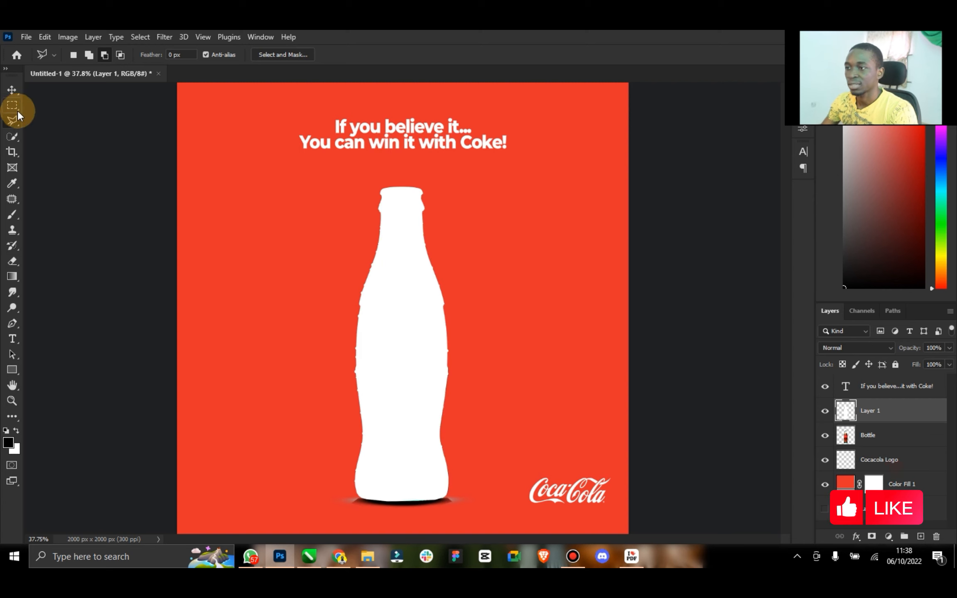
pyautogui.click(8, 86)
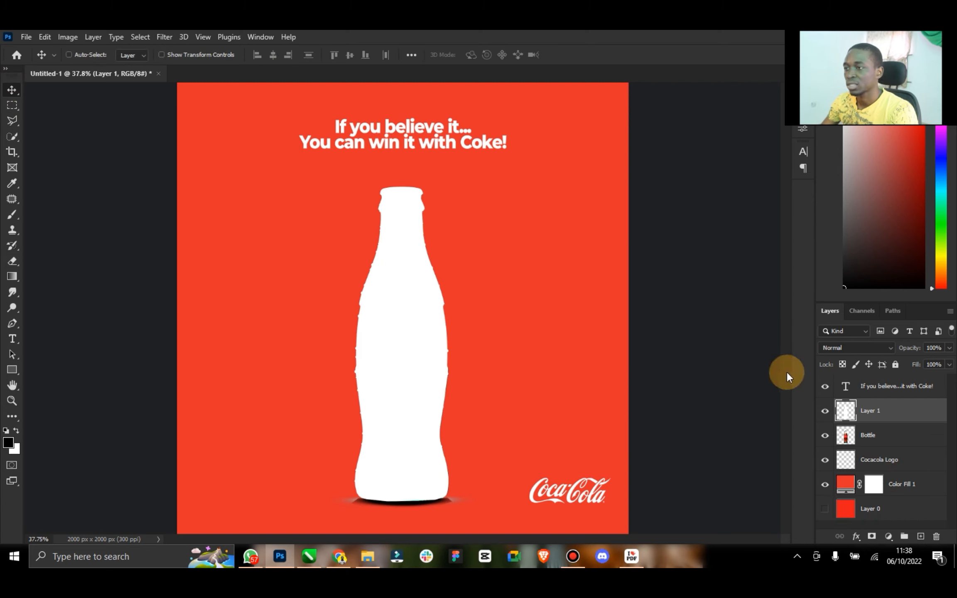
# Hide the Bottle layer, lasso and delete the leftover shadow traces around the white silhouette's base on Layer 1, and deselect.
pyautogui.click(826, 437)
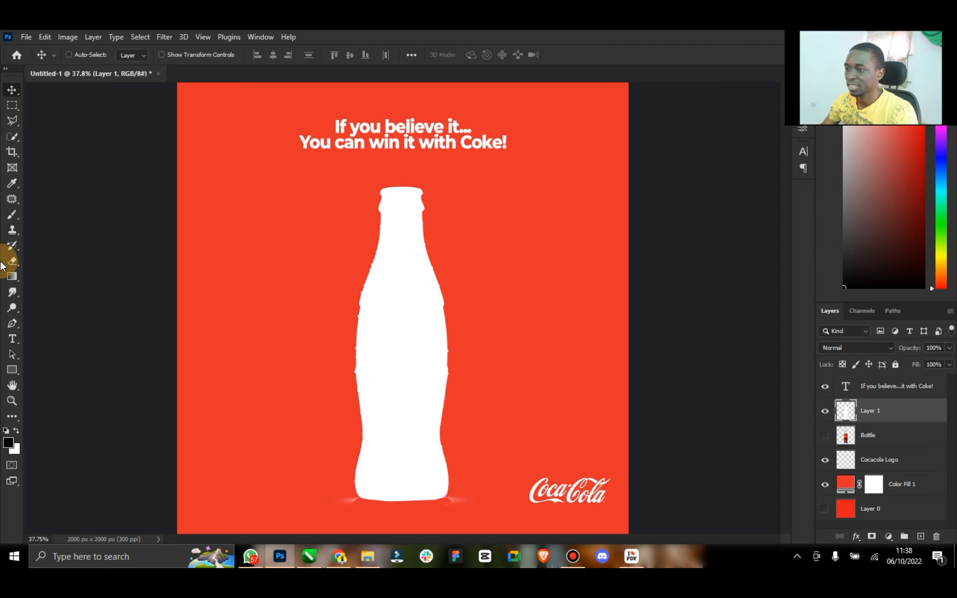
pyautogui.click(12, 125)
pyautogui.click(329, 493)
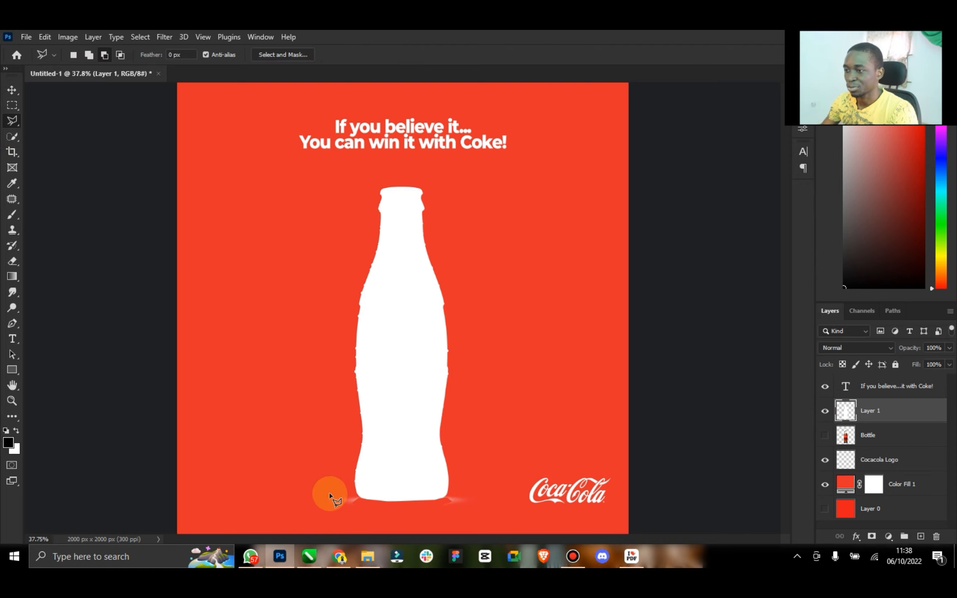
pyautogui.click(354, 491)
pyautogui.click(396, 503)
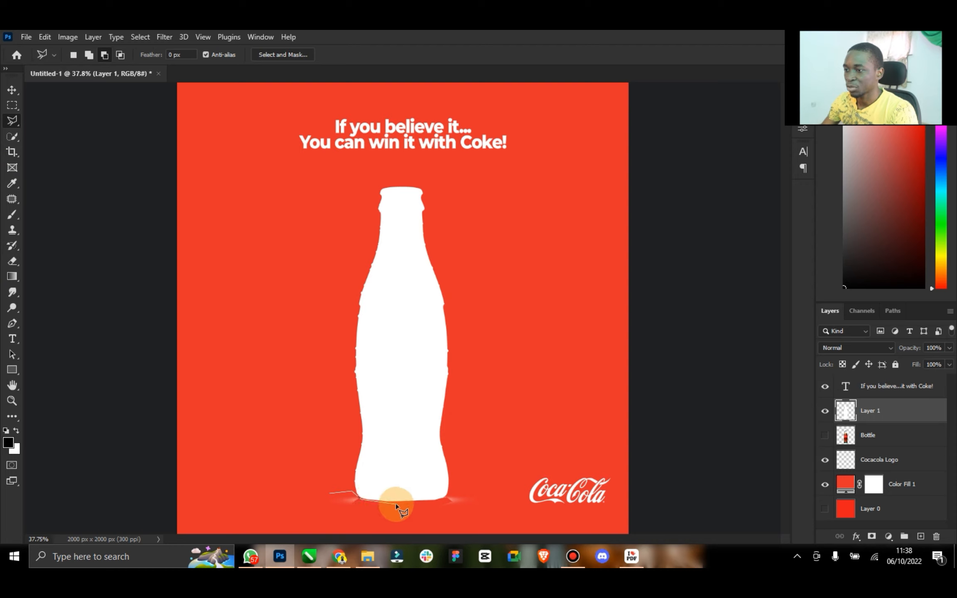
pyautogui.click(447, 498)
pyautogui.click(484, 493)
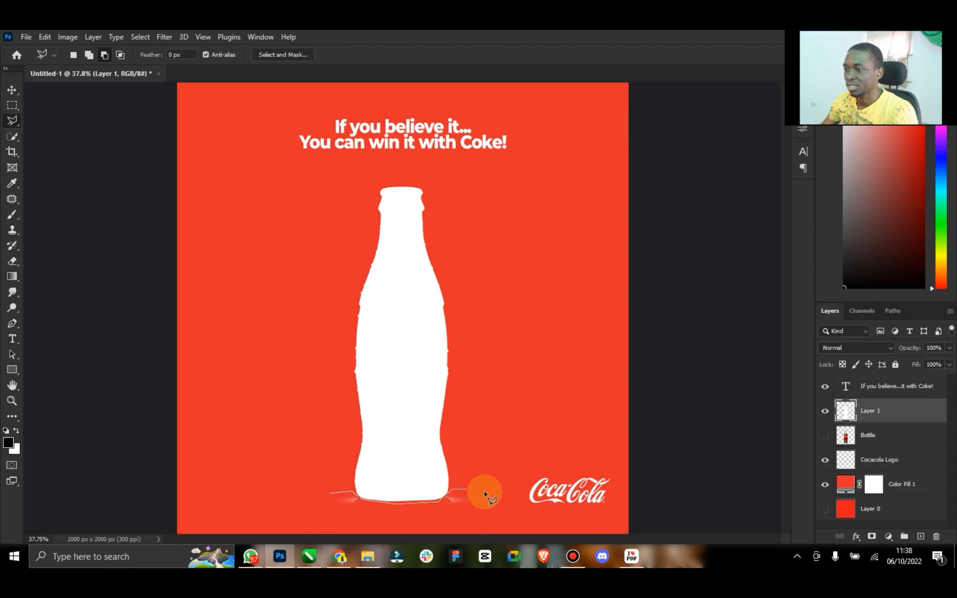
pyautogui.click(483, 517)
pyautogui.doubleClick(269, 516)
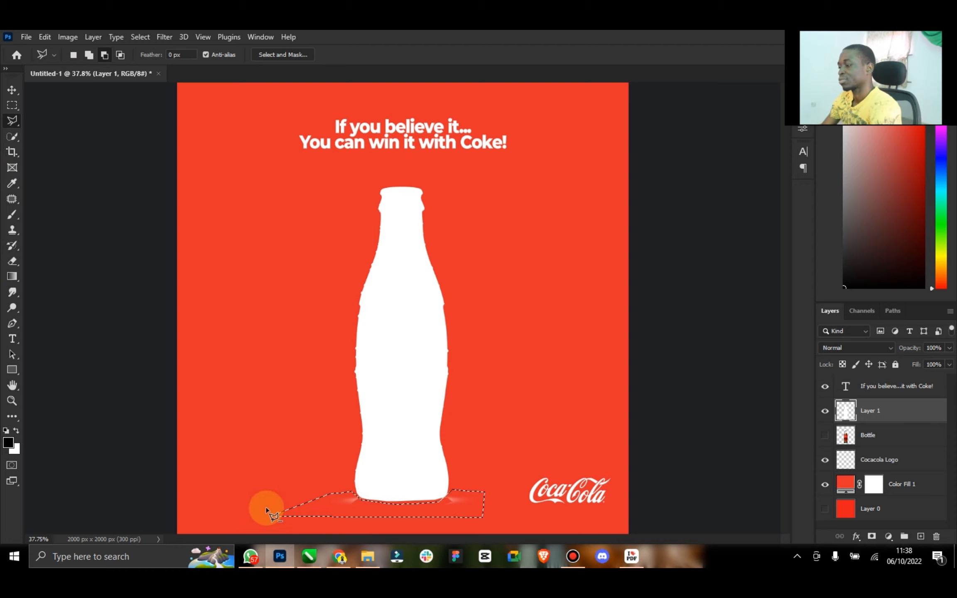
pyautogui.rightClick(311, 369)
pyautogui.click(361, 148)
# Load the white bottle silhouette on Layer 1 as a selection and activate the Polygonal Lasso tool.
pyautogui.click(11, 89)
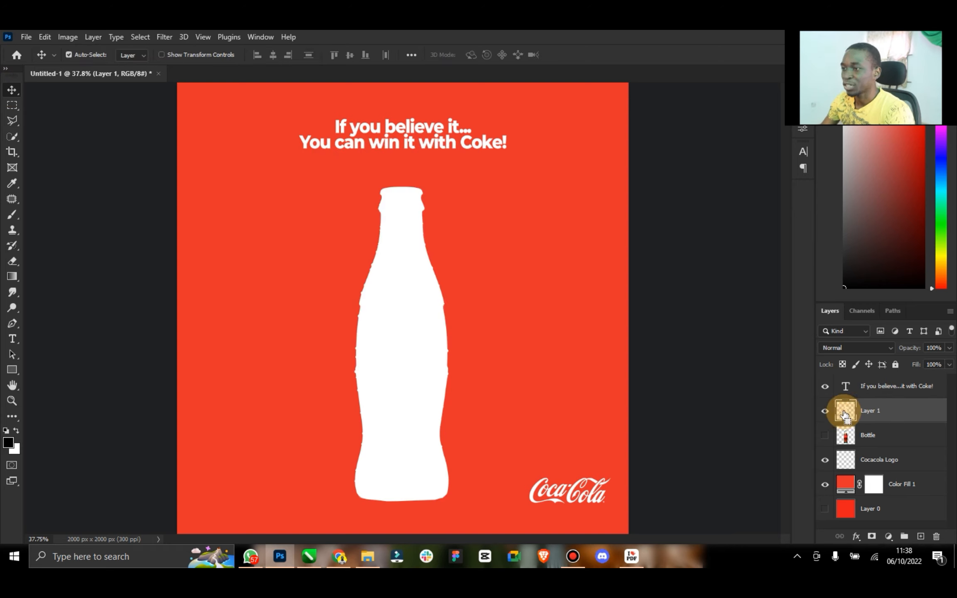
pyautogui.keyDown('ctrl'); pyautogui.click(845, 411); pyautogui.keyUp('ctrl')
pyautogui.click(13, 120)
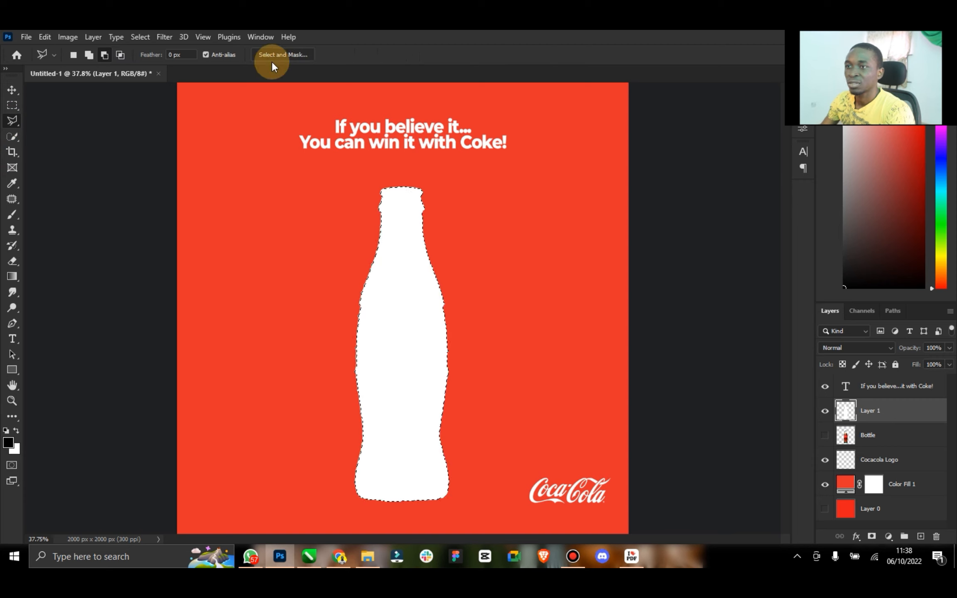
# Refine the bottle selection with Select and Mask, using Smooth 26 and Contrast 30%, and output it as a new masked layer.
pyautogui.click(274, 55)
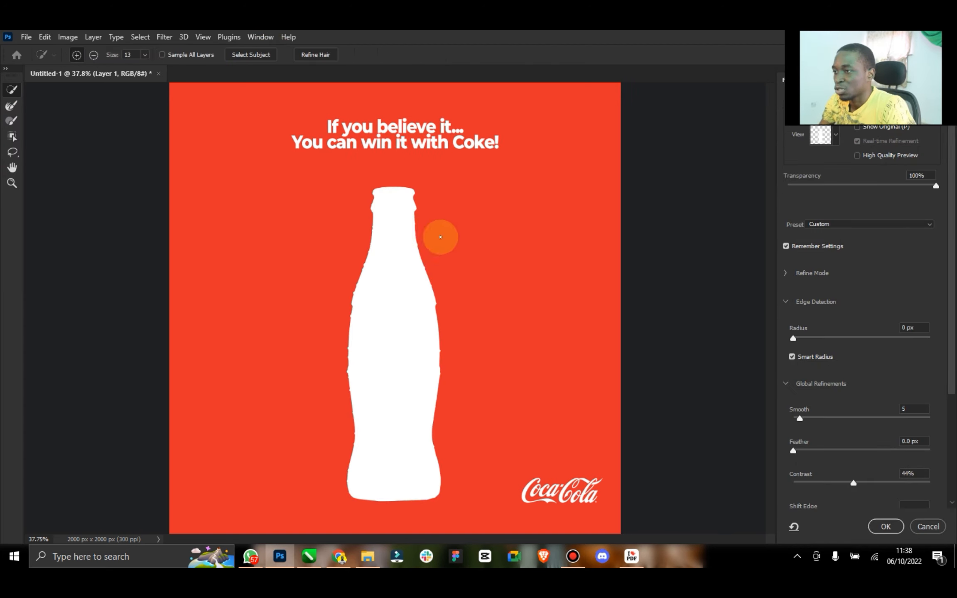
pyautogui.moveTo(825, 418); pyautogui.dragTo(825, 418)
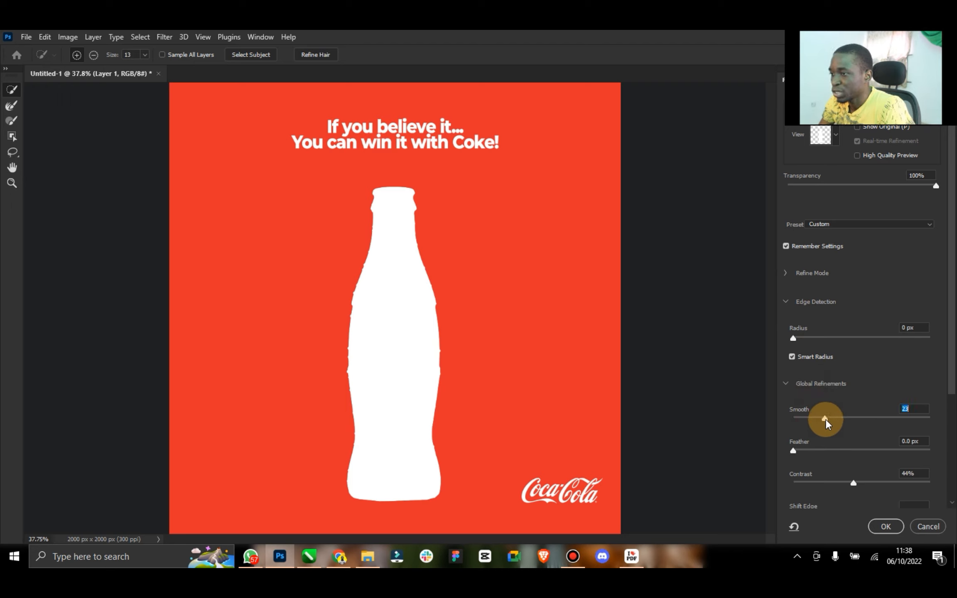
pyautogui.click(834, 482)
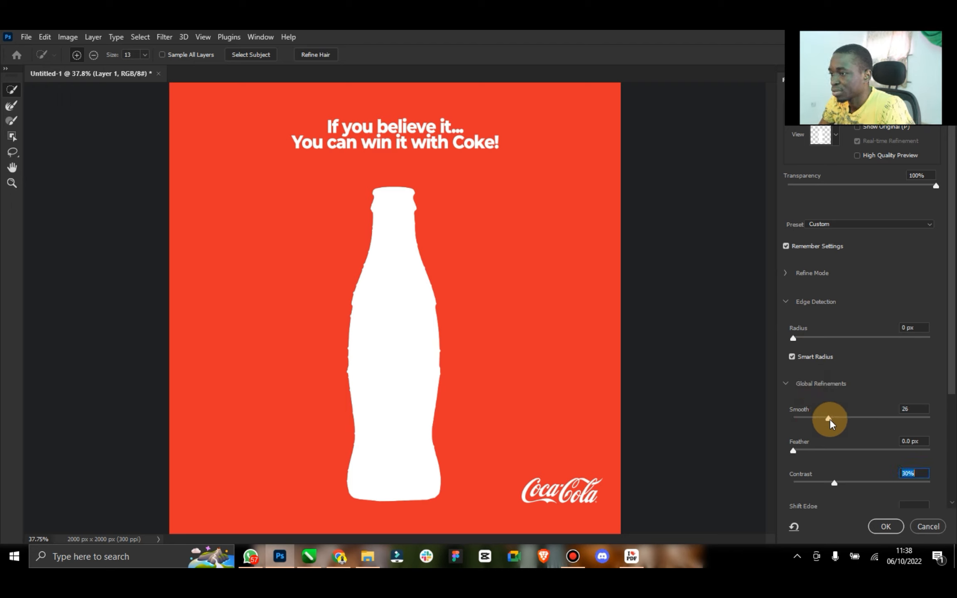
pyautogui.click(829, 419)
pyautogui.click(883, 524)
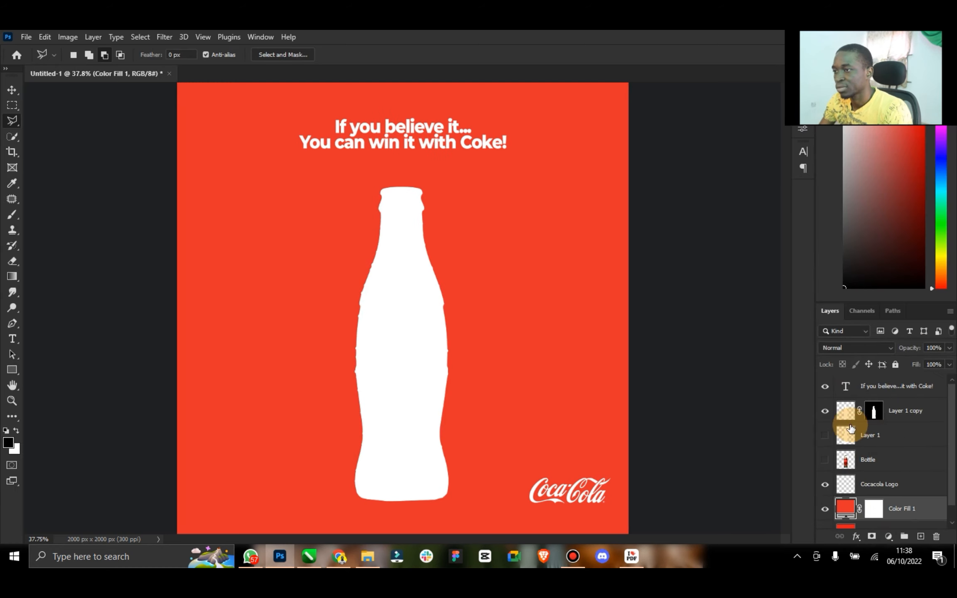
# Check the Layer 1 copy by toggling its visibility and permanently apply its layer mask.
pyautogui.click(826, 411)
pyautogui.click(826, 411)
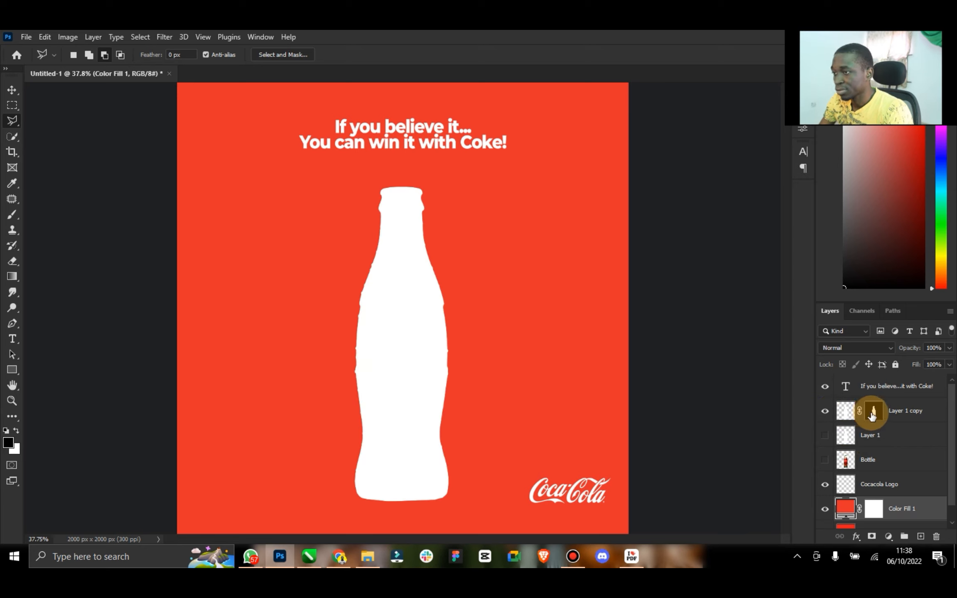
pyautogui.rightClick(873, 414)
pyautogui.click(895, 452)
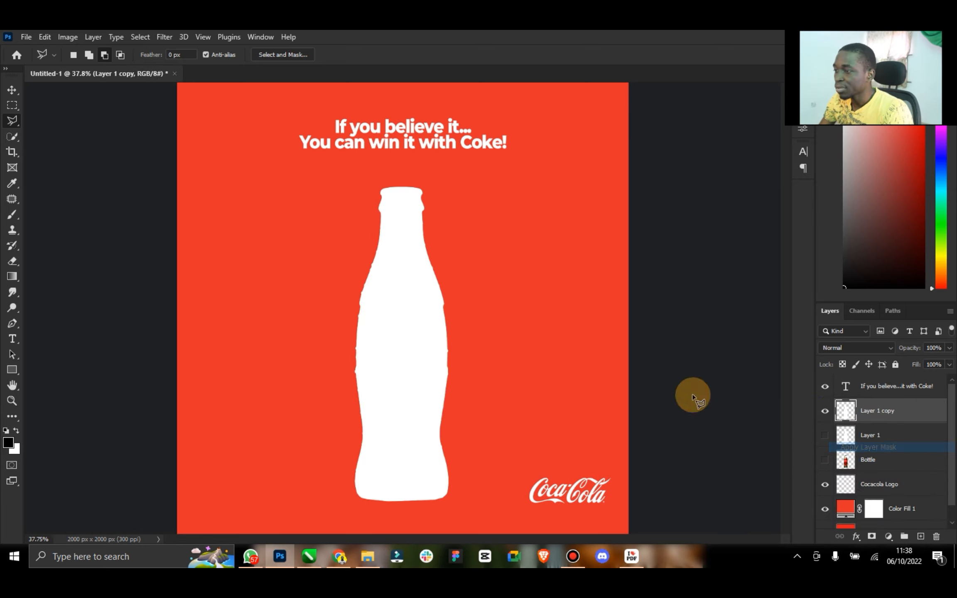
# Delete the hidden Layer 1 and briefly preview the Bottle layer, leaving it hidden.
pyautogui.click(11, 90)
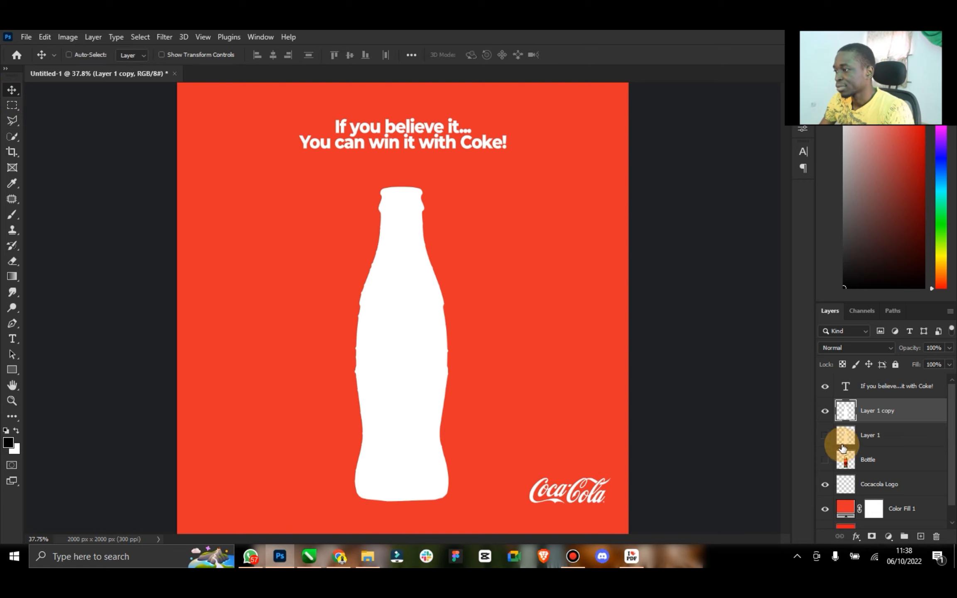
pyautogui.click(894, 434)
pyautogui.press('Delete')
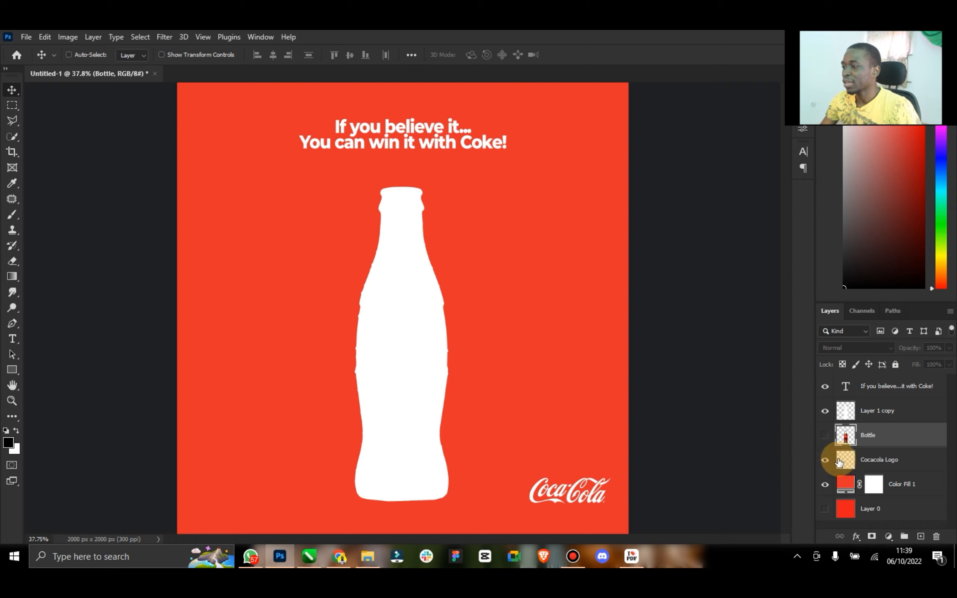
pyautogui.click(826, 443)
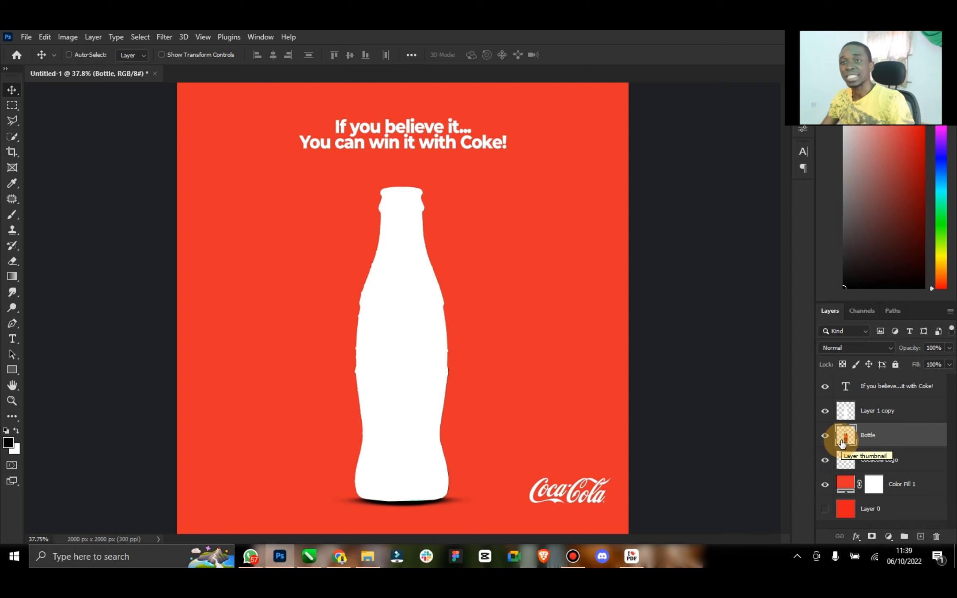
pyautogui.click(824, 435)
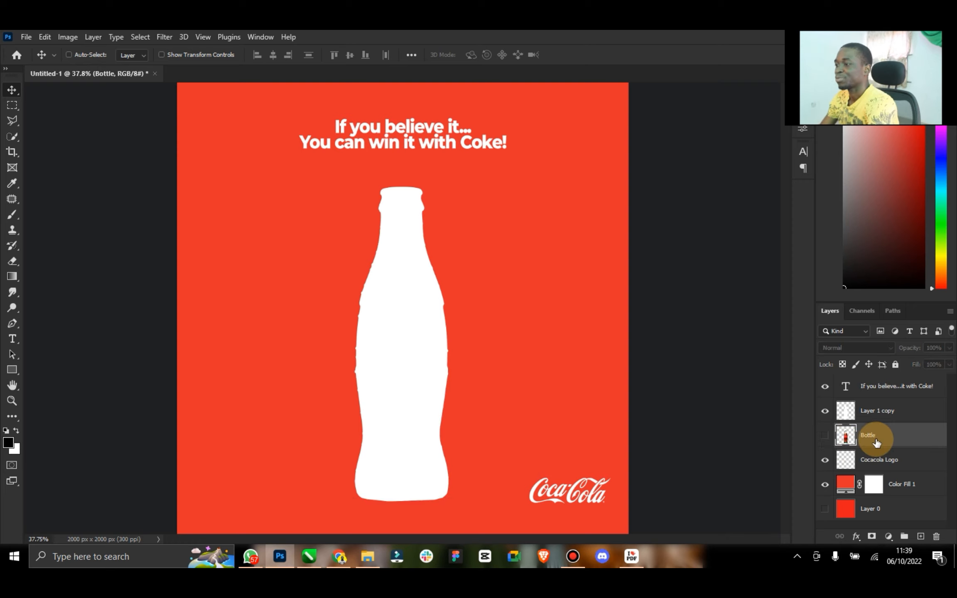
# Rename the Layer 1 copy layer to "Silhoeutte".
pyautogui.doubleClick(882, 412)
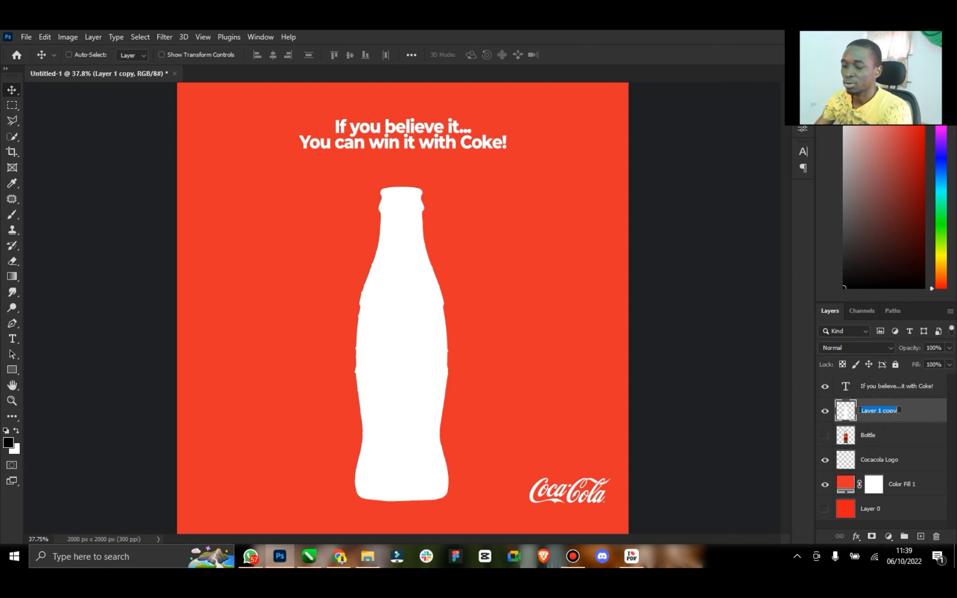
pyautogui.write('Silho')
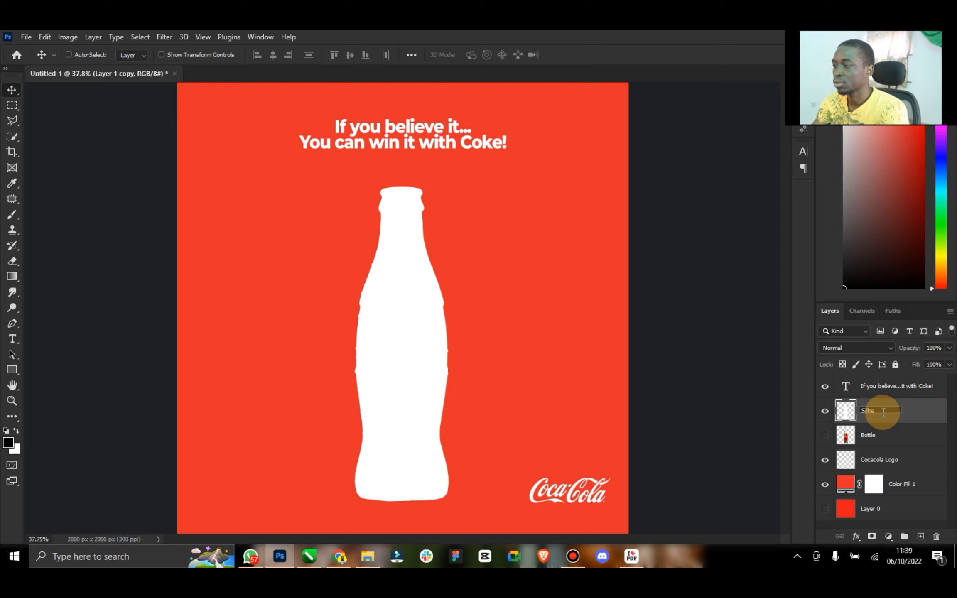
pyautogui.write('eu')
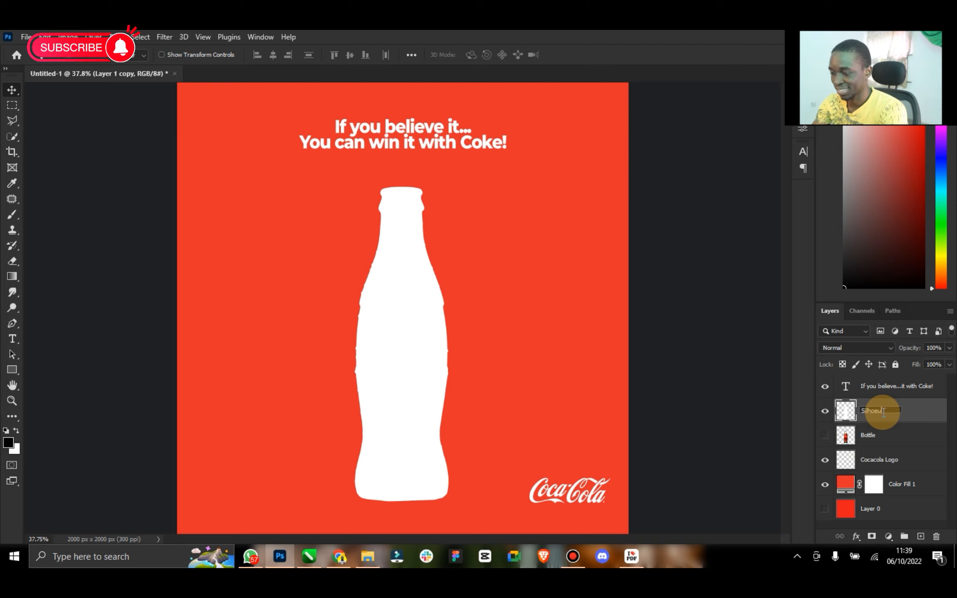
pyautogui.write('th')
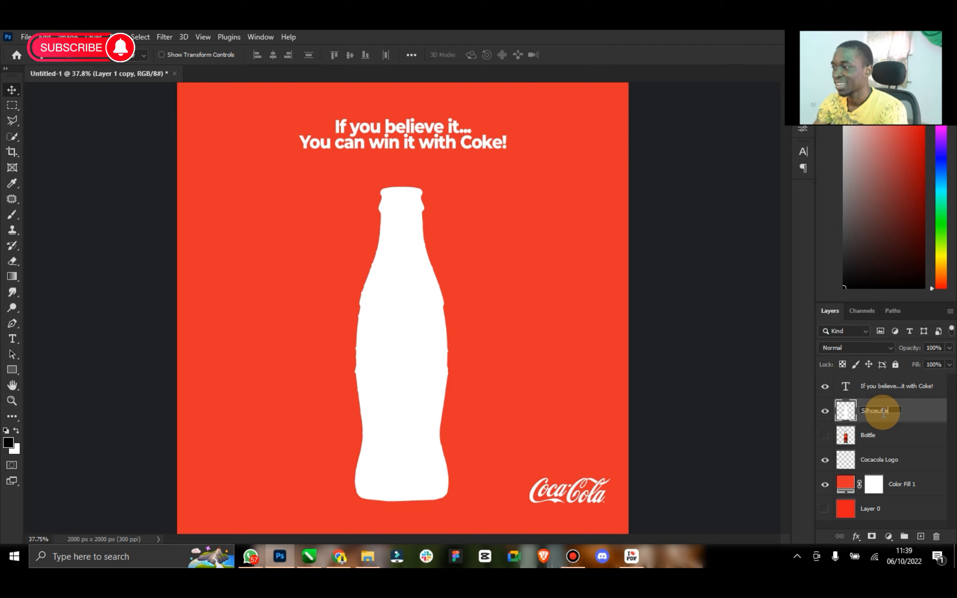
pyautogui.press('Return')
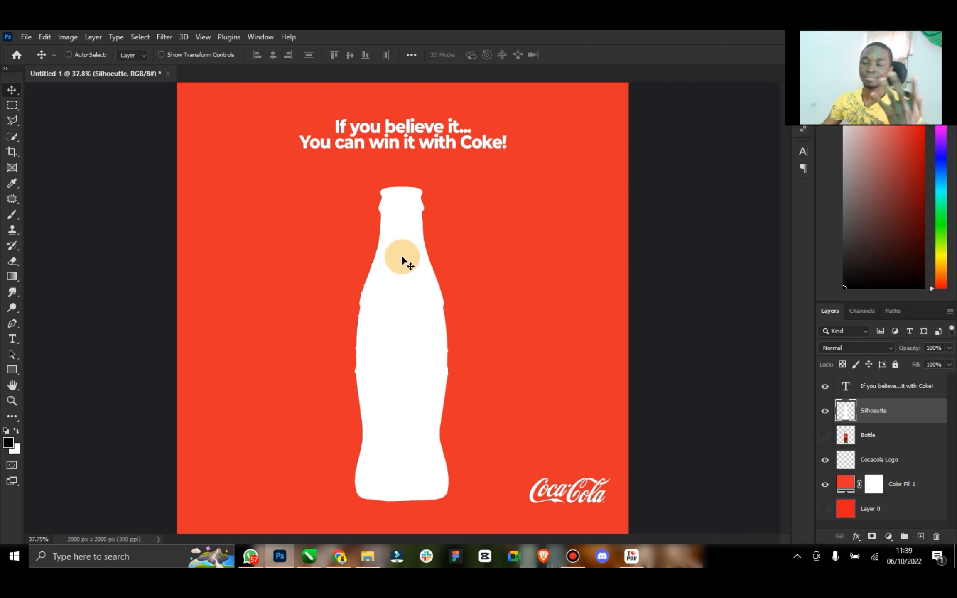
# Load the bottle silhouette as a selection and fill that area with black on the Color Fill 1 layer mask.
pyautogui.keyDown('ctrl'); pyautogui.click(848, 415); pyautogui.keyUp('ctrl')
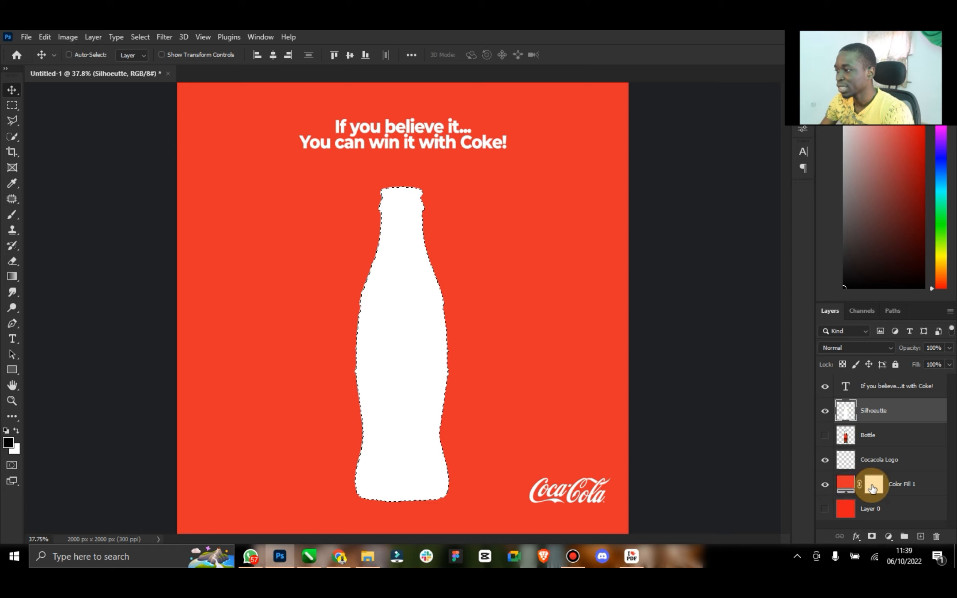
pyautogui.click(874, 485)
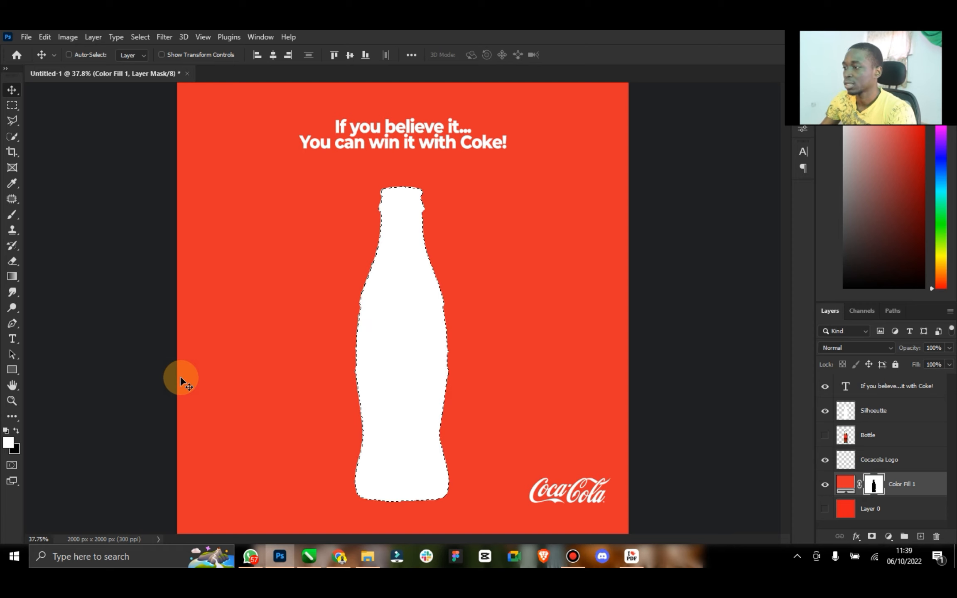
pyautogui.press('ctrl')
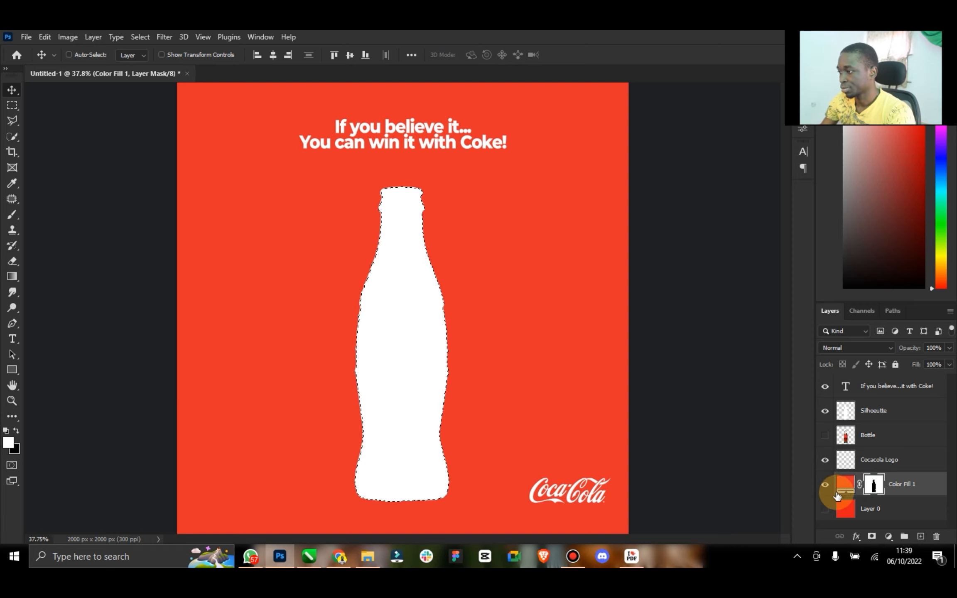
# Hide the Silhoeutte layer, preview the bottle cutout with and without Layer 0, and clear the selection.
pyautogui.click(827, 511)
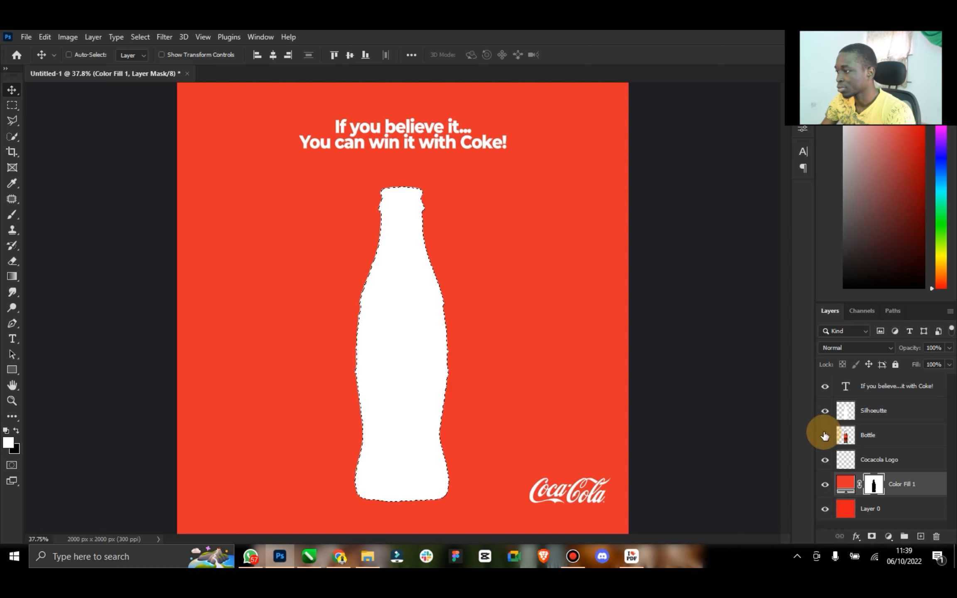
pyautogui.click(825, 411)
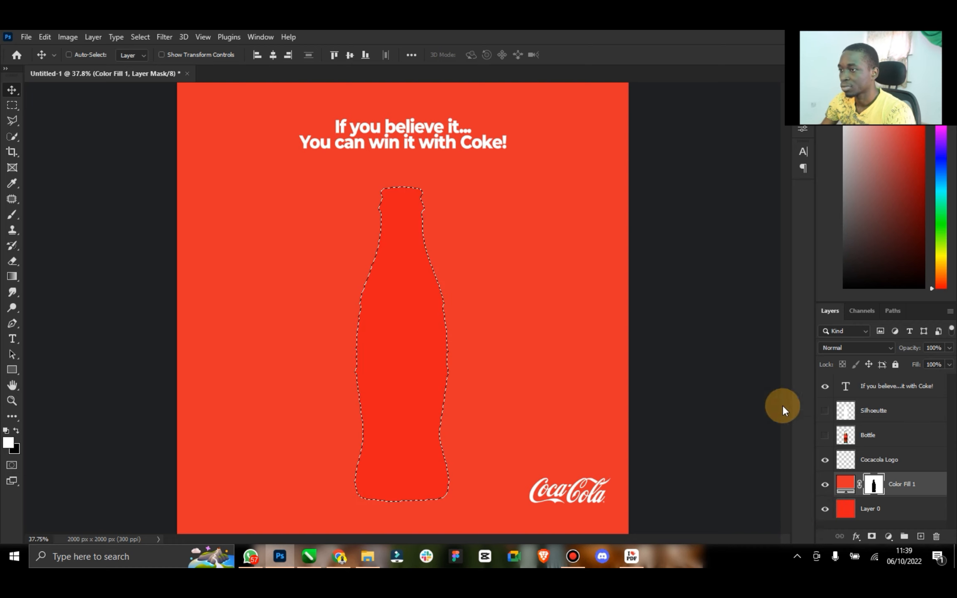
pyautogui.click(825, 509)
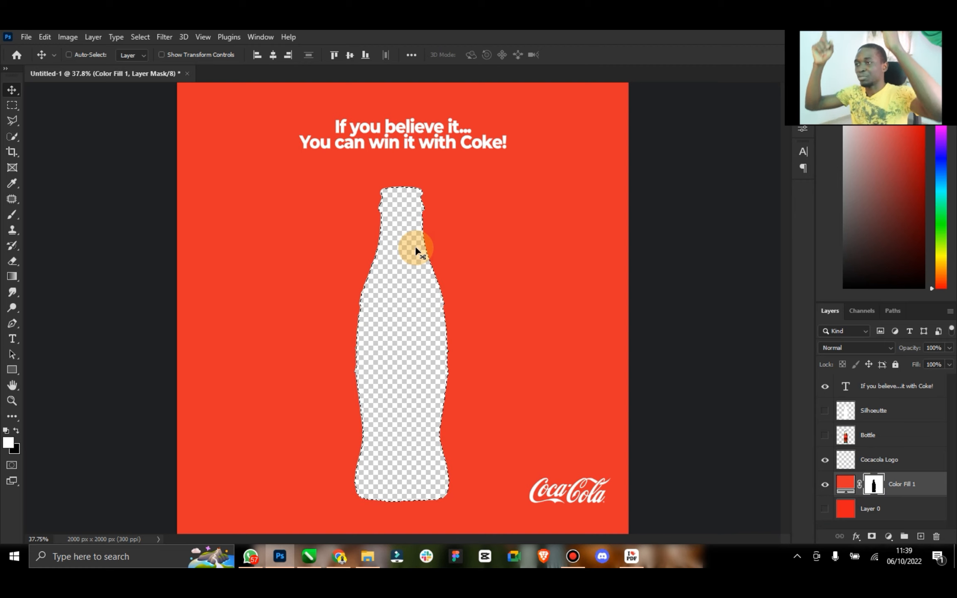
pyautogui.click(160, 38)
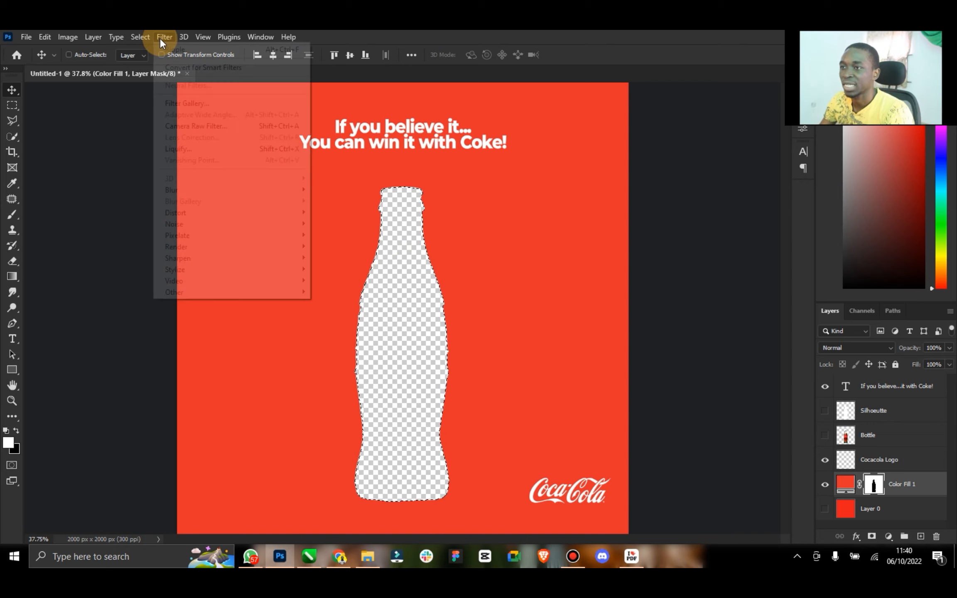
pyautogui.click(145, 37)
pyautogui.click(159, 58)
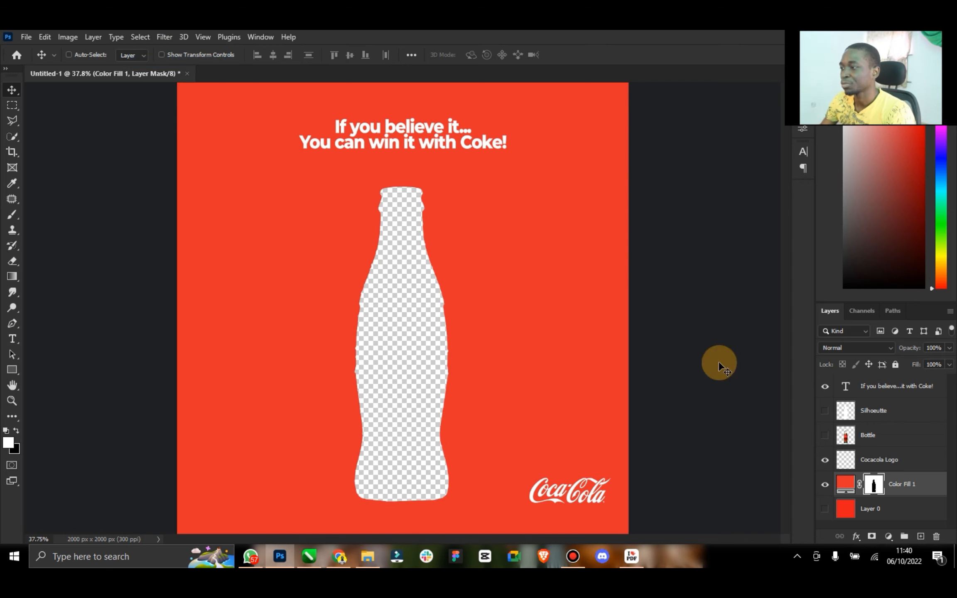
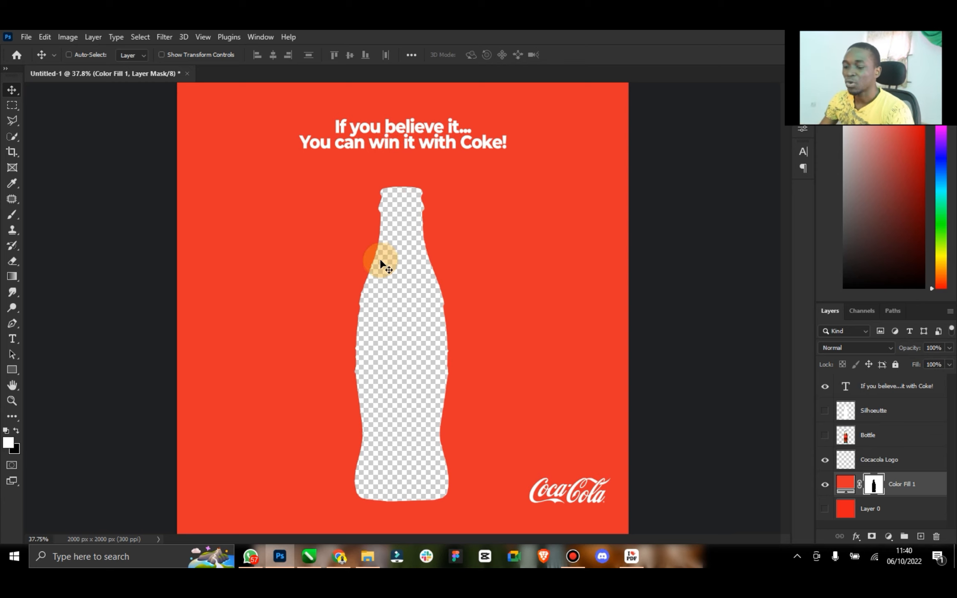
# Save the document in Photoshop format under the file name "Coke Advert".
pyautogui.hotkey('ctrl', 's')
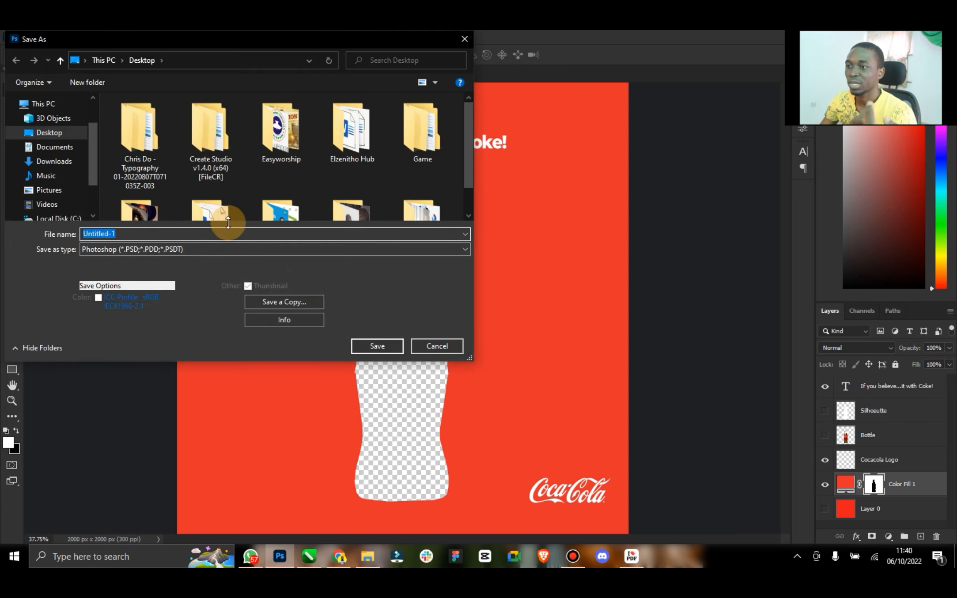
pyautogui.write('Coke Advert')
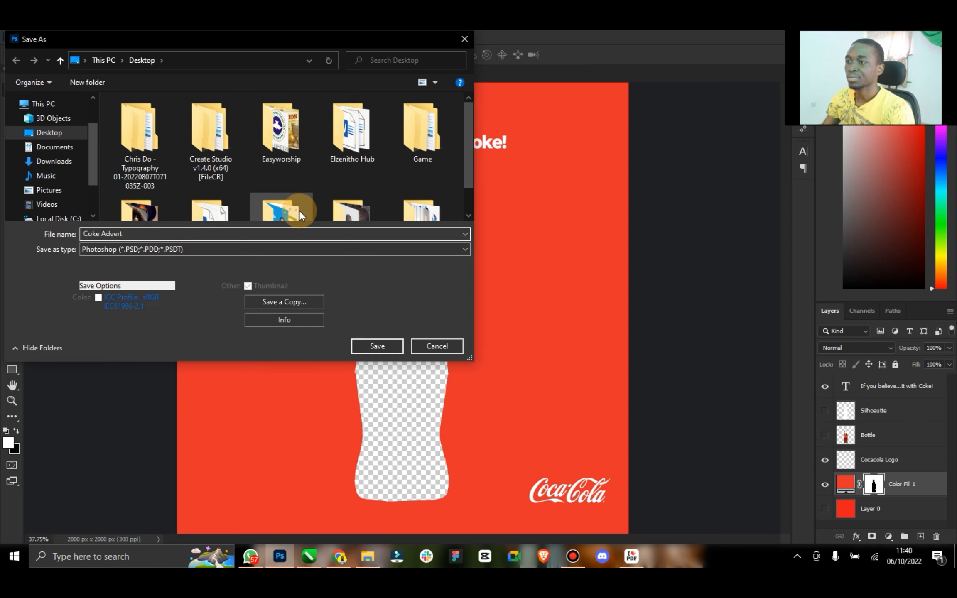
pyautogui.scroll(-1, 299, 211)
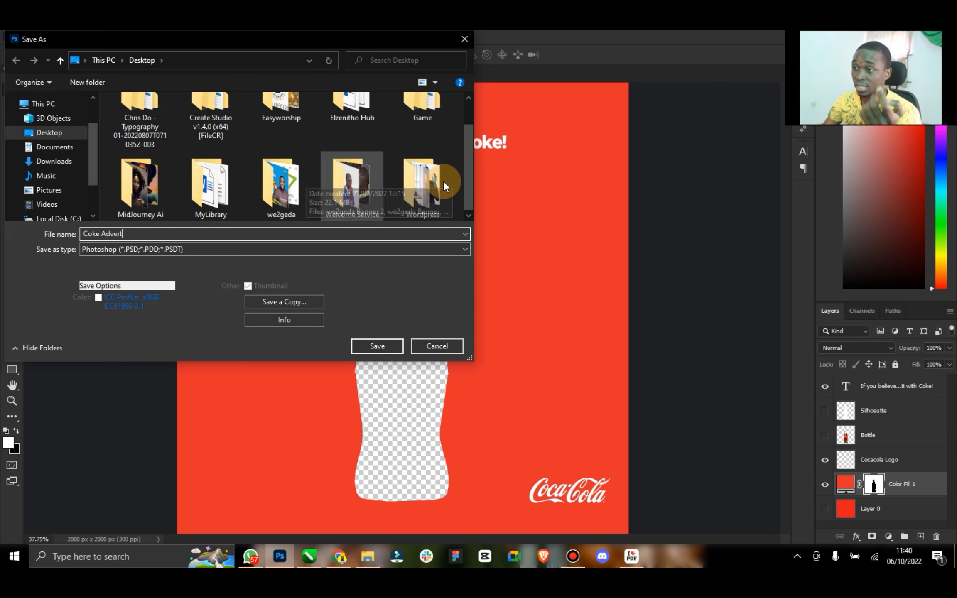
pyautogui.moveTo(474, 159); pyautogui.dragTo(470, 141)
pyautogui.scroll(1, 470, 133)
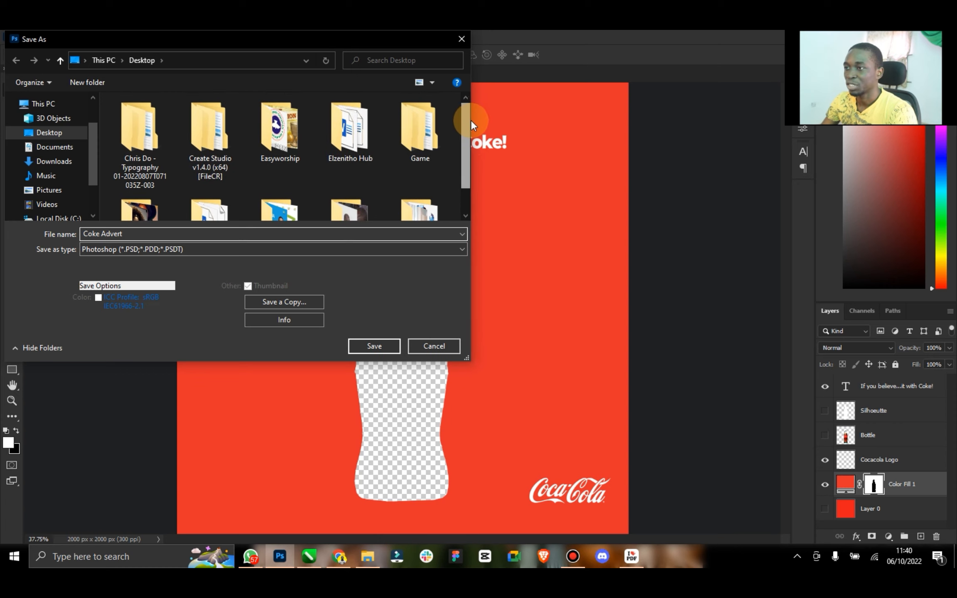
pyautogui.click(364, 133)
pyautogui.doubleClick(369, 171)
pyautogui.doubleClick(418, 128)
pyautogui.click(382, 339)
pyautogui.click(598, 175)
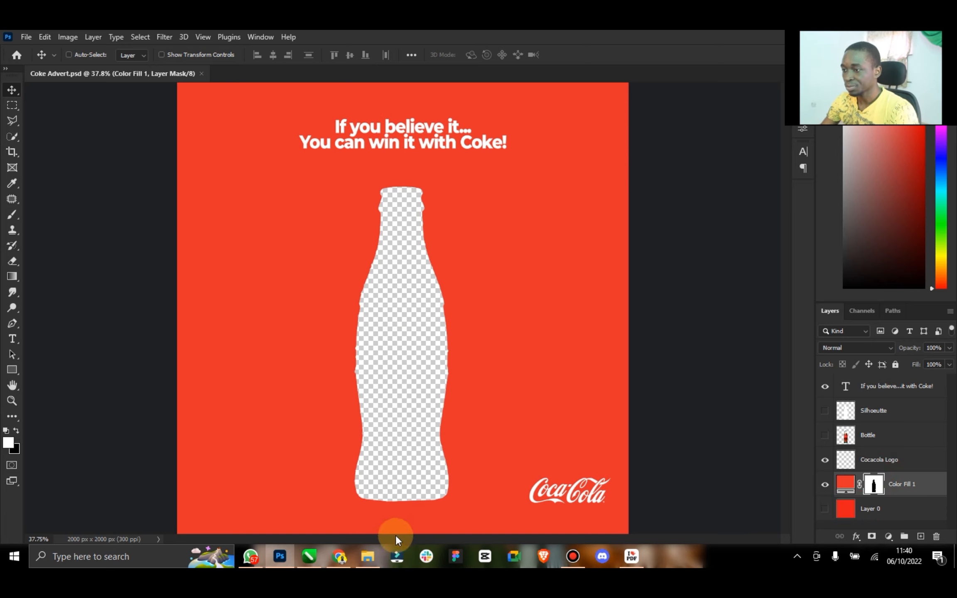
# Switch to Chrome, search PNGWing for "bubble" and maximize the browser window.
pyautogui.click(339, 555)
pyautogui.click(181, 198)
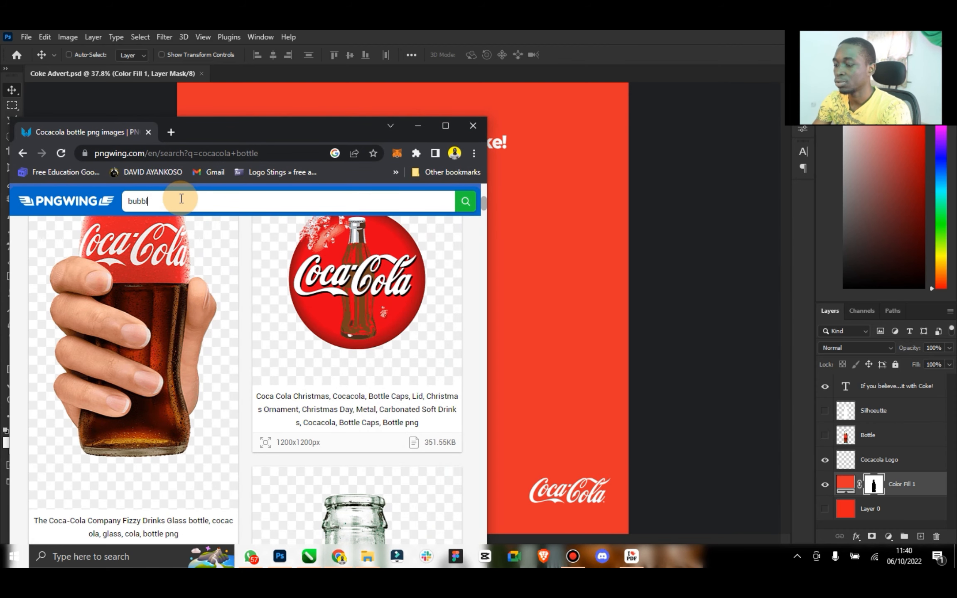
pyautogui.write('bubble')
pyautogui.press('Return')
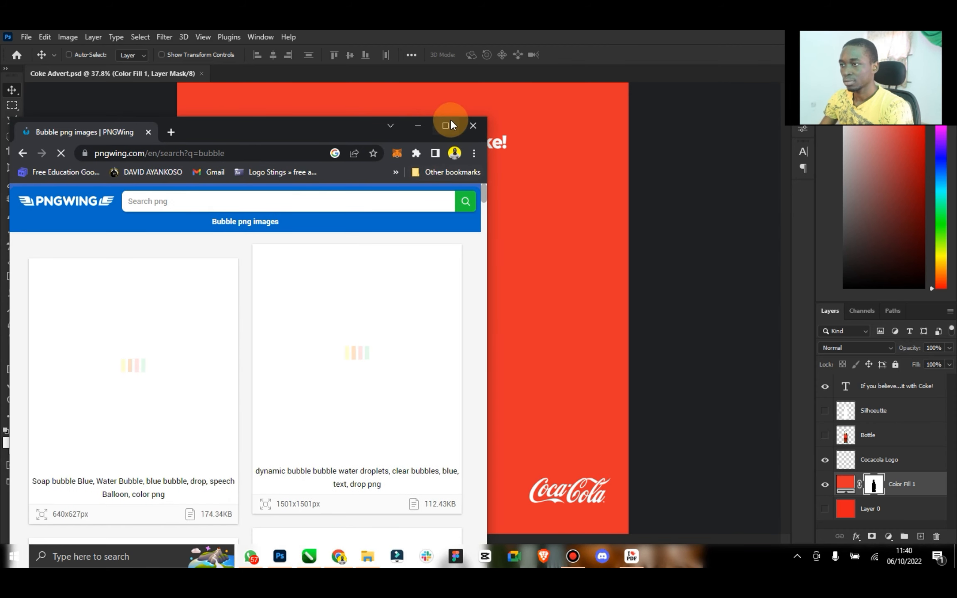
pyautogui.click(445, 126)
# Open the "dynamic bubble bubble water droplets" image from the results and download its PNG.
pyautogui.click(420, 303)
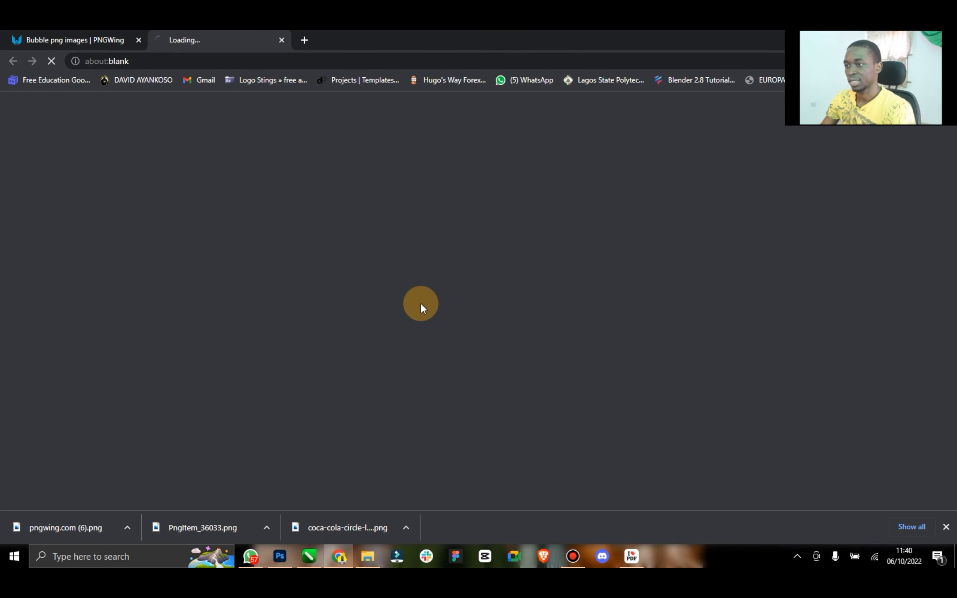
pyautogui.scroll(-10, 452, 392)
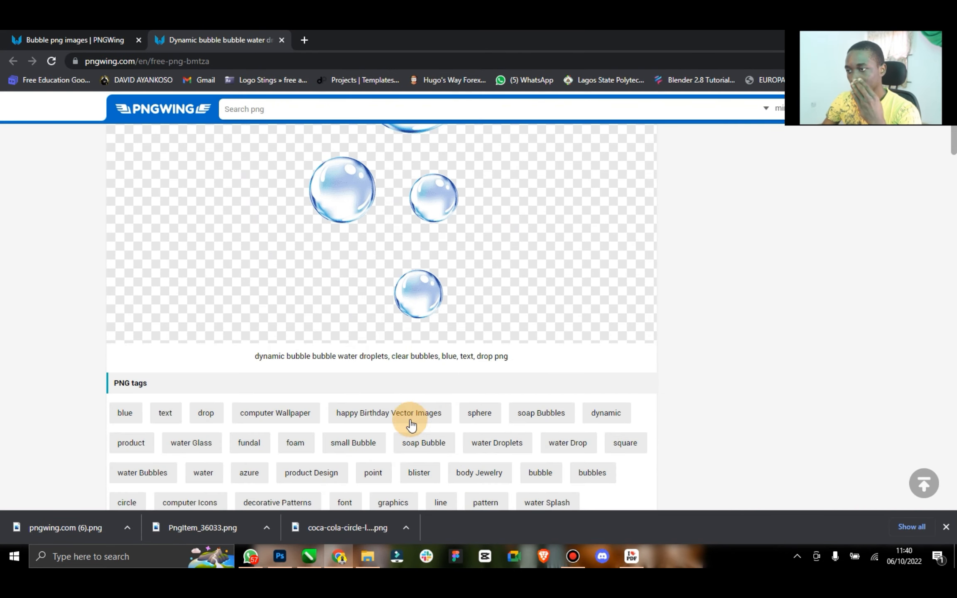
pyautogui.click(412, 449)
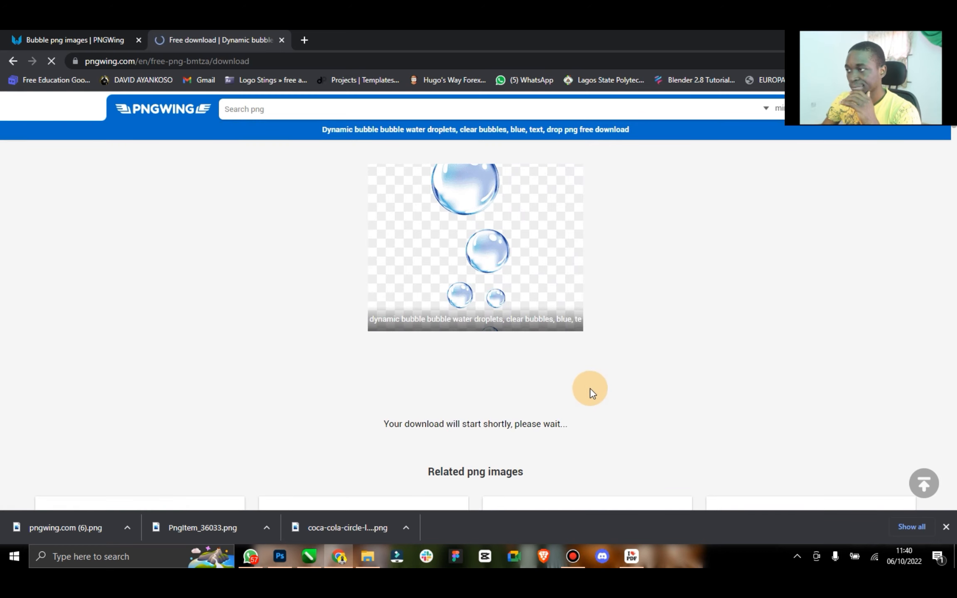
pyautogui.scroll(-6, 567, 419)
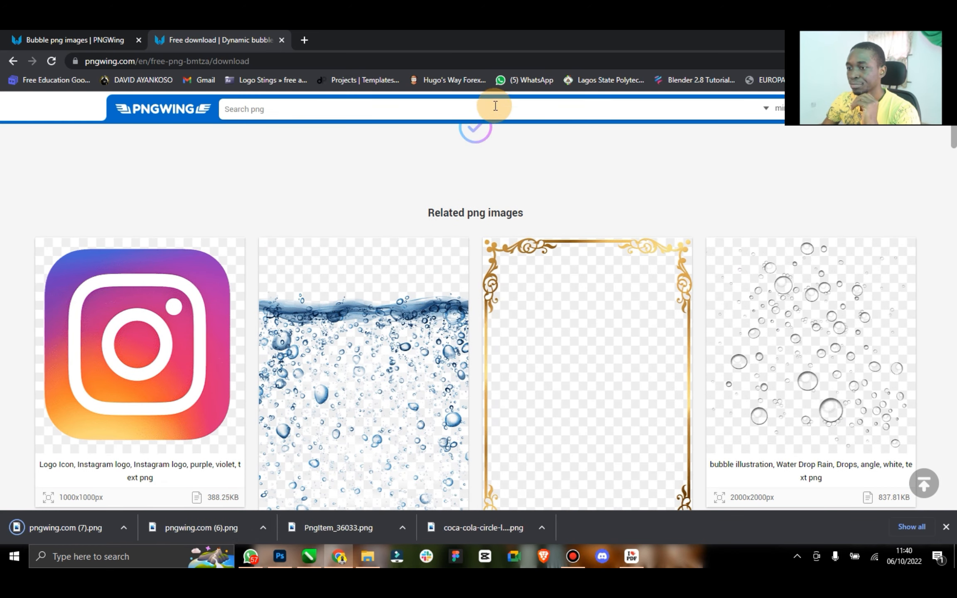
# Close the download page, leave the browser, and place pngwing.com (7) from the Downloads folder into the Coke Advert document in Photoshop.
pyautogui.click(282, 40)
pyautogui.moveTo(283, 43); pyautogui.dragTo(250, 66)
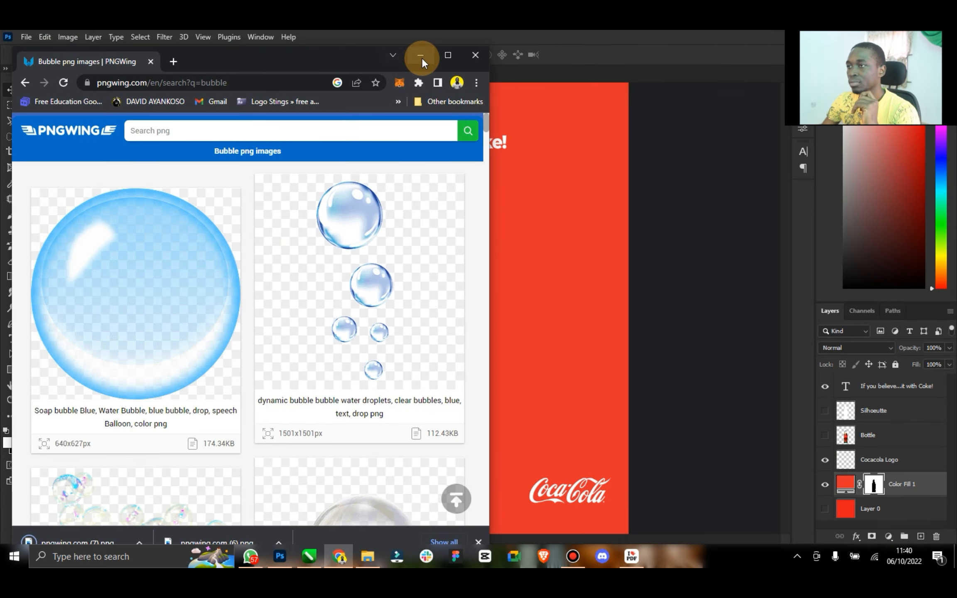
pyautogui.click(422, 57)
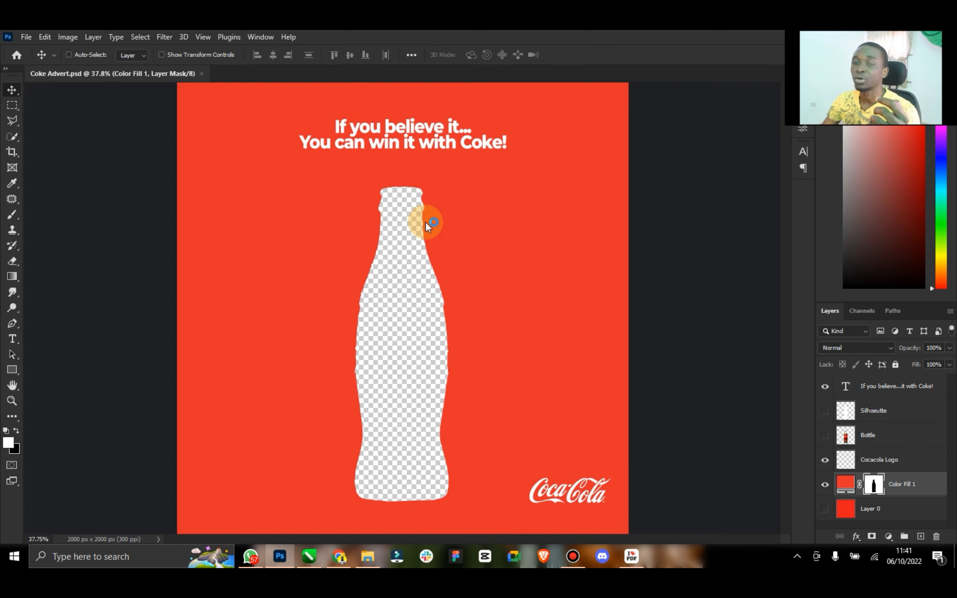
pyautogui.click(366, 556)
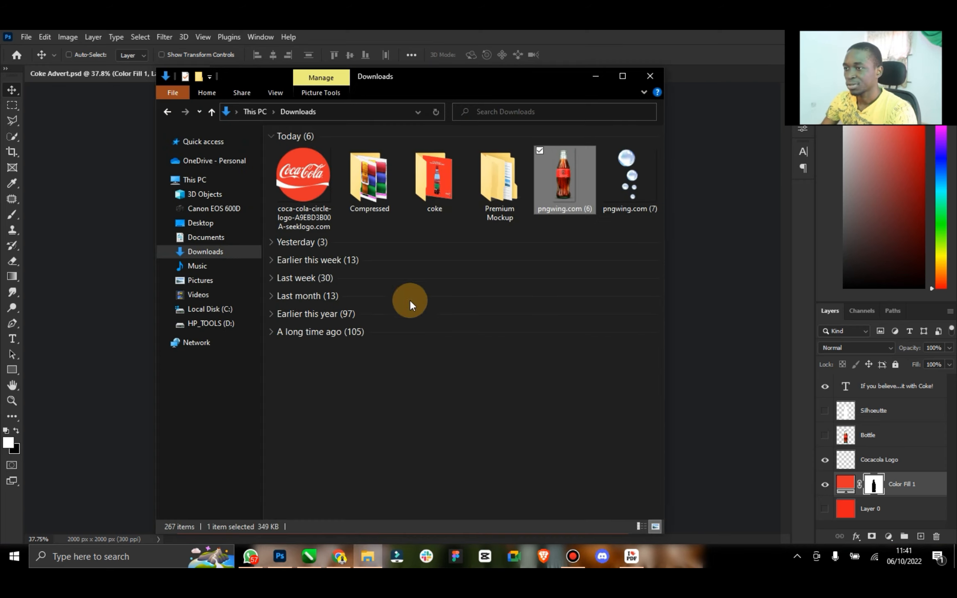
pyautogui.click(646, 171)
pyautogui.moveTo(647, 170); pyautogui.dragTo(725, 228)
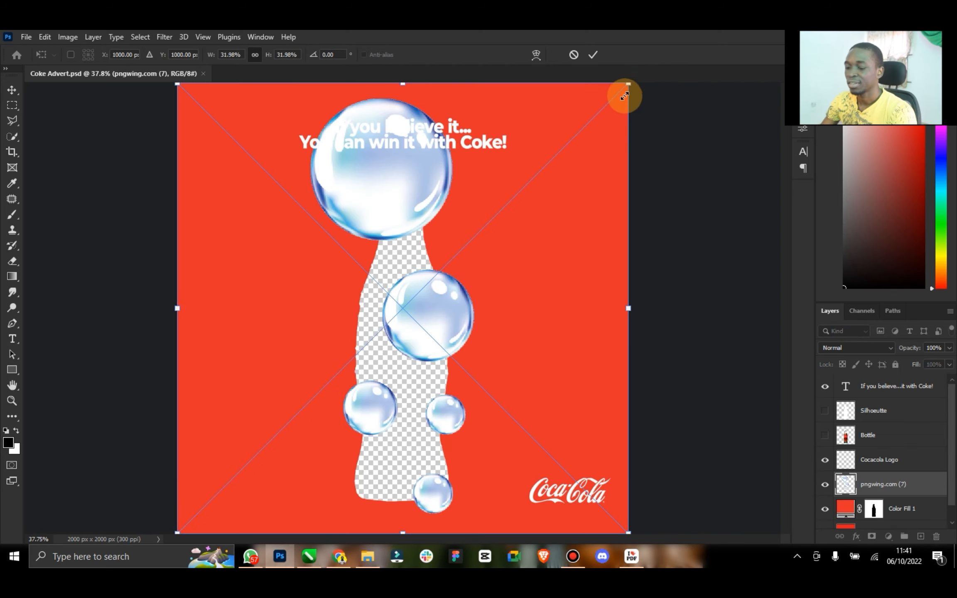
# Scale the placed bubbles down to a small cluster and position them just above the bottle cutout's mouth.
pyautogui.moveTo(623, 92); pyautogui.dragTo(428, 142)
pyautogui.click(593, 55)
pyautogui.click(193, 55)
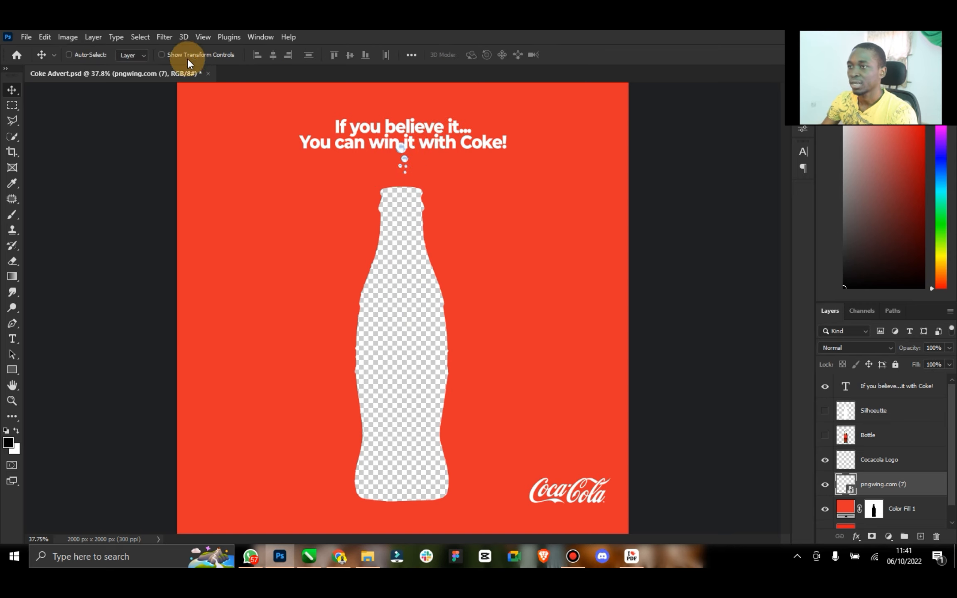
pyautogui.moveTo(405, 168); pyautogui.dragTo(408, 155)
pyautogui.click(228, 62)
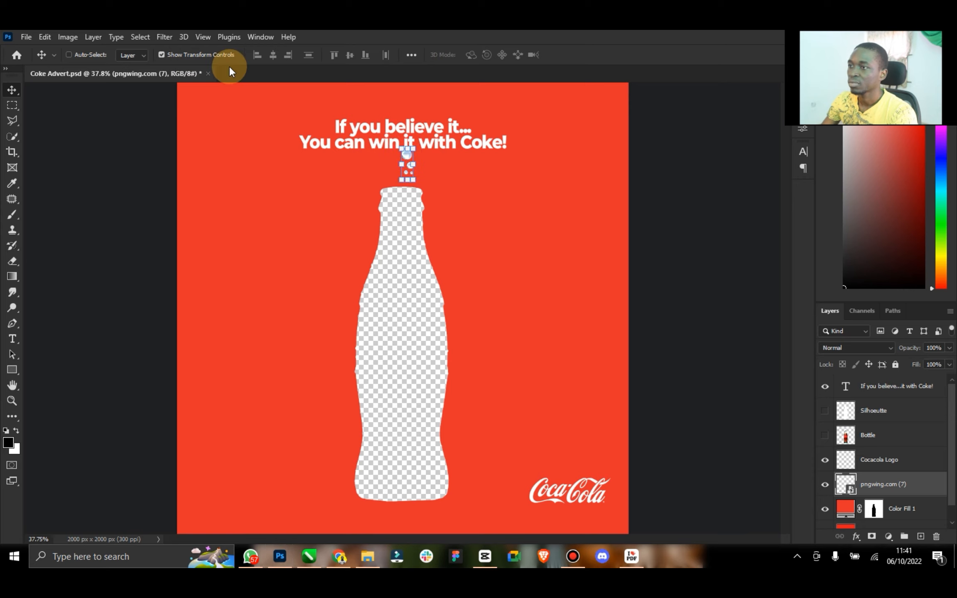
# Rename the placed bubble layer as Bubbles and rasterize it.
pyautogui.doubleClick(880, 484)
pyautogui.write('Bubl')
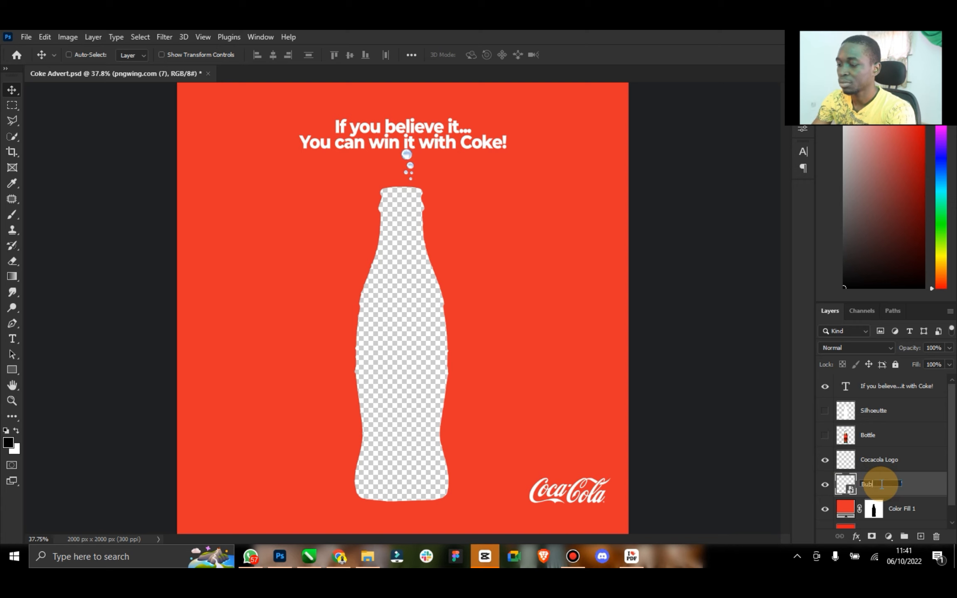
pyautogui.write('es')
pyautogui.press('Return')
pyautogui.rightClick(881, 484)
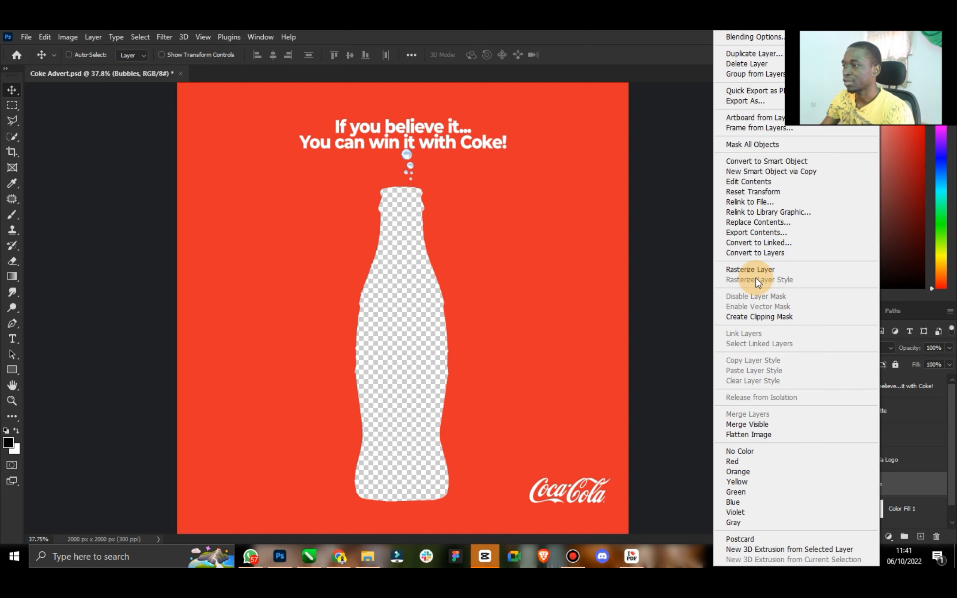
pyautogui.click(758, 270)
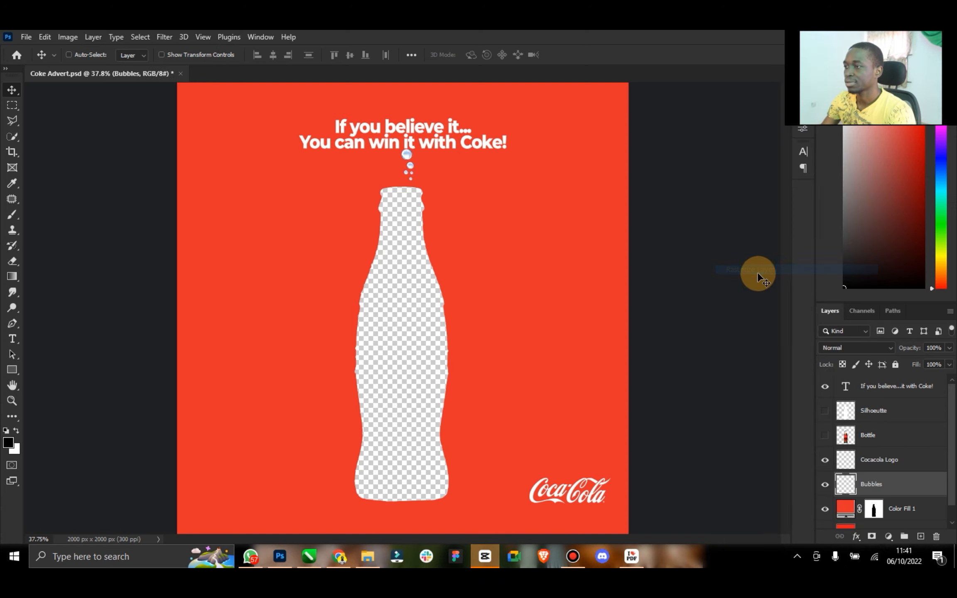
pyautogui.rightClick(885, 475)
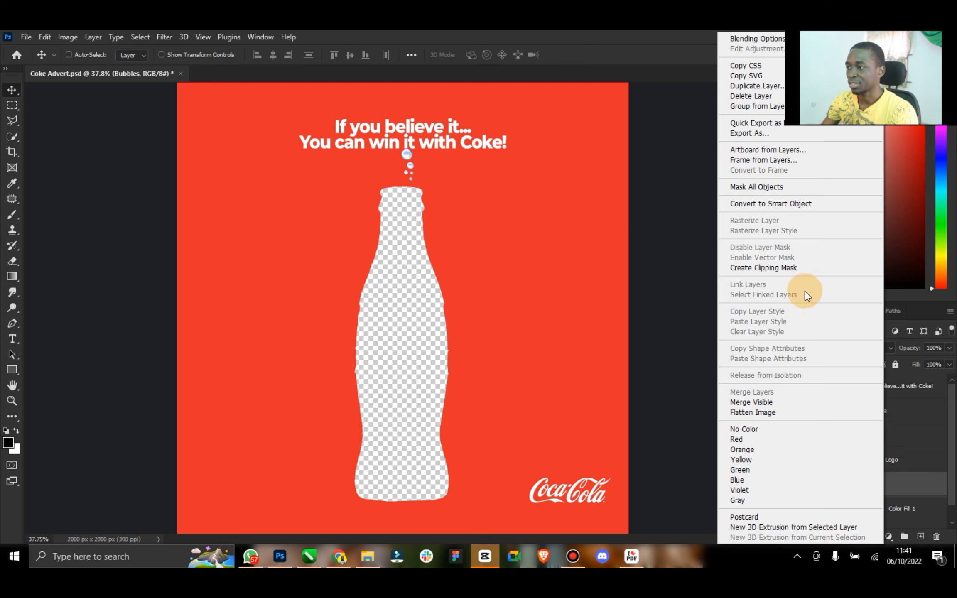
pyautogui.click(682, 313)
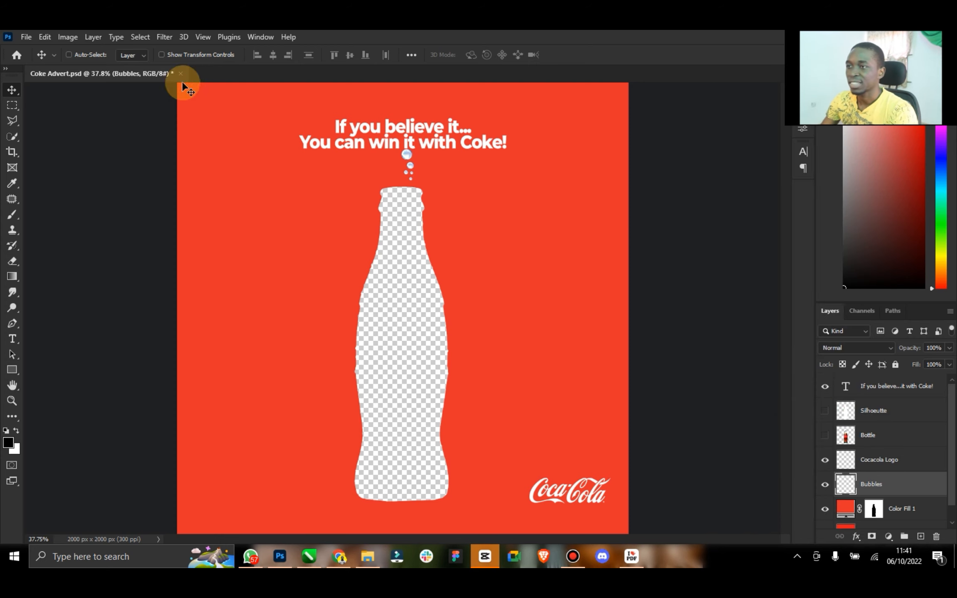
# Turn the bubbles pure white with a Hue/Saturation adjustment, setting Lightness to +100.
pyautogui.click(59, 37)
pyautogui.moveTo(86, 67)
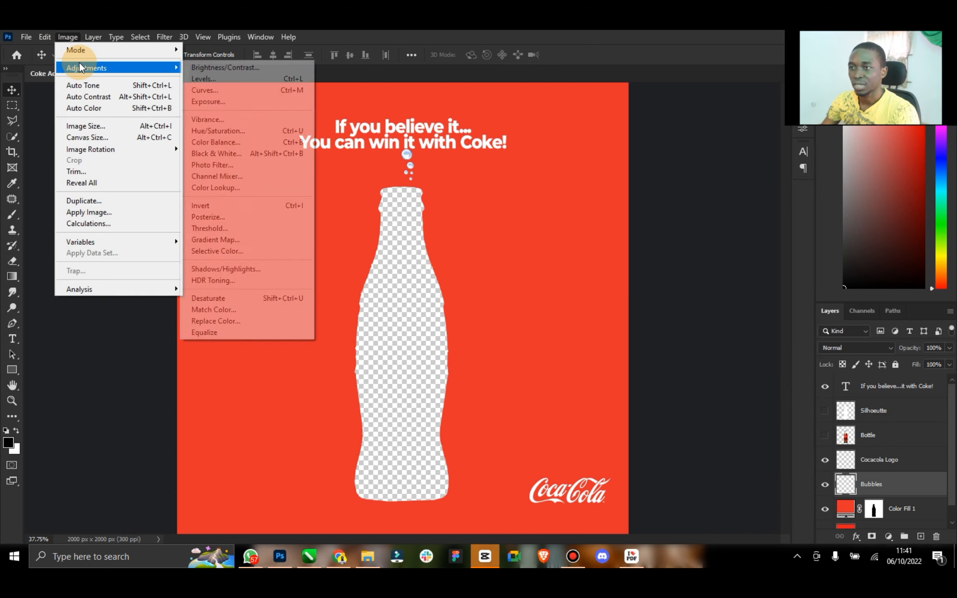
pyautogui.click(233, 131)
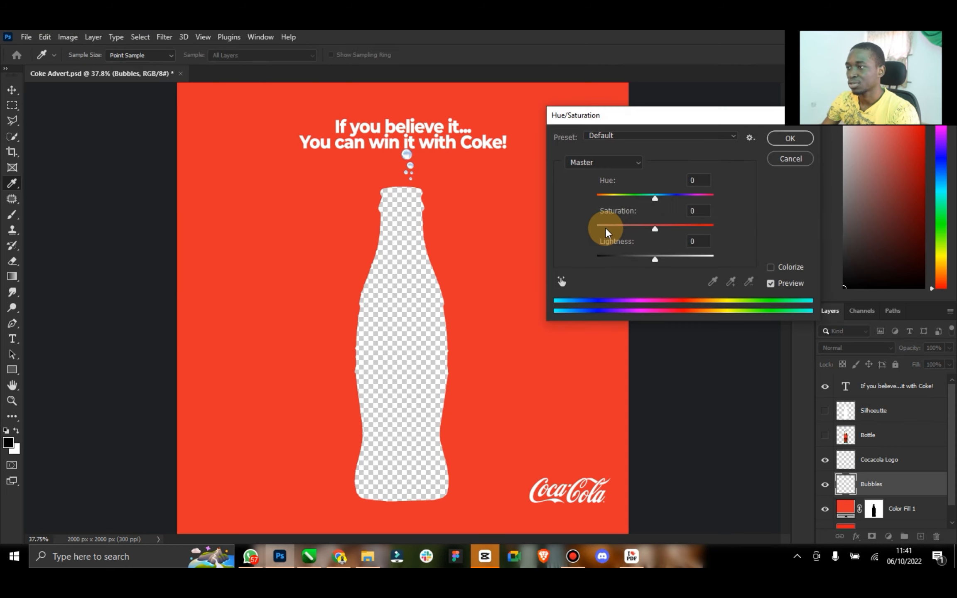
pyautogui.moveTo(652, 258); pyautogui.dragTo(764, 259)
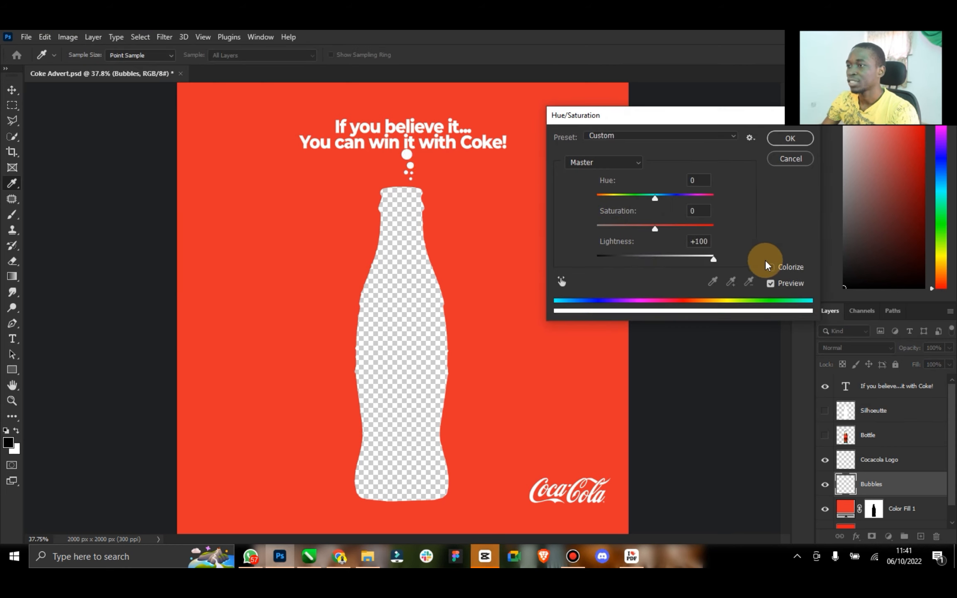
pyautogui.click(785, 138)
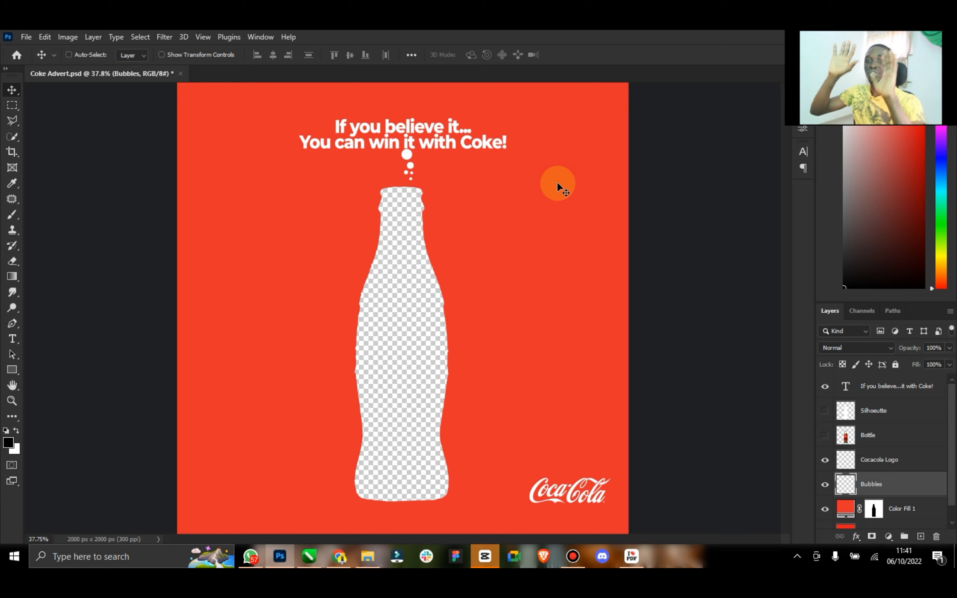
pyautogui.click(823, 412)
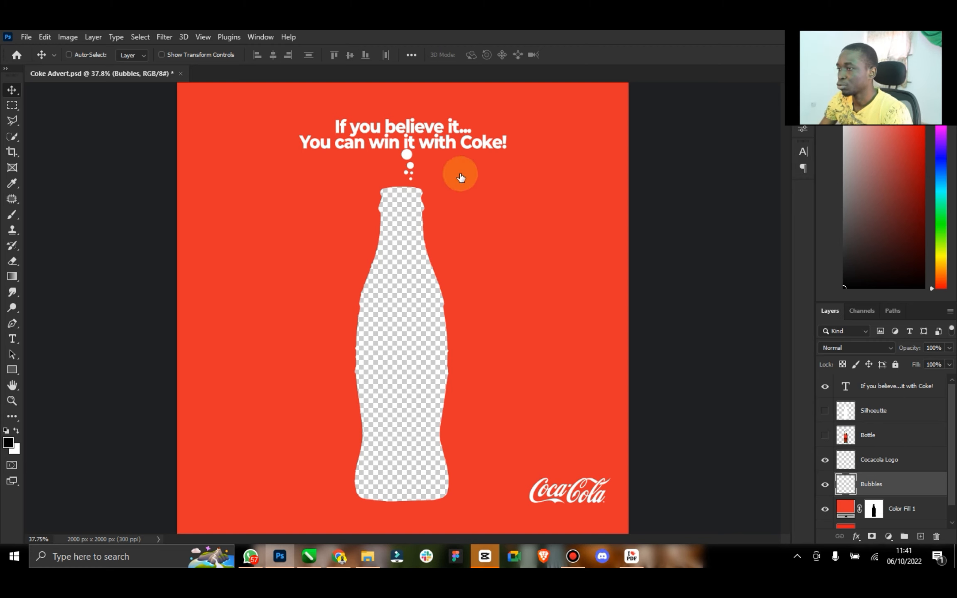
# Move the "If you believe it... You can win it with Coke!" headline up slightly to clear the bubbles.
pyautogui.keyDown('ctrl'); pyautogui.click(397, 143); pyautogui.keyUp('ctrl')
pyautogui.moveTo(412, 144); pyautogui.dragTo(413, 137)
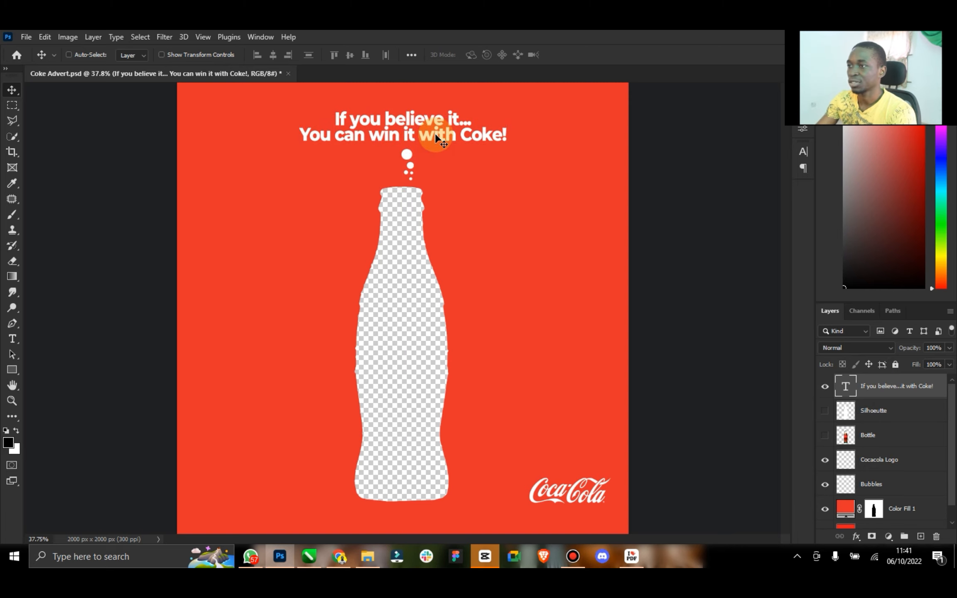
pyautogui.hotkey('shift', 'Up')
pyautogui.hotkey('shift', 'Up')
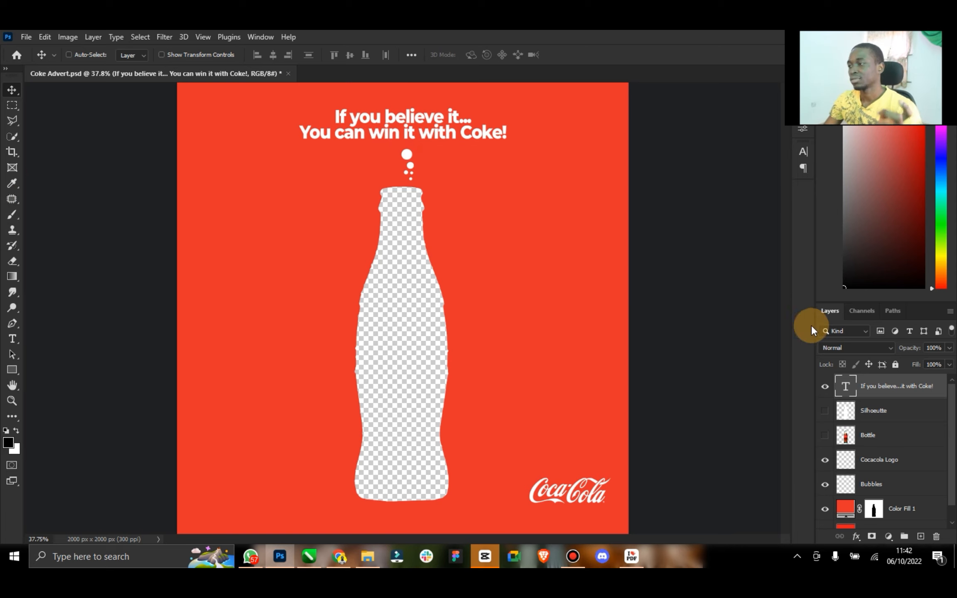
# Duplicate the headline beside the bottle neck and replace the copy's text with "AN ELZENITHO MANIPULATION" at 9 pt.
pyautogui.hotkey('ctrl', 'j')
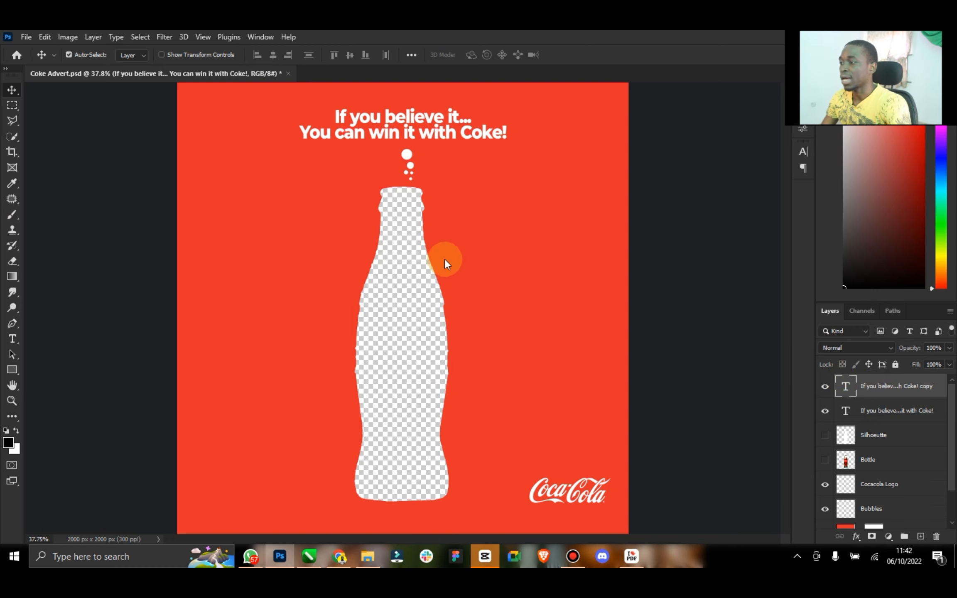
pyautogui.moveTo(429, 122); pyautogui.dragTo(538, 209)
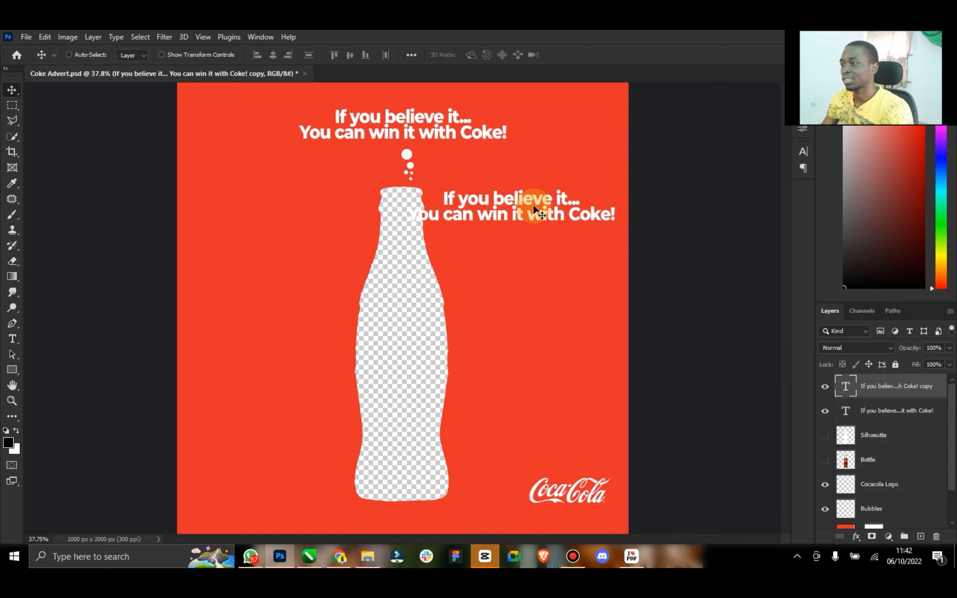
pyautogui.click(847, 384)
pyautogui.doubleClick(551, 196)
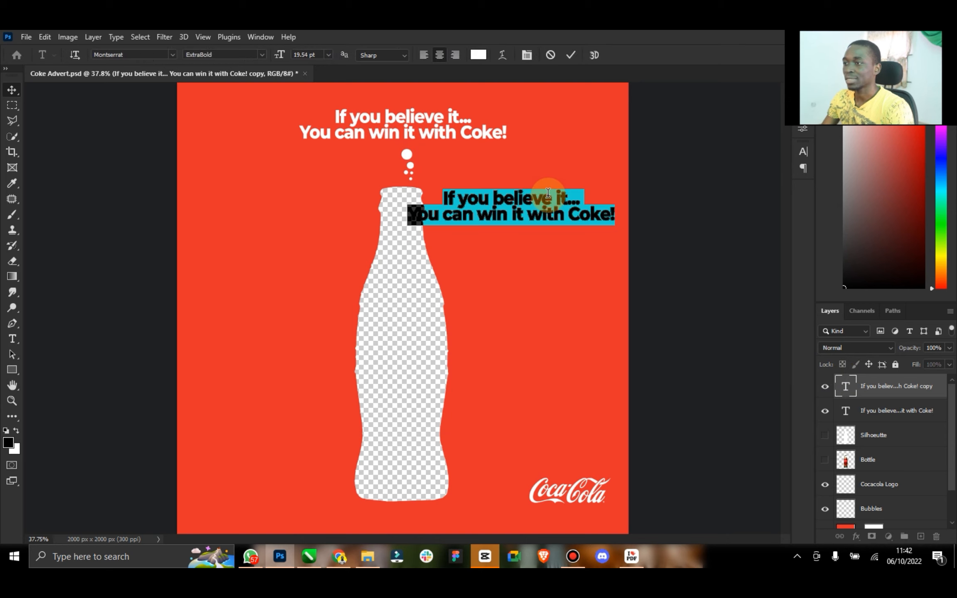
pyautogui.click(328, 55)
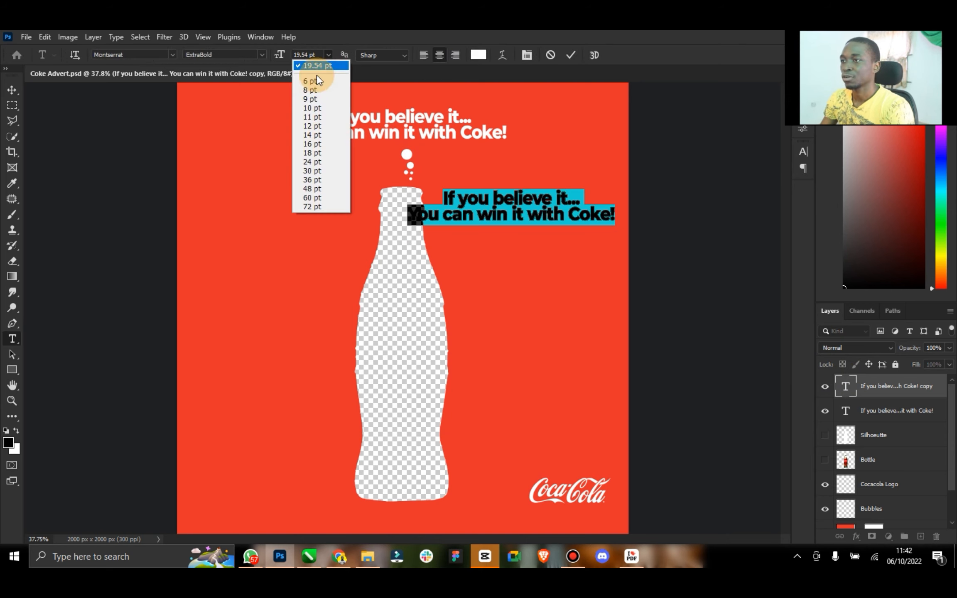
pyautogui.click(318, 100)
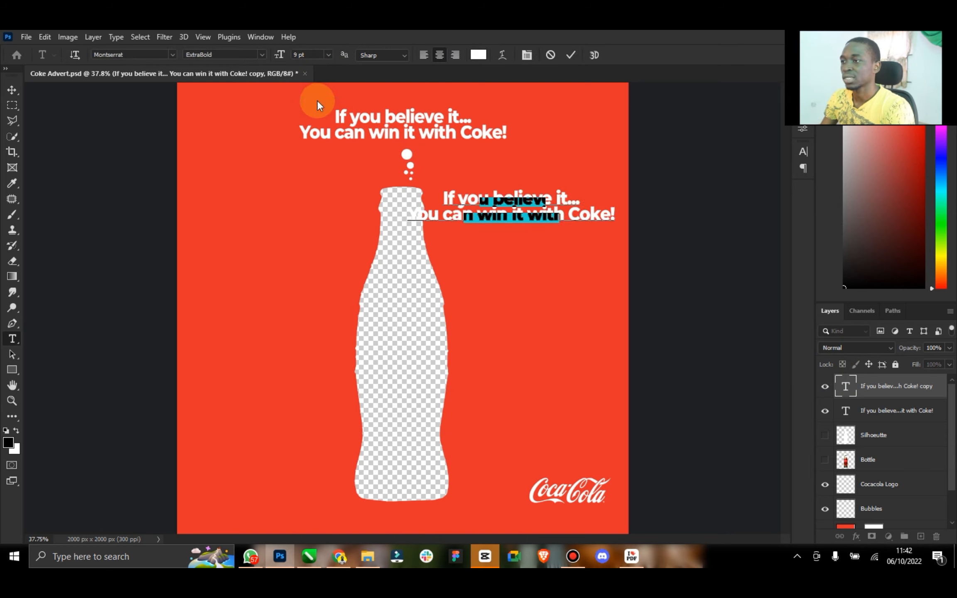
pyautogui.click(487, 204)
pyautogui.hotkey('ctrl', 'a')
pyautogui.write('AN ELZENITHO MANIPULATION')
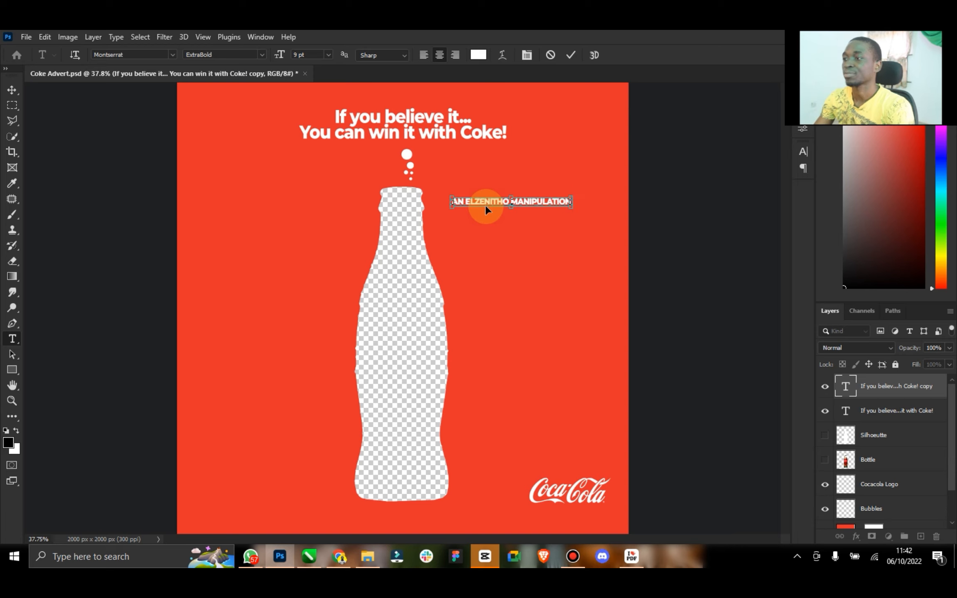
# Restyle the "AN ELZENITHO MANIPULATION" text to the ExtraLight weight at 6 pt.
pyautogui.tripleClick(485, 204)
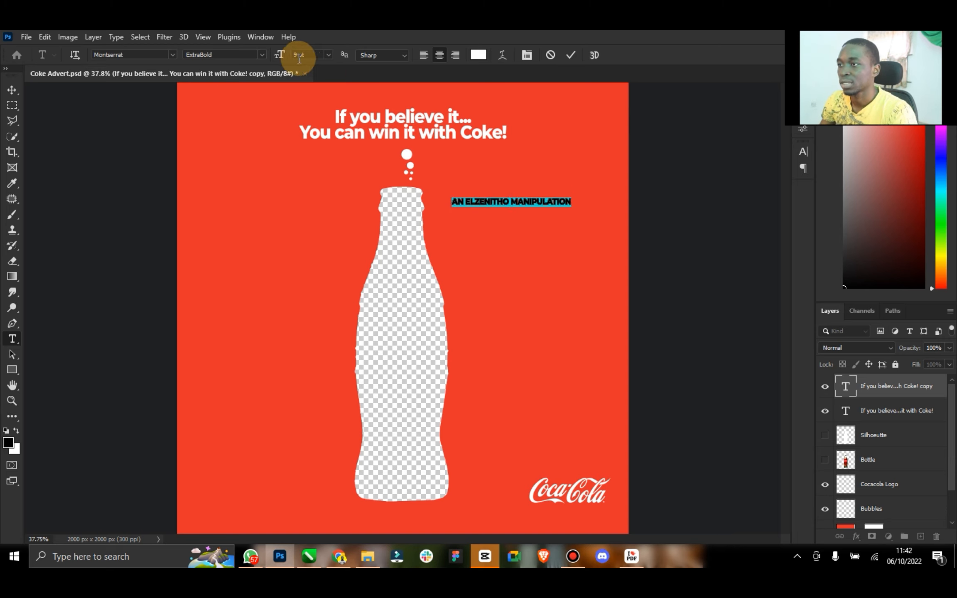
pyautogui.click(266, 58)
pyautogui.click(267, 77)
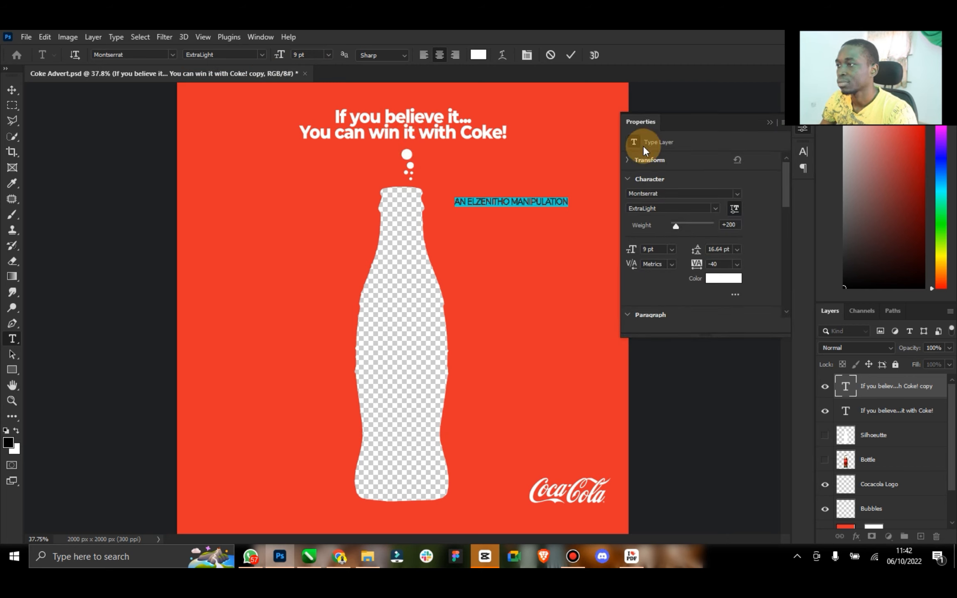
pyautogui.click(768, 122)
pyautogui.click(328, 55)
pyautogui.click(327, 79)
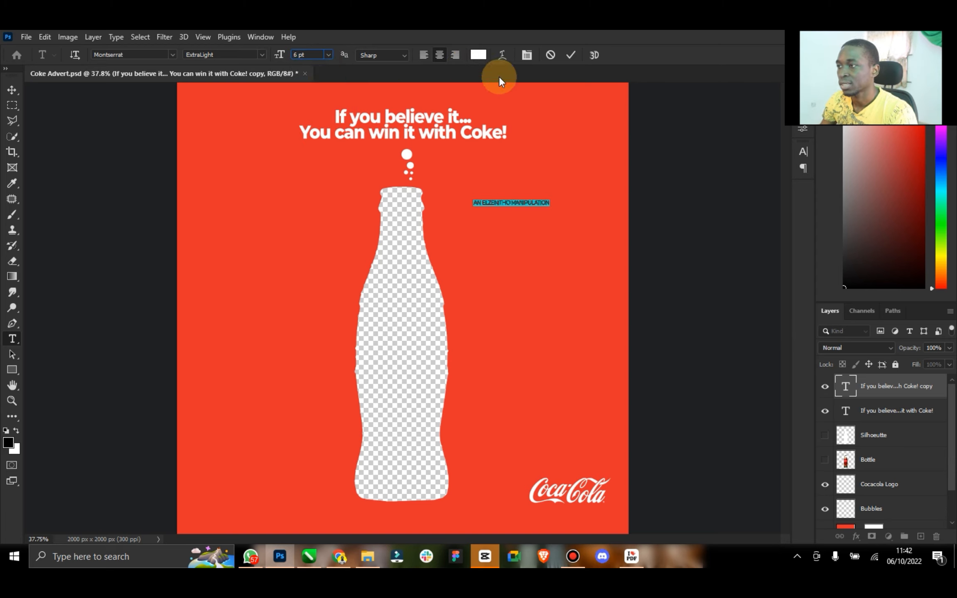
pyautogui.click(570, 55)
# Centre the "AN ELZENITHO MANIPULATION" text below the bottle cutout and save the document.
pyautogui.press('v')
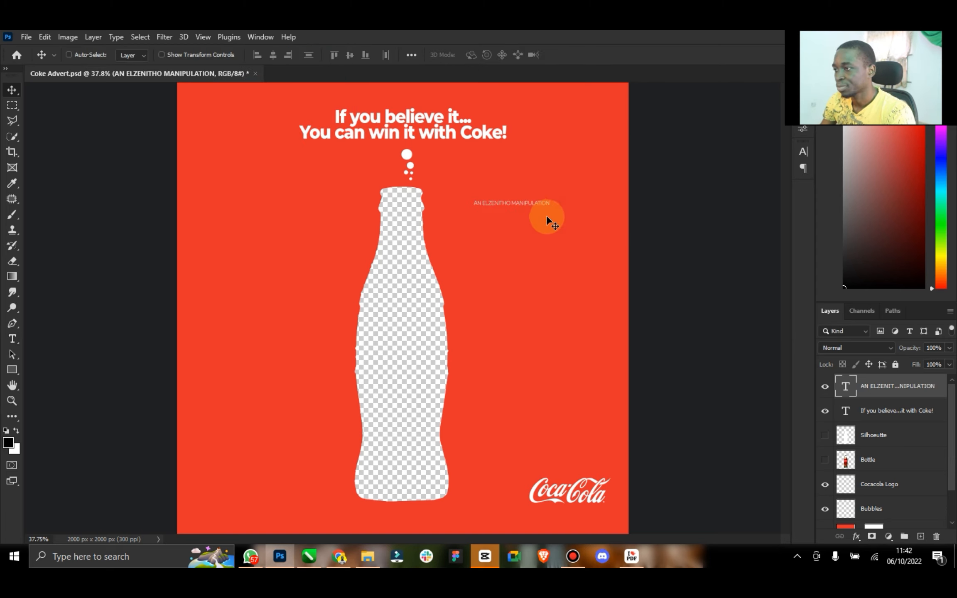
pyautogui.moveTo(529, 216); pyautogui.dragTo(434, 522)
pyautogui.press('ctrl')
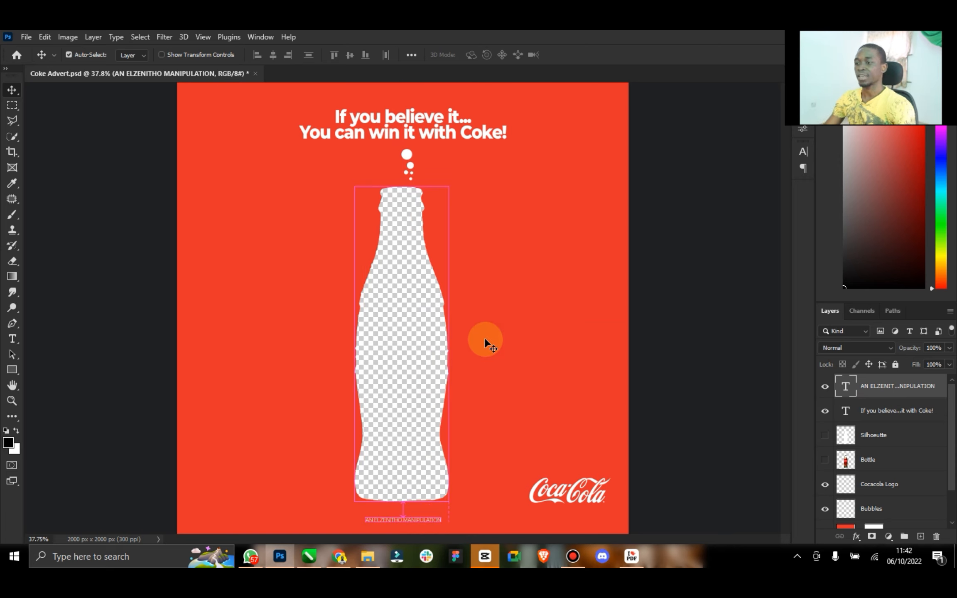
pyautogui.hotkey('ctrl', 's')
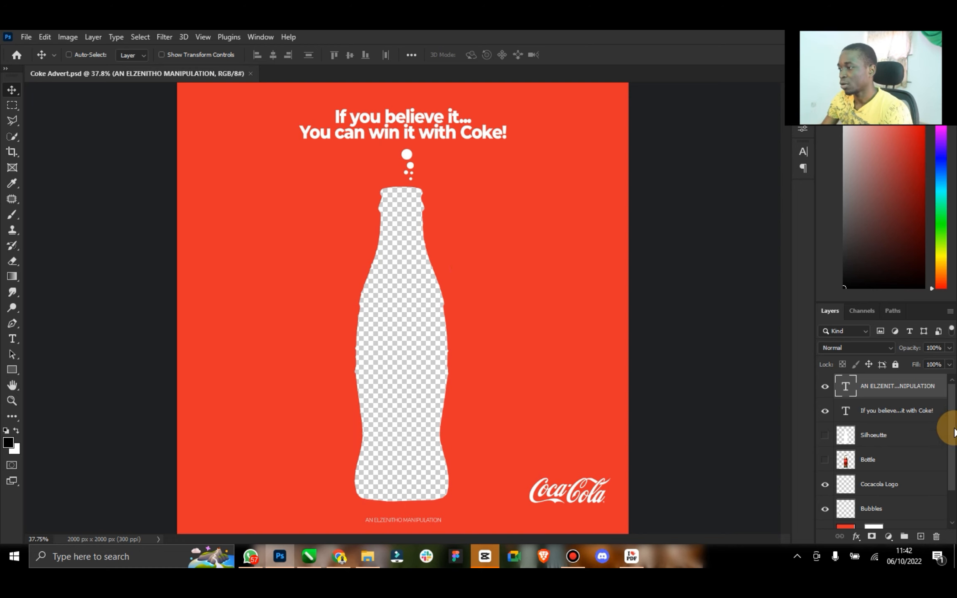
# Select the layers from Color Fill 1 to the credit text, stamp the visible content into a merged layer on top, and hide the originals.
pyautogui.scroll(-2, 939, 486)
pyautogui.scroll(2, 909, 519)
pyautogui.scroll(-2, 908, 516)
pyautogui.scroll(2, 906, 495)
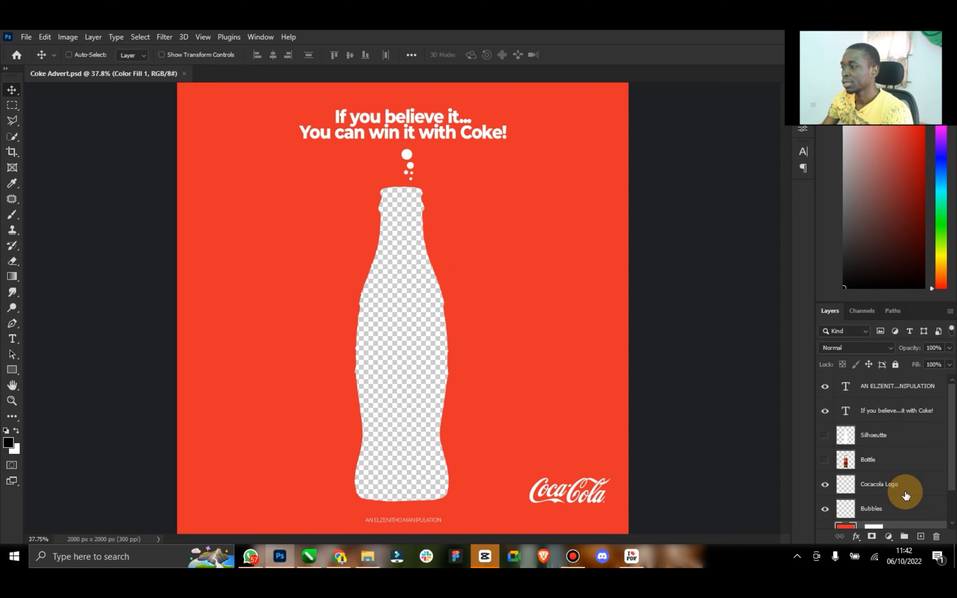
pyautogui.keyDown('shift'); pyautogui.click(902, 390); pyautogui.keyUp('shift')
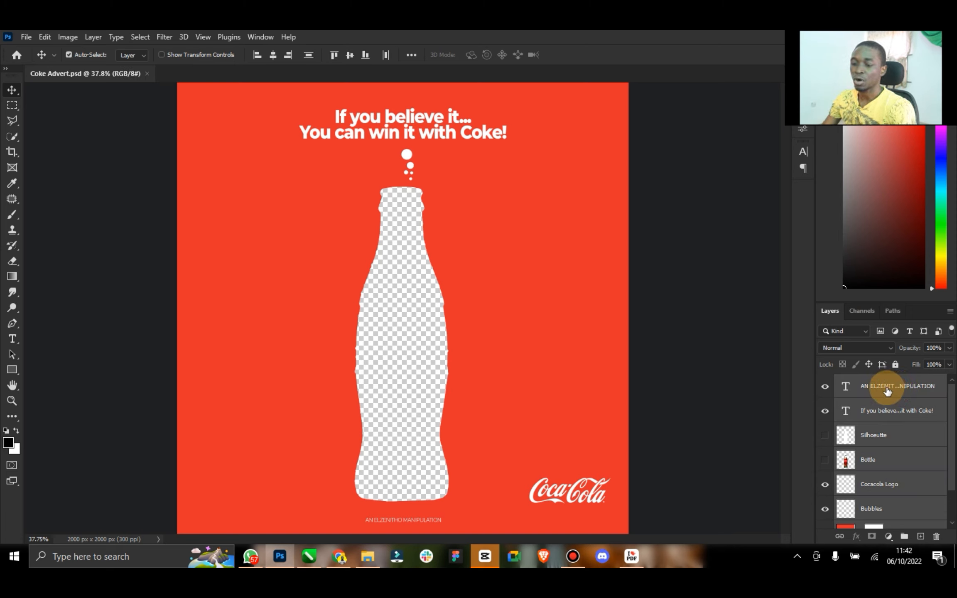
pyautogui.hotkey('ctrl', 'alt', 'shift', 'e')
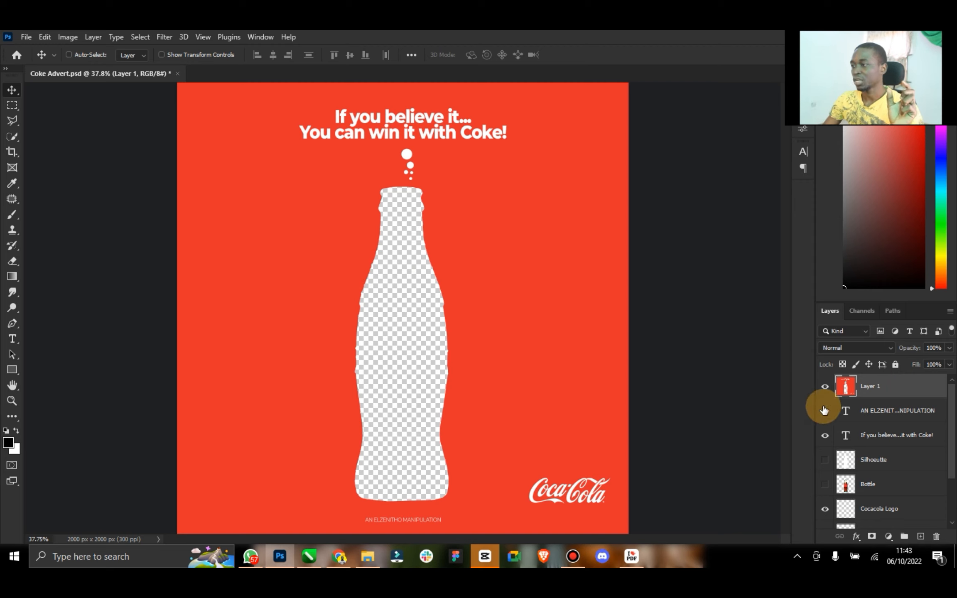
pyautogui.moveTo(824, 410); pyautogui.dragTo(833, 474)
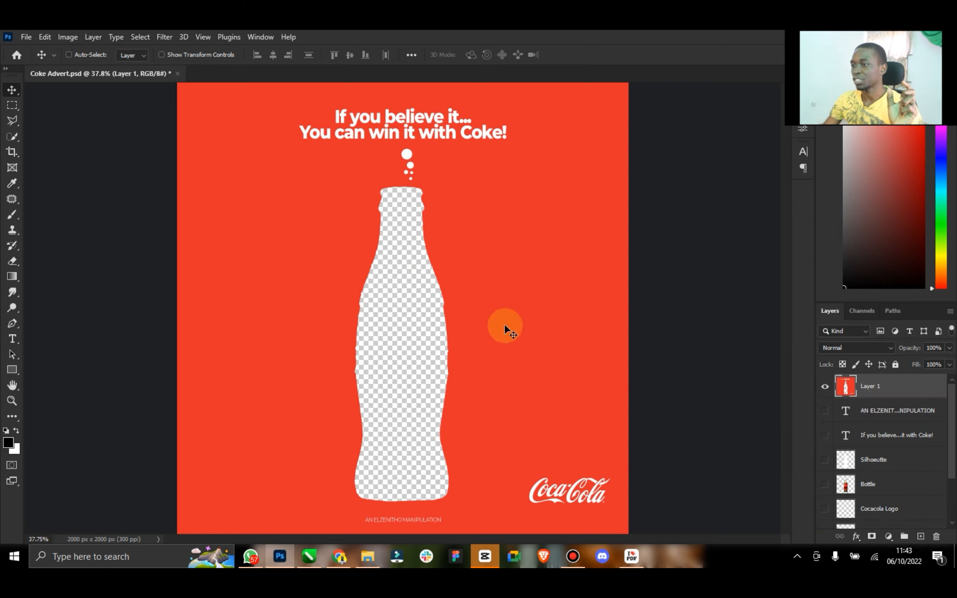
# Open the merged advert layer in the Camera Raw filter.
pyautogui.click(164, 36)
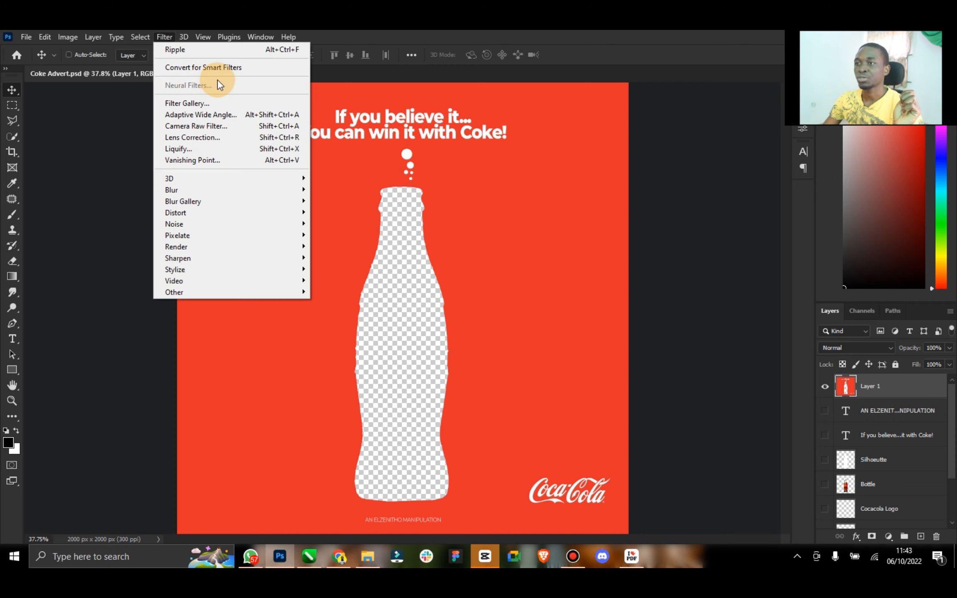
pyautogui.click(215, 127)
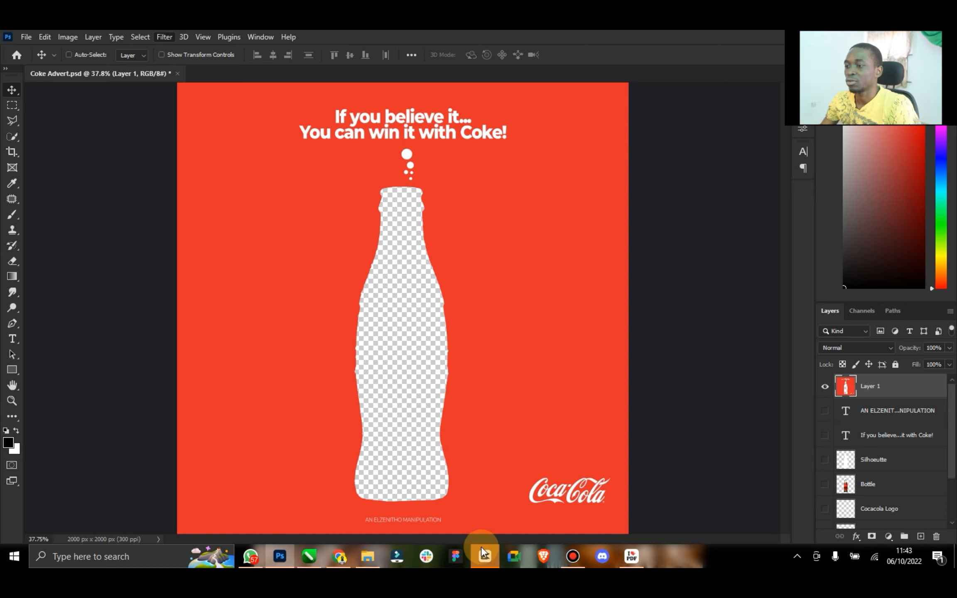
pyautogui.click(489, 556)
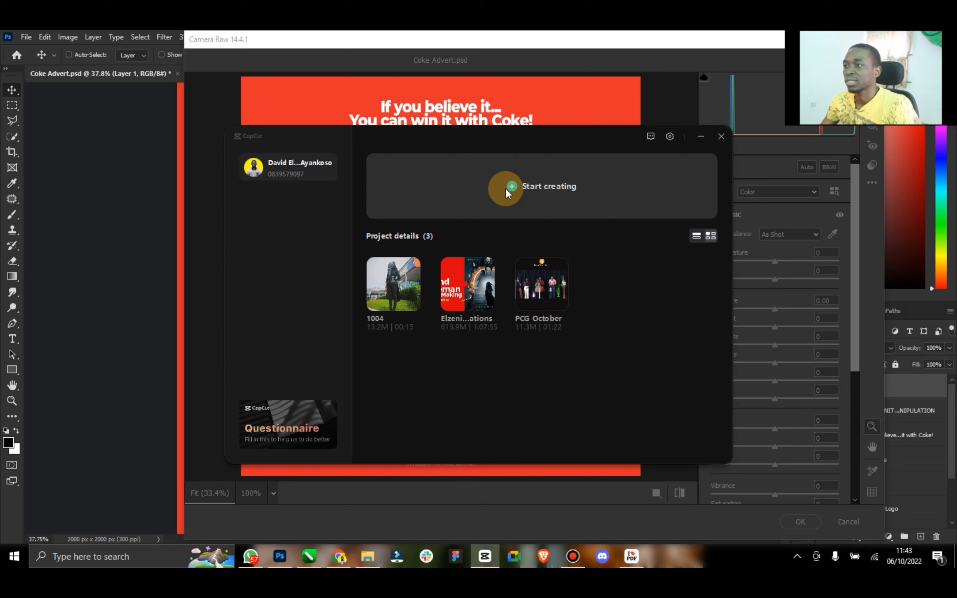
pyautogui.click(505, 189)
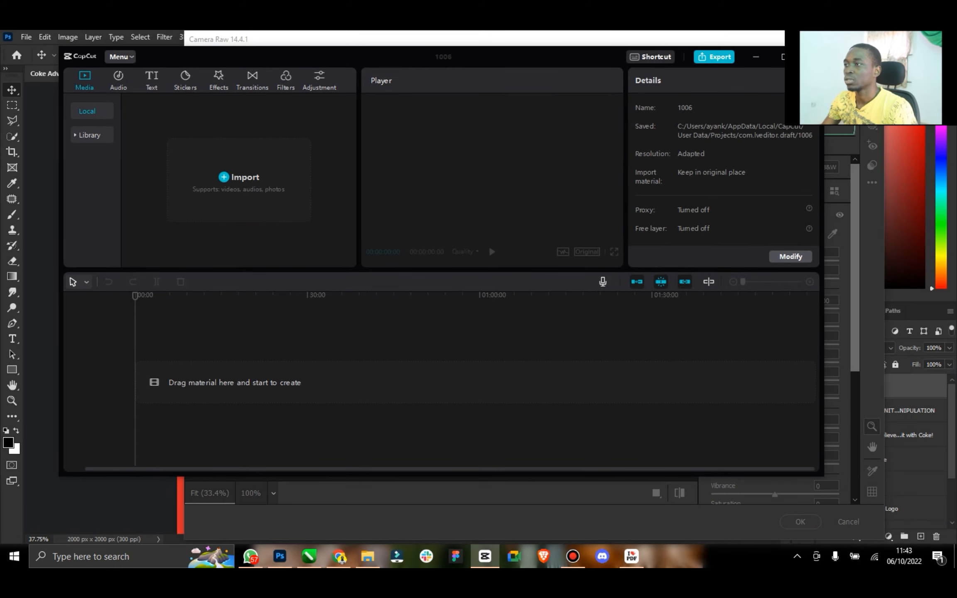
pyautogui.click(756, 56)
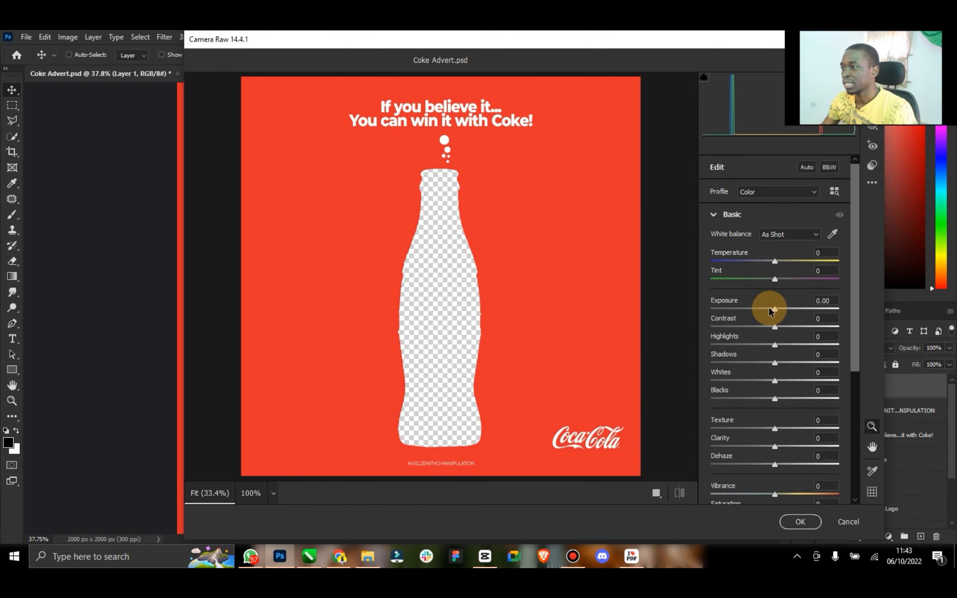
# Apply Camera Raw with exposure -0.25, contrast +16, highlights -10, shadows -29, whites +10, blacks -18, texture -24 and slightly raised clarity.
pyautogui.moveTo(773, 311); pyautogui.dragTo(764, 398)
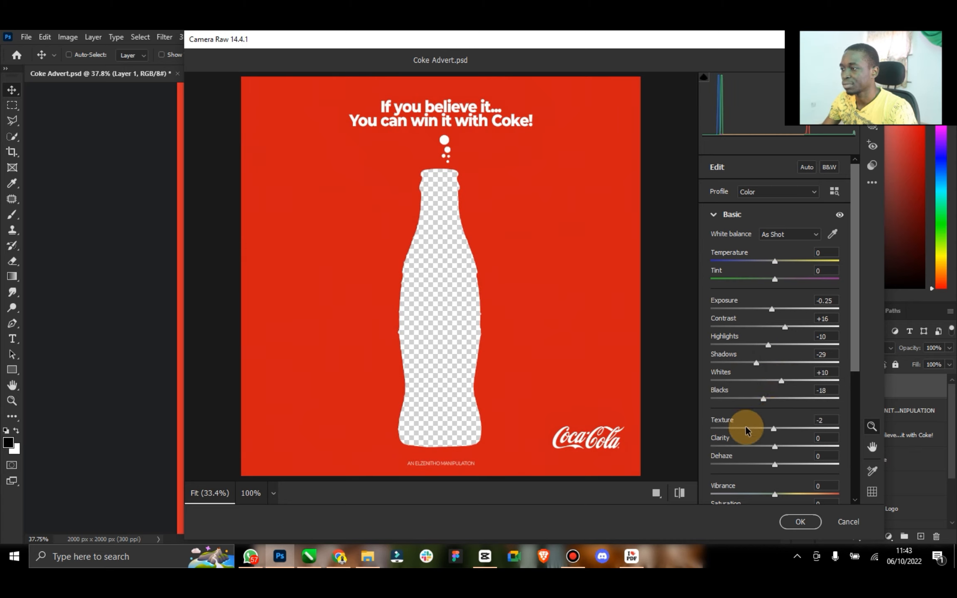
pyautogui.click(760, 428)
pyautogui.moveTo(776, 446); pyautogui.dragTo(787, 445)
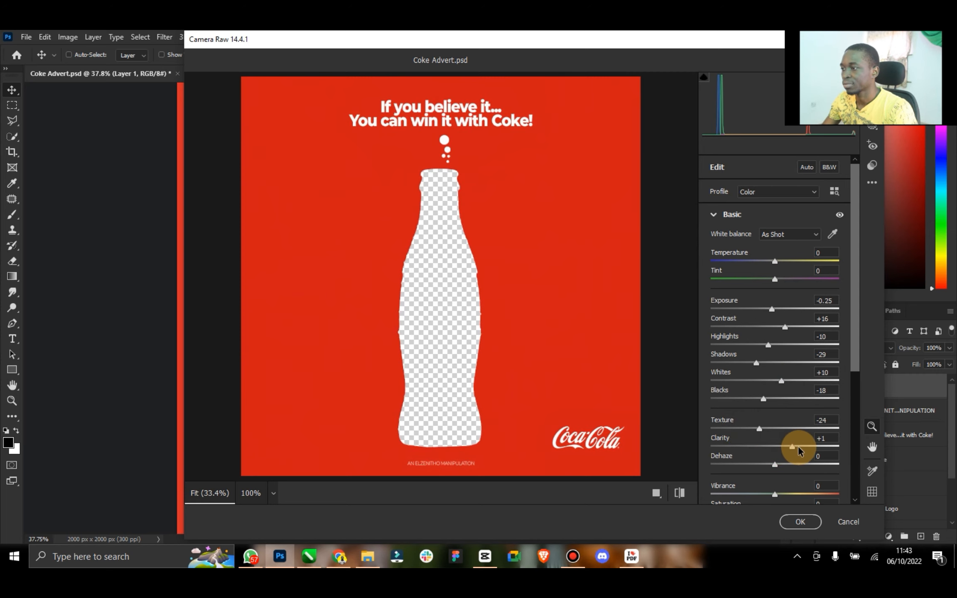
pyautogui.scroll(-5, 787, 442)
pyautogui.click(794, 522)
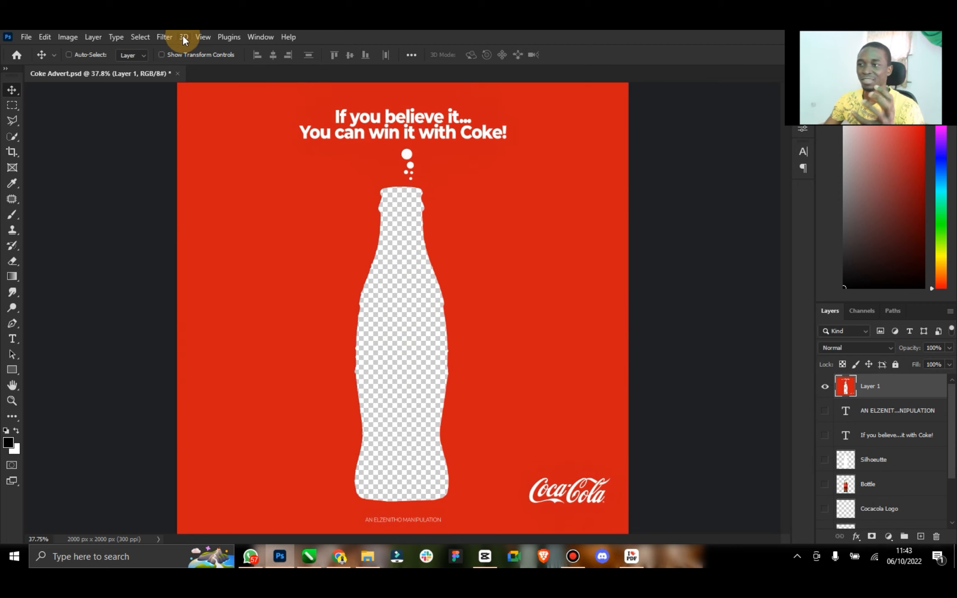
# Save a copy of the advert to the Desktop as a PNG named "Coke Advert".
pyautogui.click(23, 37)
pyautogui.click(60, 190)
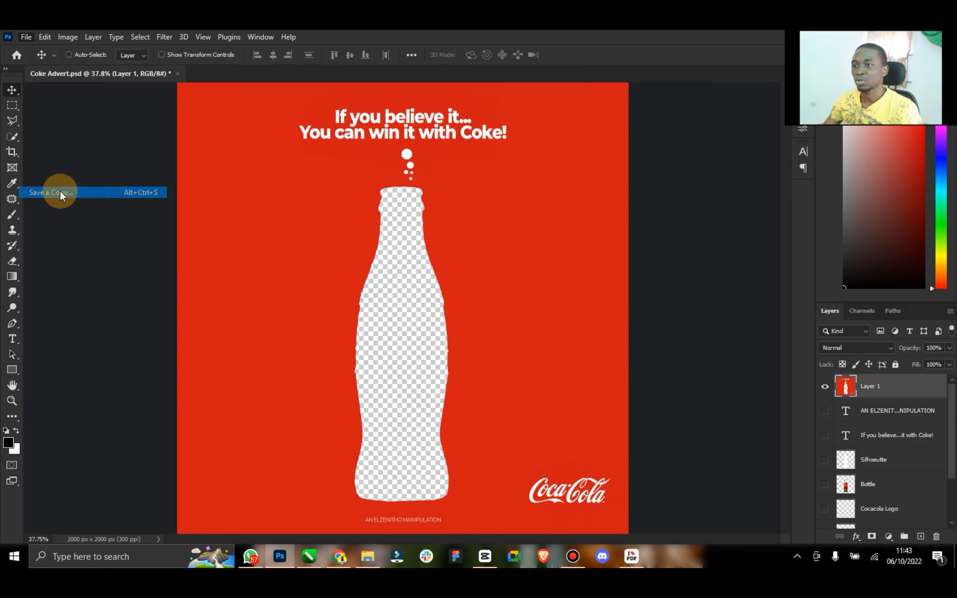
pyautogui.click(113, 248)
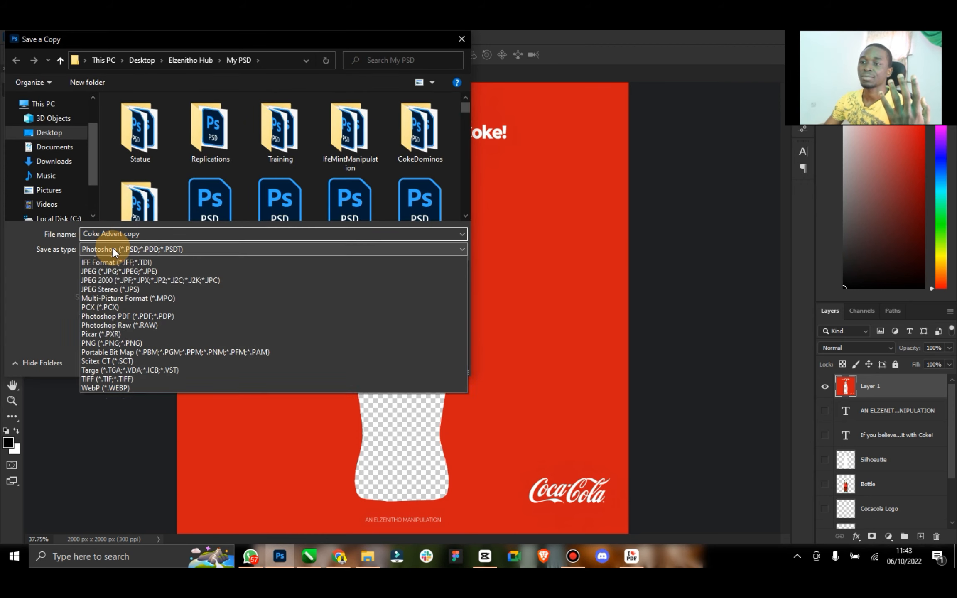
pyautogui.click(127, 413)
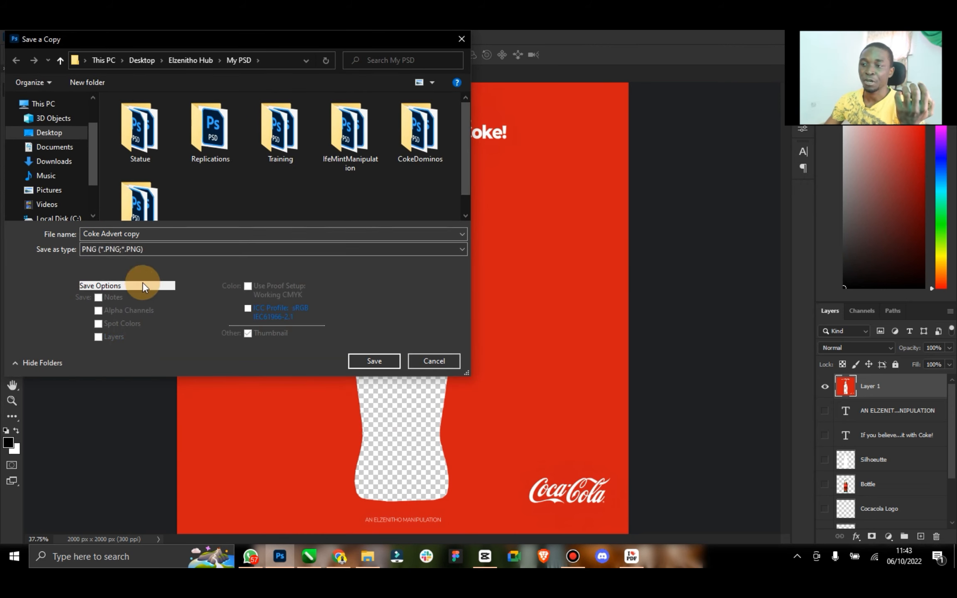
pyautogui.click(144, 237)
pyautogui.moveTo(143, 235); pyautogui.dragTo(123, 235)
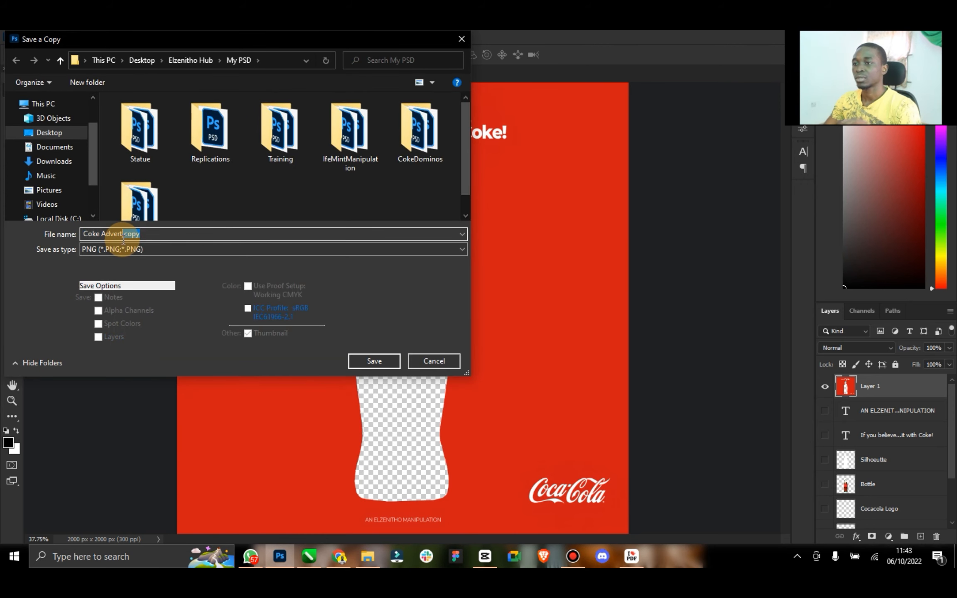
pyautogui.press('BackSpace')
pyautogui.click(45, 133)
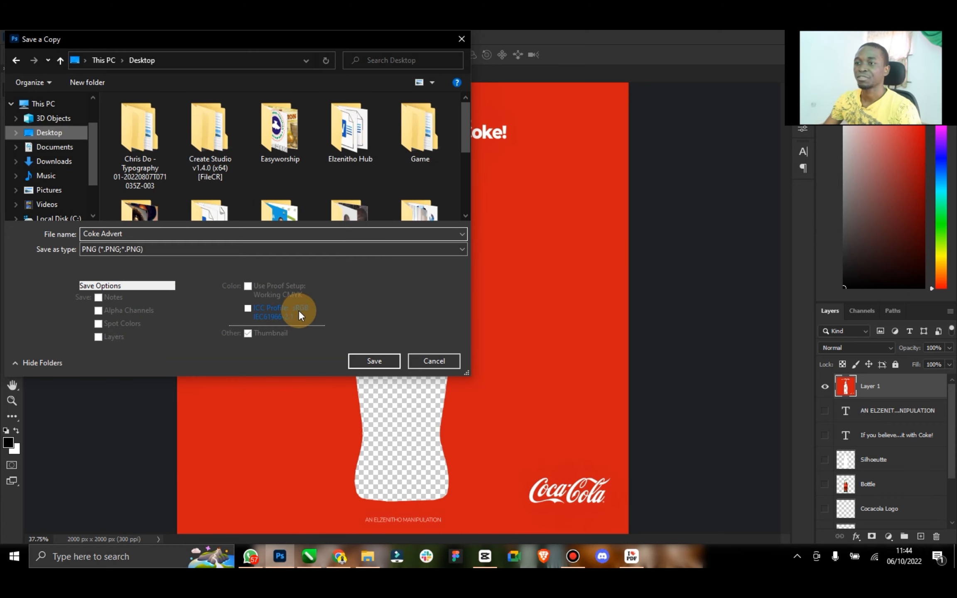
pyautogui.click(368, 362)
pyautogui.click(542, 183)
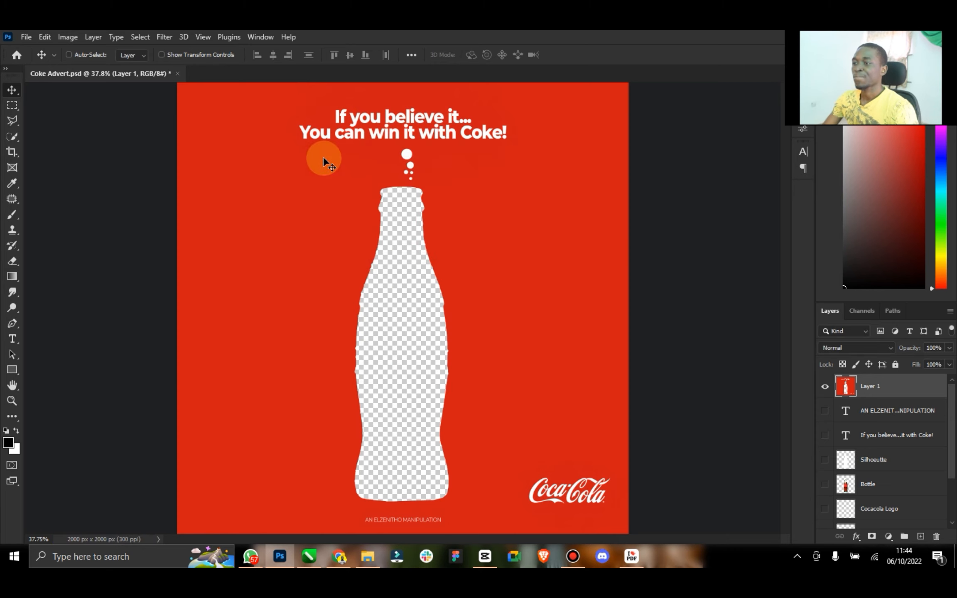
# Close the Coke Advert document and minimize Photoshop to reach the Downloads folder in File Explorer.
pyautogui.click(177, 74)
pyautogui.click(423, 230)
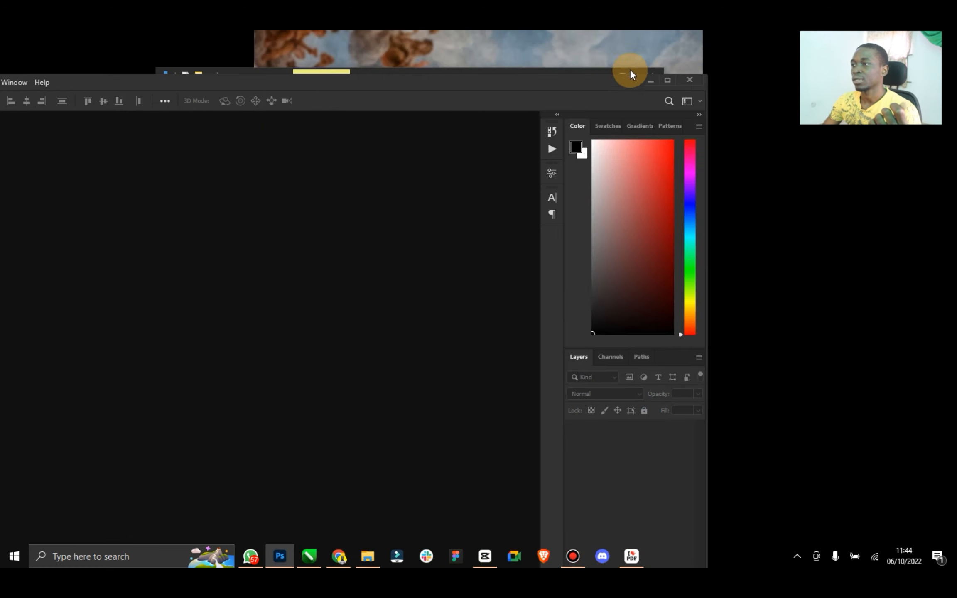
pyautogui.click(650, 81)
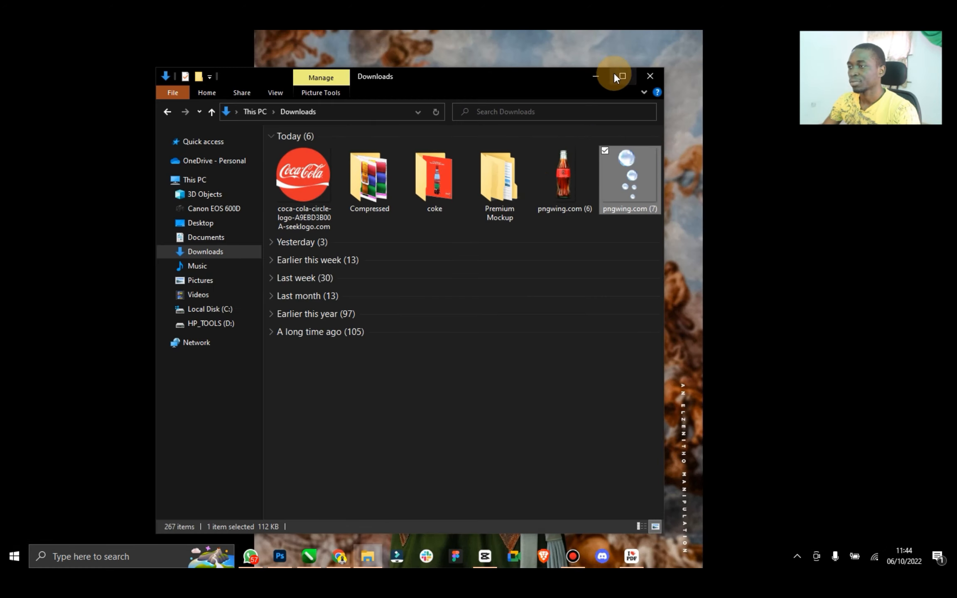
# Move the realistic-soccer-football-stadium-illustration.jpg archive from the Compressed folder up to Downloads and return there.
pyautogui.click(358, 187)
pyautogui.doubleClick(358, 185)
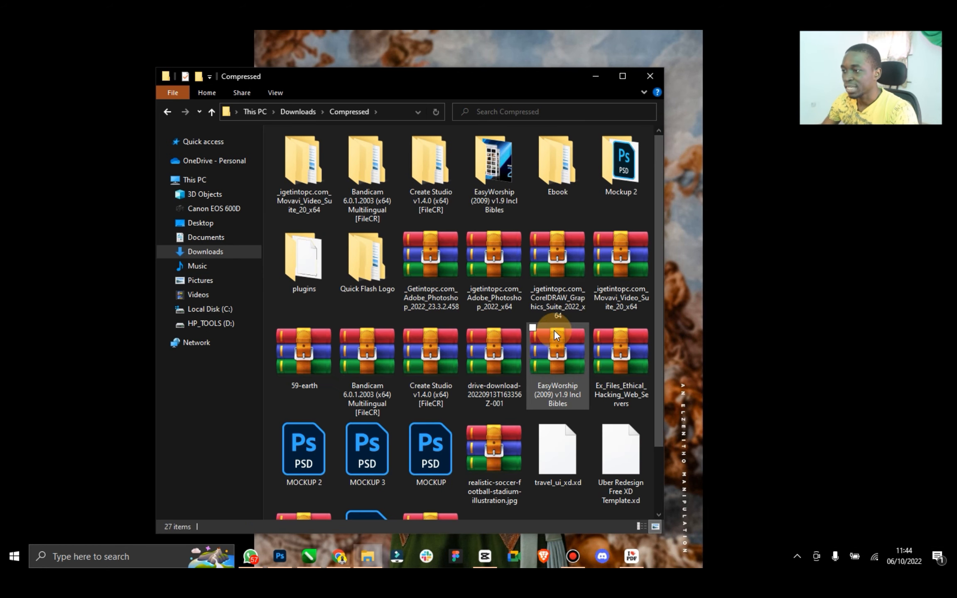
pyautogui.scroll(-2, 534, 411)
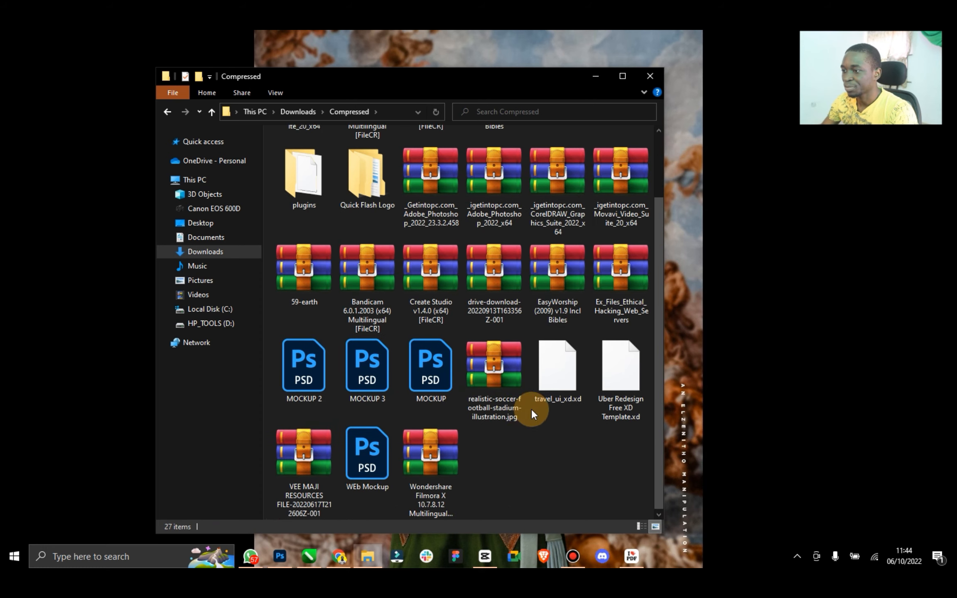
pyautogui.moveTo(495, 373); pyautogui.dragTo(296, 113)
pyautogui.click(296, 113)
# Extract the realistic-soccer-football-stadium-illustration.jpg archive into its own folder in Downloads and delete the archive.
pyautogui.click(454, 199)
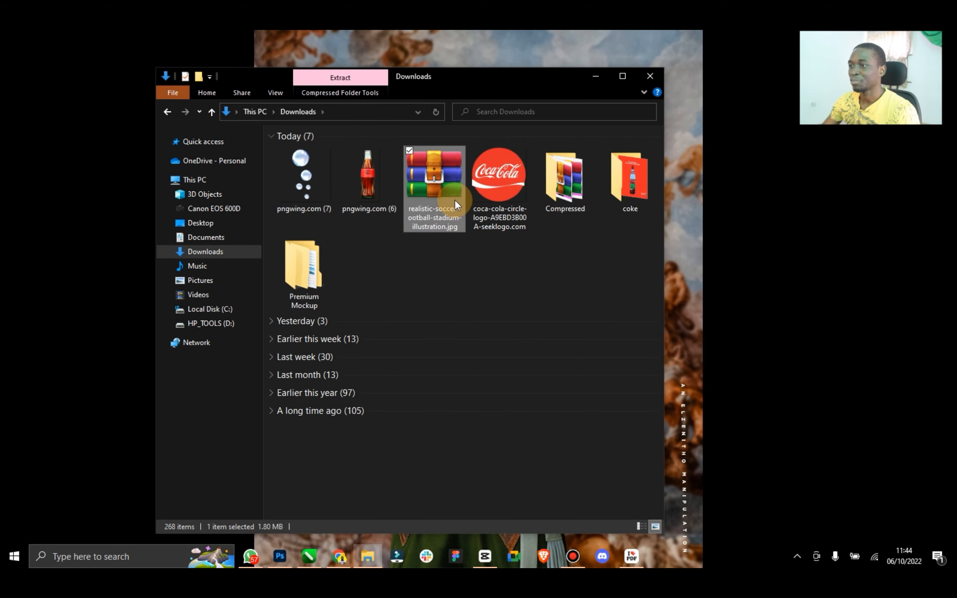
pyautogui.rightClick(447, 200)
pyautogui.click(279, 275)
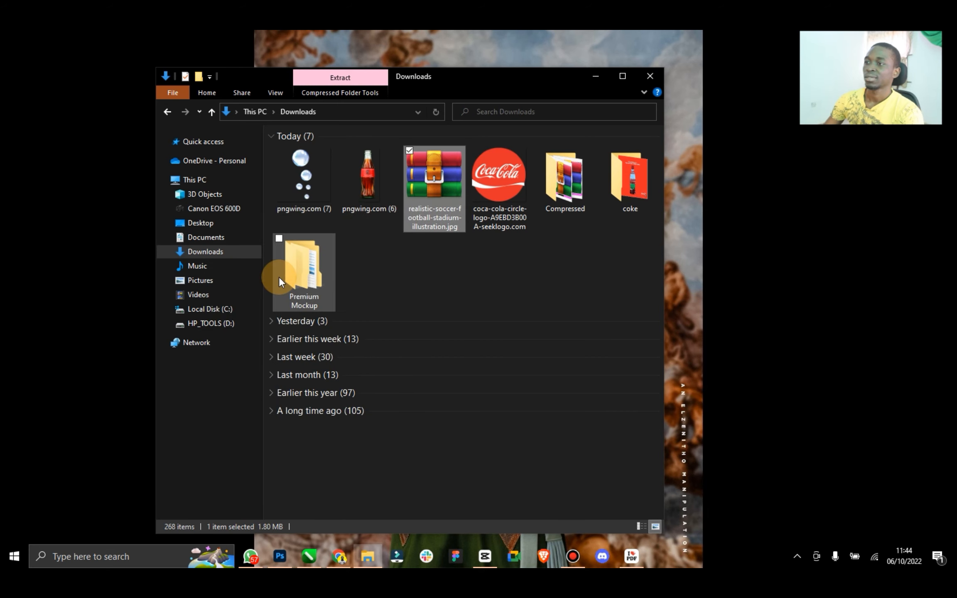
pyautogui.press('Delete')
pyautogui.press('Return')
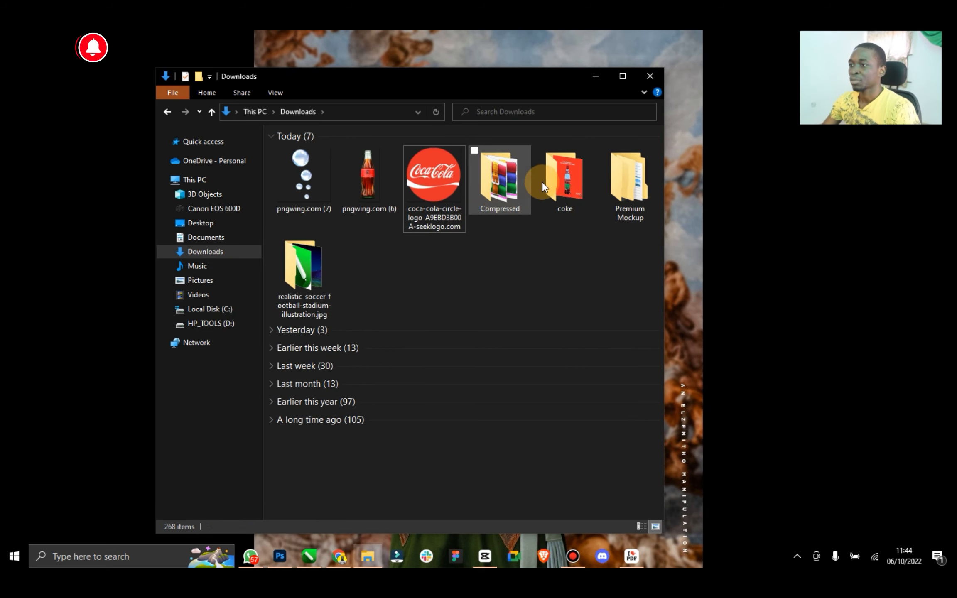
pyautogui.click(512, 182)
pyautogui.doubleClick(512, 182)
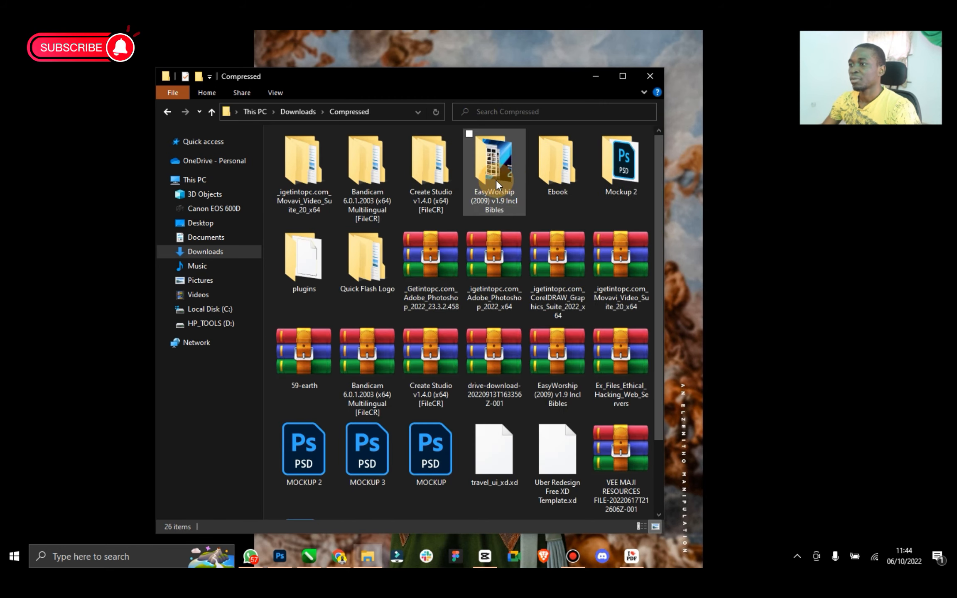
pyautogui.click(165, 111)
pyautogui.click(318, 266)
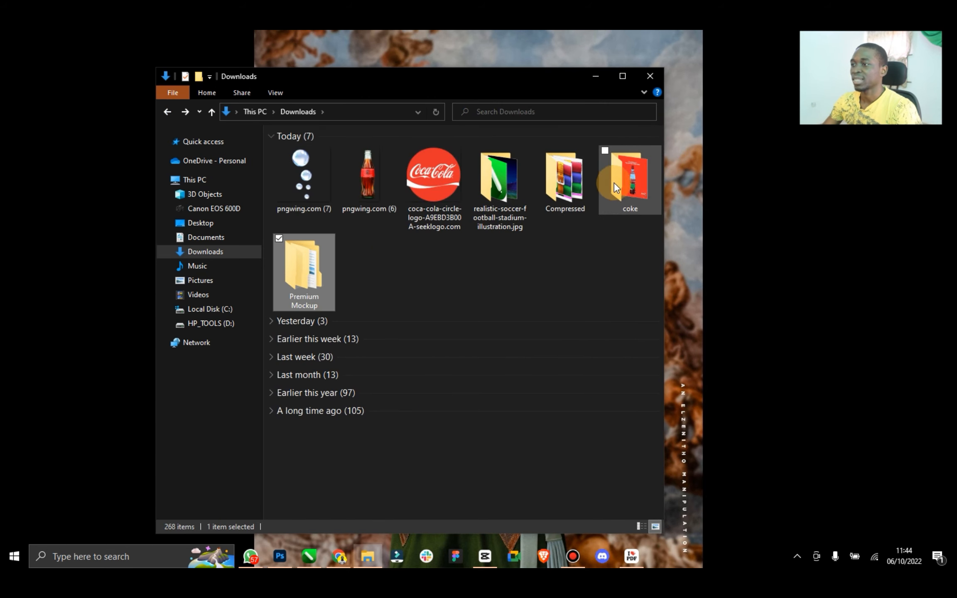
# Open the 5205447 JPG from the extracted stadium folder in Photoshop and maximize the Photoshop window.
pyautogui.doubleClick(493, 185)
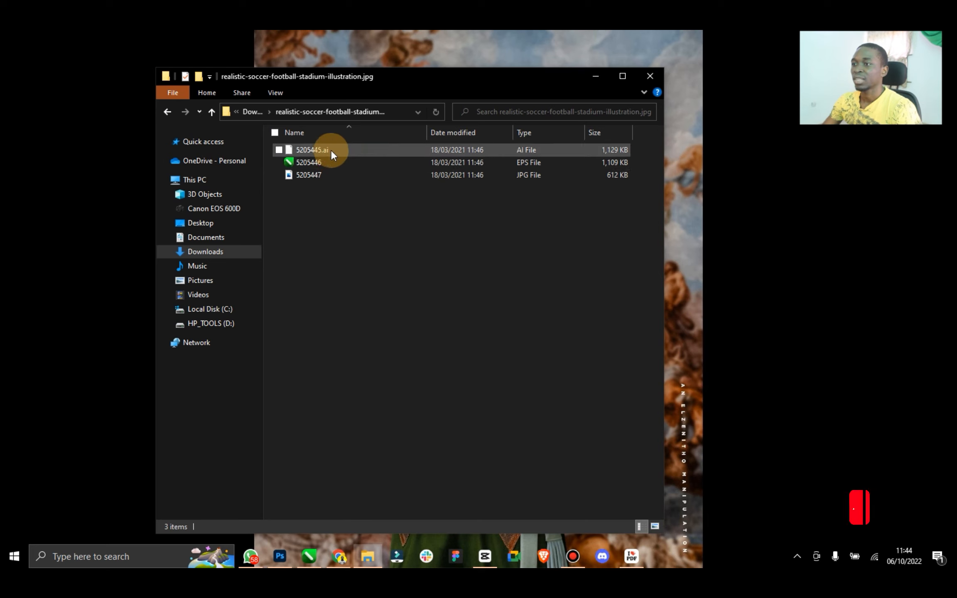
pyautogui.moveTo(365, 175); pyautogui.dragTo(281, 546)
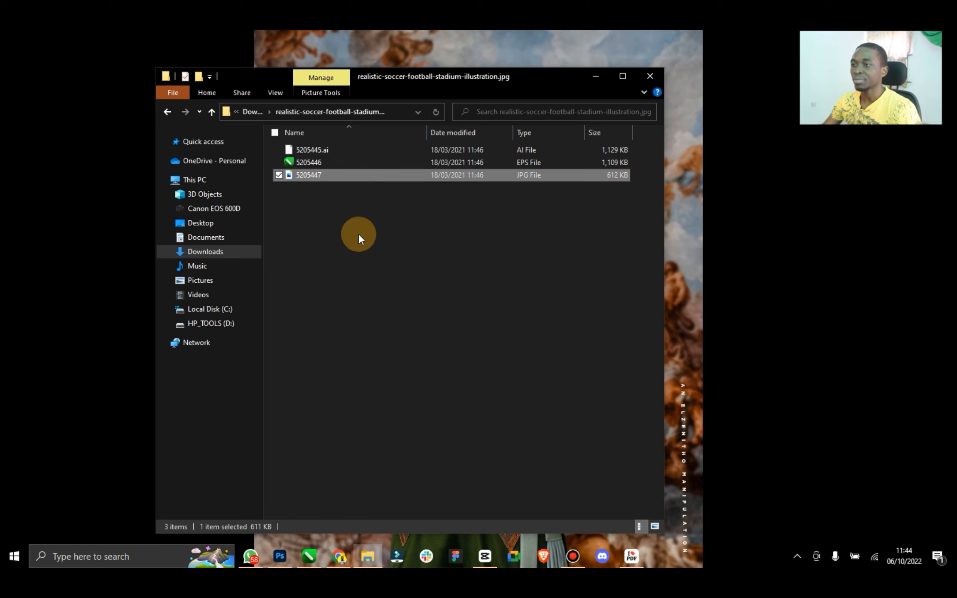
pyautogui.moveTo(325, 175)
pyautogui.moveTo(325, 175); pyautogui.dragTo(286, 335)
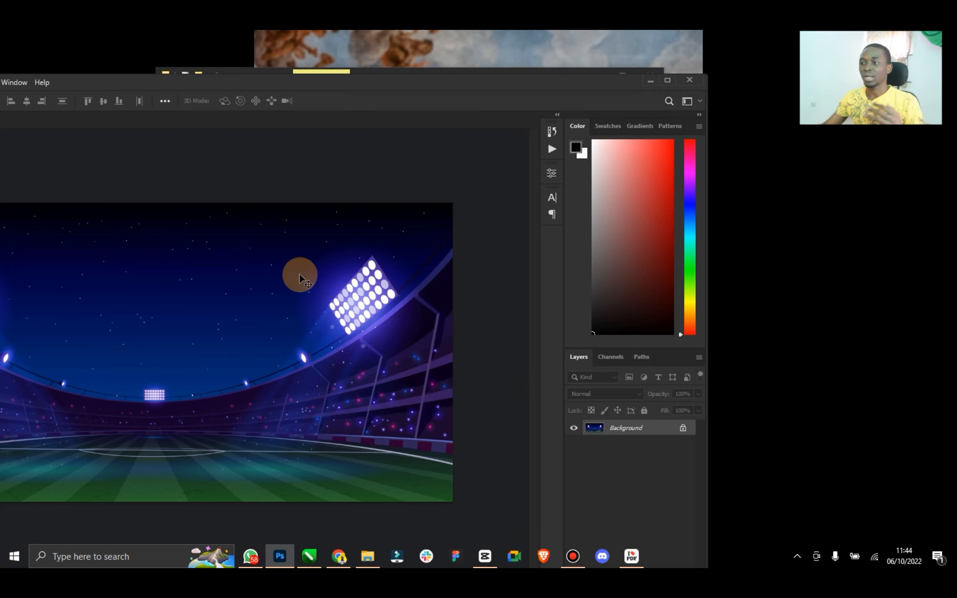
pyautogui.click(664, 78)
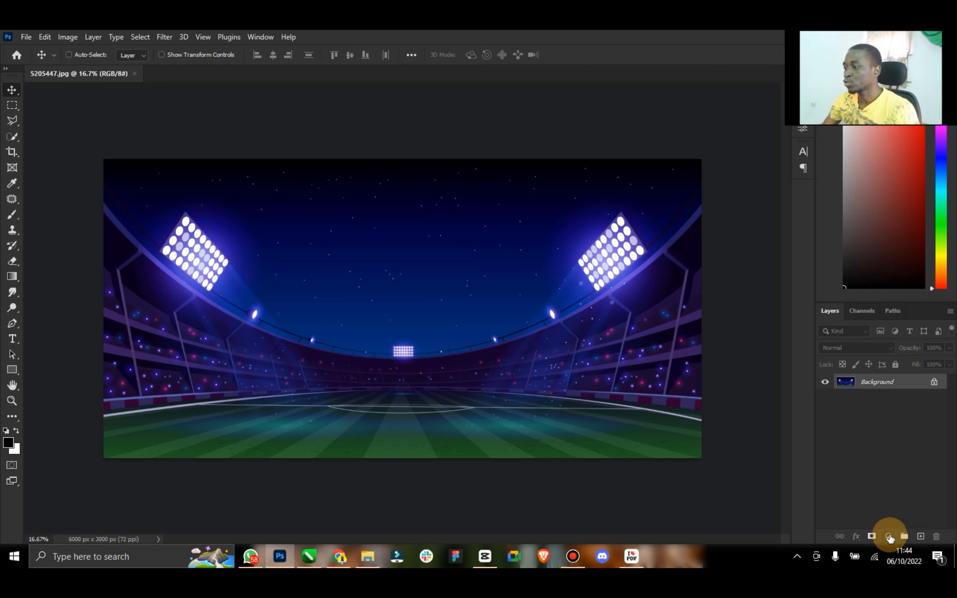
# Add a bright red solid color fill layer above the stadium image and blend it with Soft Light.
pyautogui.click(889, 536)
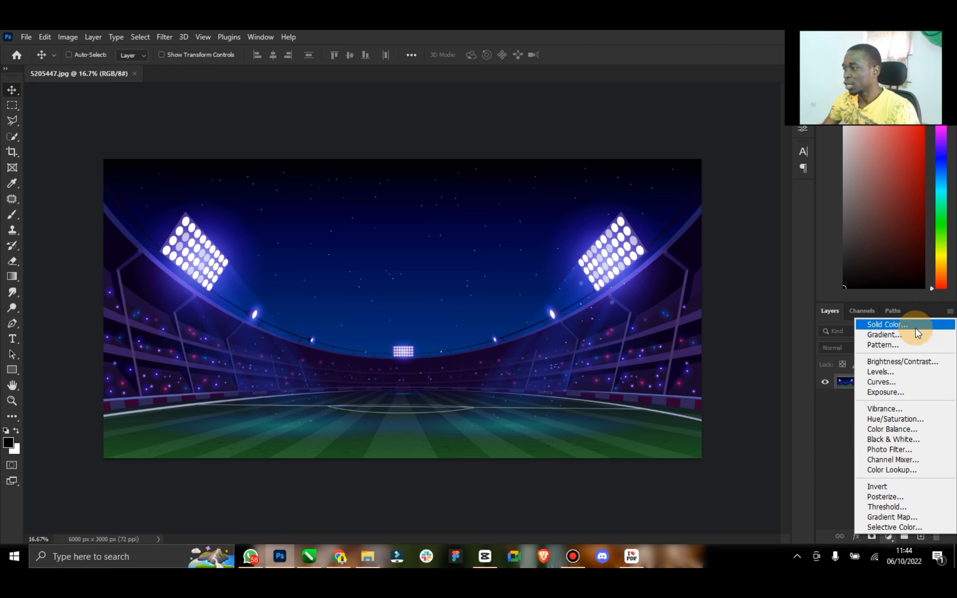
pyautogui.click(903, 328)
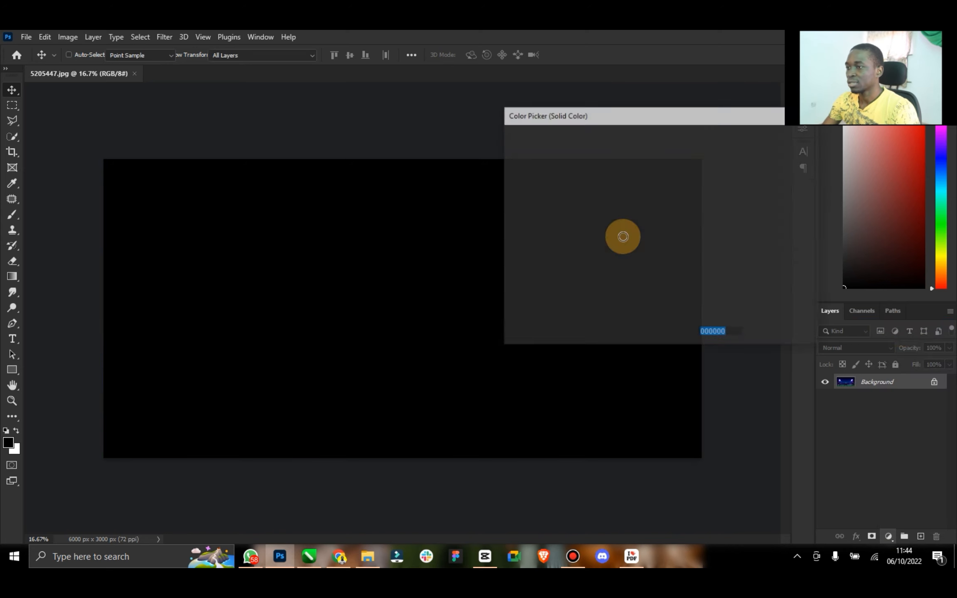
pyautogui.click(650, 155)
pyautogui.click(773, 138)
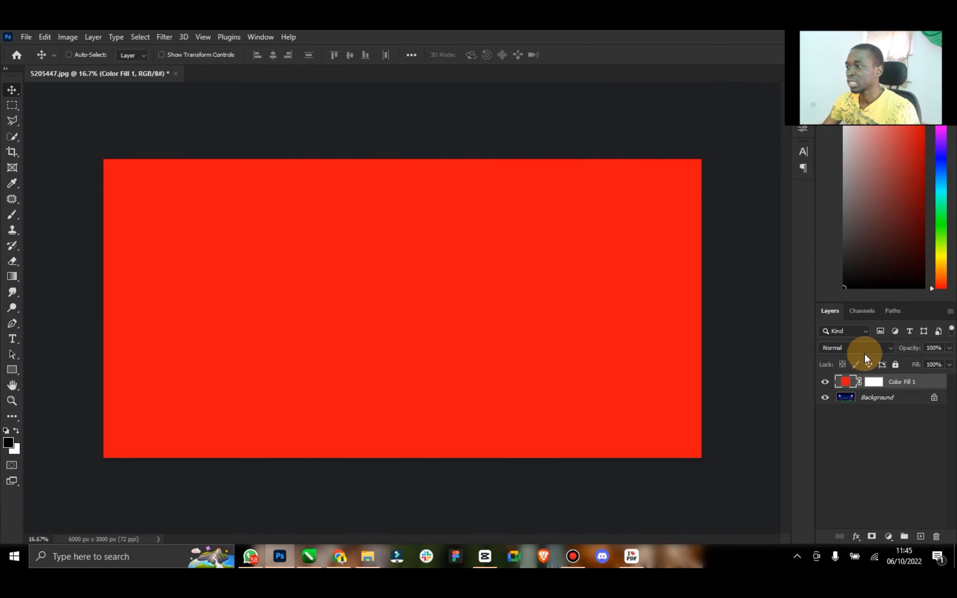
pyautogui.click(870, 349)
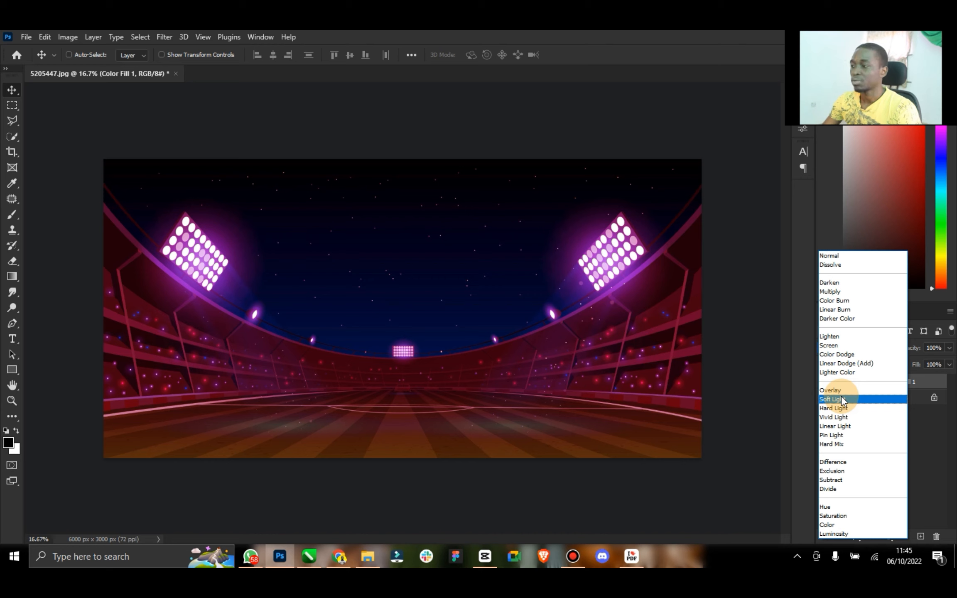
pyautogui.click(841, 398)
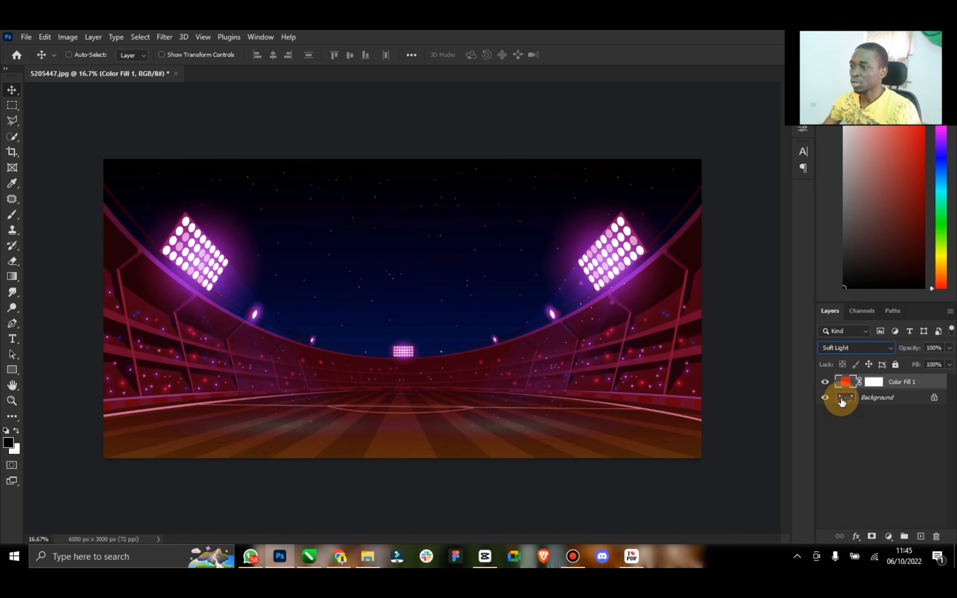
# Add a Vibrance adjustment layer above the red fill with vibrance at +52.
pyautogui.click(881, 538)
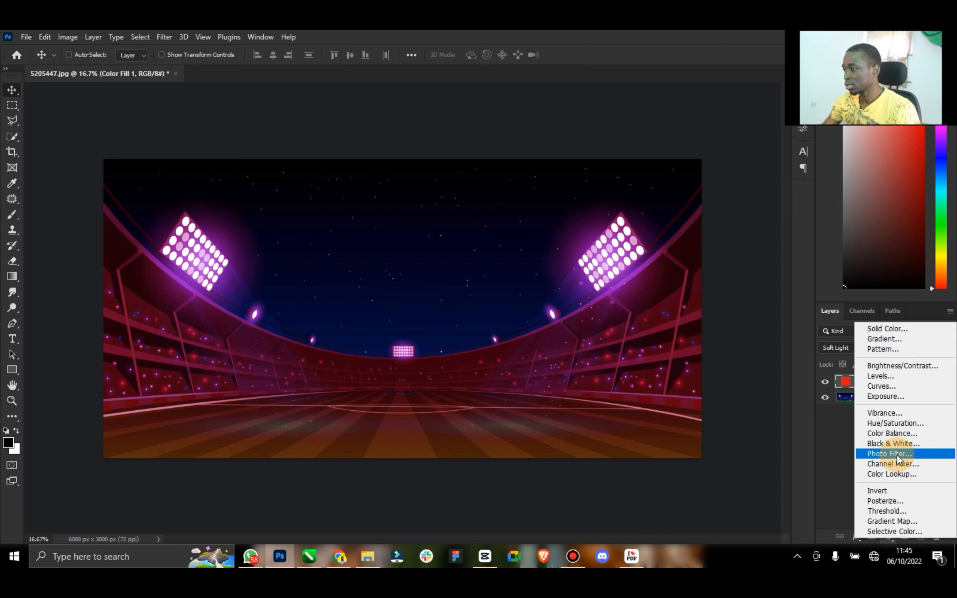
pyautogui.click(904, 416)
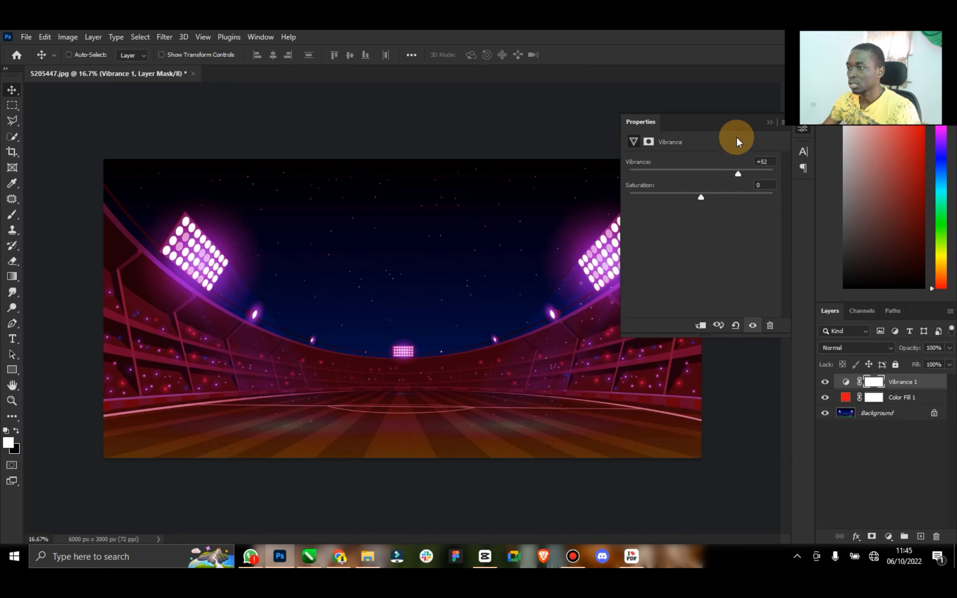
pyautogui.click(767, 123)
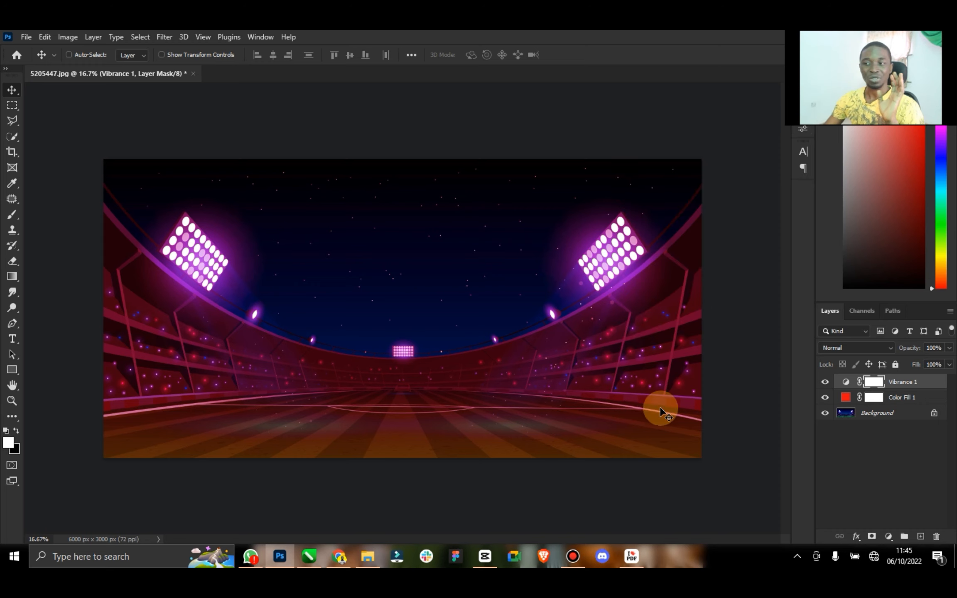
# Merge all layers into the stadium background, save the JPEG at quality 10 with baseline standard format, and close the document.
pyautogui.keyDown('shift'); pyautogui.click(898, 414); pyautogui.keyUp('shift')
pyautogui.rightClick(897, 414)
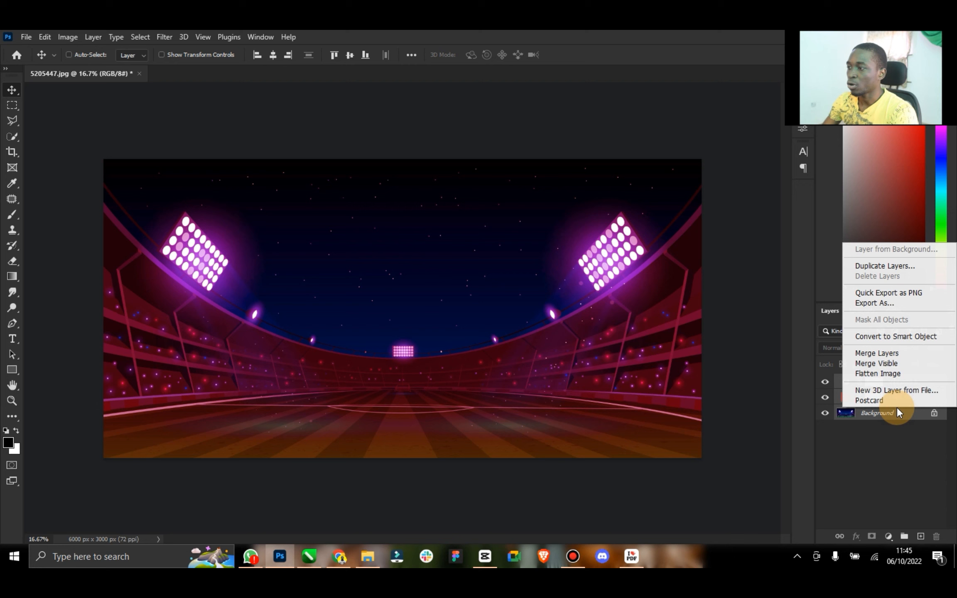
pyautogui.click(881, 349)
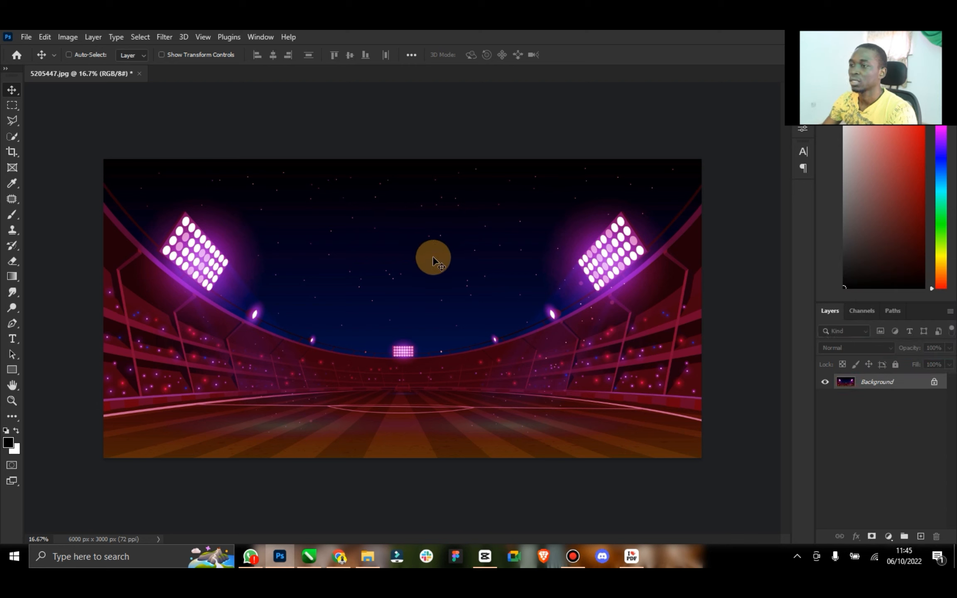
pyautogui.hotkey('ctrl', 's')
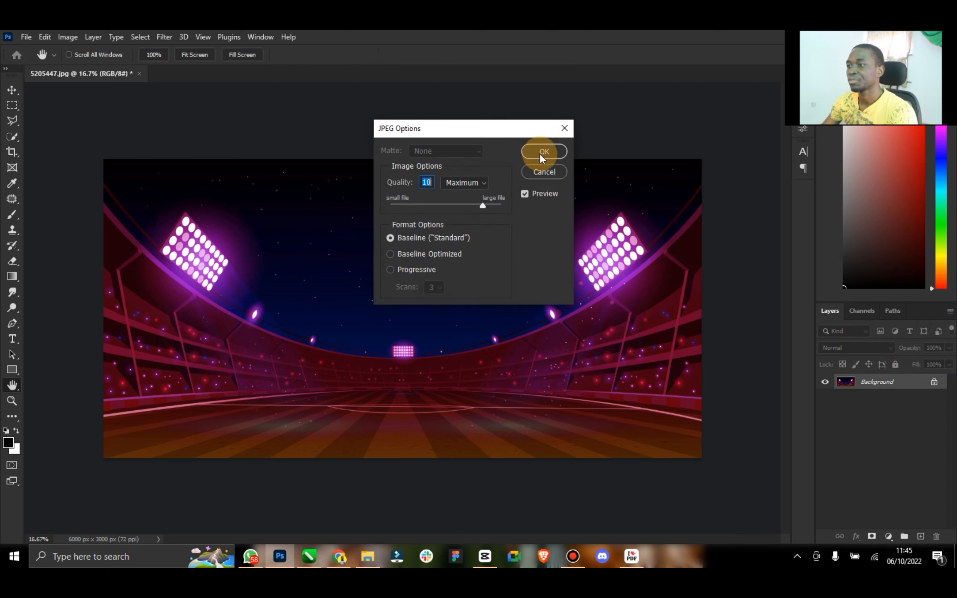
pyautogui.click(540, 152)
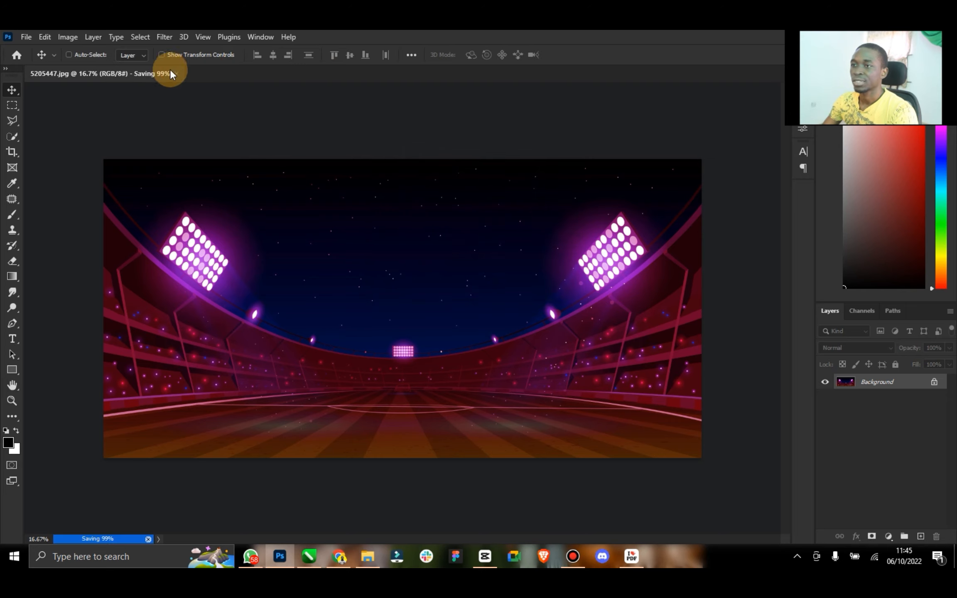
pyautogui.click(136, 74)
pyautogui.moveTo(587, 33); pyautogui.dragTo(30, 104)
pyautogui.click(384, 113)
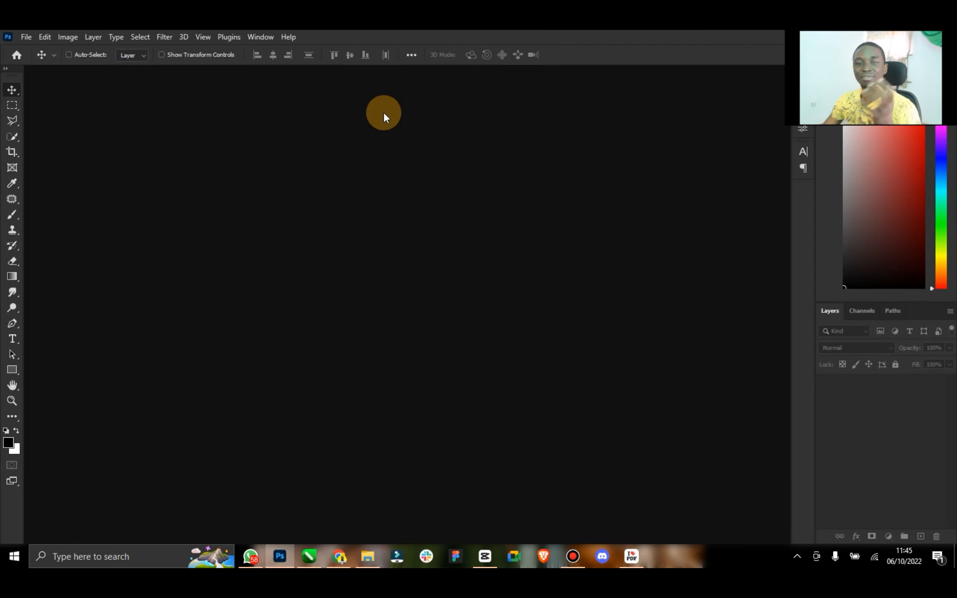
# Leave Photoshop and import the 5205447 JPG from the extracted stadium folder into the CapCut project's media.
pyautogui.moveTo(672, 33); pyautogui.dragTo(320, 123)
pyautogui.click(137, 158)
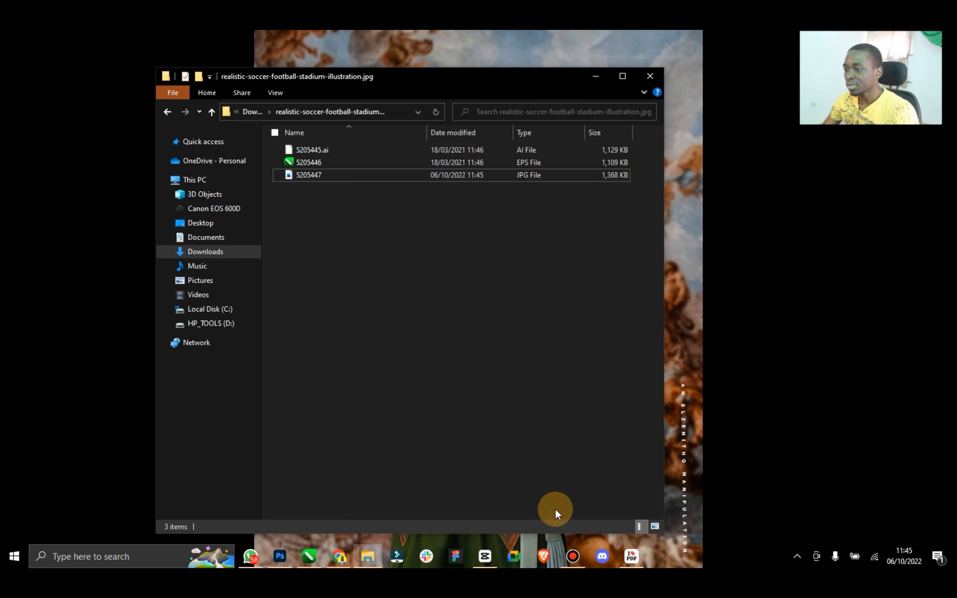
pyautogui.click(328, 180)
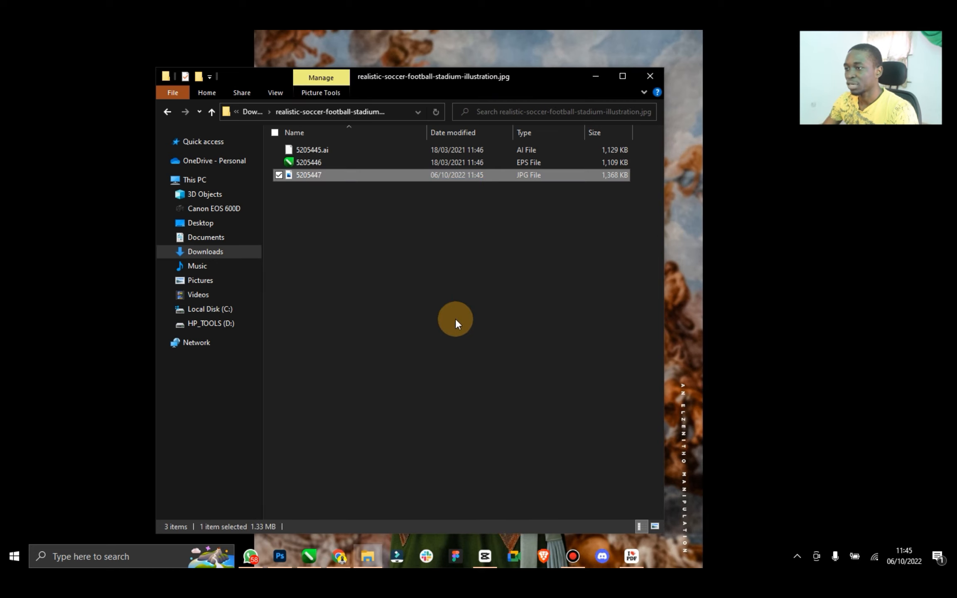
pyautogui.moveTo(312, 182); pyautogui.dragTo(284, 235)
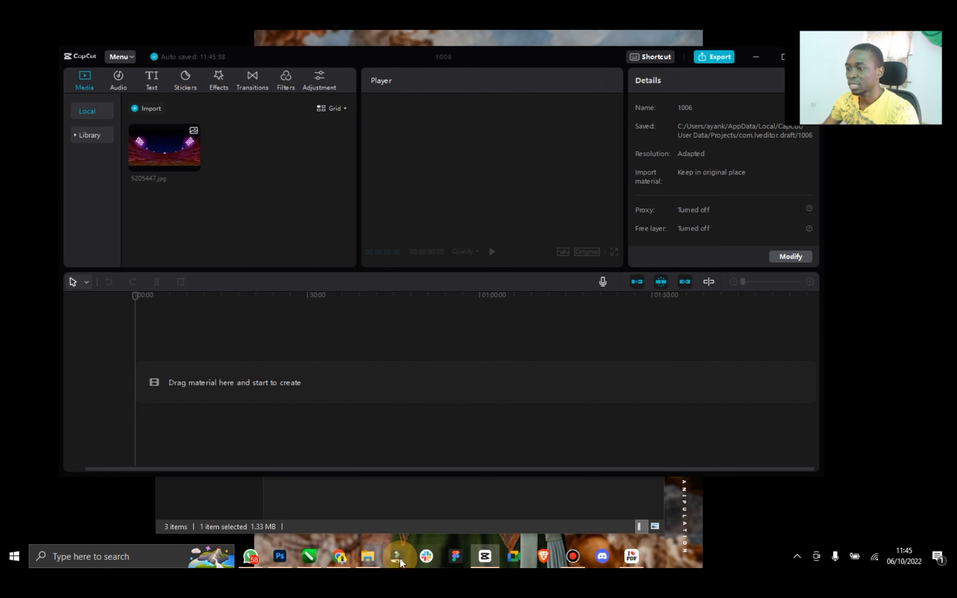
# Import the Coke Advert image from the Desktop folder into the CapCut media and maximize the CapCut window.
pyautogui.click(372, 563)
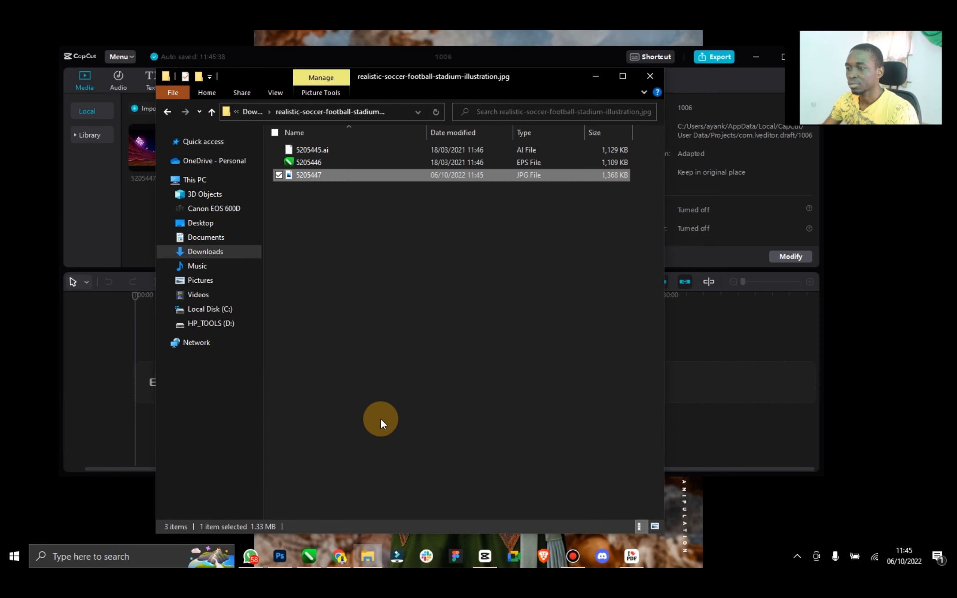
pyautogui.click(207, 227)
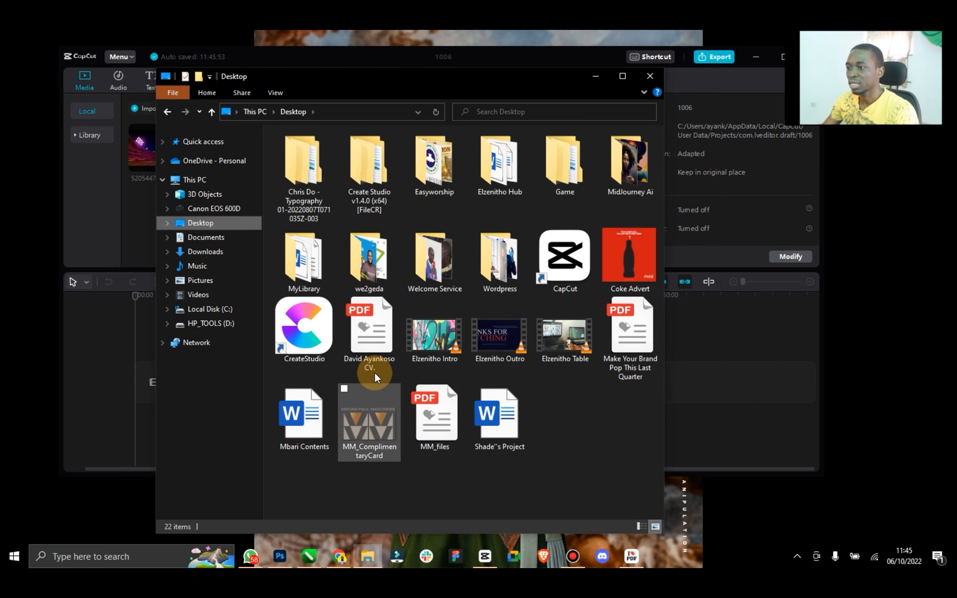
pyautogui.moveTo(612, 260); pyautogui.dragTo(103, 199)
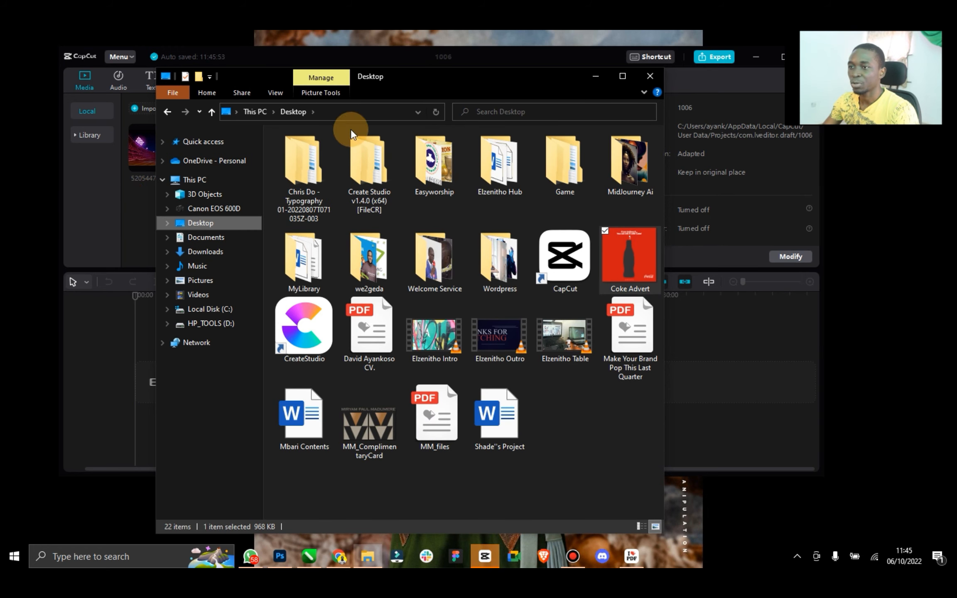
pyautogui.click(595, 76)
pyautogui.moveTo(418, 58); pyautogui.dragTo(376, 81)
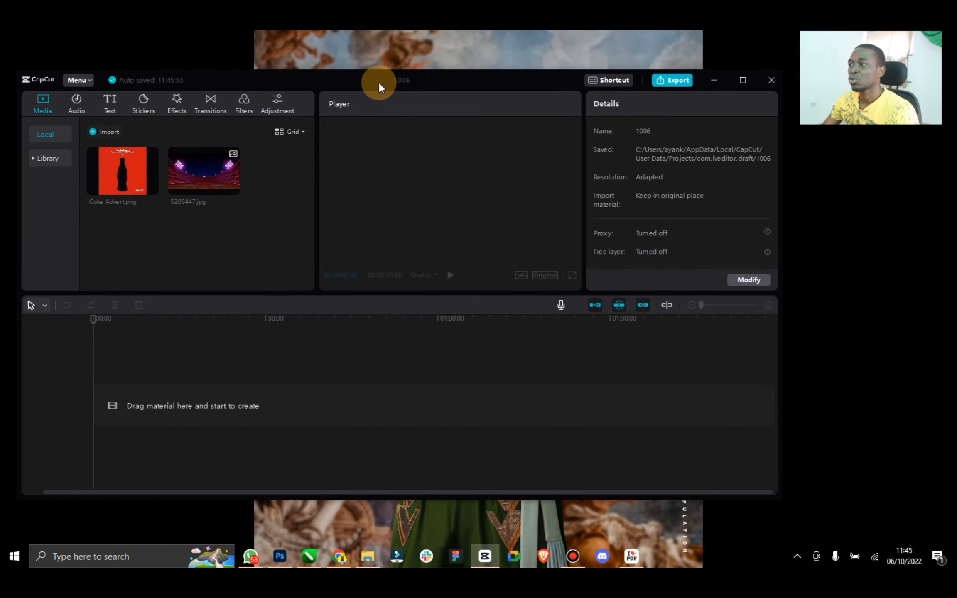
pyautogui.click(750, 85)
pyautogui.moveTo(224, 126)
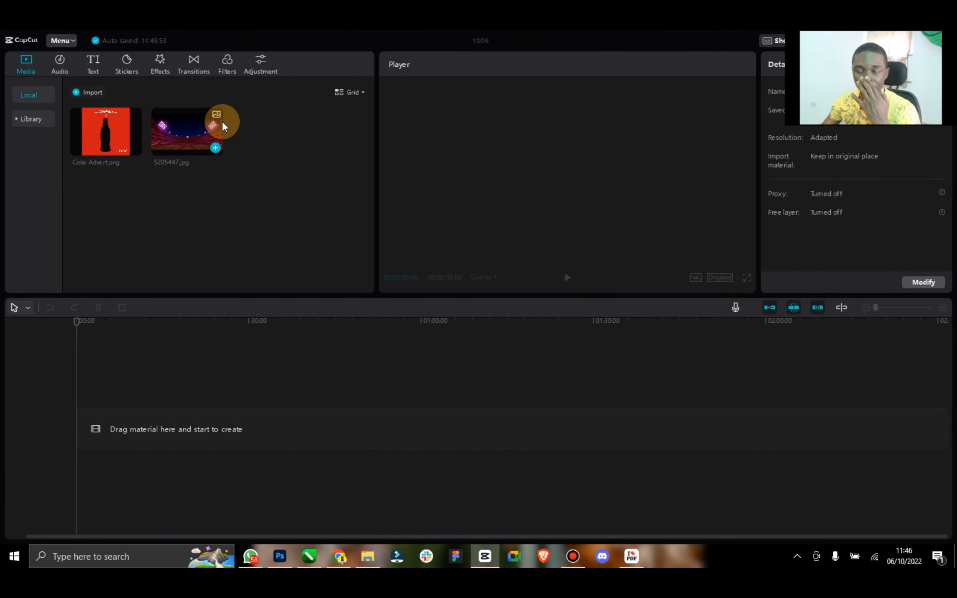
pyautogui.moveTo(132, 145)
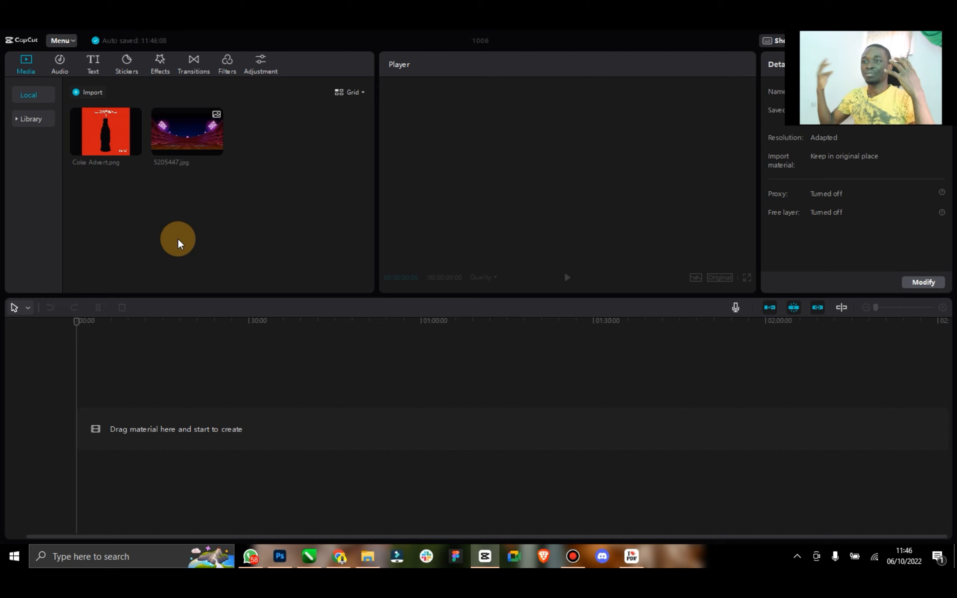
# Switch to Chrome and load youtube.com in place of the PNGWing bubble page.
pyautogui.click(339, 557)
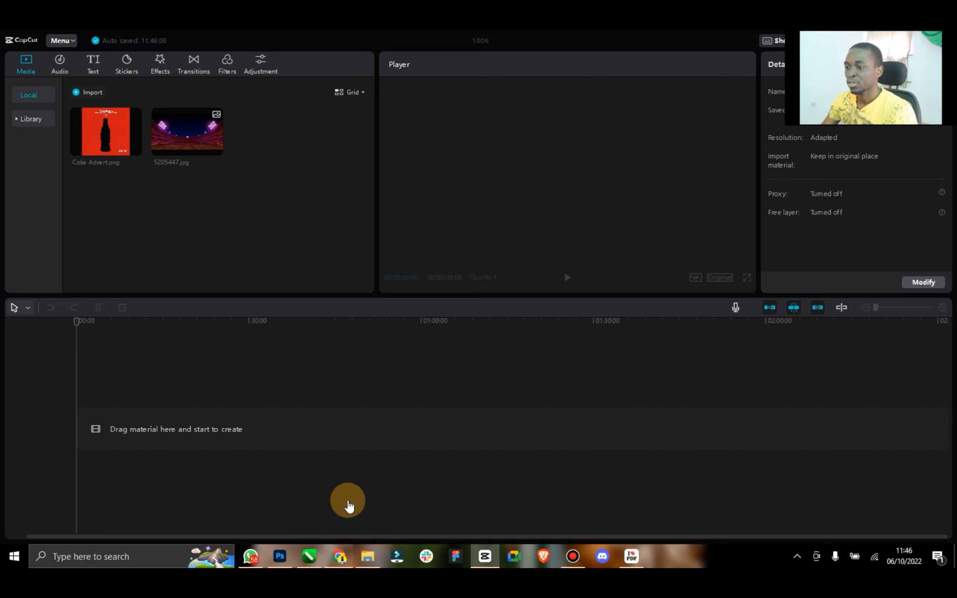
pyautogui.click(196, 82)
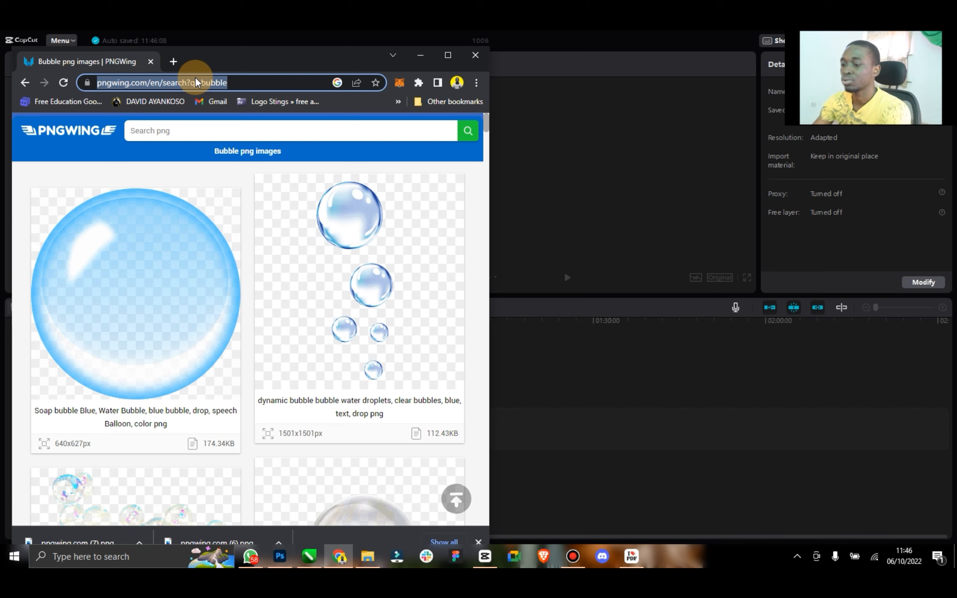
pyautogui.write('YOU')
pyautogui.press('Return')
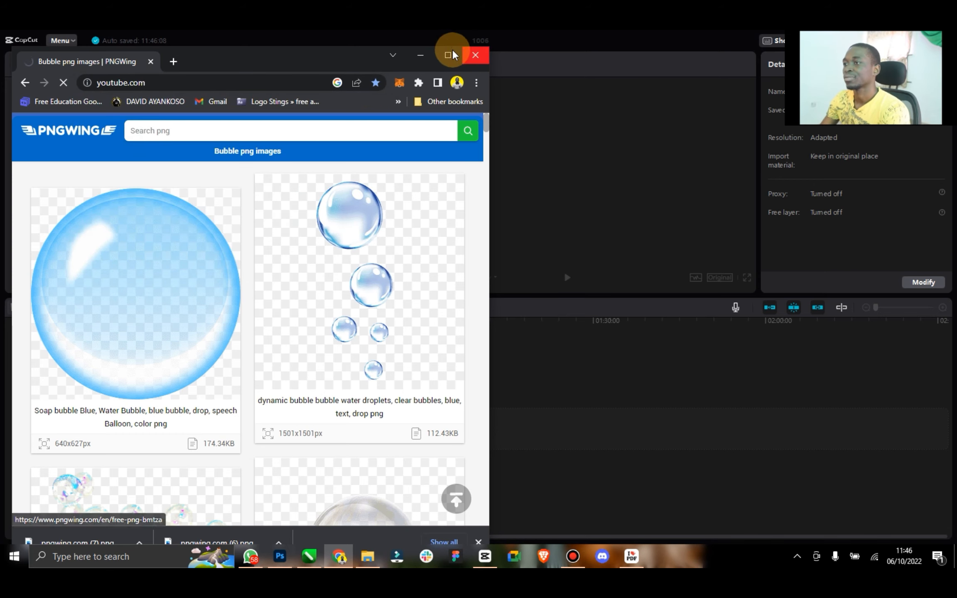
pyautogui.moveTo(363, 51); pyautogui.dragTo(485, 50)
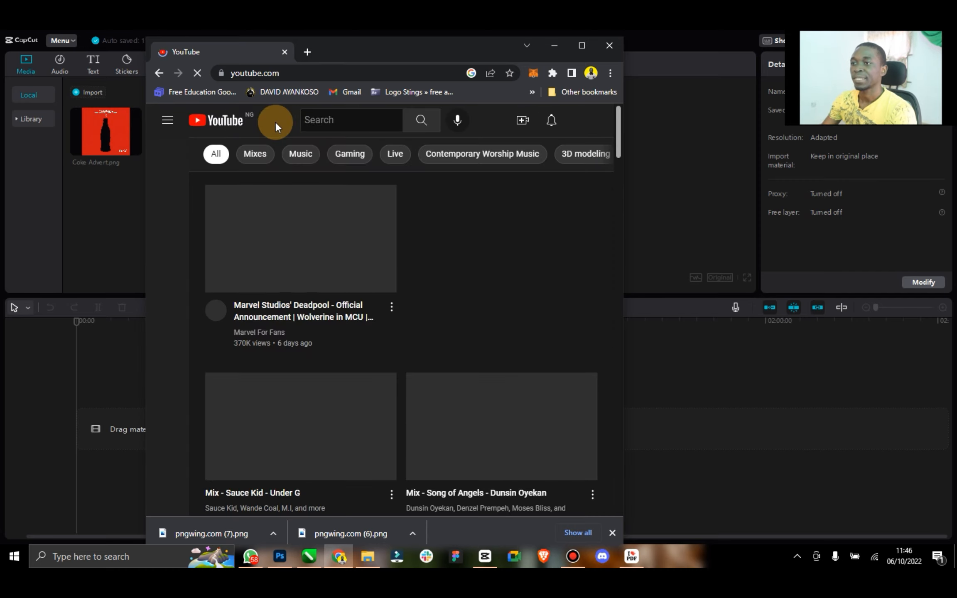
# Search YouTube for "sports stadium crowd cheering sound effect".
pyautogui.click(326, 120)
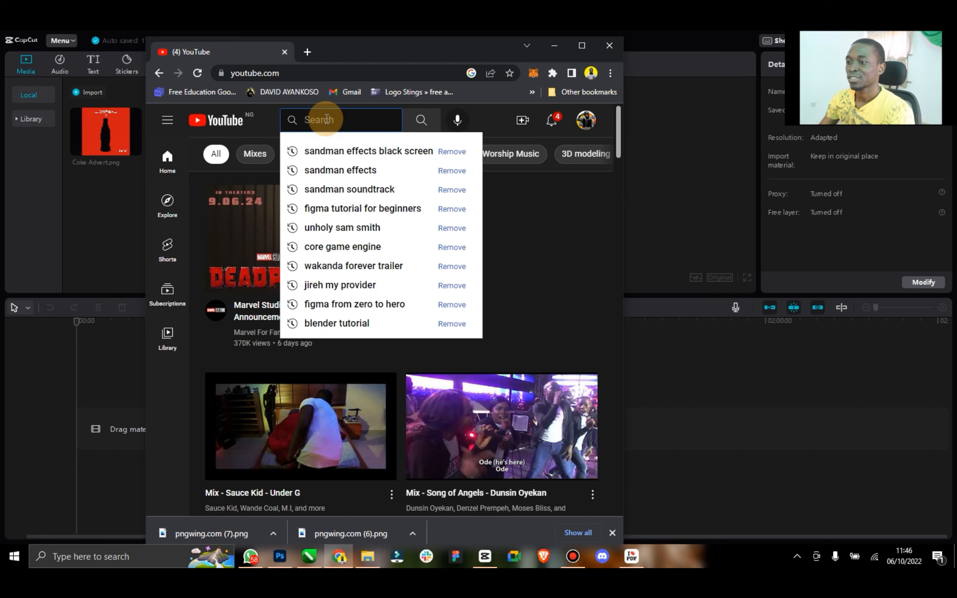
pyautogui.write('SHORT ')
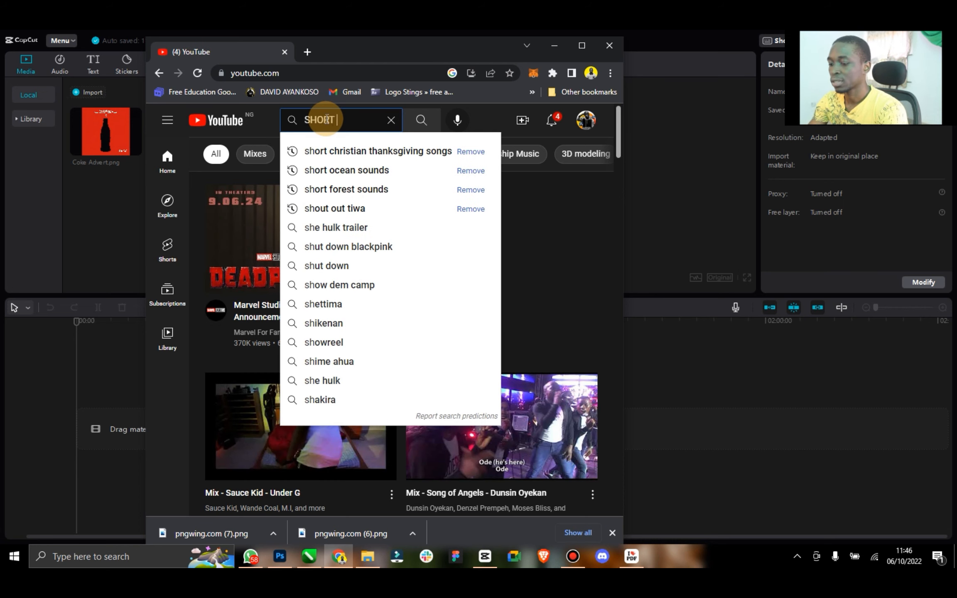
pyautogui.write('STAdium')
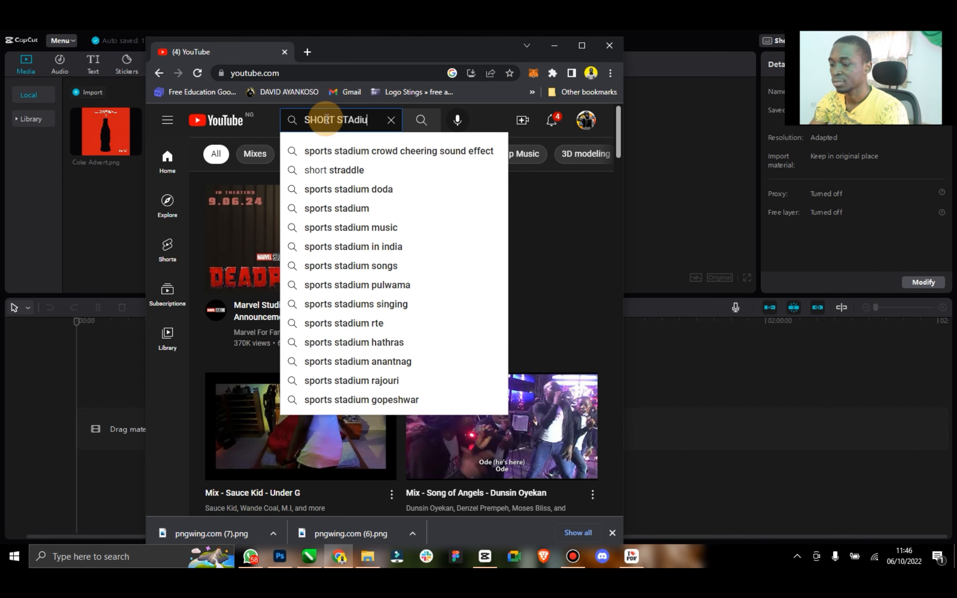
pyautogui.click(365, 119)
pyautogui.click(379, 150)
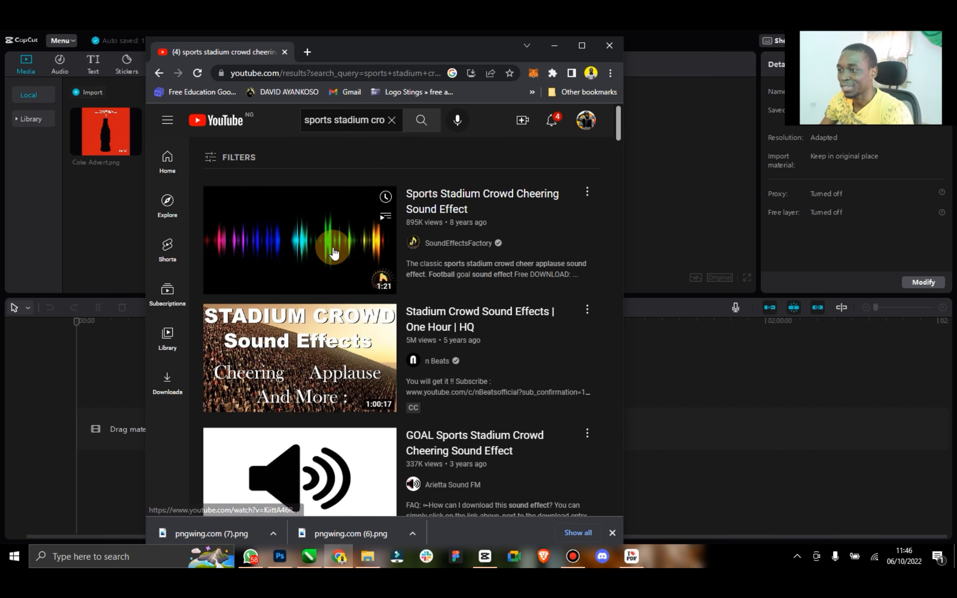
# Open the Sports Stadium Crowd Cheering Sound Effect video by SoundEffectsFactory and download it as a 480p MP4 file.
pyautogui.click(333, 254)
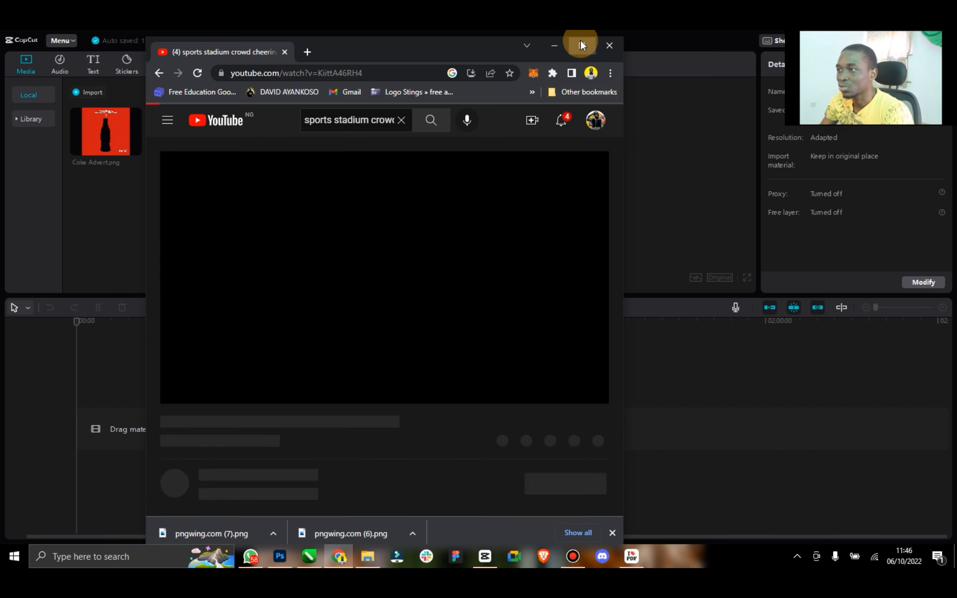
pyautogui.click(581, 43)
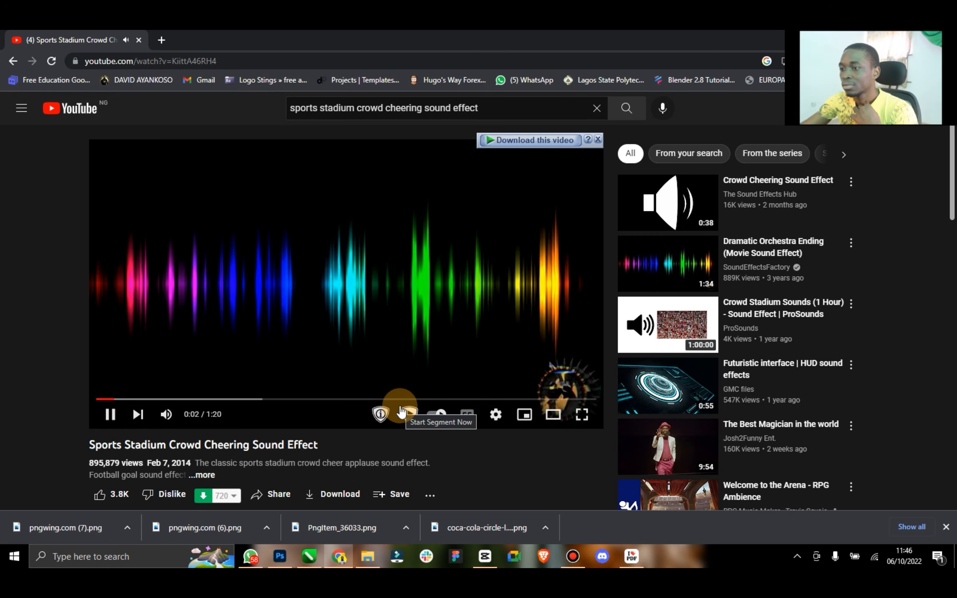
pyautogui.press('XF86AudioMute')
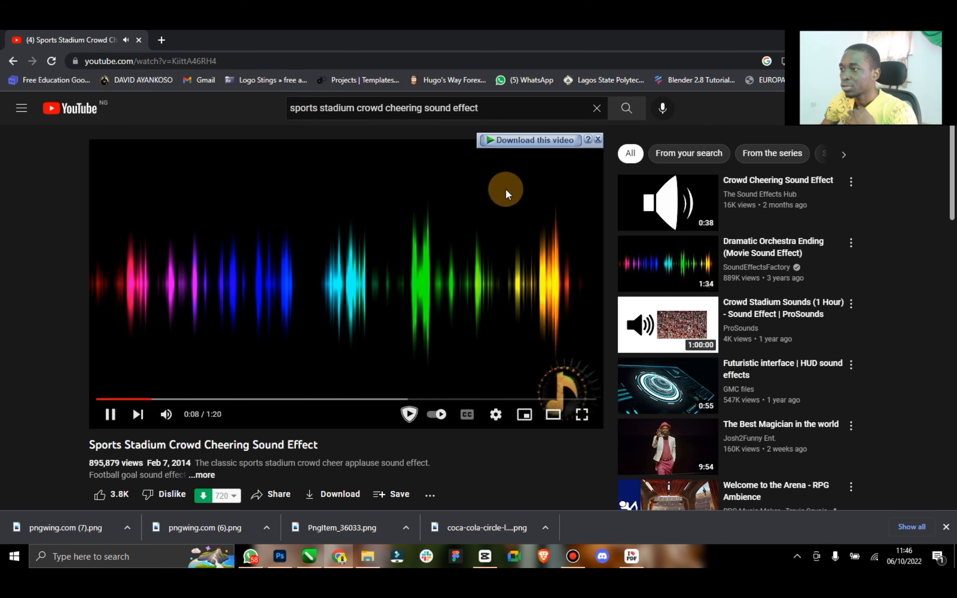
pyautogui.click(528, 138)
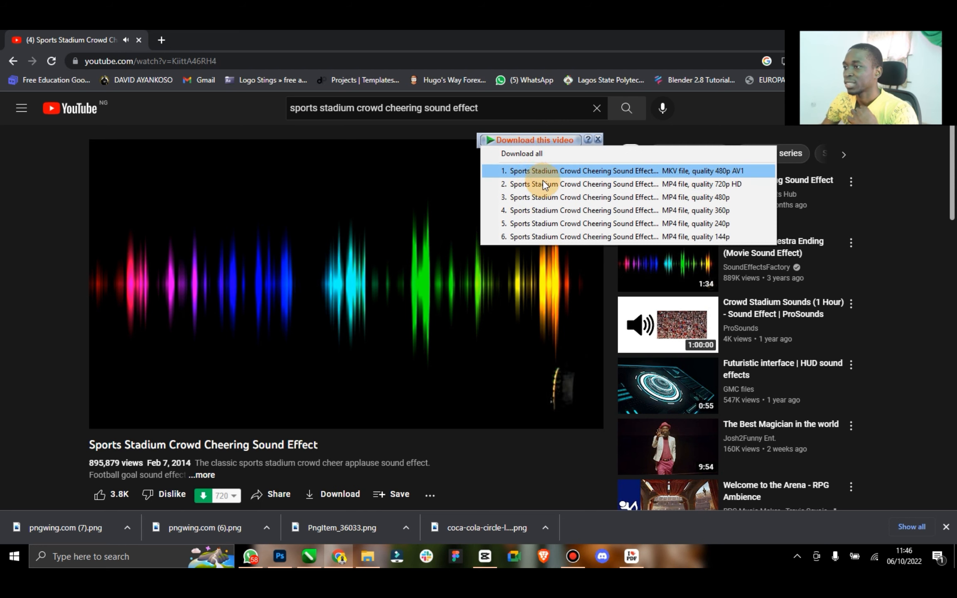
pyautogui.click(574, 197)
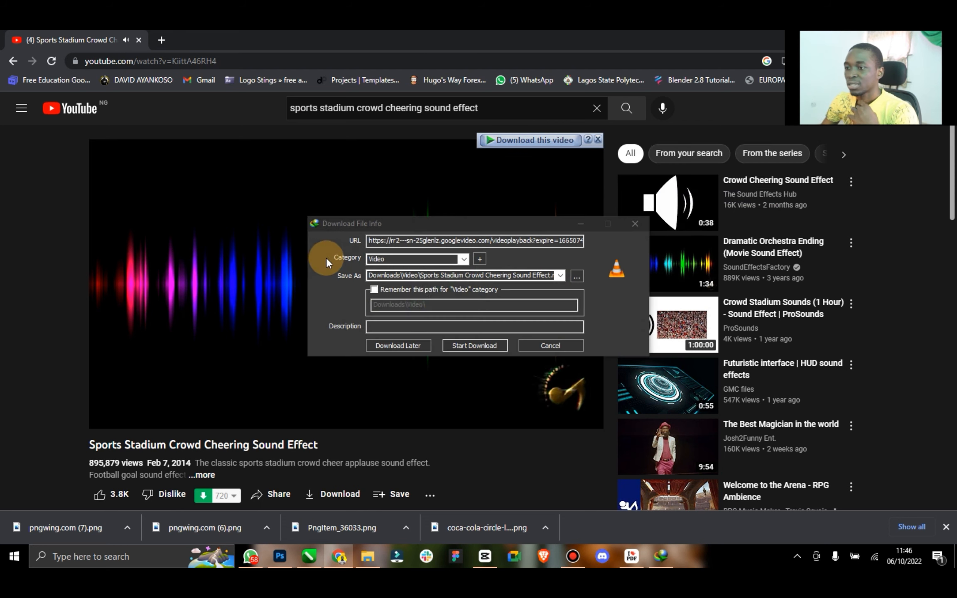
pyautogui.click(463, 335)
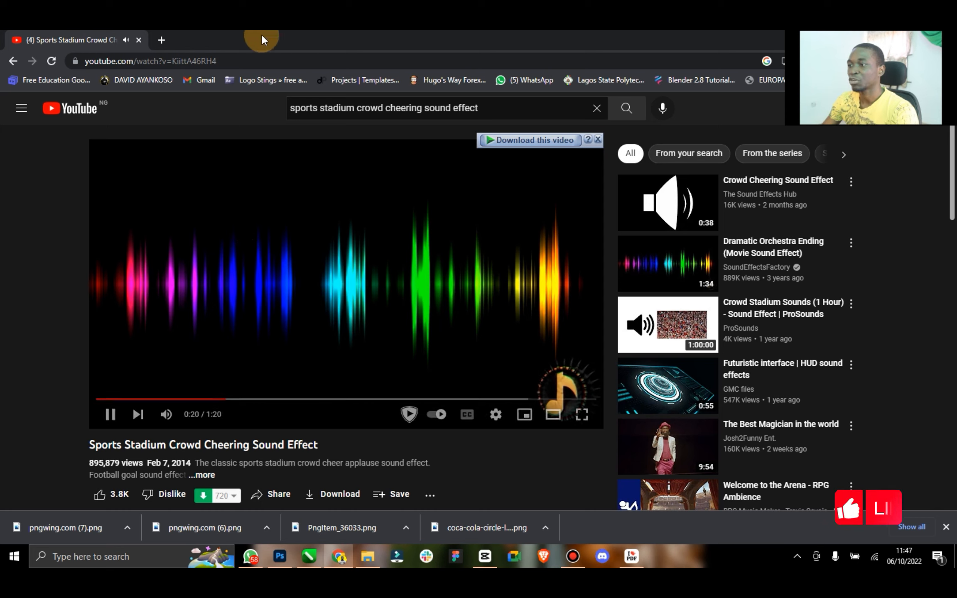
# Close the YouTube video, leaving a blank new tab, and minimize the Chrome window.
pyautogui.click(158, 41)
pyautogui.click(140, 40)
pyautogui.doubleClick(343, 44)
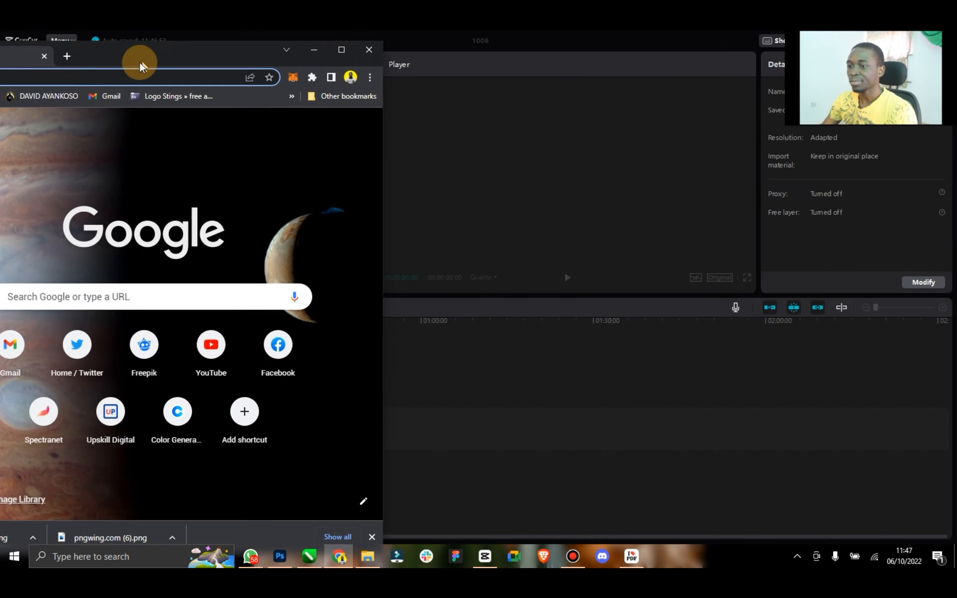
pyautogui.click(303, 58)
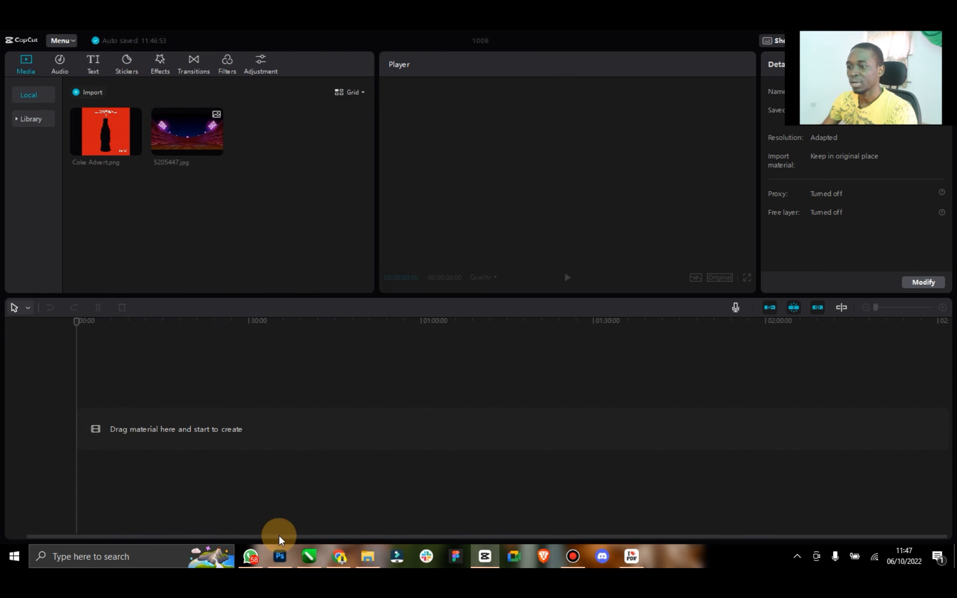
# Import the Sports Stadium Crowd Cheering Sound Effect file from the Video folder in Downloads into the CapCut media.
pyautogui.click(368, 556)
pyautogui.click(230, 251)
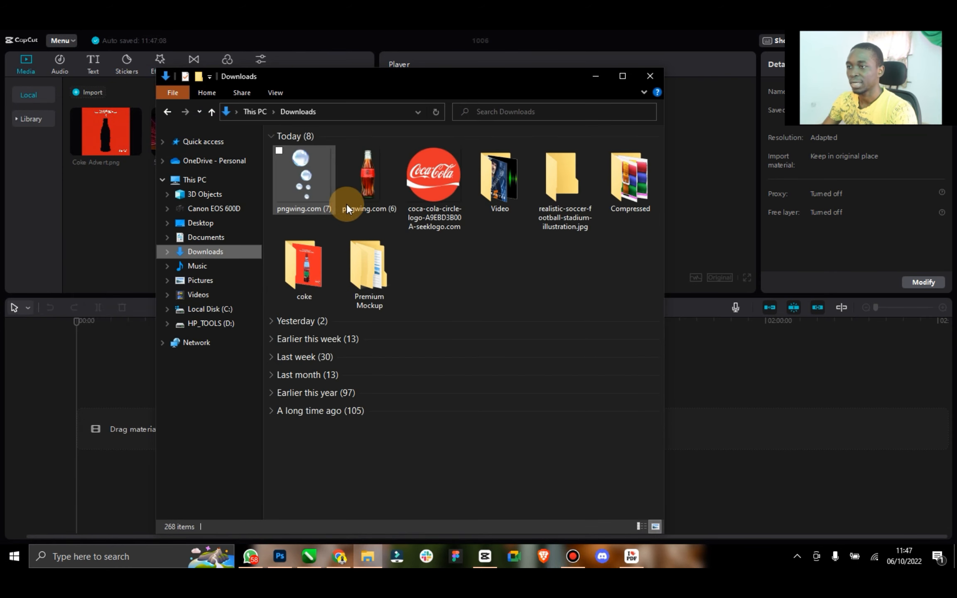
pyautogui.doubleClick(500, 189)
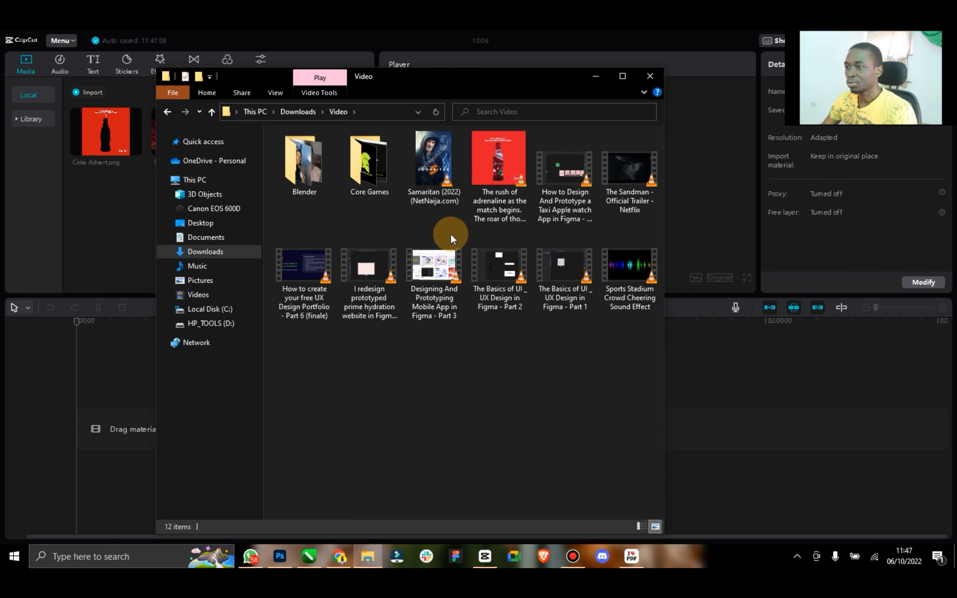
pyautogui.moveTo(619, 270); pyautogui.dragTo(118, 216)
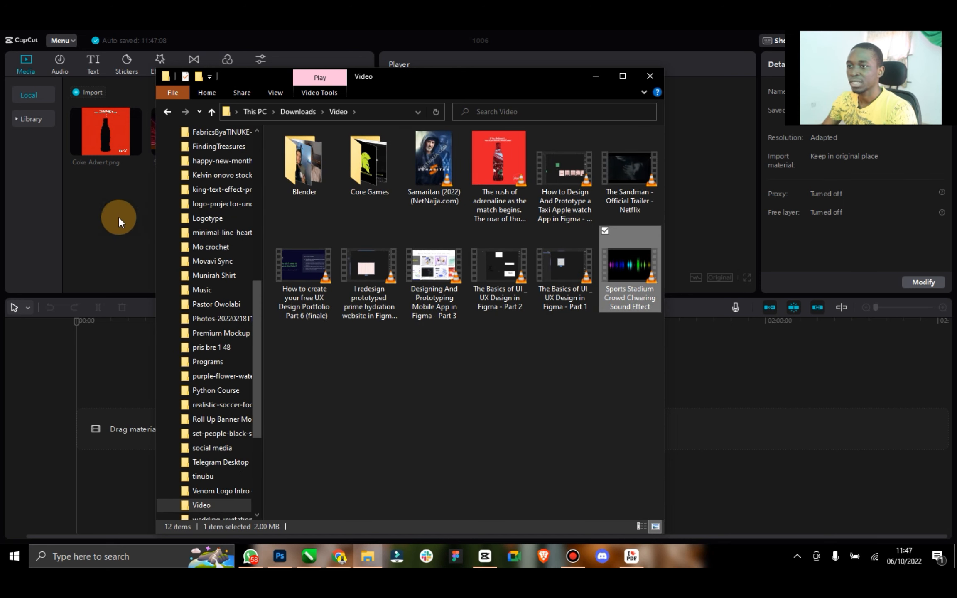
pyautogui.click(591, 78)
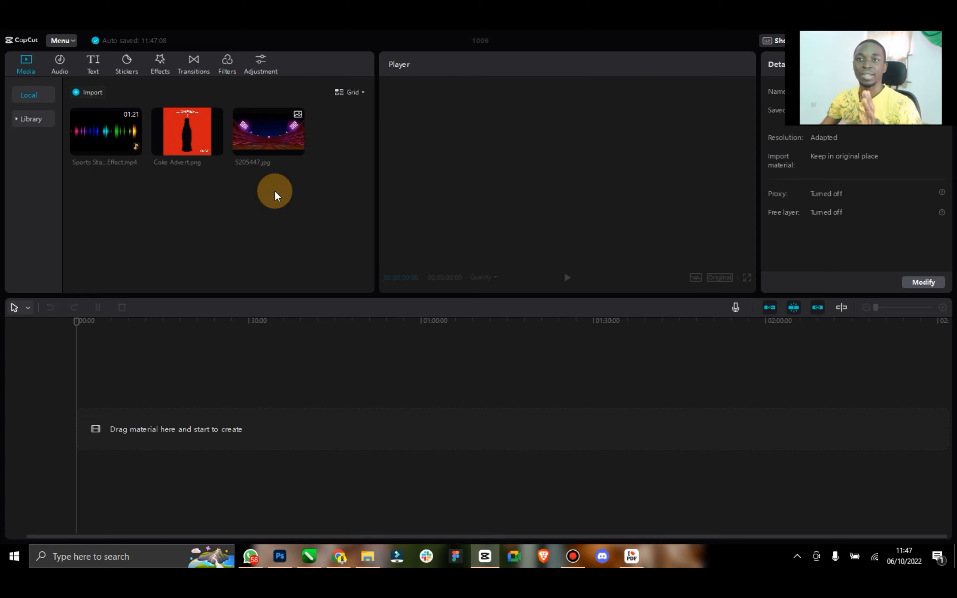
# Place Coke Advert.png at the start of the CapCut timeline's main track.
pyautogui.moveTo(209, 135); pyautogui.dragTo(92, 418)
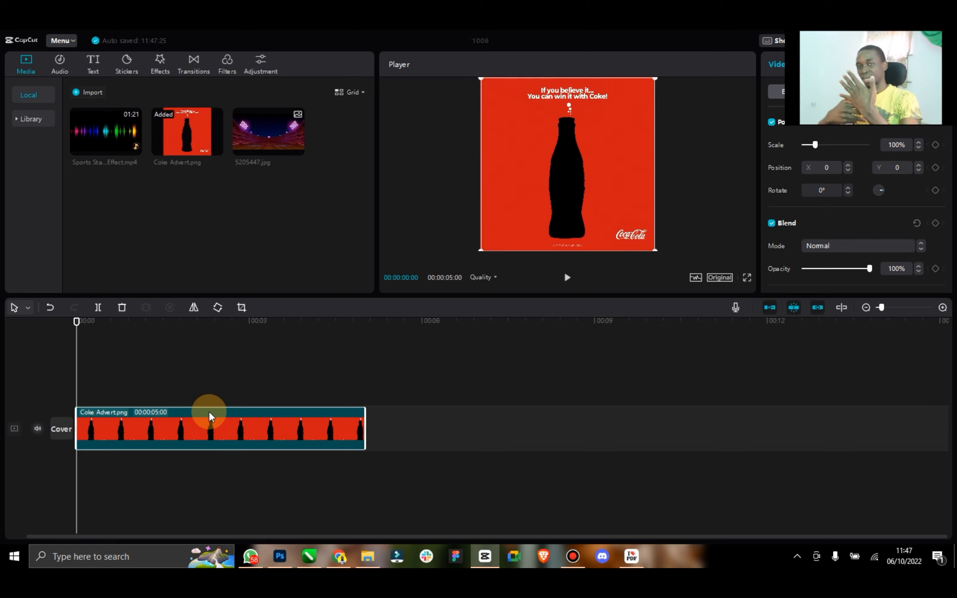
# Move Coke Advert.png to the track above the main track and place 5205447.jpg beneath it at the start, enlarged to 234%.
pyautogui.moveTo(210, 415); pyautogui.dragTo(156, 376)
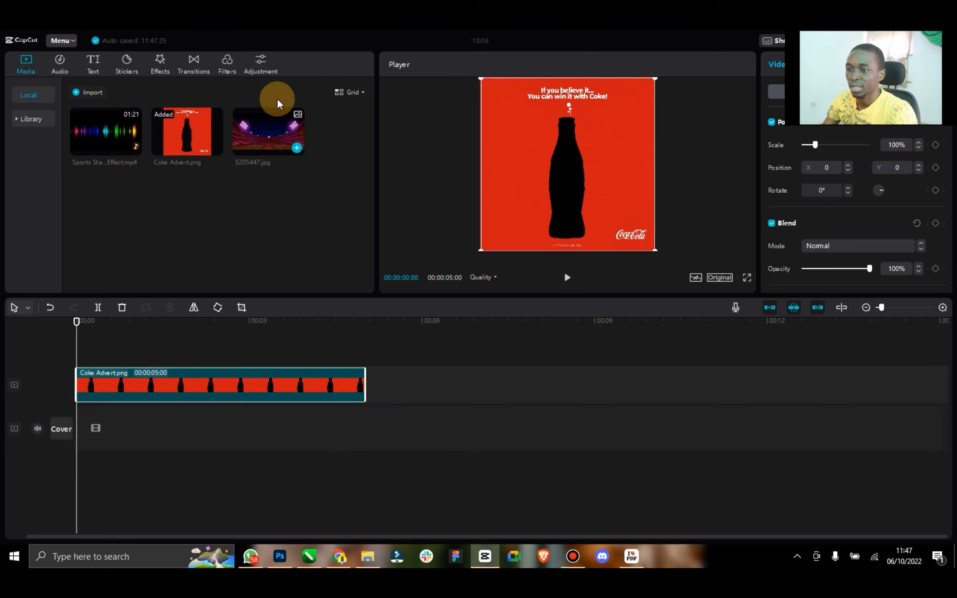
pyautogui.moveTo(256, 133); pyautogui.dragTo(129, 440)
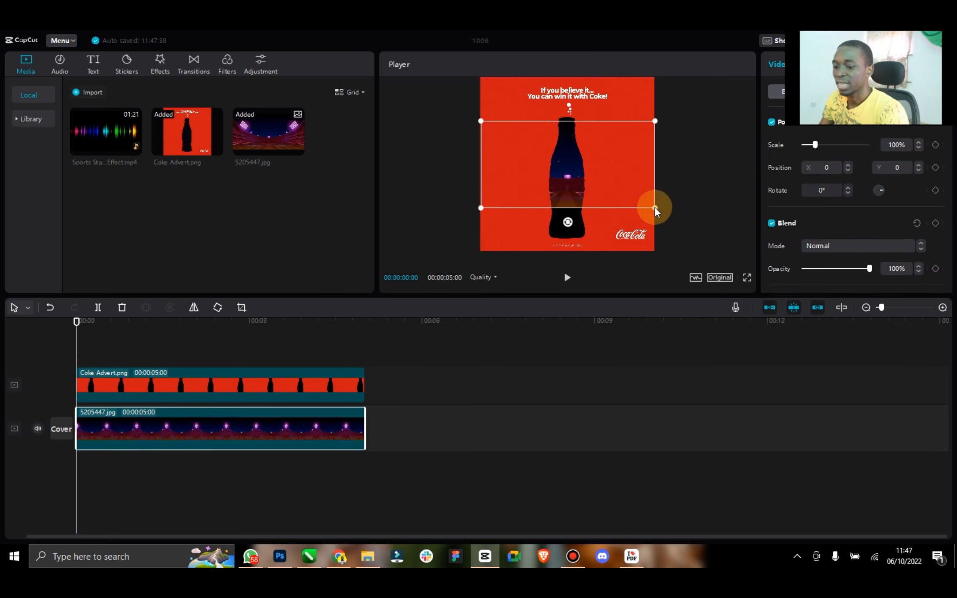
pyautogui.moveTo(655, 209); pyautogui.dragTo(738, 251)
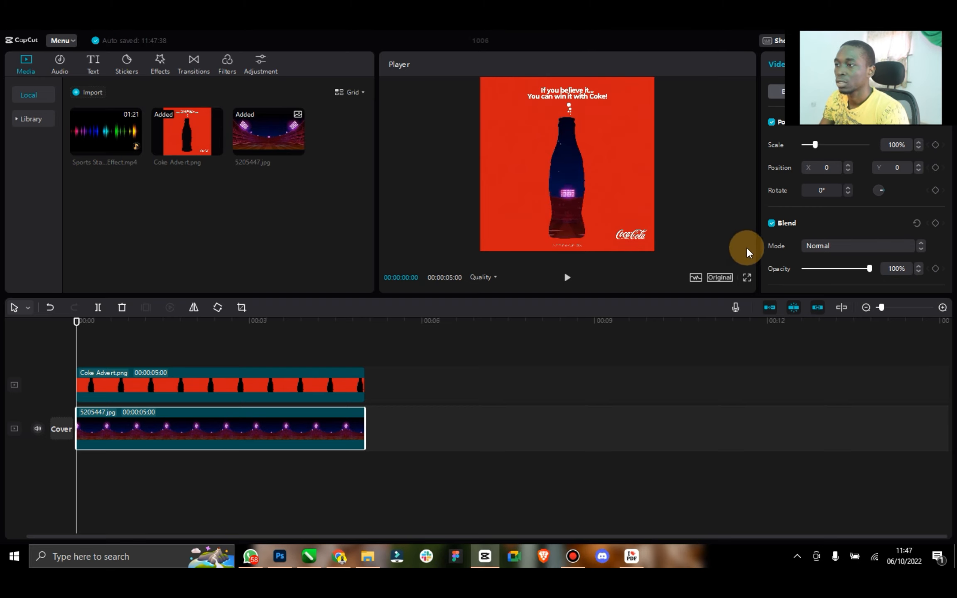
pyautogui.moveTo(604, 205); pyautogui.dragTo(599, 176)
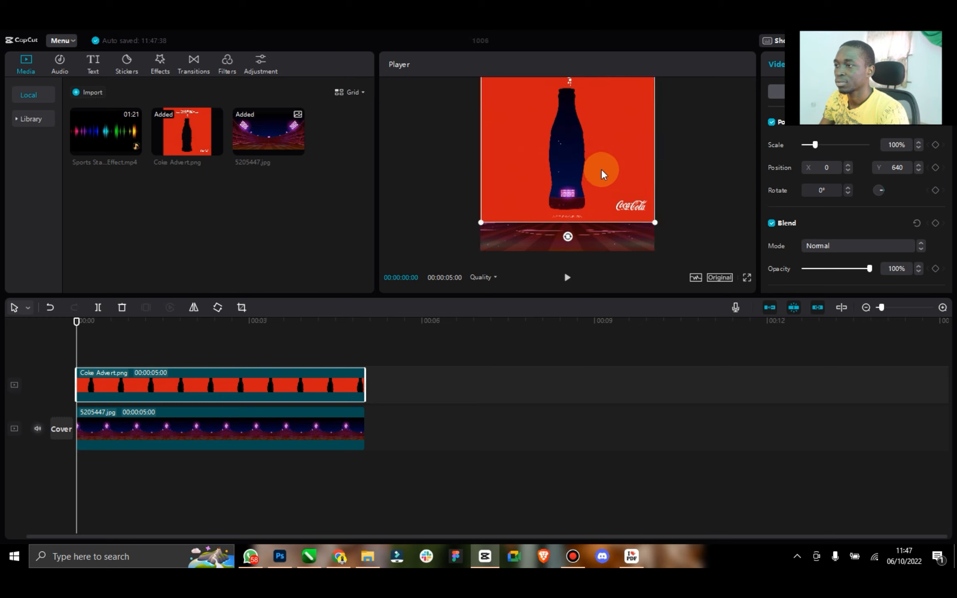
pyautogui.hotkey('ctrl', 'z')
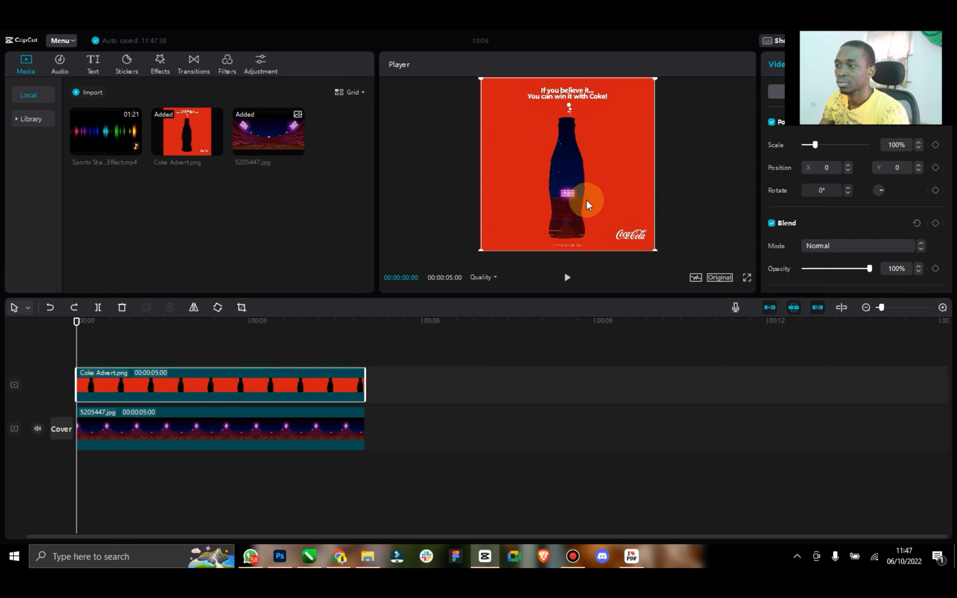
pyautogui.rightClick(104, 390)
pyautogui.moveTo(233, 412)
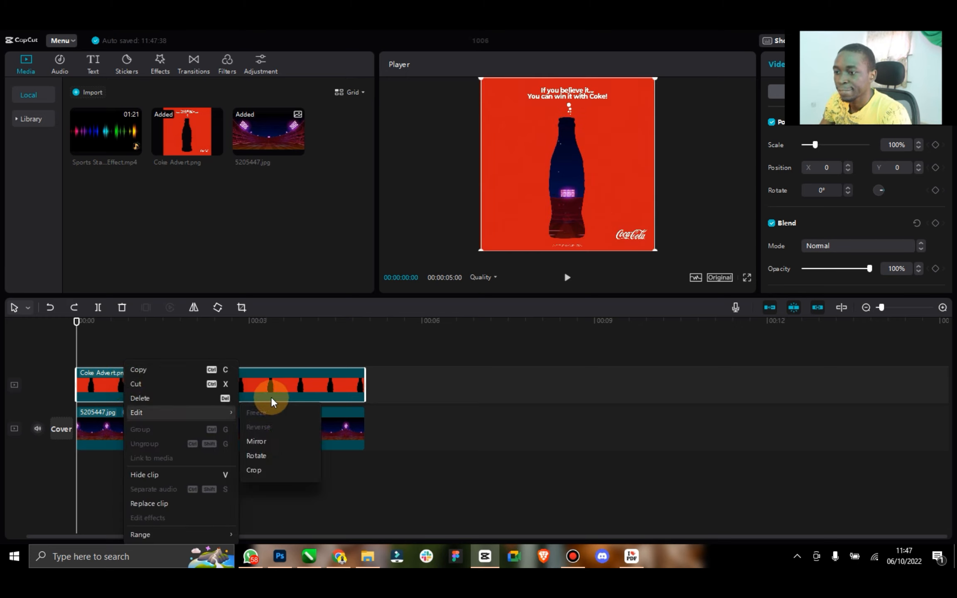
pyautogui.moveTo(223, 537)
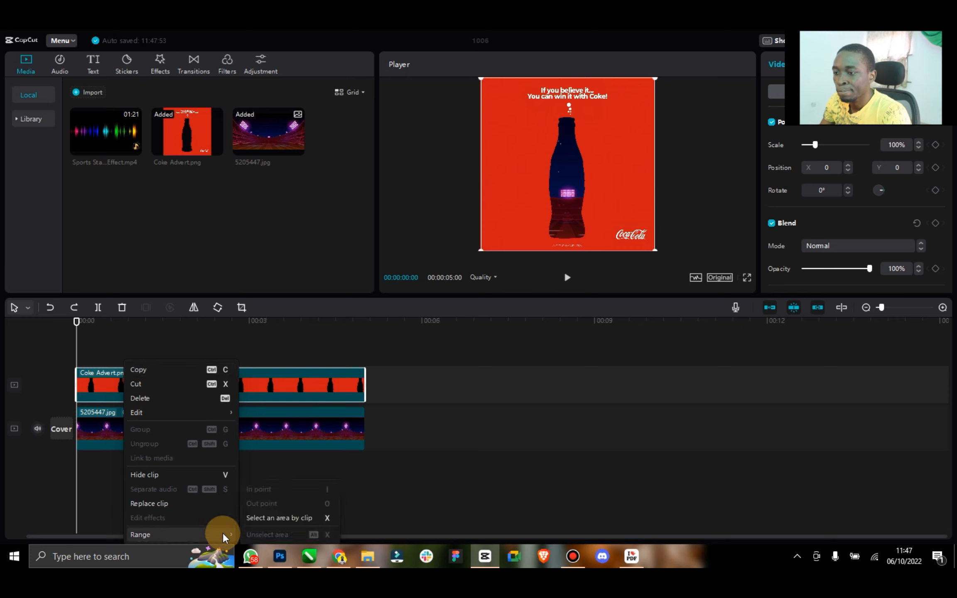
pyautogui.click(276, 387)
pyautogui.click(252, 437)
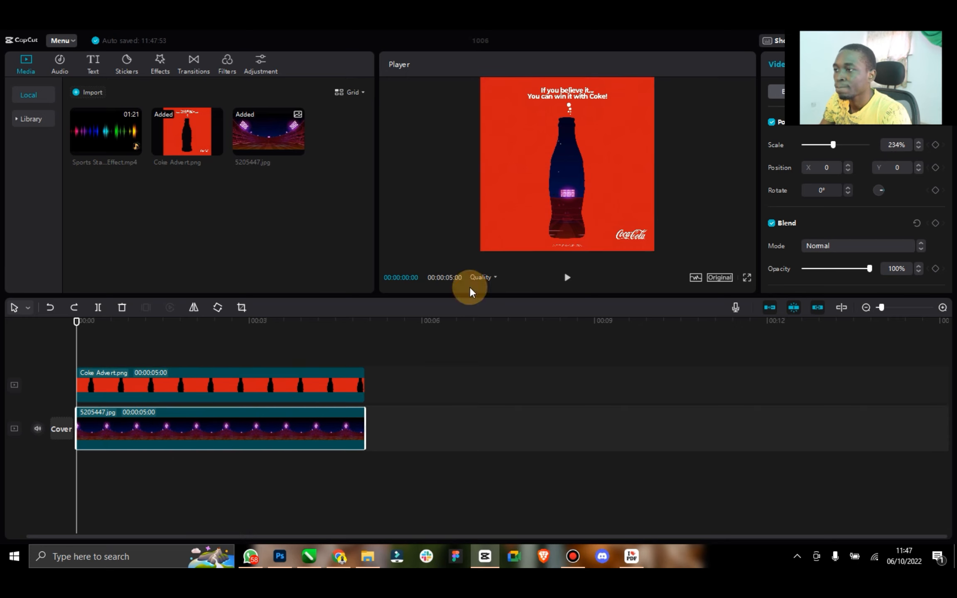
pyautogui.click(549, 194)
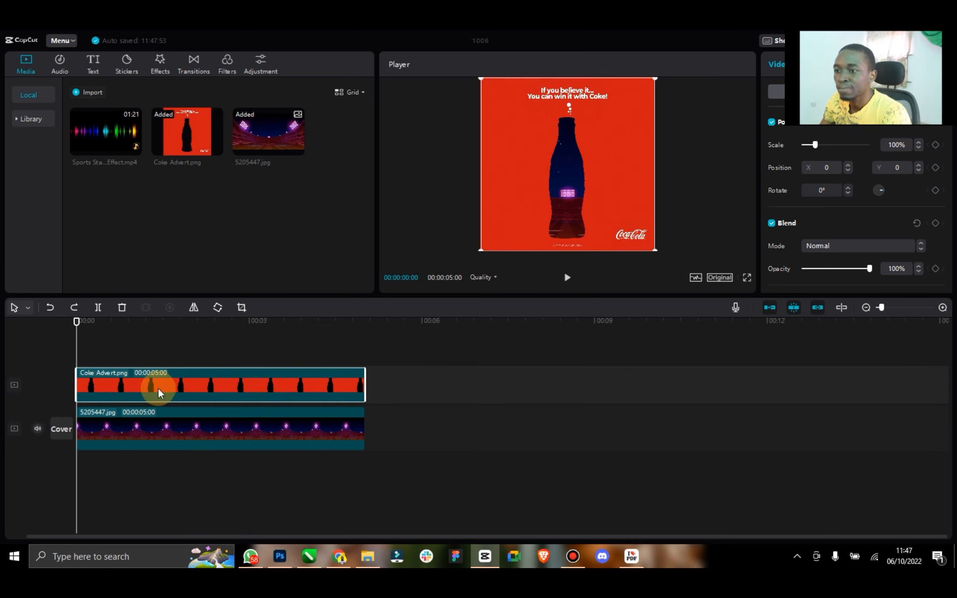
pyautogui.rightClick(104, 393)
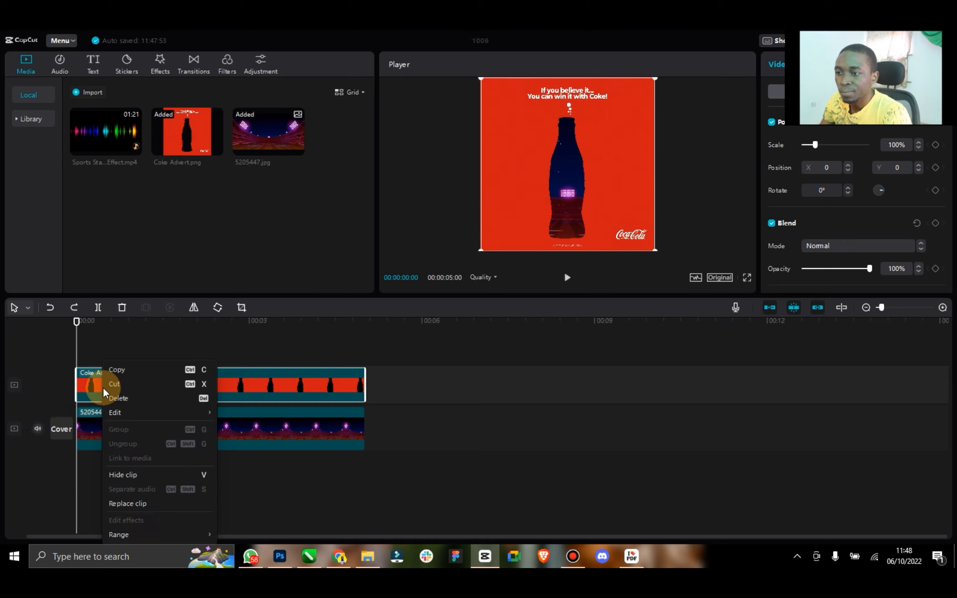
pyautogui.click(90, 385)
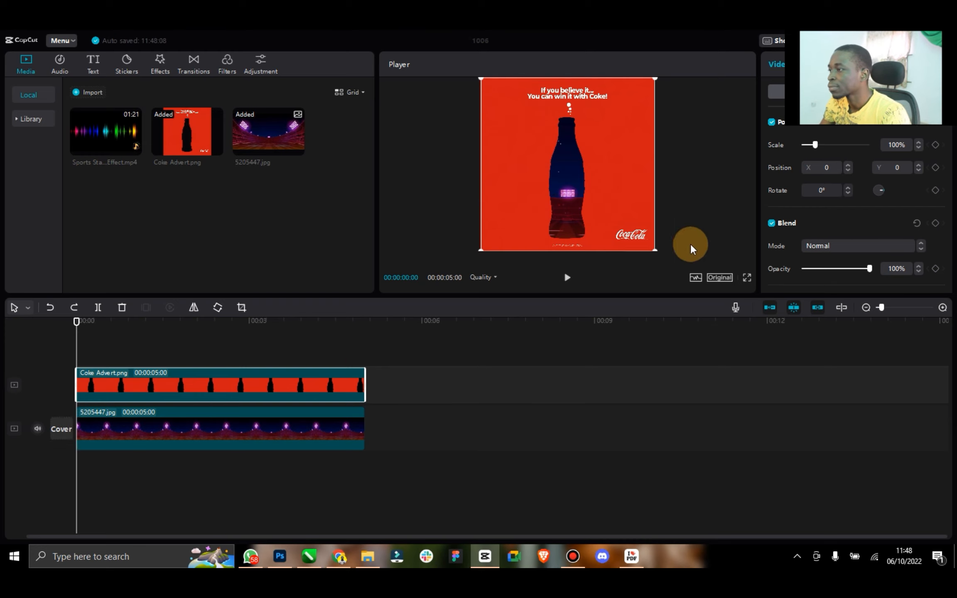
# Restore the maximized CapCut window to a smaller floating window and select the 5205447.jpg clip.
pyautogui.moveTo(545, 43); pyautogui.dragTo(443, 110)
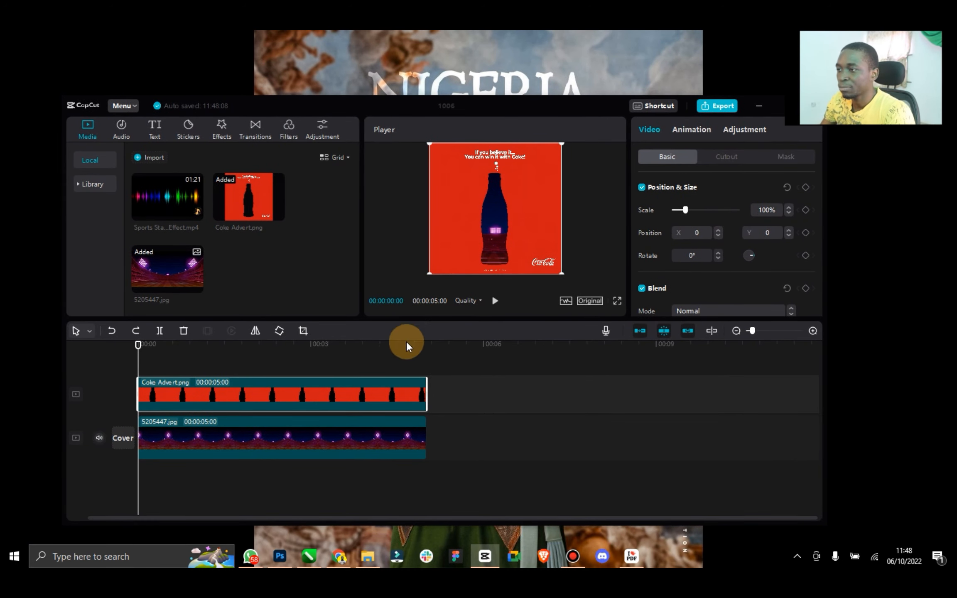
pyautogui.click(366, 449)
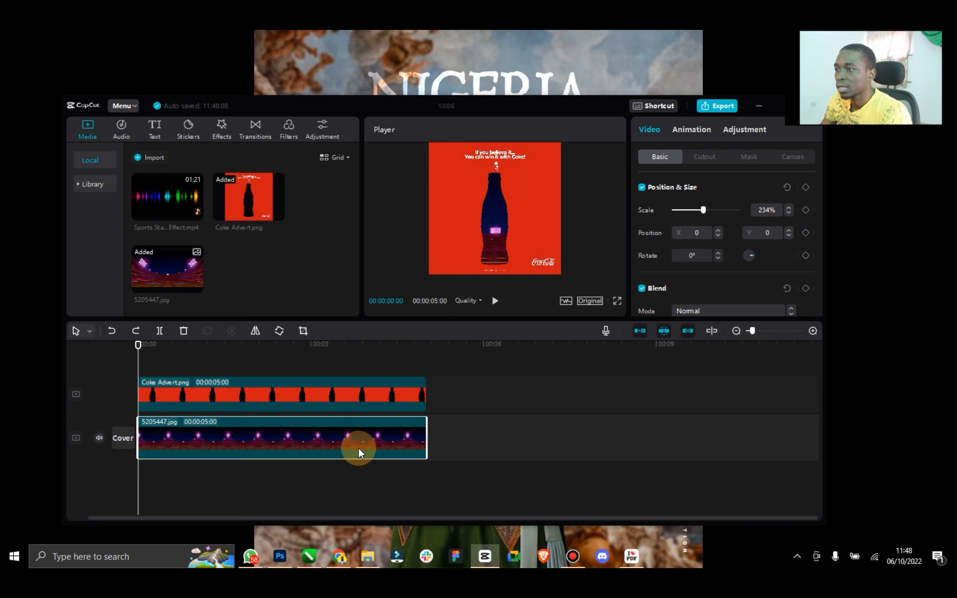
pyautogui.rightClick(401, 406)
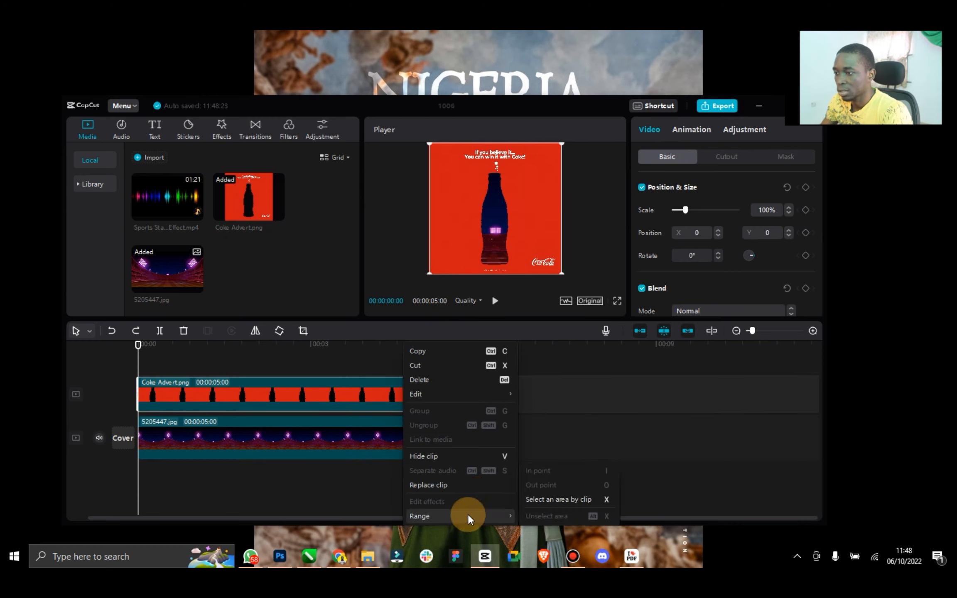
pyautogui.click(660, 371)
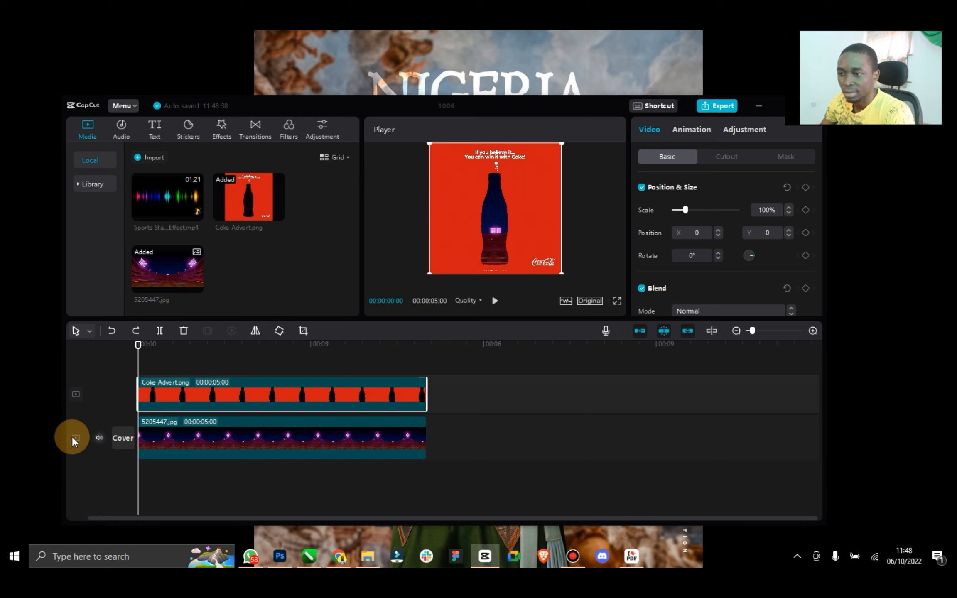
pyautogui.rightClick(173, 382)
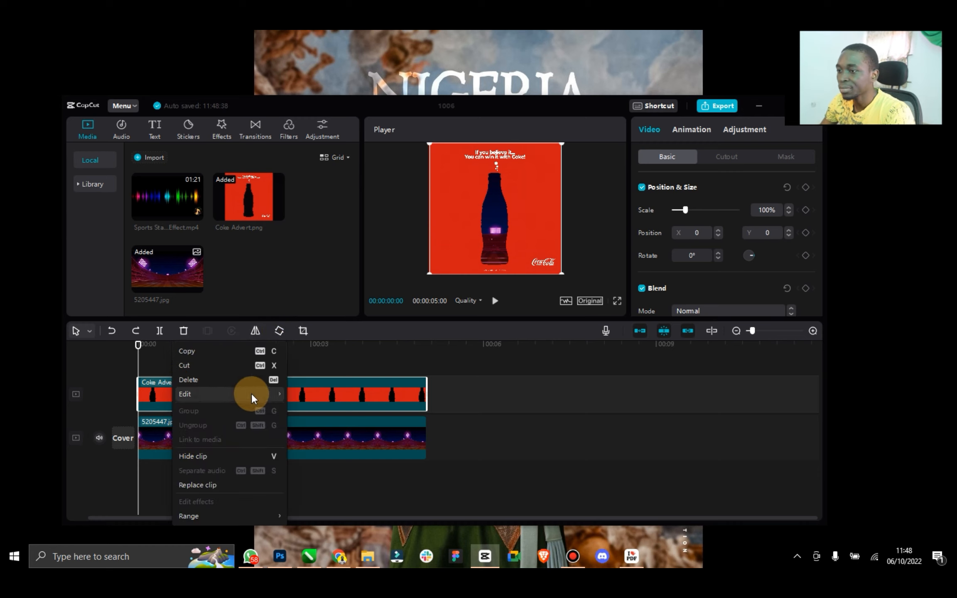
pyautogui.moveTo(251, 394)
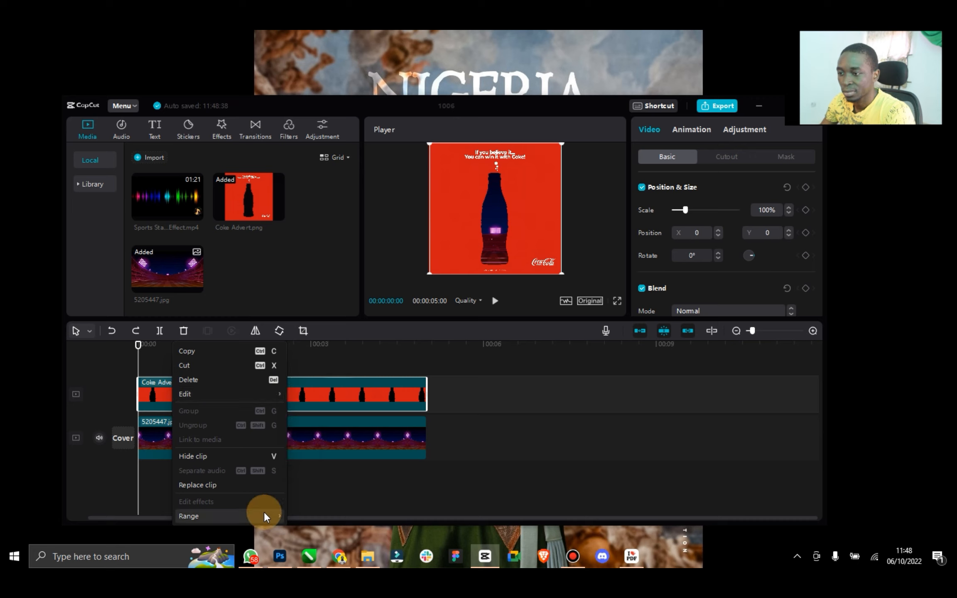
pyautogui.moveTo(263, 512)
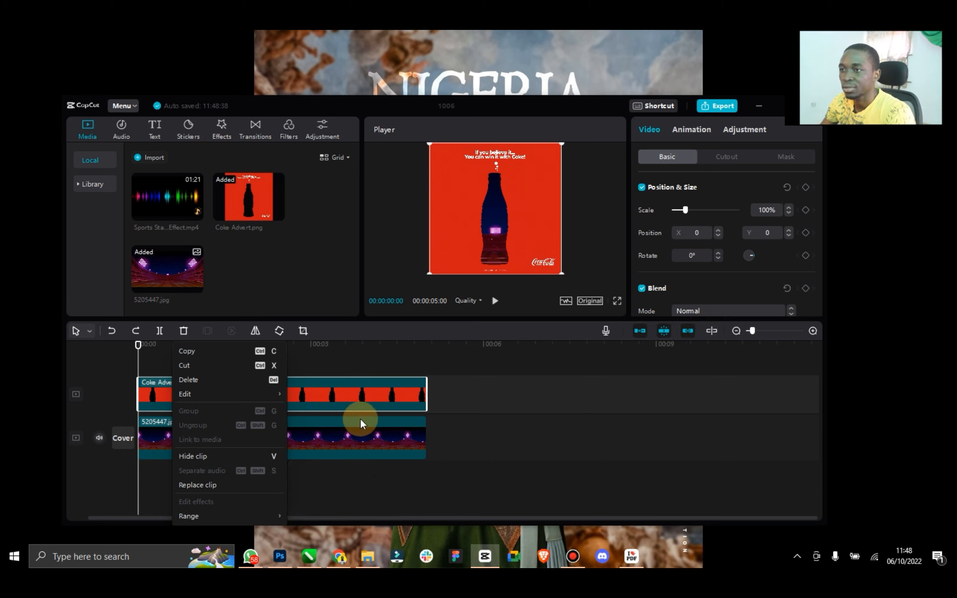
pyautogui.click(360, 393)
pyautogui.click(346, 441)
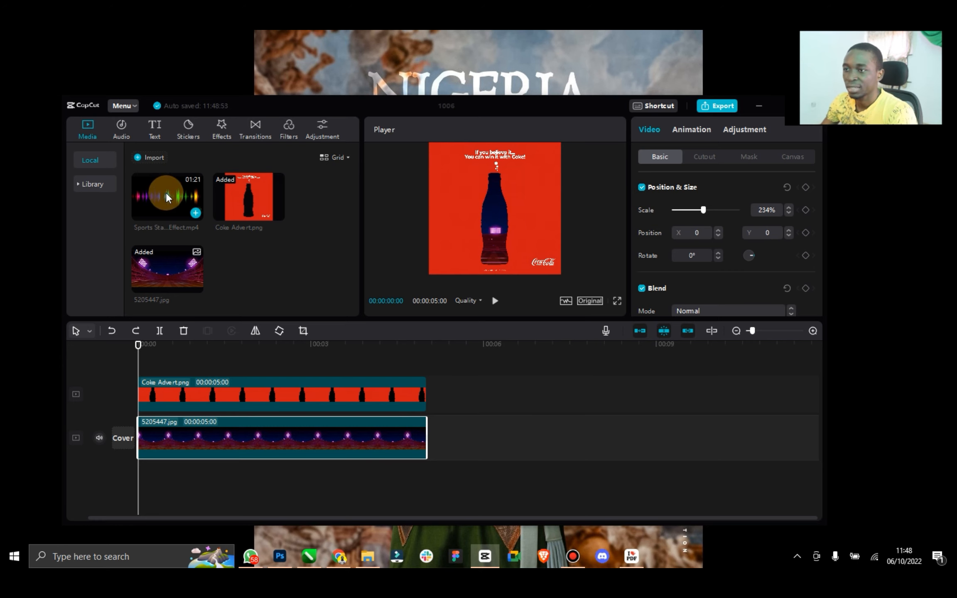
# Add Sports Stadium Crowd Cheering Sound Effect.mp4 to the timeline and keep only its separated audio, deleting the video clip.
pyautogui.moveTo(160, 187); pyautogui.dragTo(462, 397)
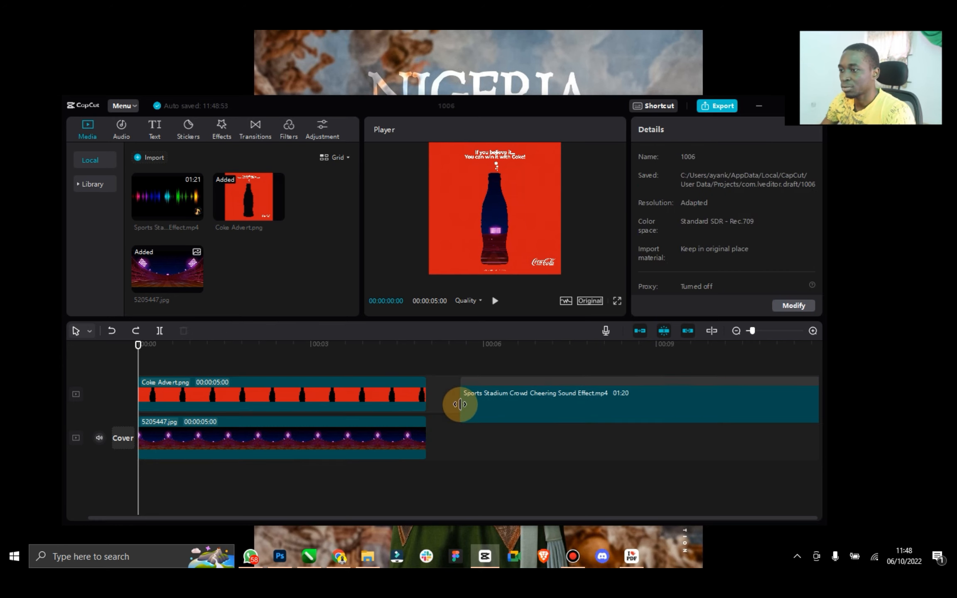
pyautogui.rightClick(510, 383)
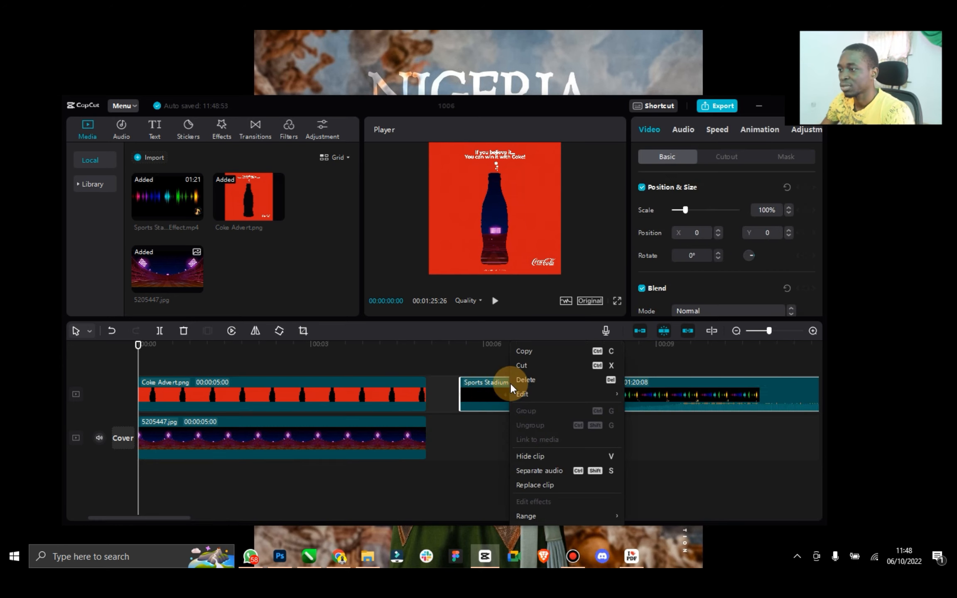
pyautogui.click(553, 470)
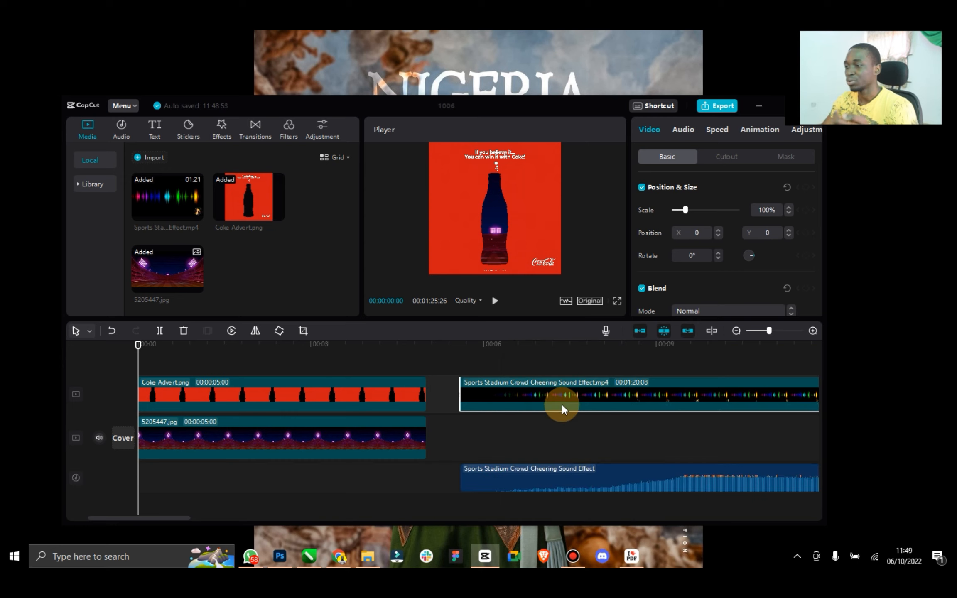
pyautogui.press('Delete')
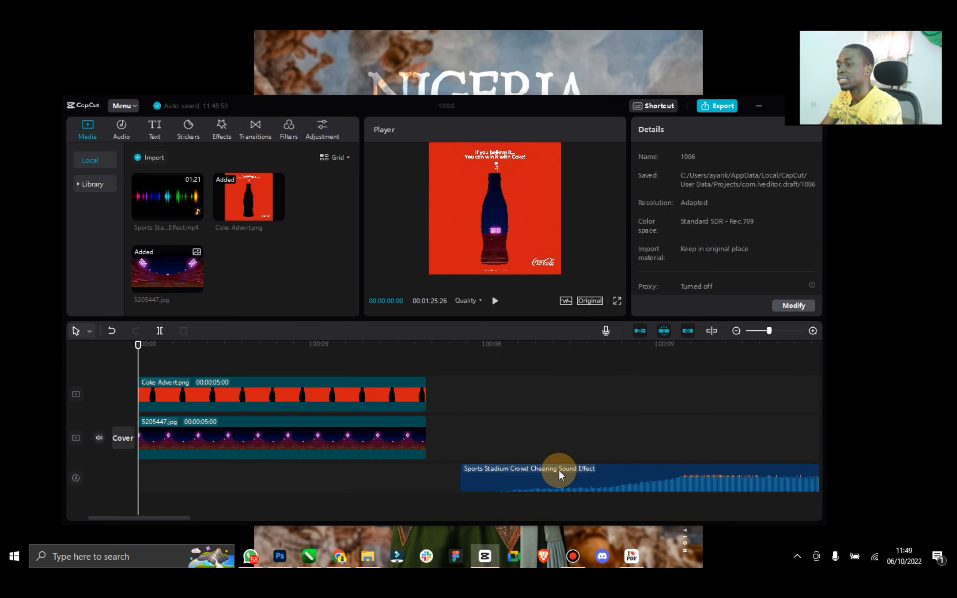
# Move the crowd cheering audio to the timeline's start and trim it to 5 seconds, cutting about 3 seconds off its beginning.
pyautogui.moveTo(562, 472); pyautogui.dragTo(215, 473)
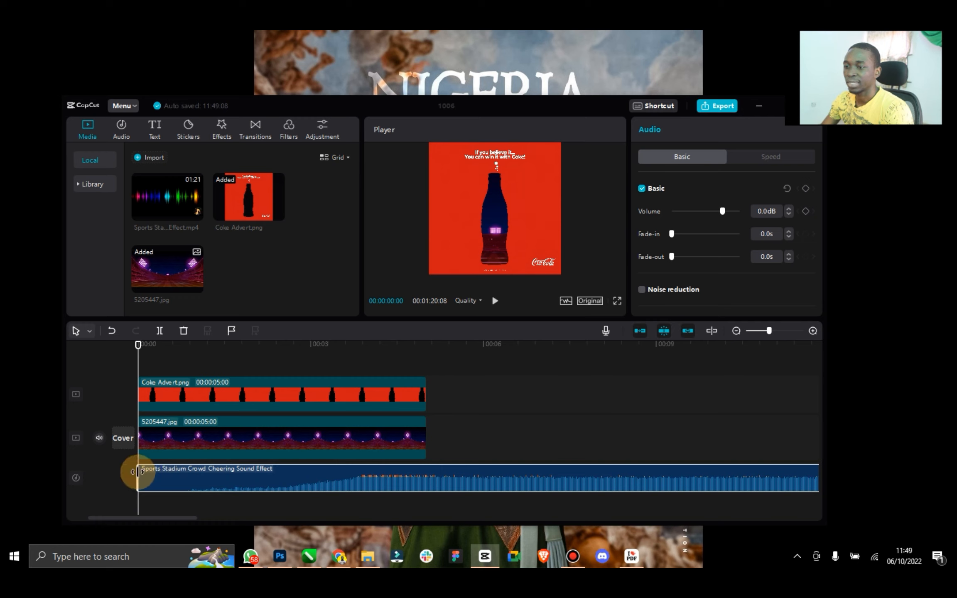
pyautogui.moveTo(140, 472); pyautogui.dragTo(207, 478)
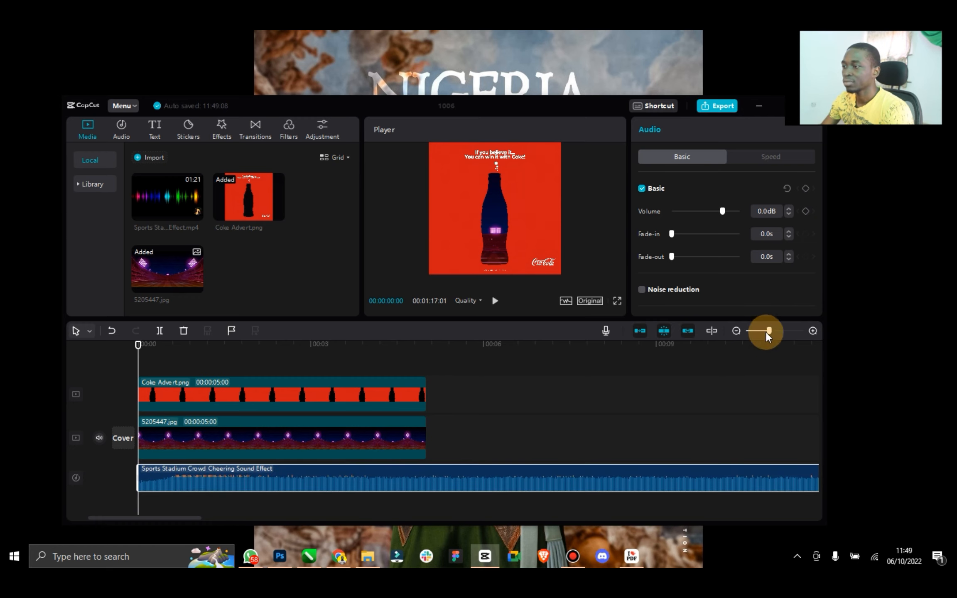
pyautogui.moveTo(766, 331)
pyautogui.mouseDown()
pyautogui.moveTo(757, 340)
pyautogui.moveTo(751, 331)
pyautogui.mouseUp()
pyautogui.moveTo(397, 478); pyautogui.dragTo(157, 478)
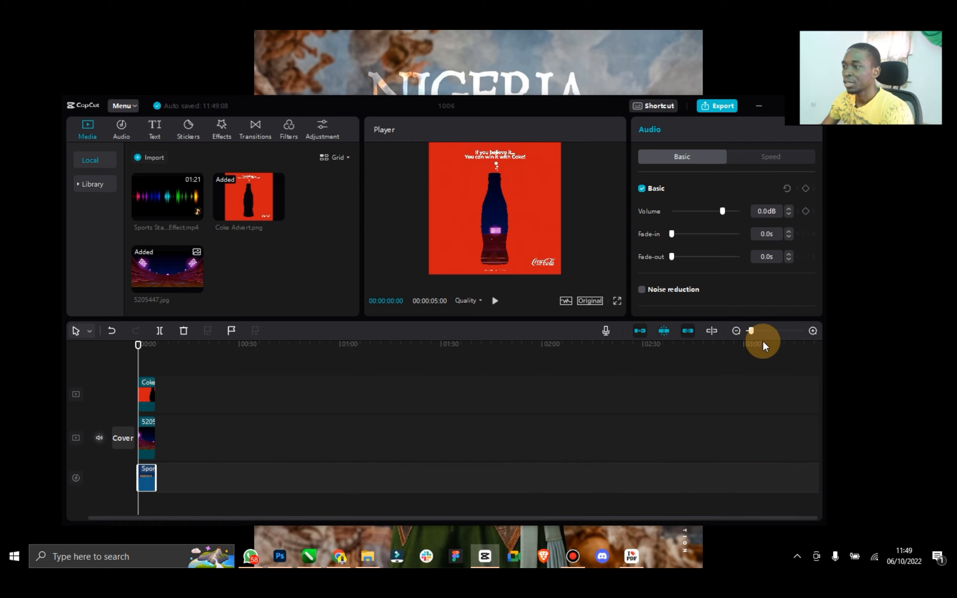
# Extend the Coke Advert.png, 5205447.jpg and crowd cheering audio clips to a length of 00:00:07:29.
pyautogui.moveTo(754, 332)
pyautogui.mouseDown()
pyautogui.moveTo(772, 332)
pyautogui.moveTo(758, 333)
pyautogui.mouseUp()
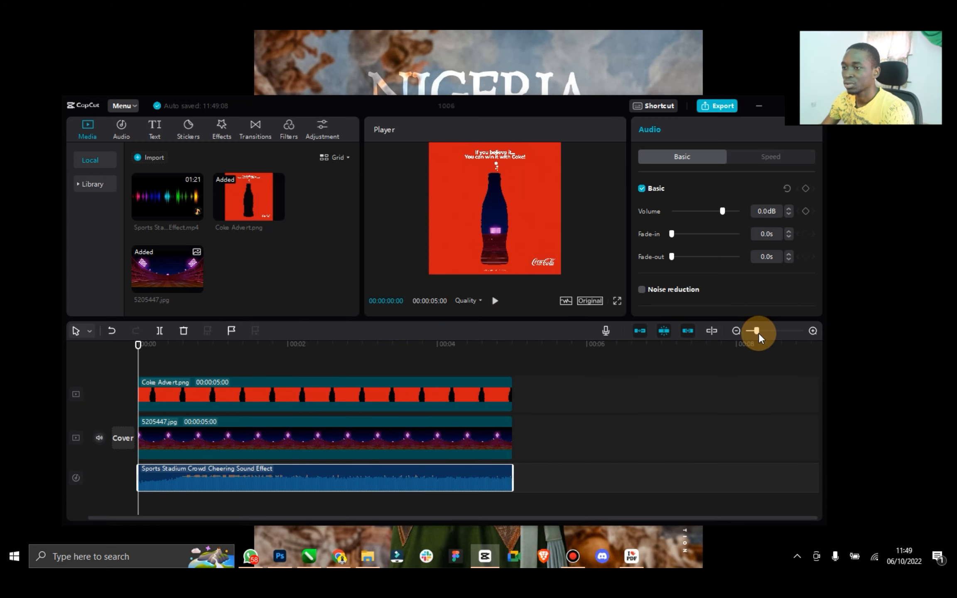
pyautogui.click(479, 402)
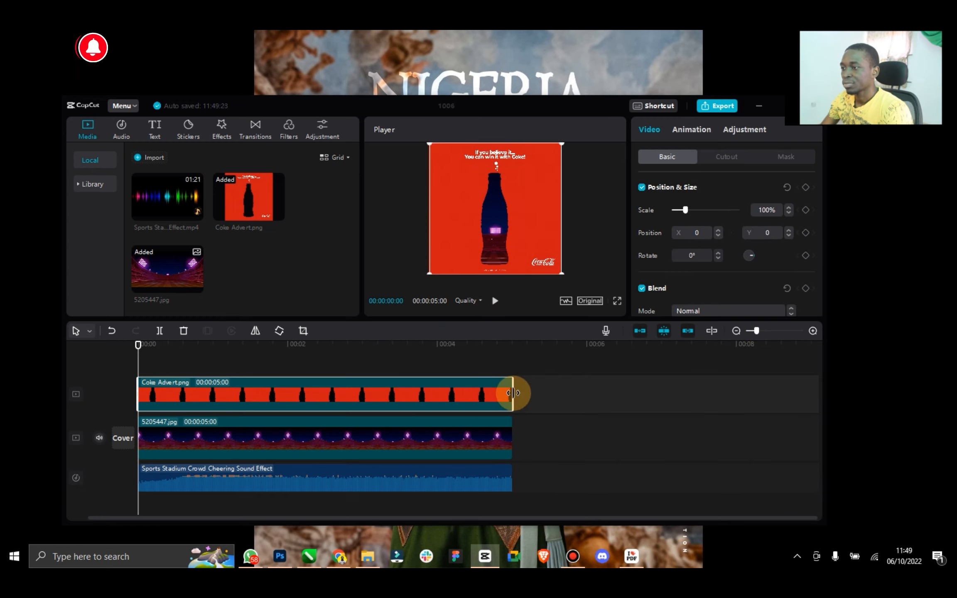
pyautogui.moveTo(508, 391); pyautogui.dragTo(733, 380)
pyautogui.click(453, 440)
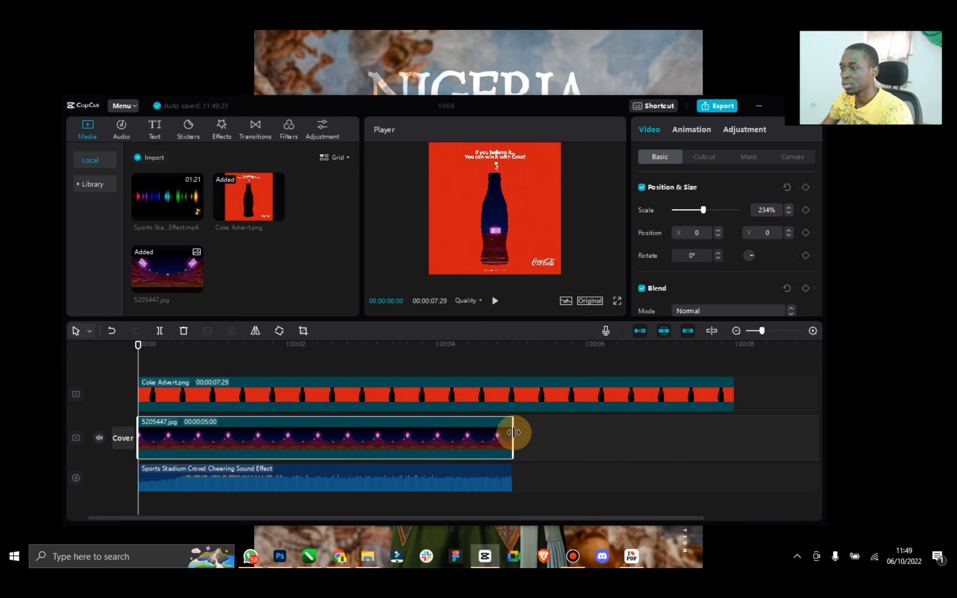
pyautogui.moveTo(514, 432); pyautogui.dragTo(733, 434)
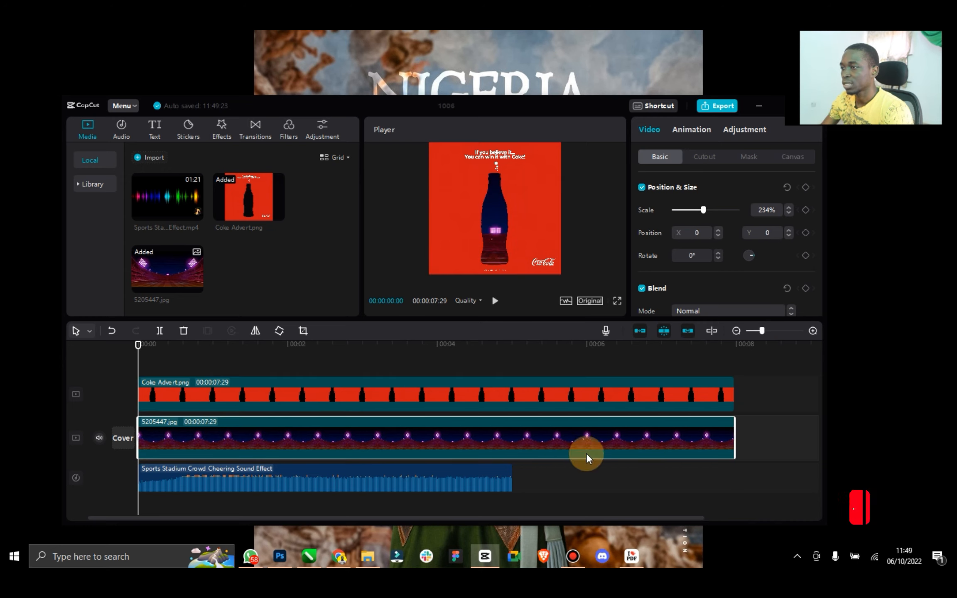
pyautogui.click(504, 482)
pyautogui.moveTo(513, 476); pyautogui.dragTo(733, 470)
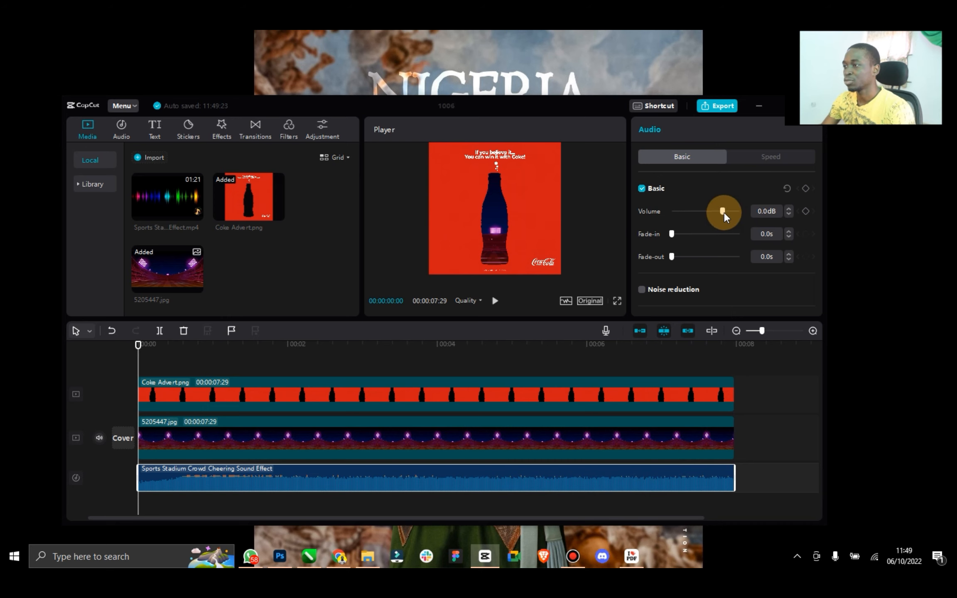
# Set the crowd cheering audio's volume to -16.5 dB, with a 1.1 s fade-in and a 1.3 s fade-out.
pyautogui.moveTo(723, 211); pyautogui.dragTo(685, 253)
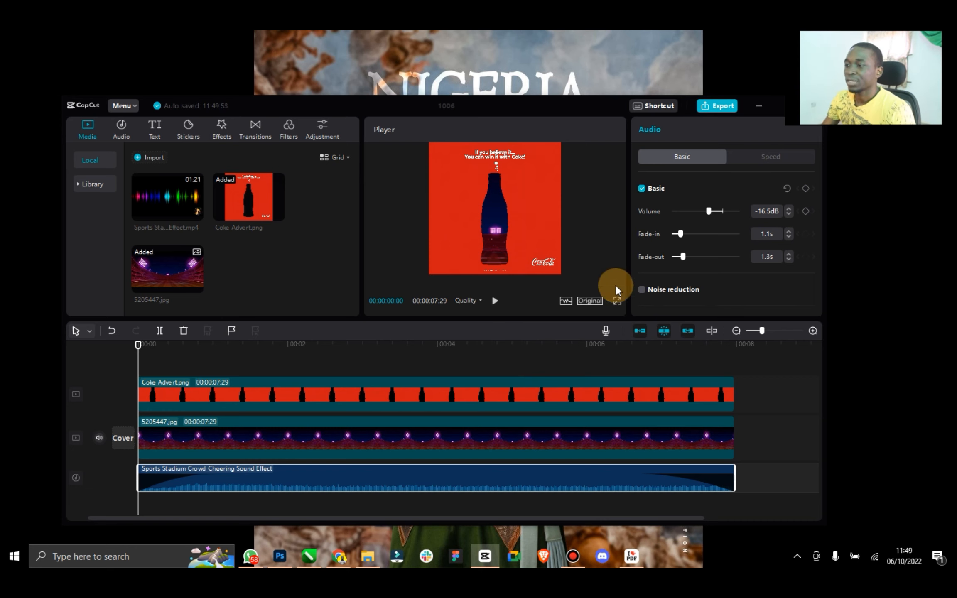
# Hide the Coke Advert.png clip so only the stadium background shows in the preview.
pyautogui.click(283, 438)
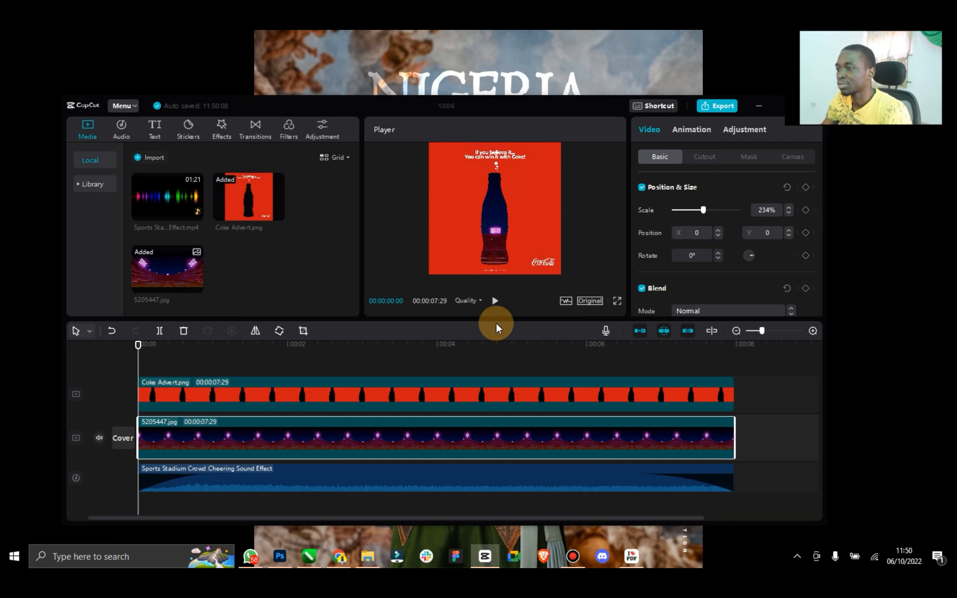
pyautogui.rightClick(230, 401)
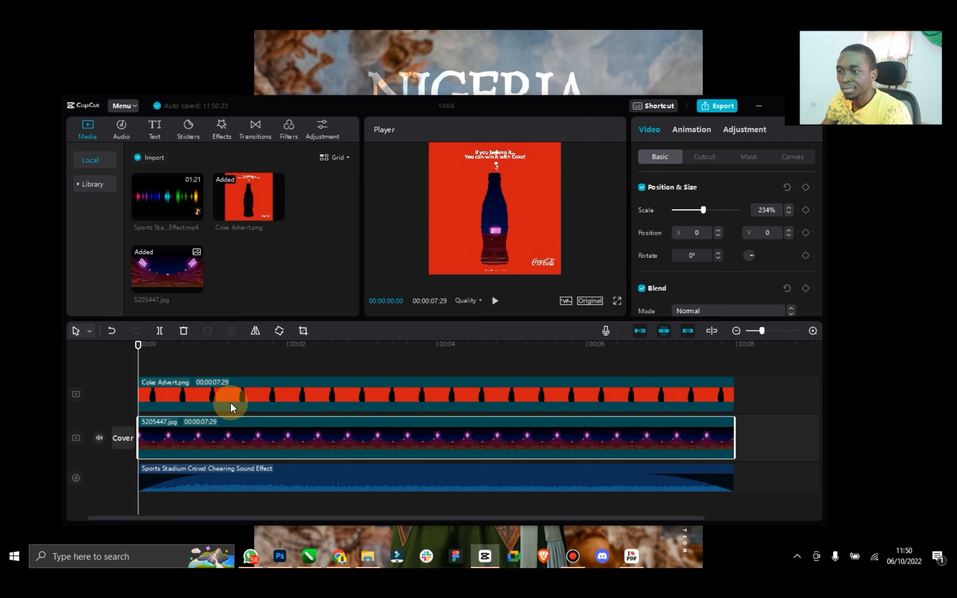
pyautogui.click(283, 461)
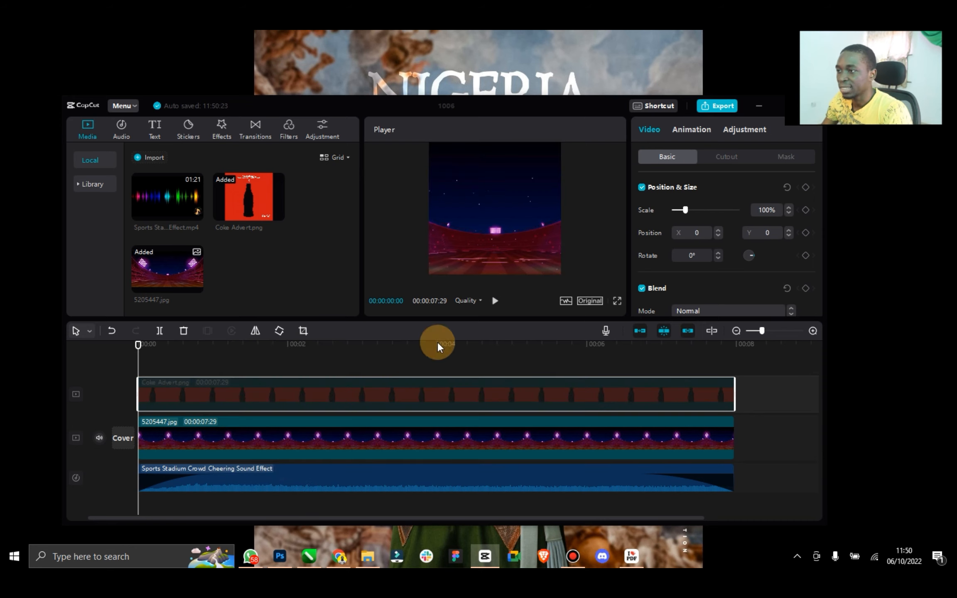
# Shift the 5205447.jpg stadium background horizontally to X -2433, Y 0, bringing its right-hand floodlight into the frame.
pyautogui.click(525, 484)
pyautogui.click(525, 456)
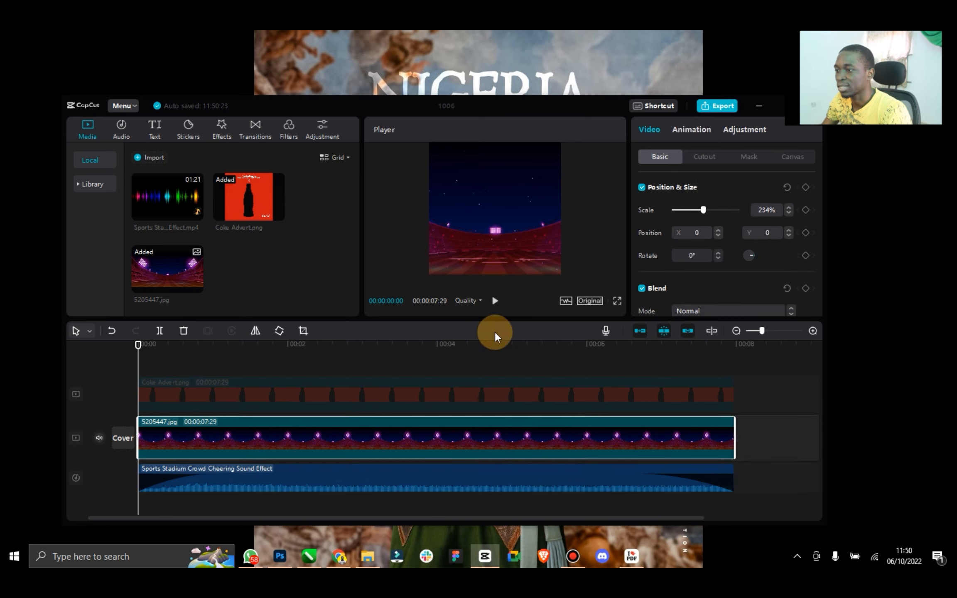
pyautogui.moveTo(487, 245)
pyautogui.mouseDown()
pyautogui.moveTo(537, 241)
pyautogui.moveTo(378, 241)
pyautogui.moveTo(489, 241)
pyautogui.mouseUp()
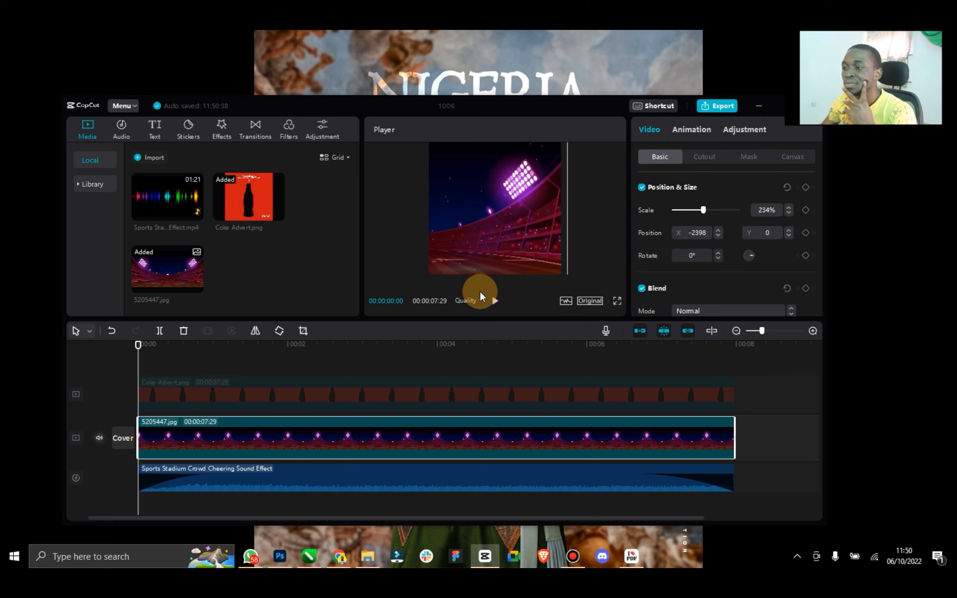
pyautogui.moveTo(487, 229)
pyautogui.mouseDown()
pyautogui.moveTo(519, 226)
pyautogui.moveTo(482, 223)
pyautogui.mouseUp()
pyautogui.moveTo(565, 255); pyautogui.dragTo(534, 245)
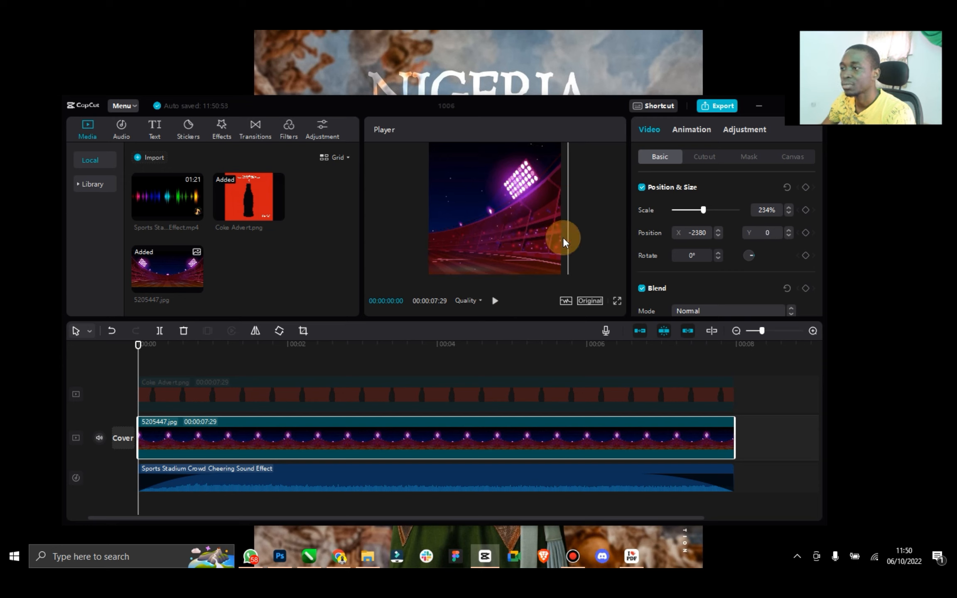
pyautogui.moveTo(534, 199); pyautogui.dragTo(489, 252)
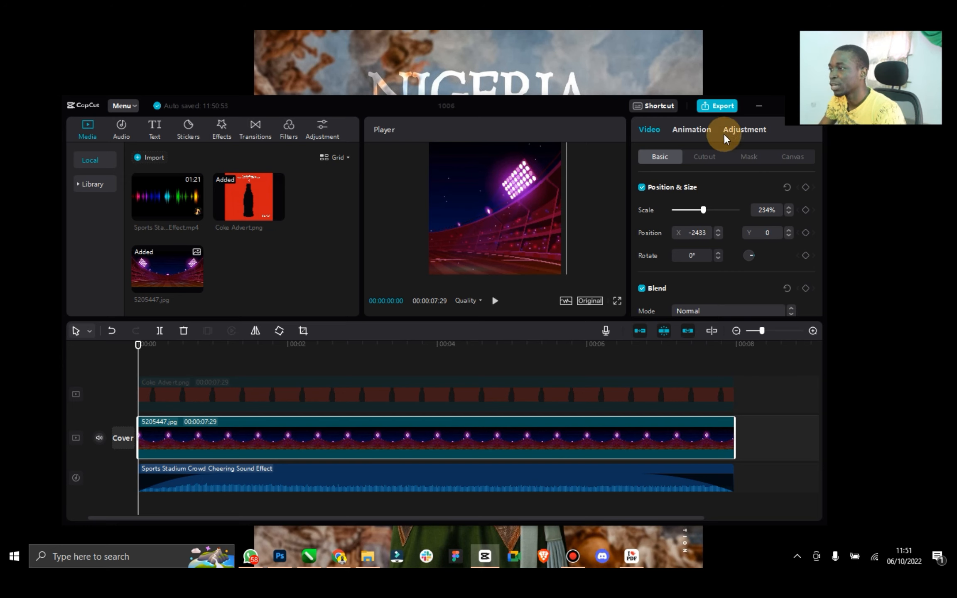
# Keyframe the stadium background's position from X -2433 at the start to X 2163 at 00:00:06:25, and return the playhead to the start.
pyautogui.click(698, 131)
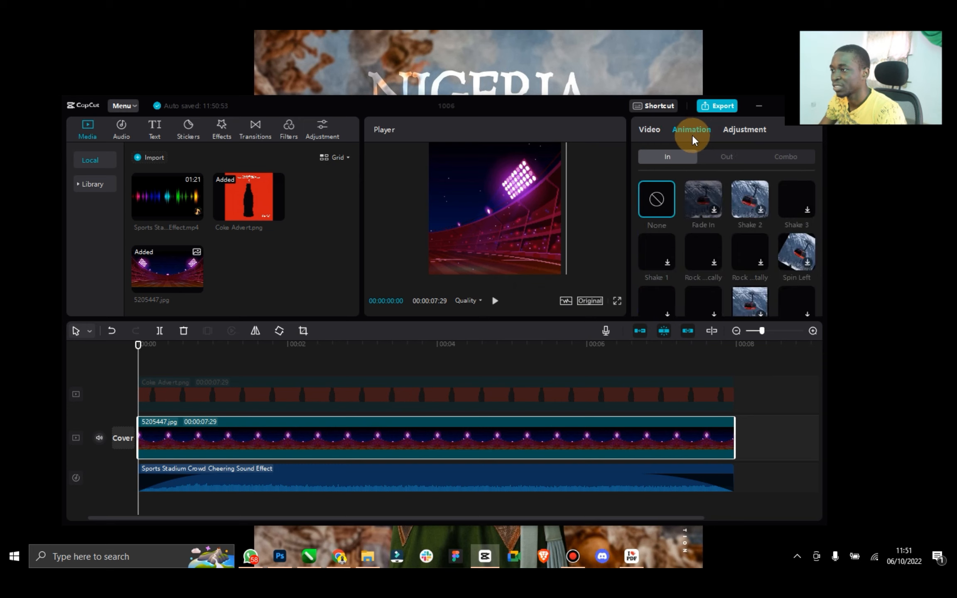
pyautogui.click(654, 131)
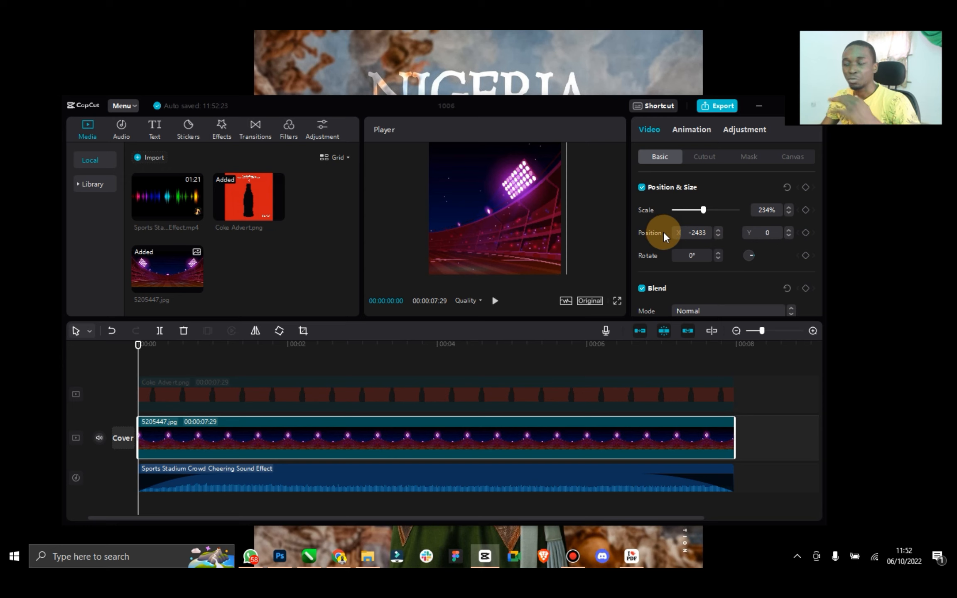
pyautogui.click(805, 234)
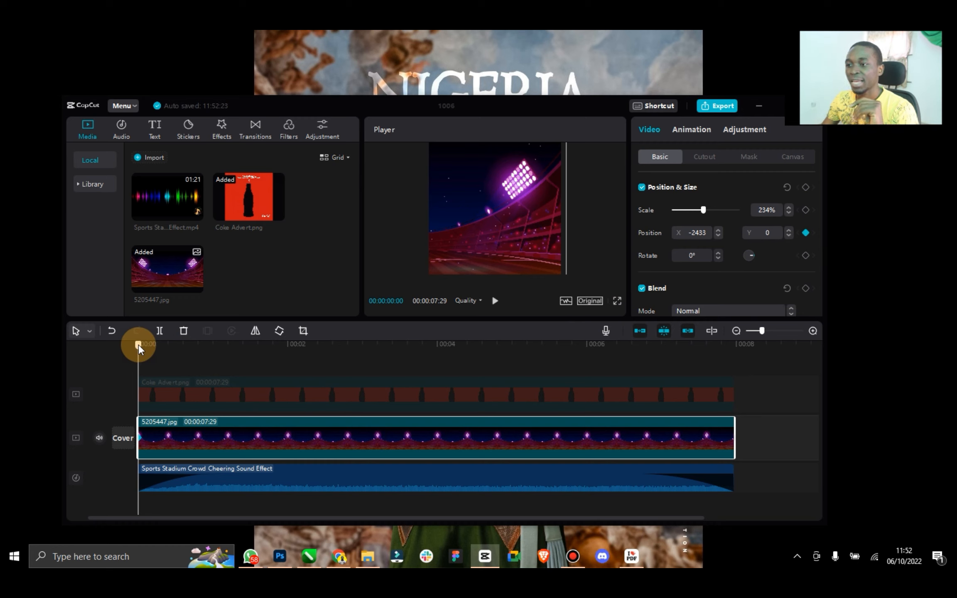
pyautogui.moveTo(138, 345); pyautogui.dragTo(651, 358)
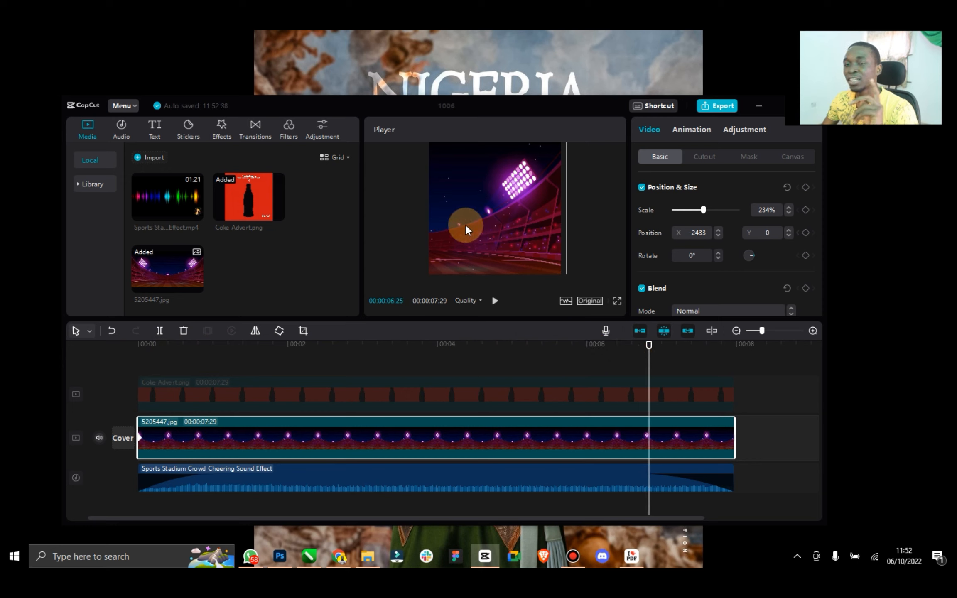
pyautogui.moveTo(465, 225); pyautogui.dragTo(623, 226)
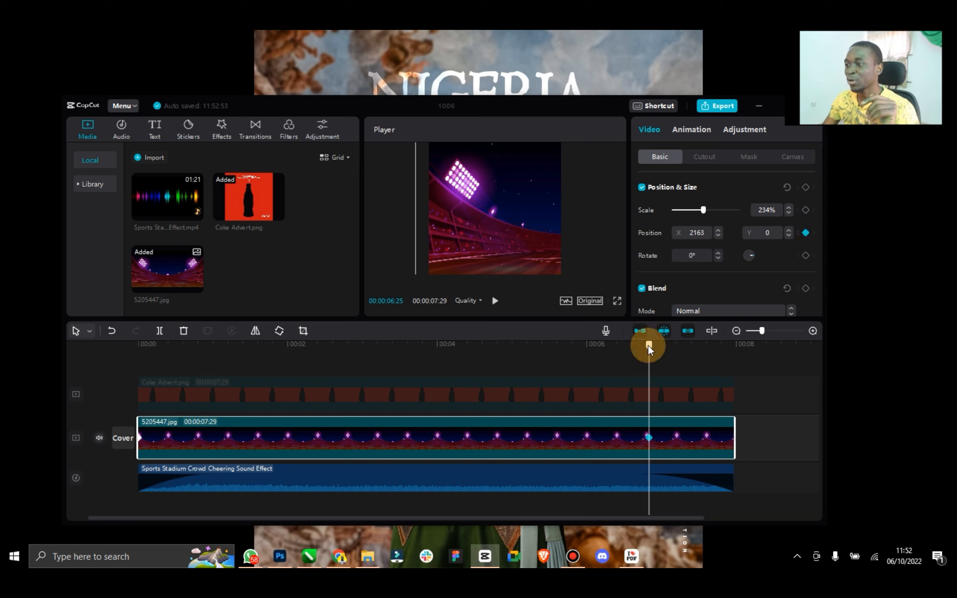
pyautogui.moveTo(648, 346); pyautogui.dragTo(99, 349)
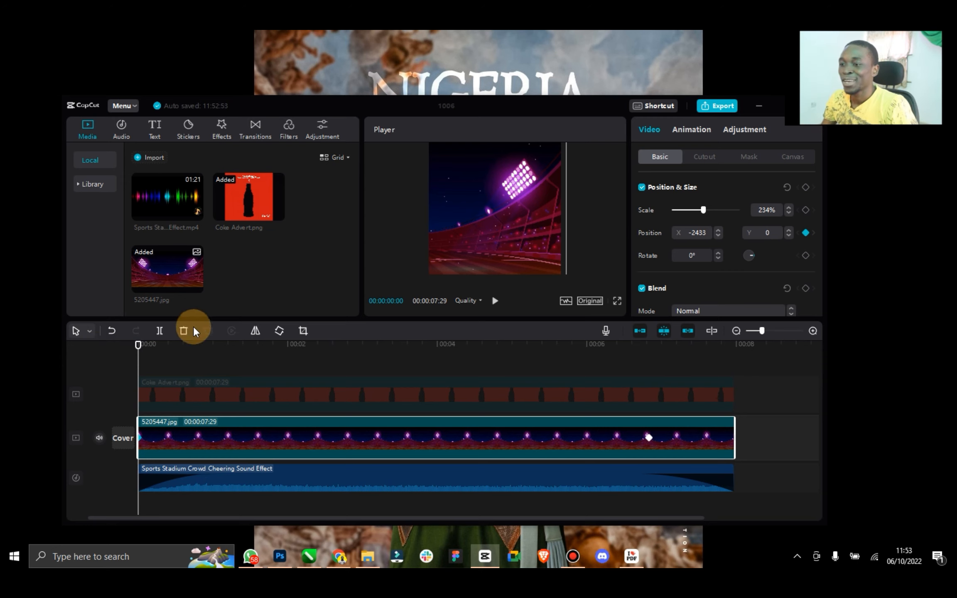
# Show the Coke Advert.png clip again and play the whole composition to check the moving background.
pyautogui.rightClick(260, 393)
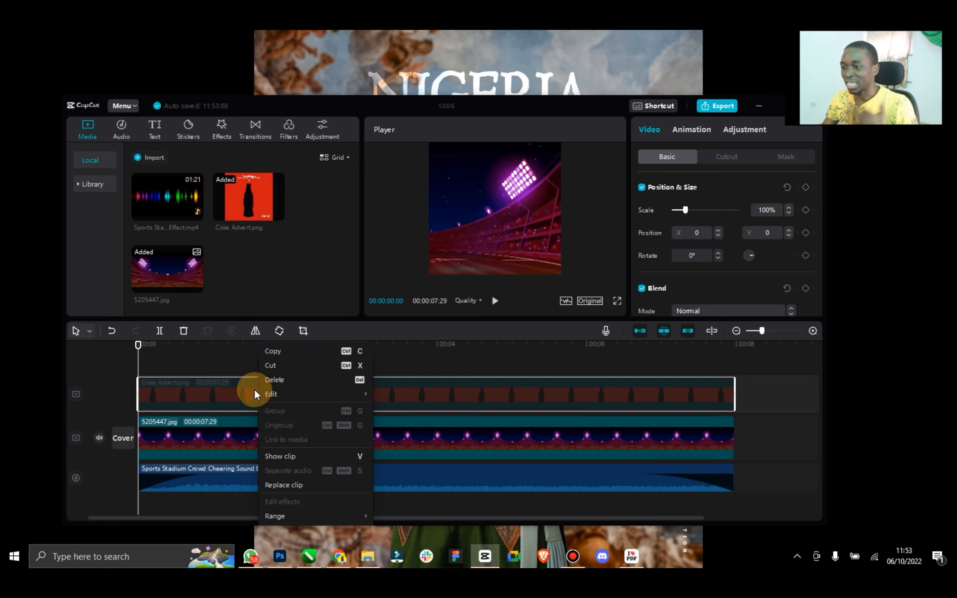
pyautogui.click(318, 459)
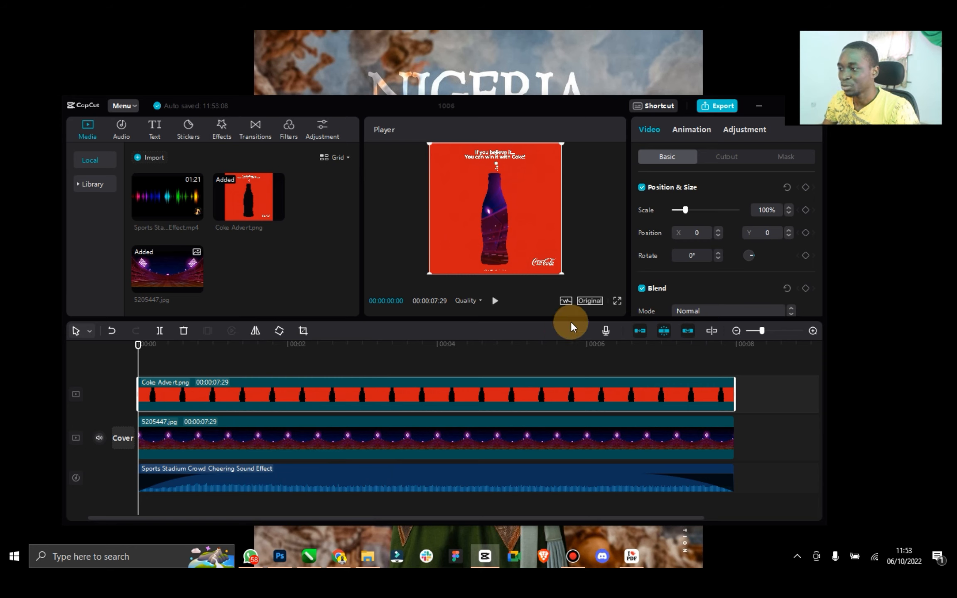
pyautogui.click(495, 302)
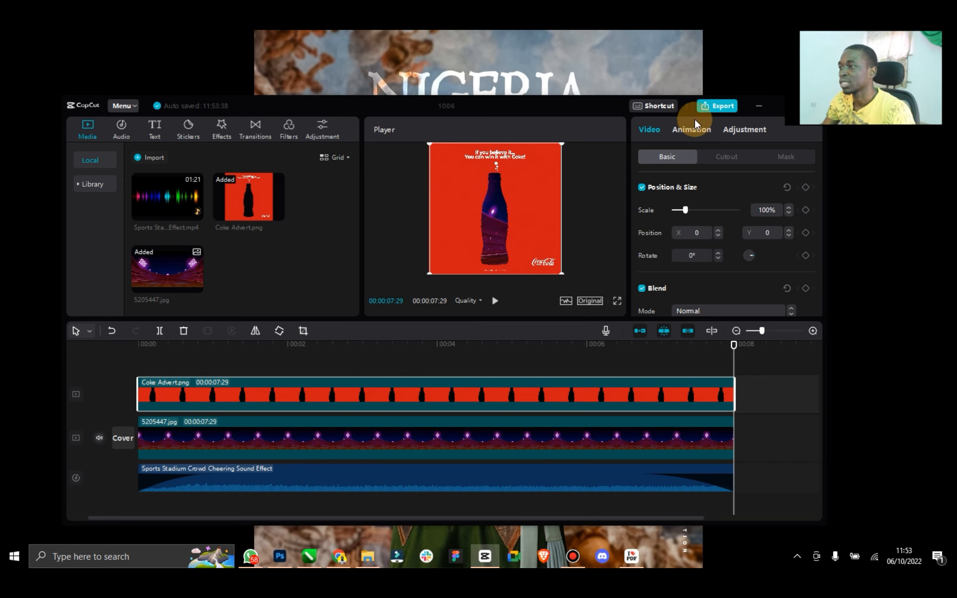
# Export the video to the Desktop with the title "Cocacola Advert" and dismiss the finished export dialog.
pyautogui.click(712, 106)
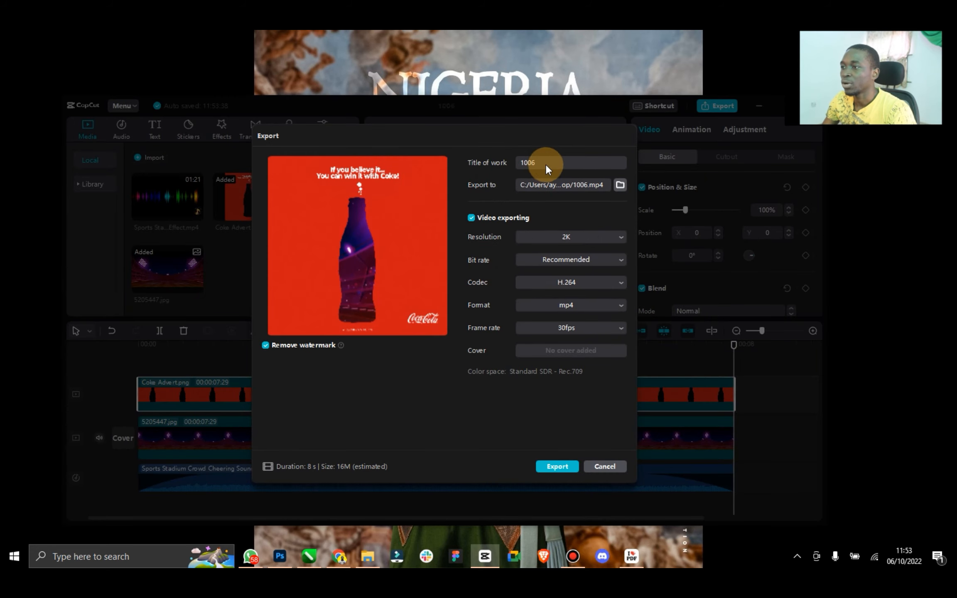
pyautogui.write('Coc')
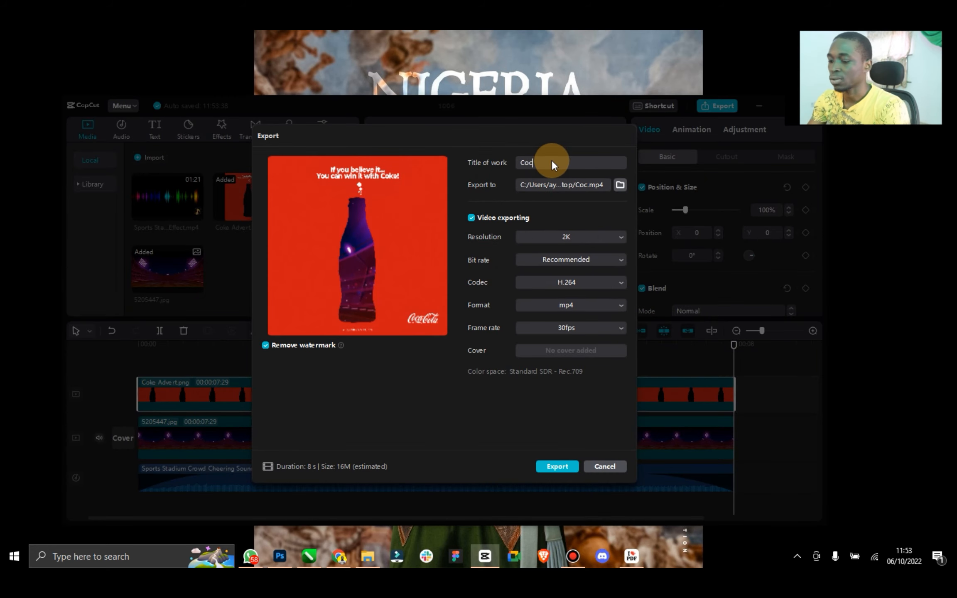
pyautogui.write('acola ')
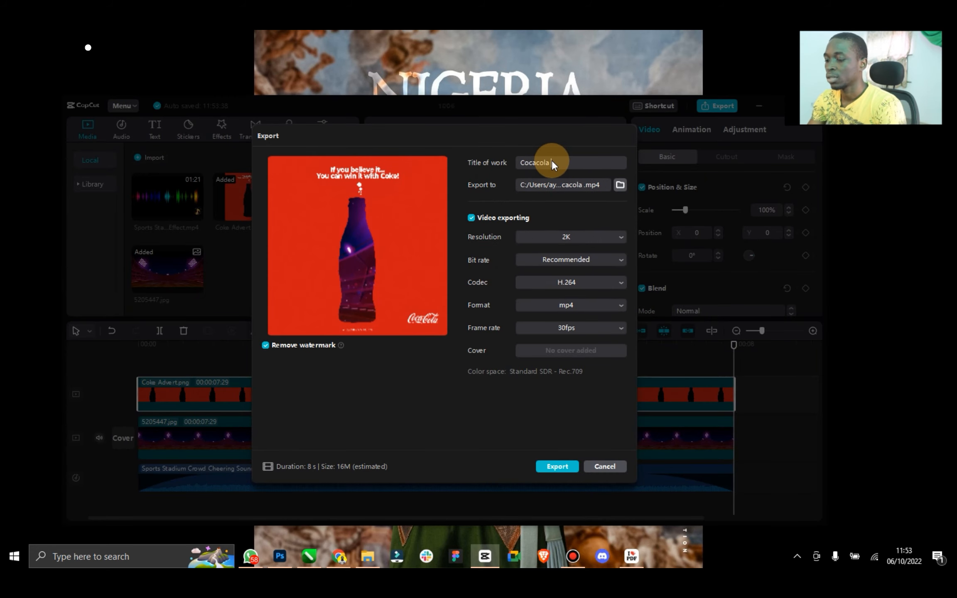
pyautogui.write('Advert')
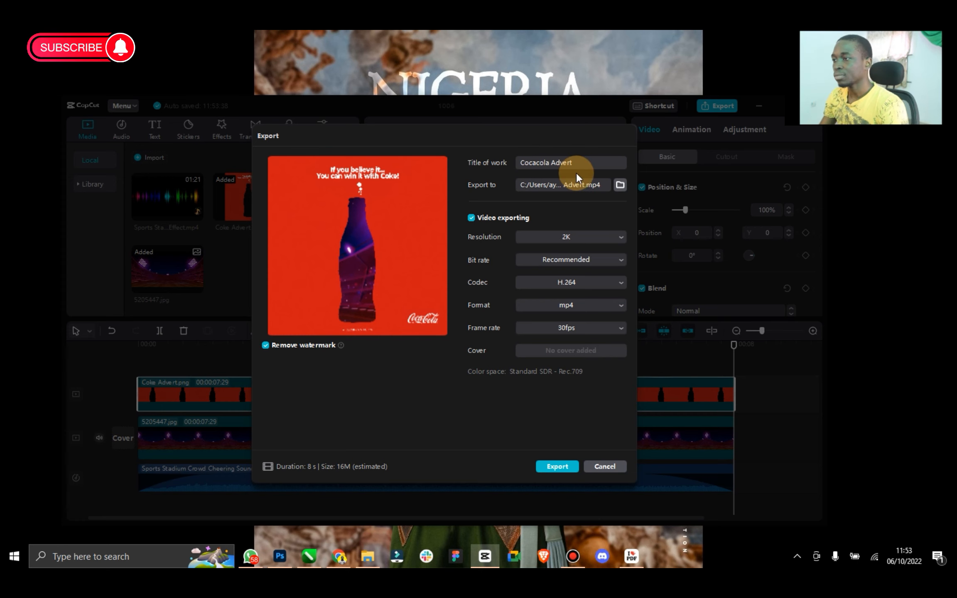
pyautogui.click(620, 185)
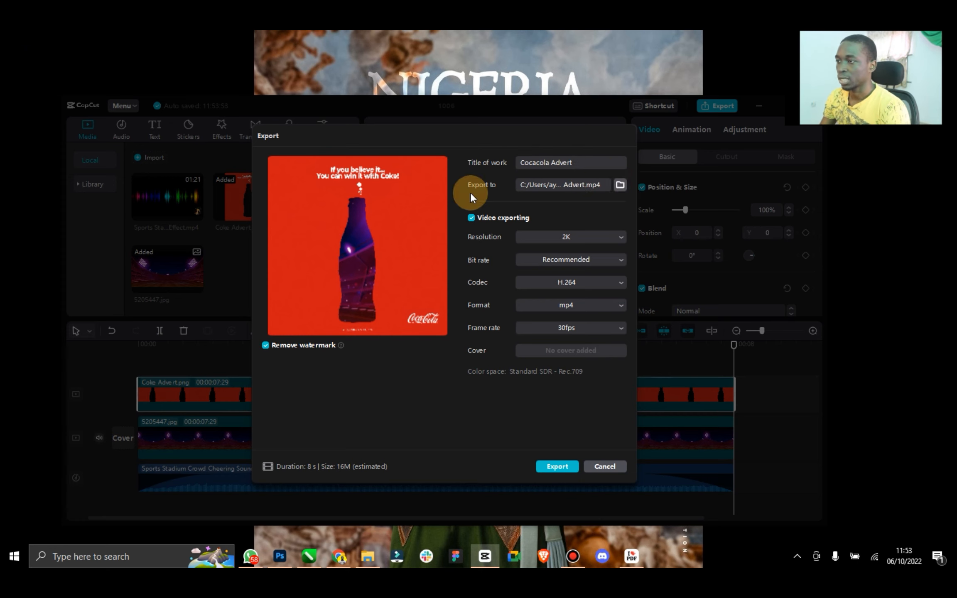
pyautogui.click(291, 246)
pyautogui.click(619, 392)
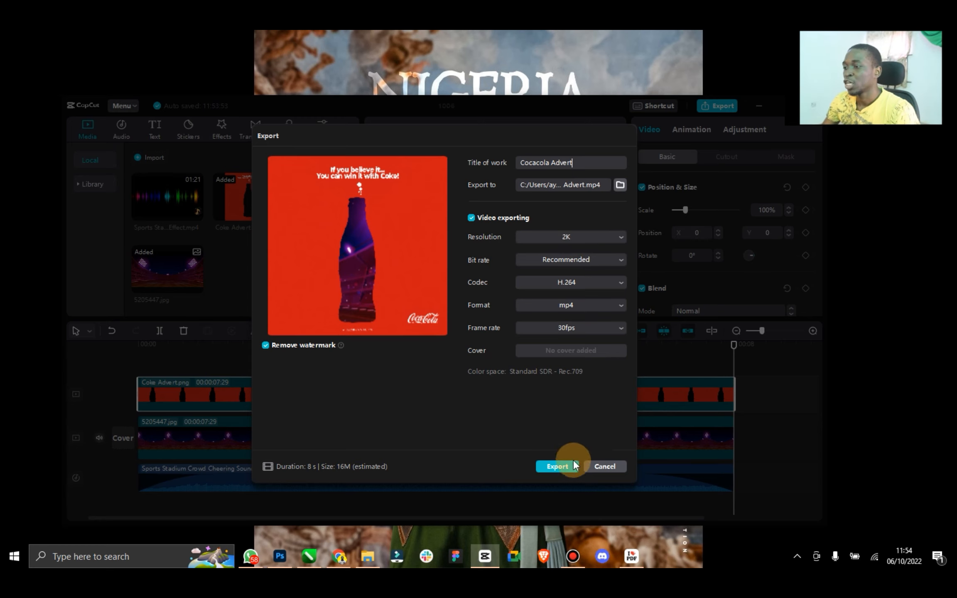
pyautogui.click(557, 467)
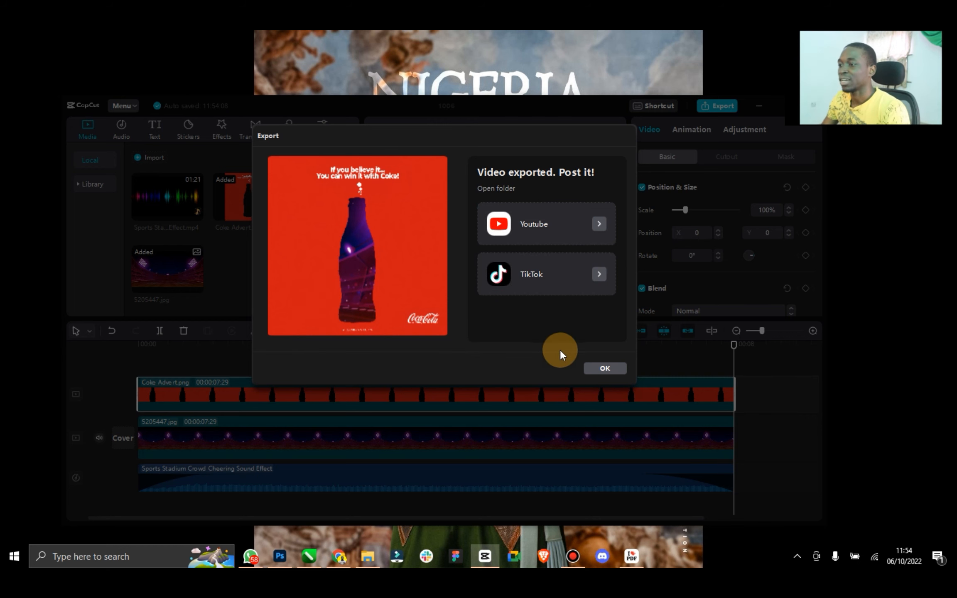
pyautogui.click(601, 369)
# Close the video project and switch to File Explorer to open the Desktop folder.
pyautogui.moveTo(527, 97); pyautogui.dragTo(482, 85)
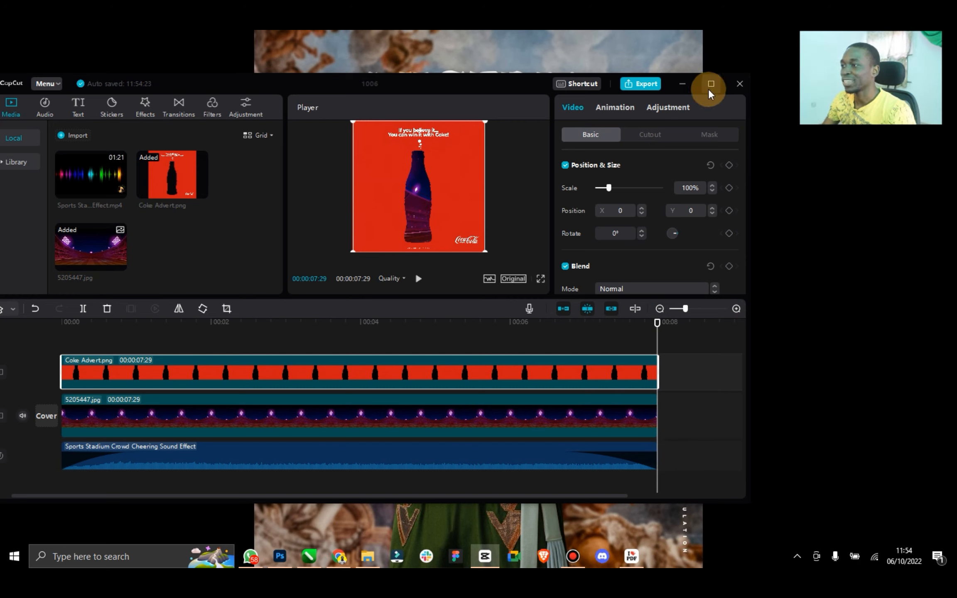
pyautogui.click(641, 83)
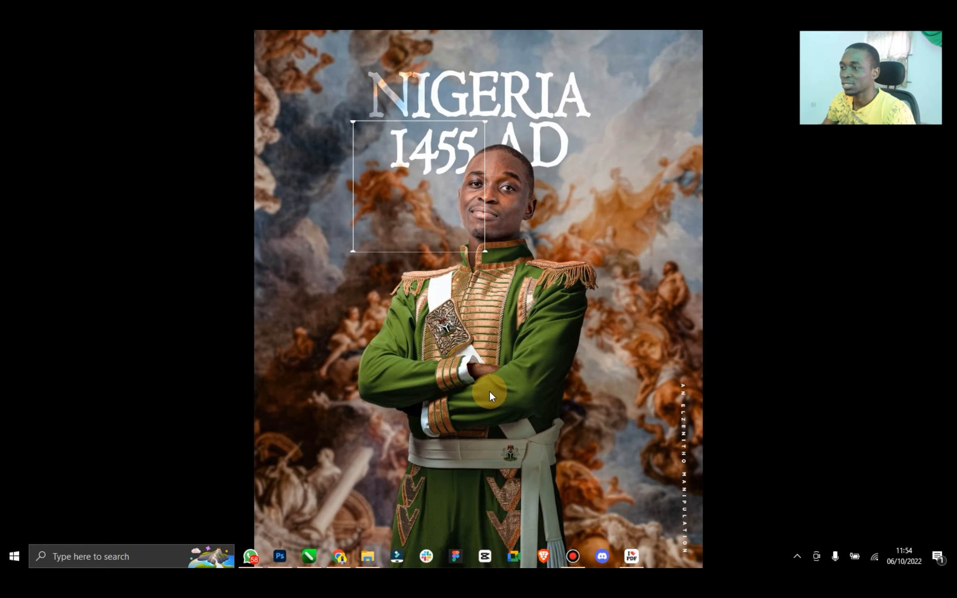
pyautogui.click(367, 556)
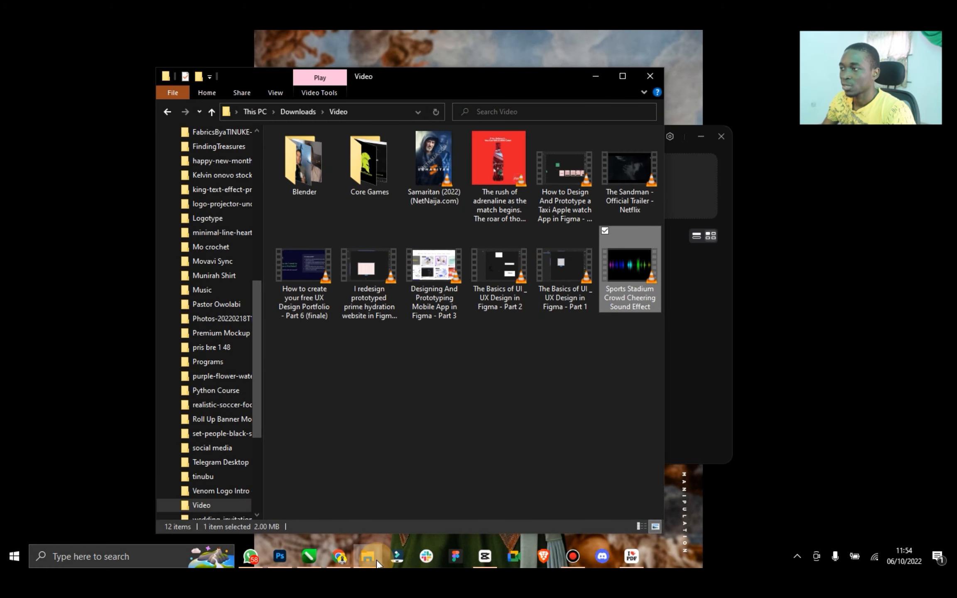
pyautogui.moveTo(256, 328); pyautogui.dragTo(256, 189)
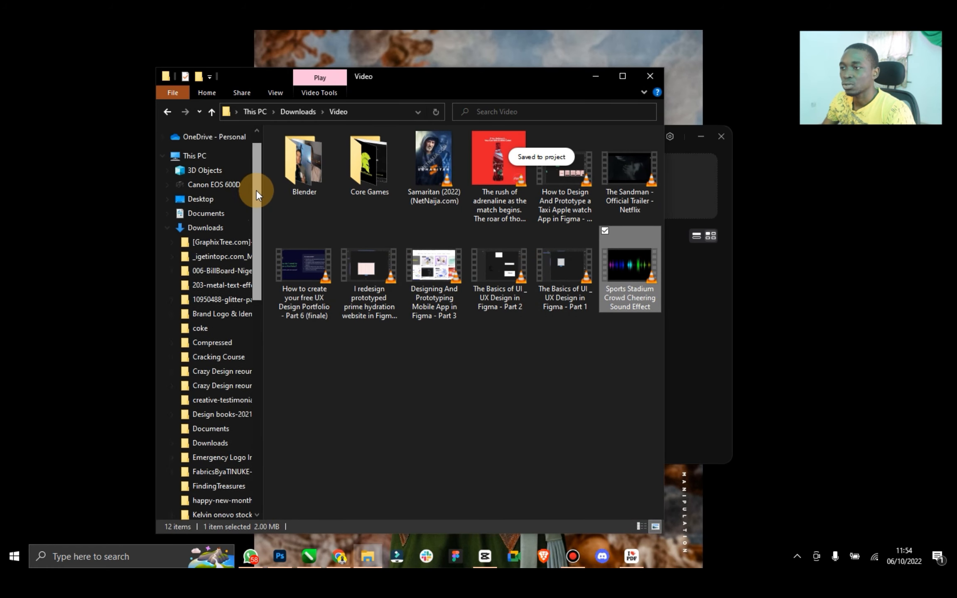
pyautogui.click(173, 228)
pyautogui.click(183, 223)
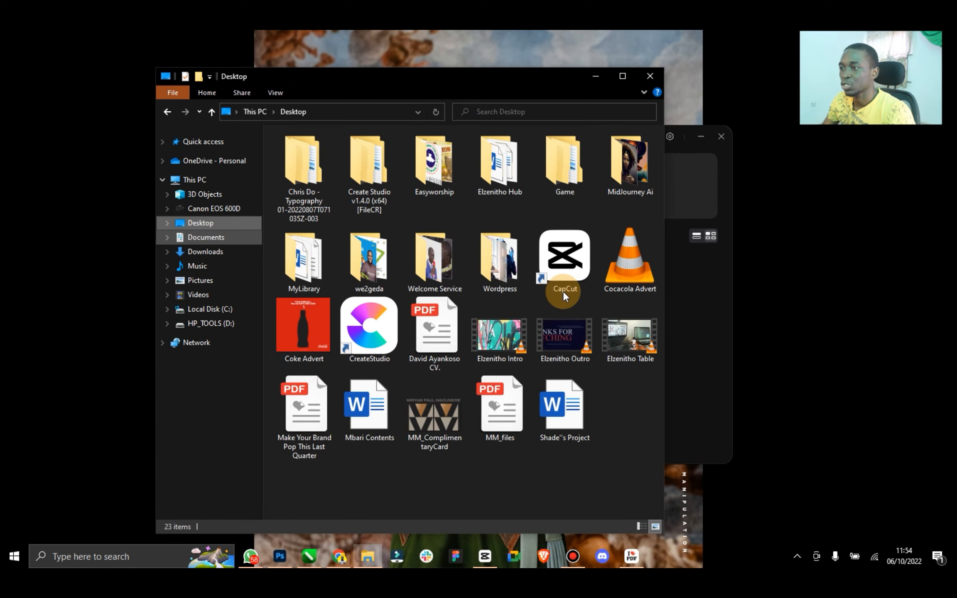
# View the Coke Advert image from the Desktop folder and close the image viewer.
pyautogui.click(309, 337)
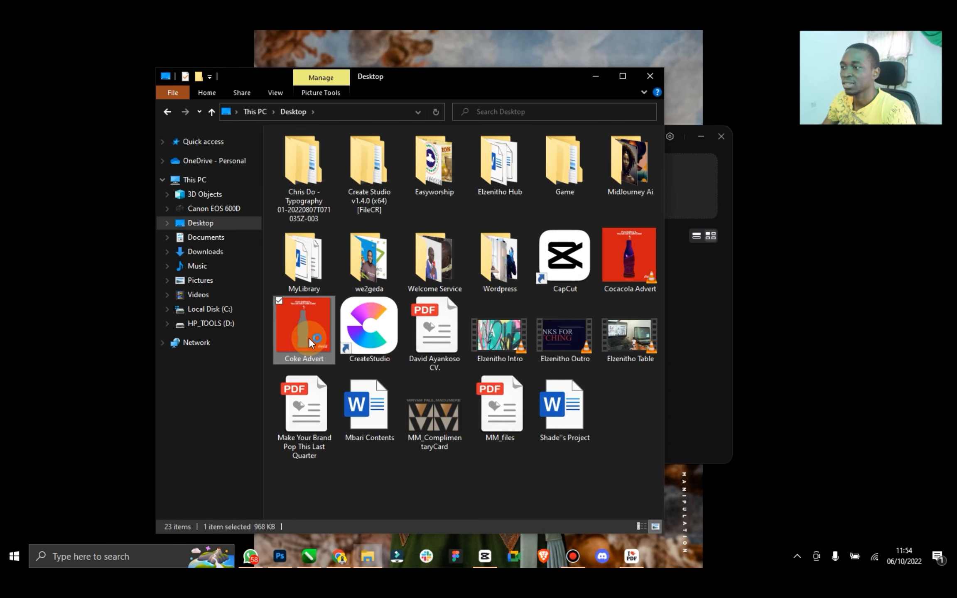
pyautogui.doubleClick(308, 337)
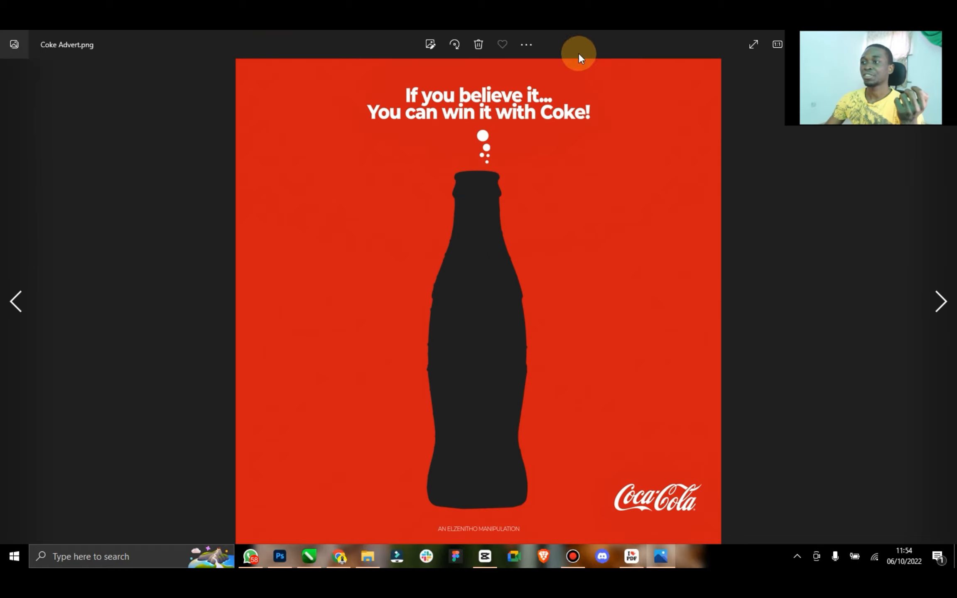
pyautogui.doubleClick(579, 53)
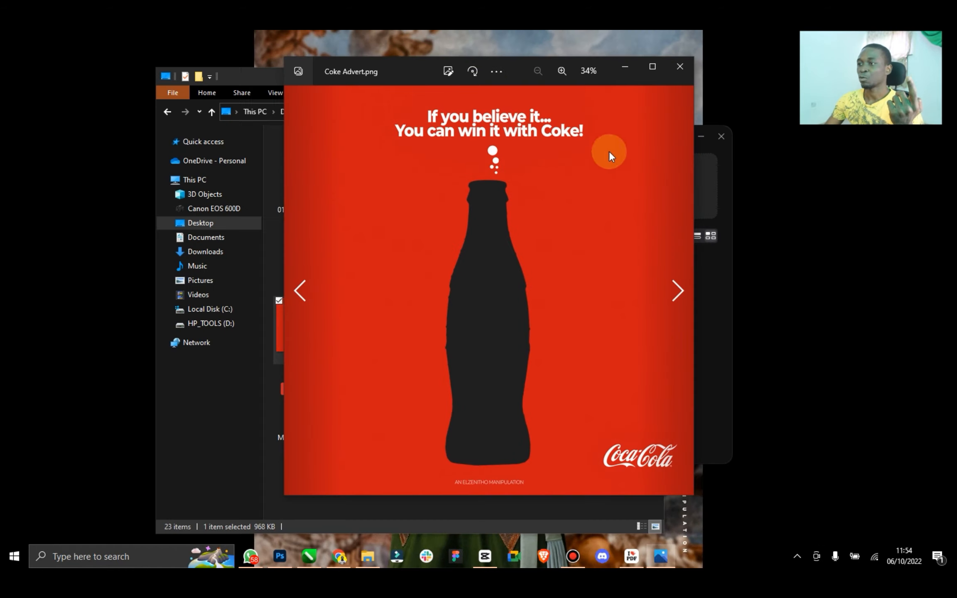
pyautogui.click(670, 72)
# Play the exported Cocacola Advert video enlarged in VLC to review it, and minimize the player.
pyautogui.click(630, 251)
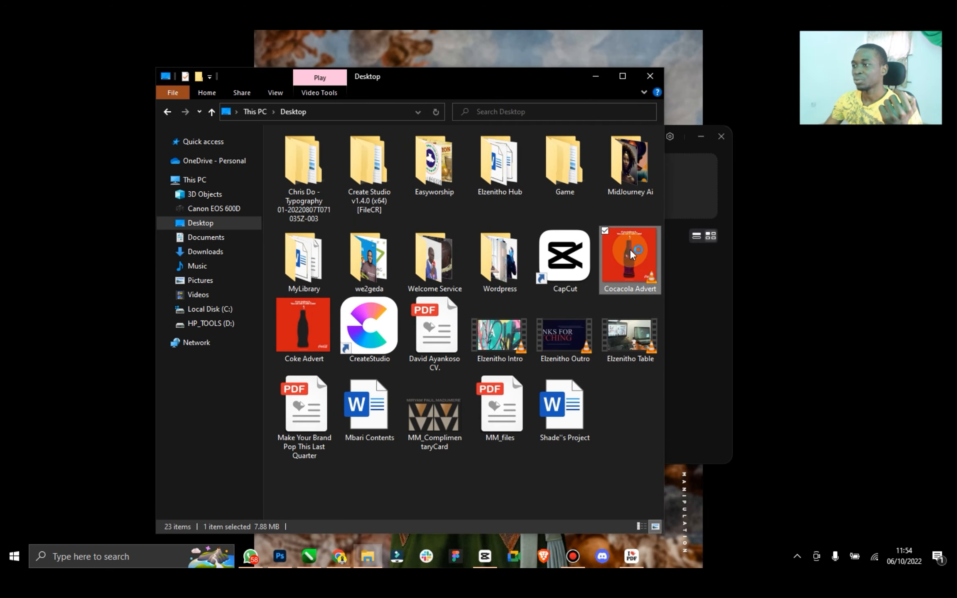
pyautogui.doubleClick(630, 249)
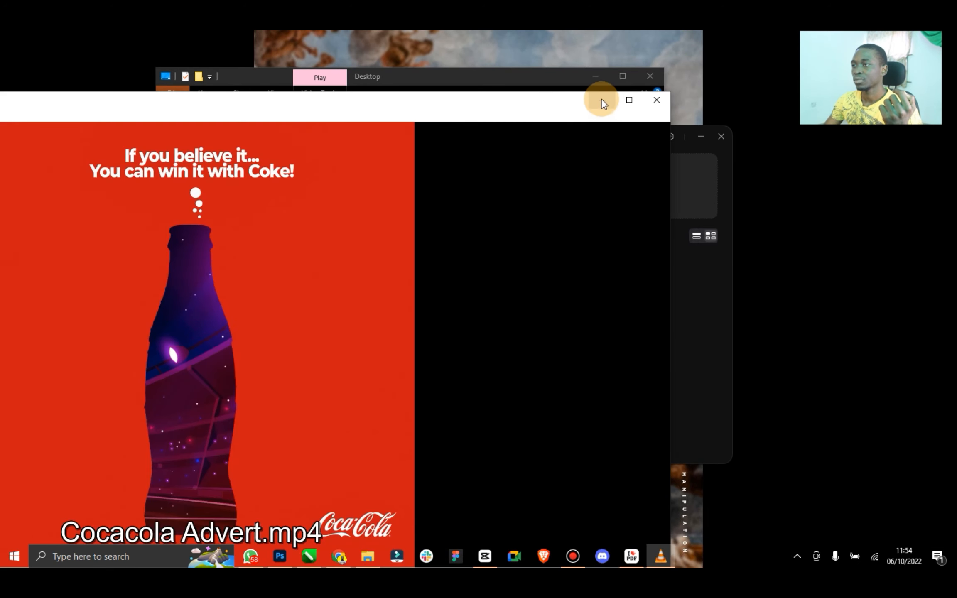
pyautogui.click(626, 100)
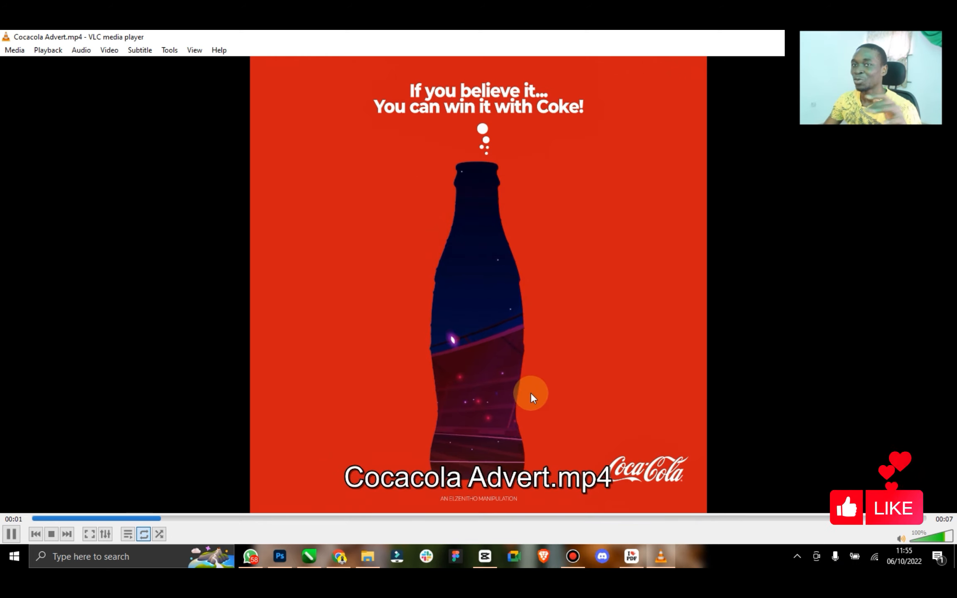
pyautogui.doubleClick(564, 47)
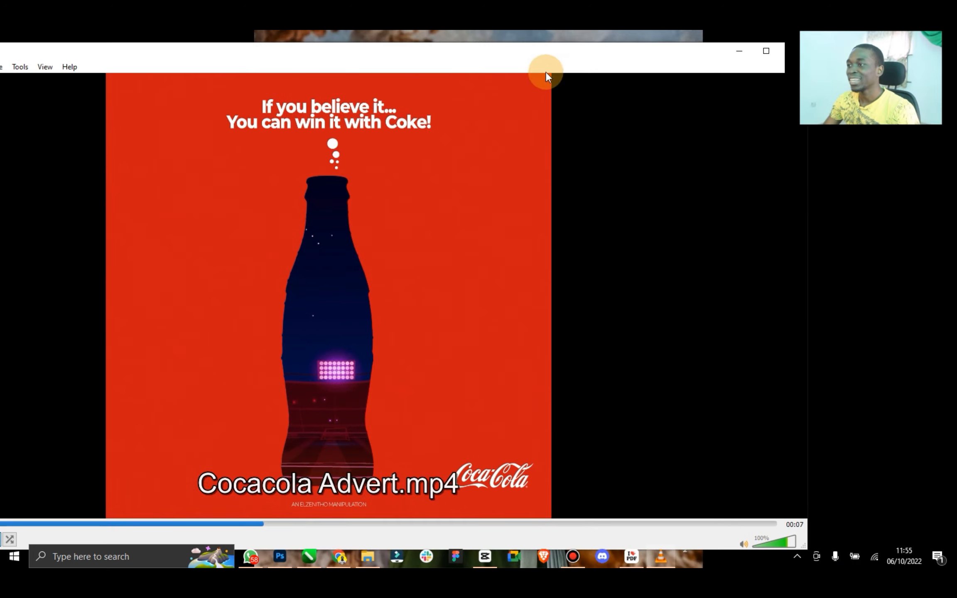
pyautogui.click(736, 50)
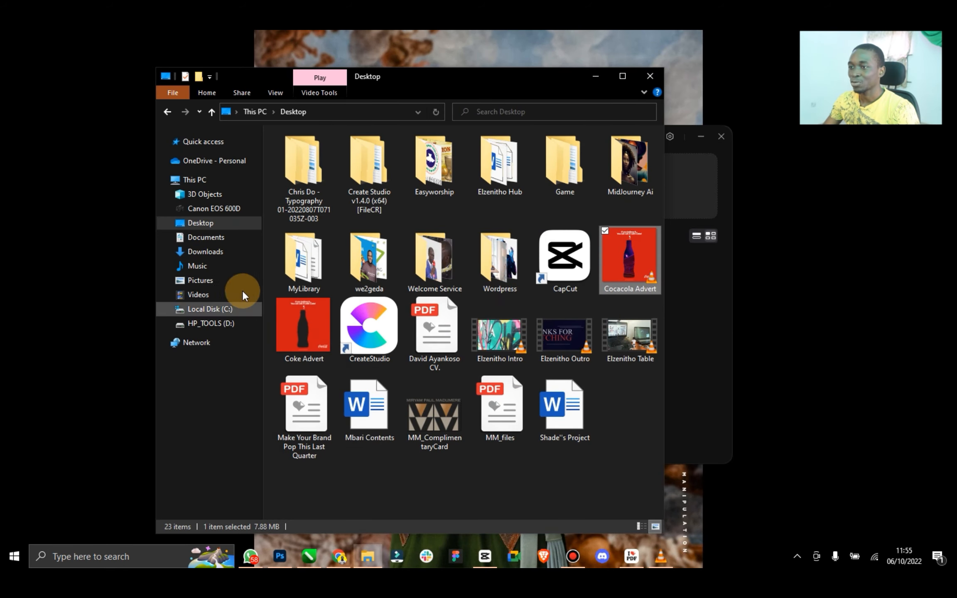
# Open the coke folder in Downloads and select the cocacola video.
pyautogui.click(207, 252)
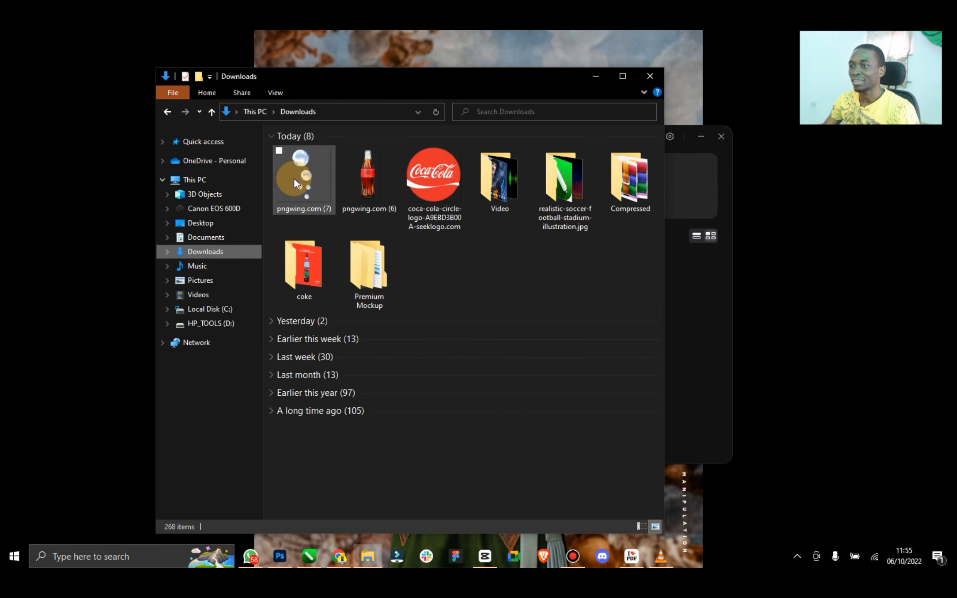
pyautogui.doubleClick(285, 273)
pyautogui.click(309, 145)
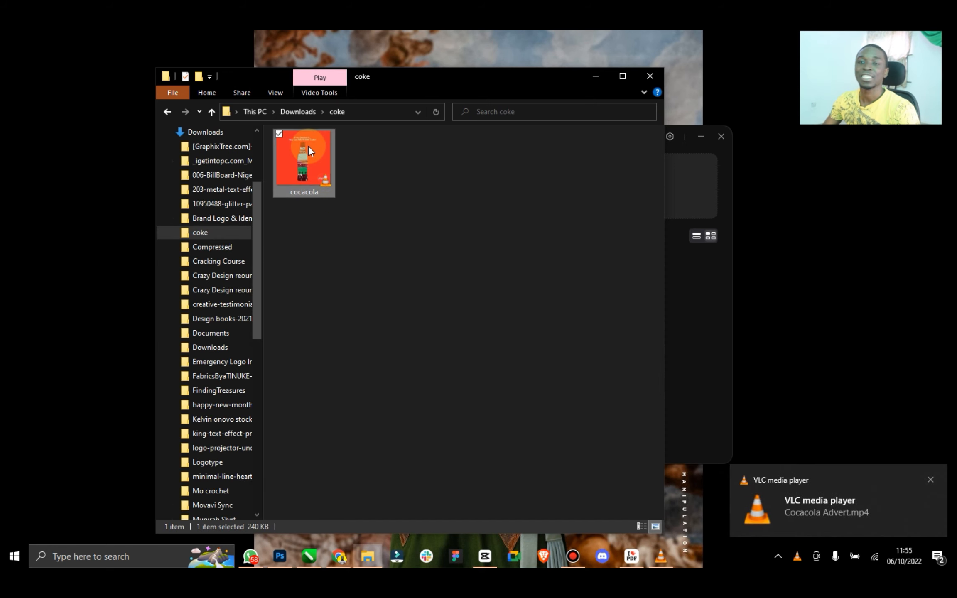